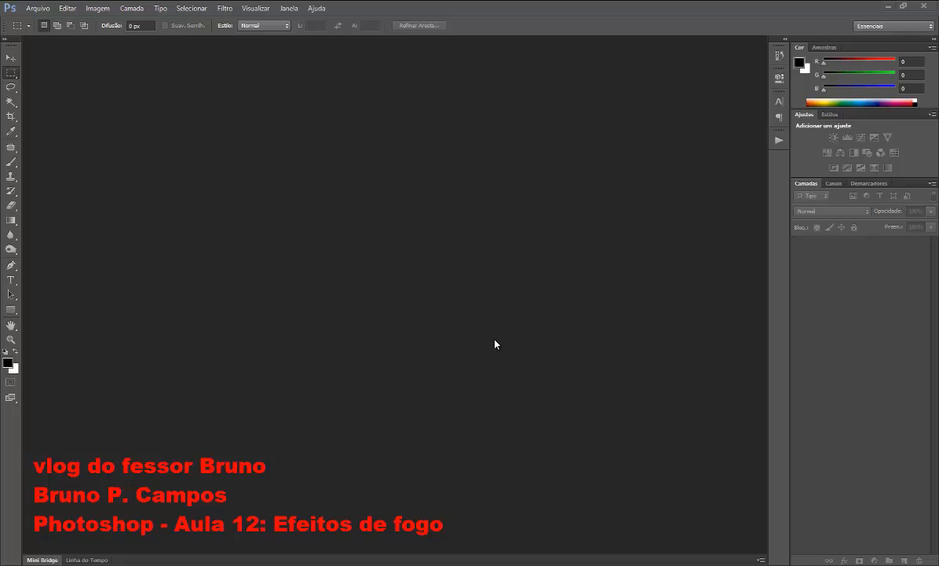
Step: Create a 1024 × 768 px RGB document at 72 pixels/inch and fill its background with black
click(38, 10)
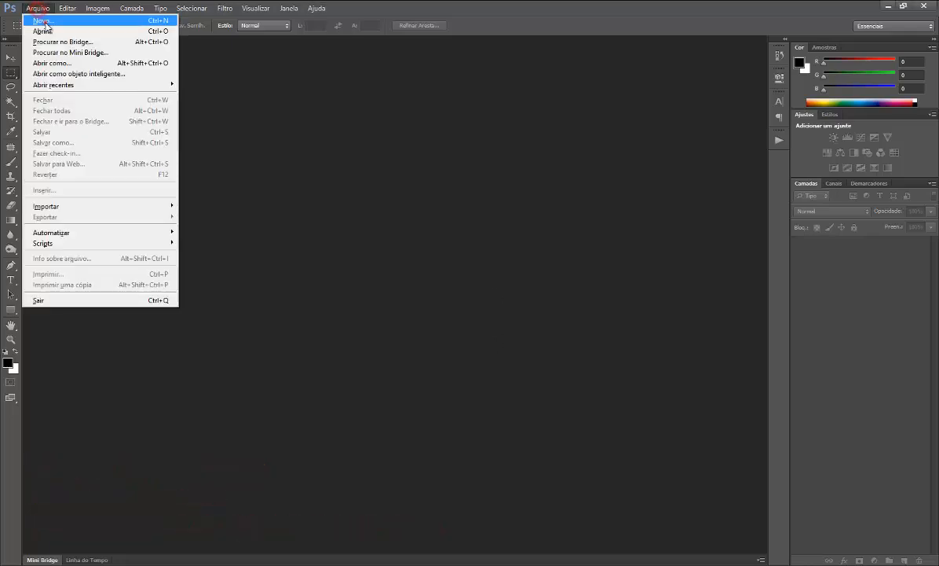
click(45, 24)
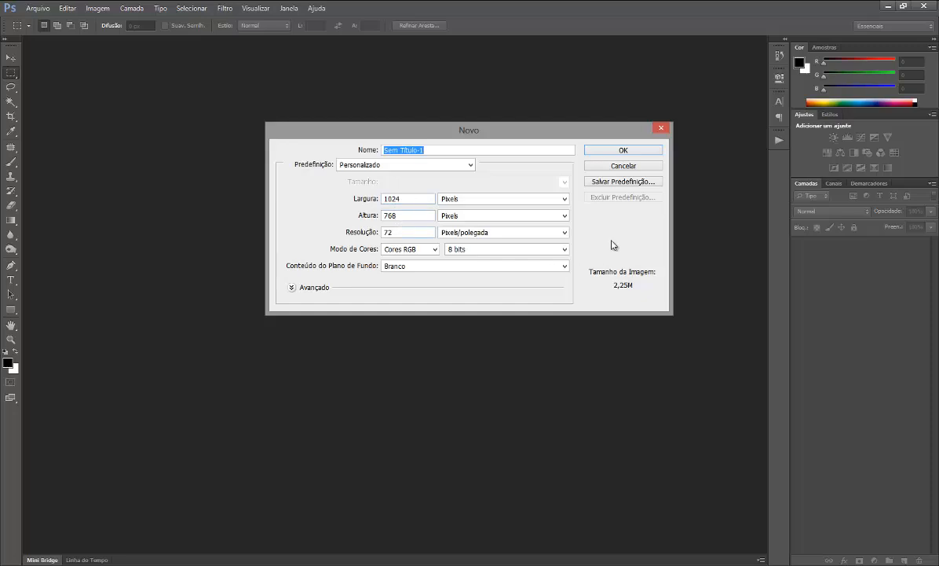
click(636, 153)
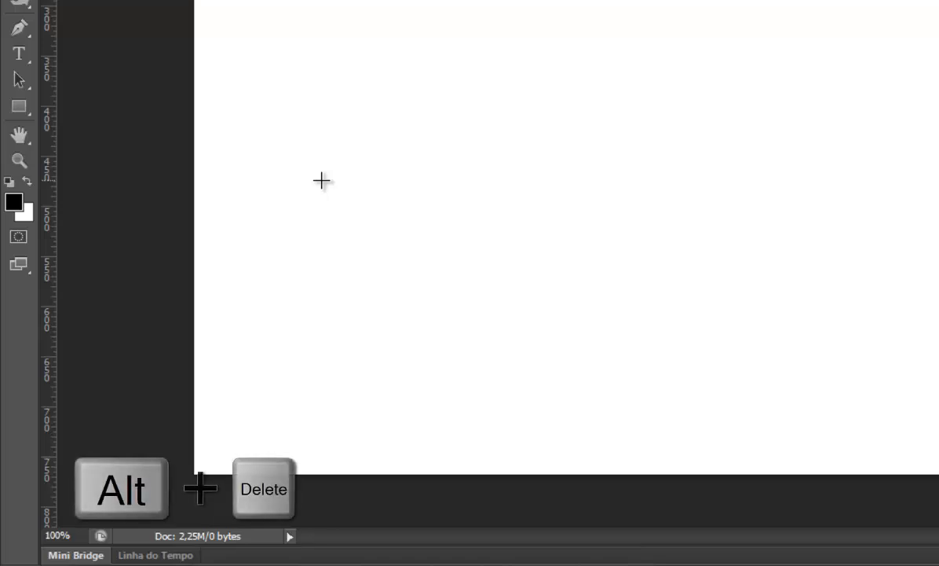
key(alt+Delete)
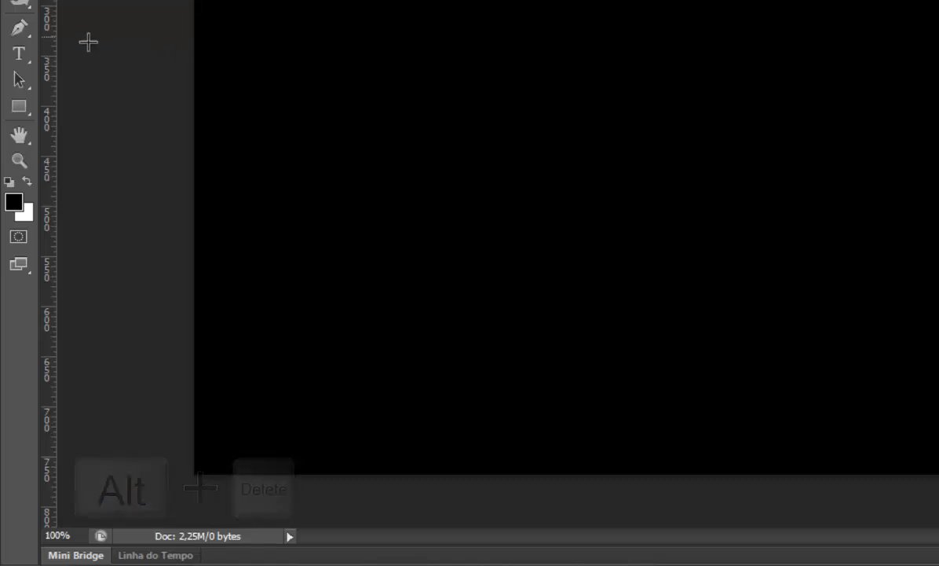
Step: Set the text colour to white (ffffff) and write a first name in capitals on the canvas in Arial Bold, 12 pt
click(19, 54)
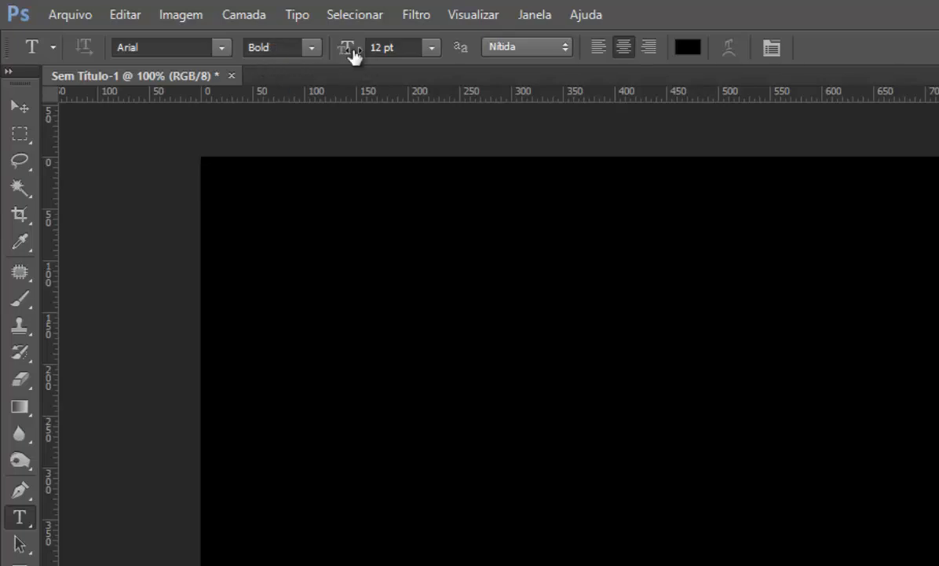
click(687, 49)
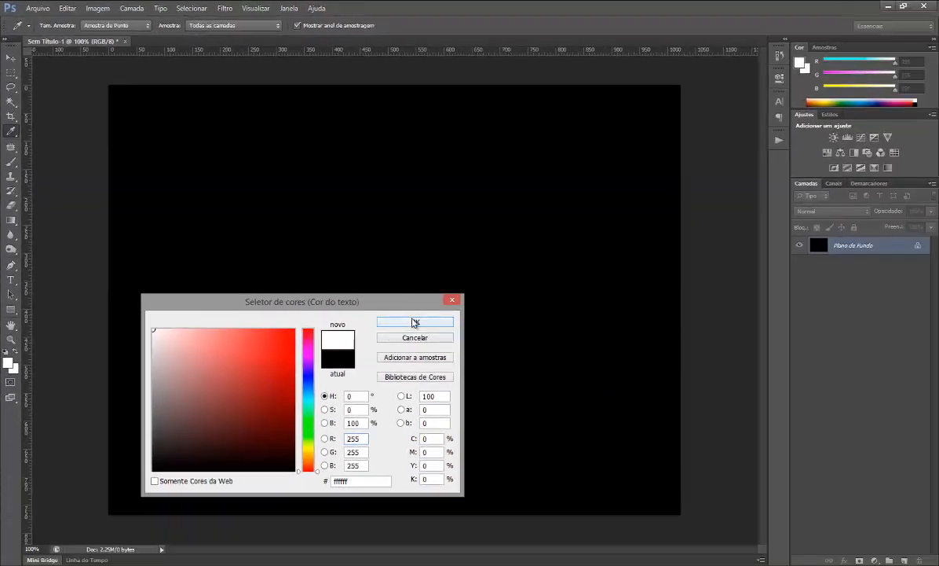
click(416, 322)
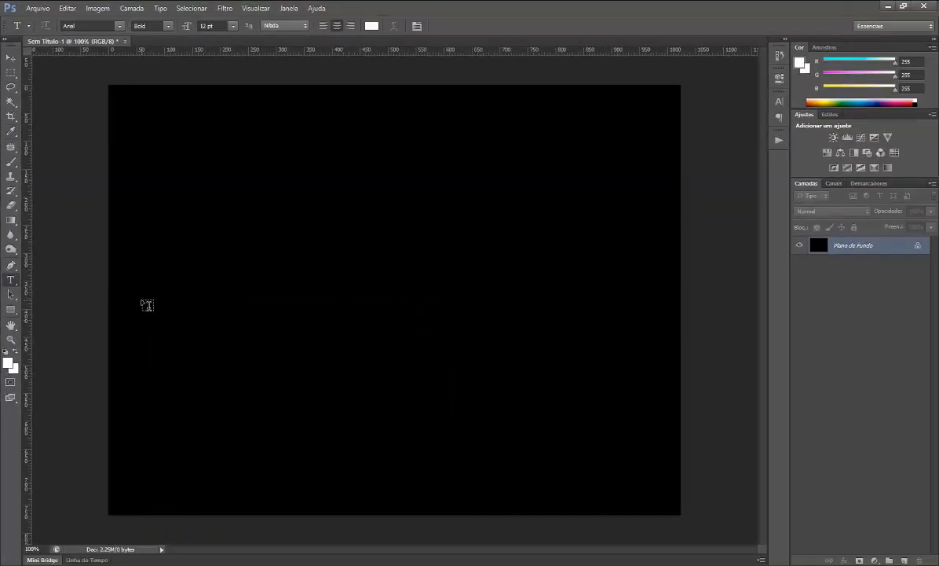
click(141, 298)
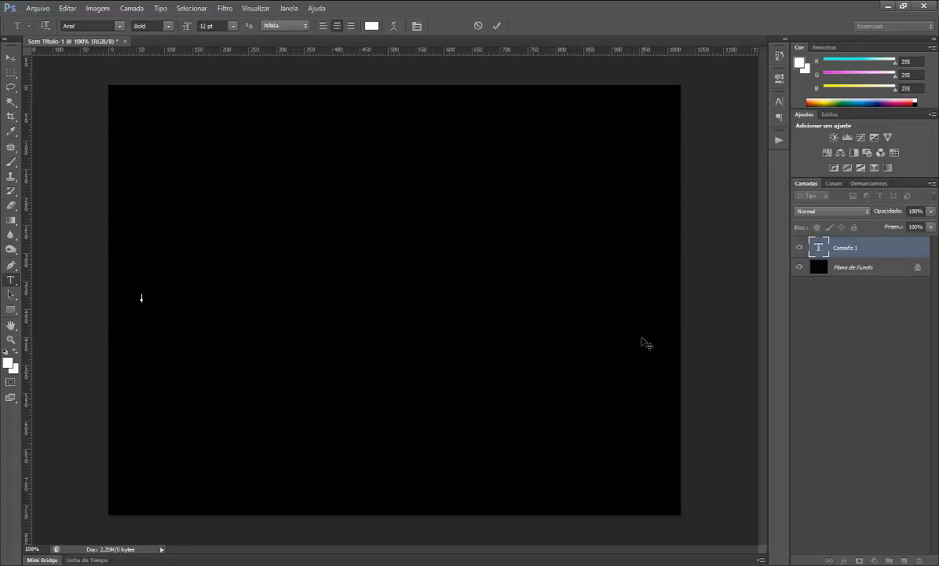
text(BRUNO)
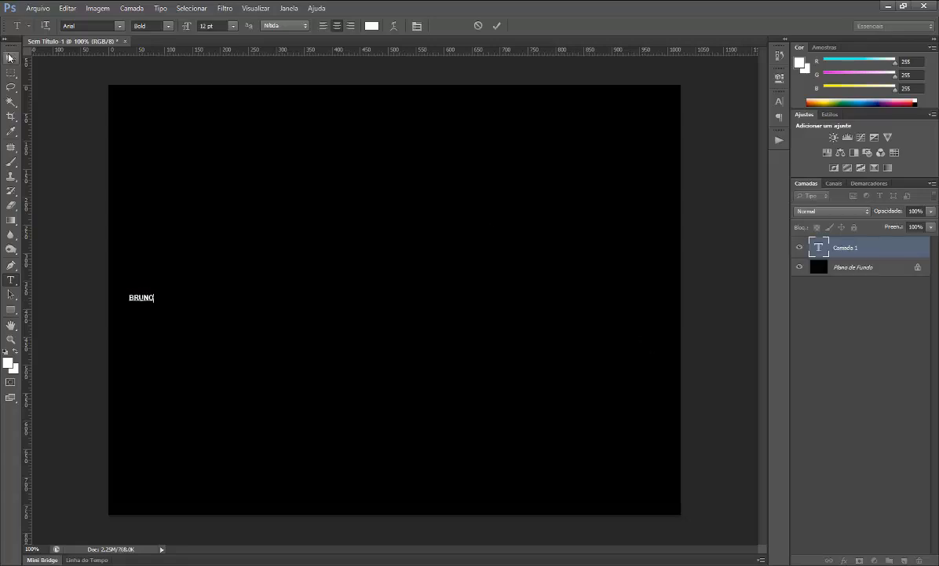
Step: Enlarge the name text with Free Transform to about 700 px wide and position it across the middle of the canvas
click(12, 60)
drag(145, 297, 191, 308)
key(ctrl+t)
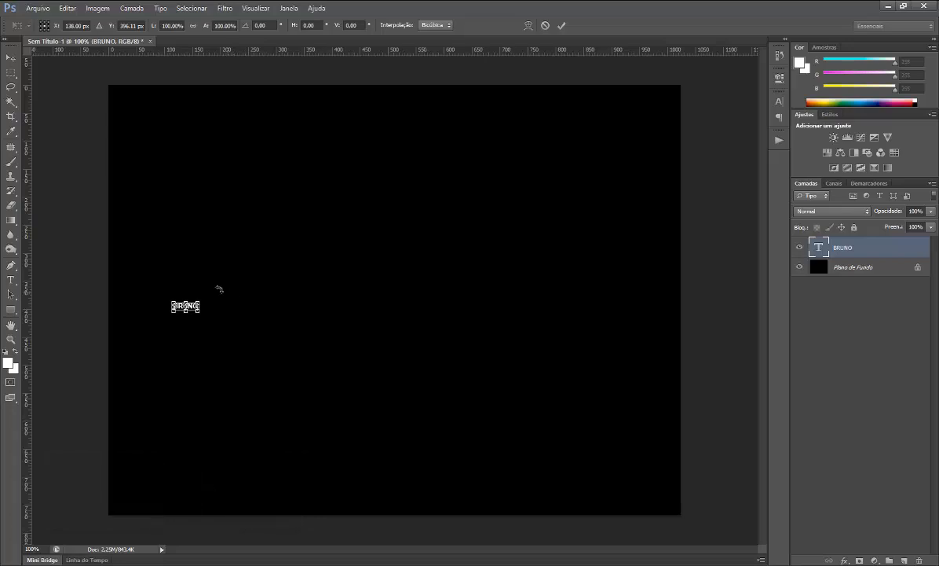
drag(200, 301, 422, 189)
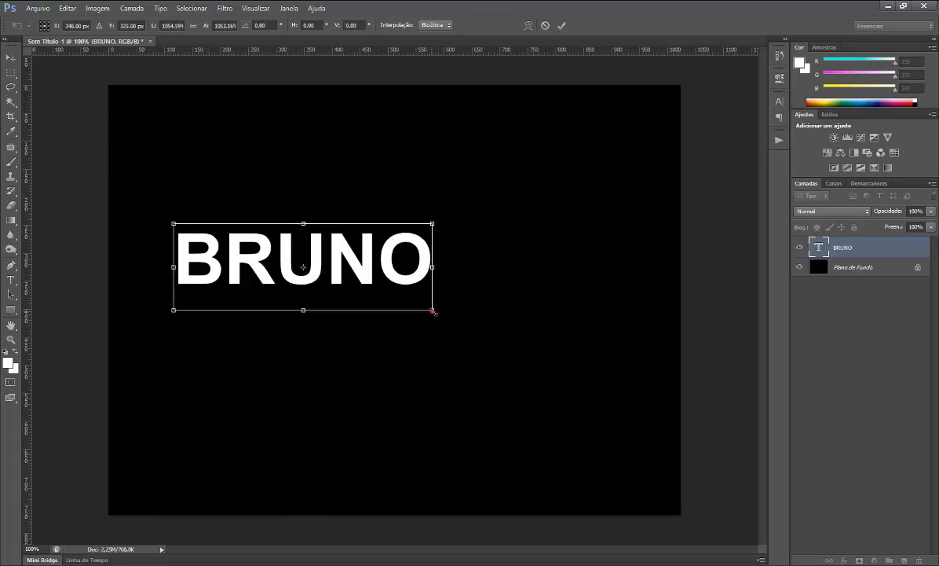
drag(431, 312, 570, 360)
key(Return)
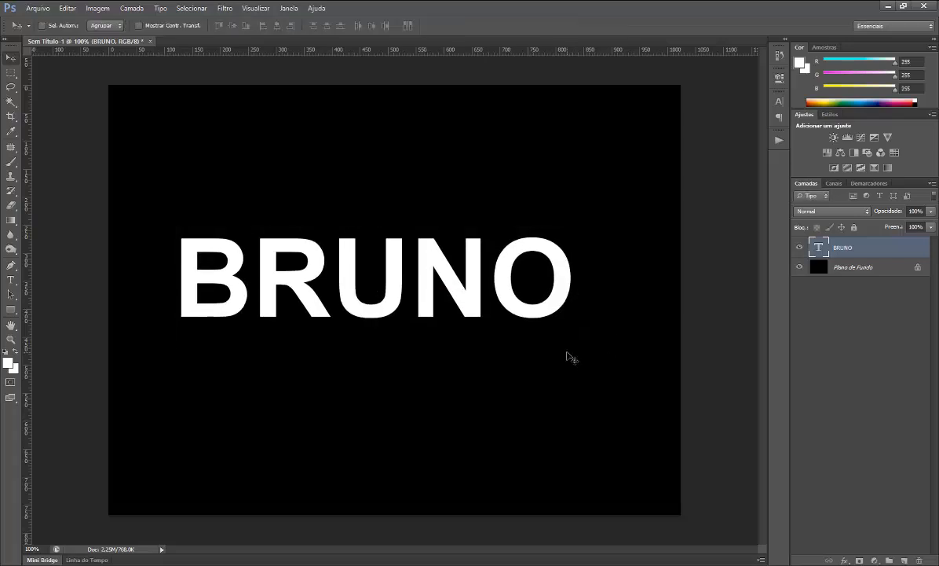
mouse_move(549, 307)
mouse_down()
mouse_move(571, 296)
mouse_move(562, 313)
mouse_up()
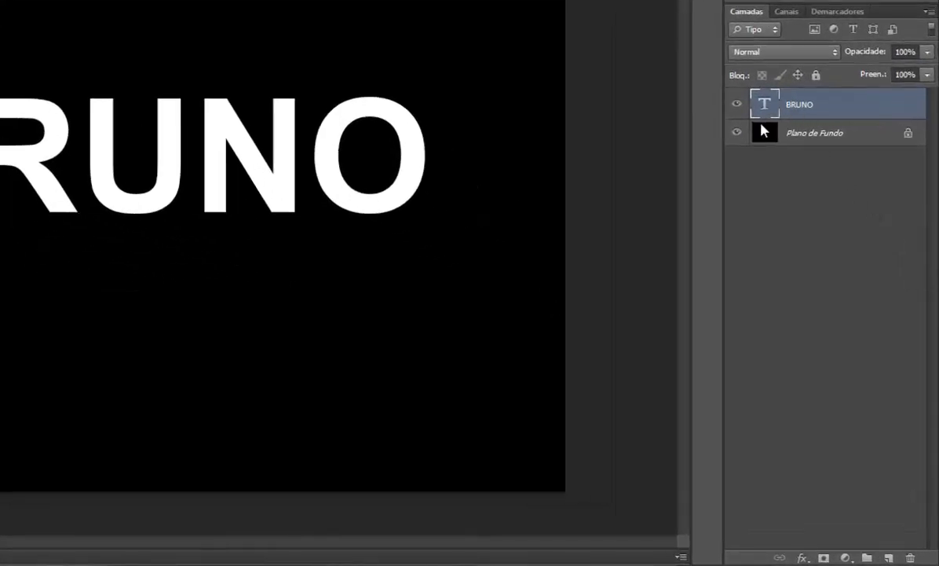
Step: Create two layer groups above the text layer, named Fogo 1 and Fogo 2
click(867, 558)
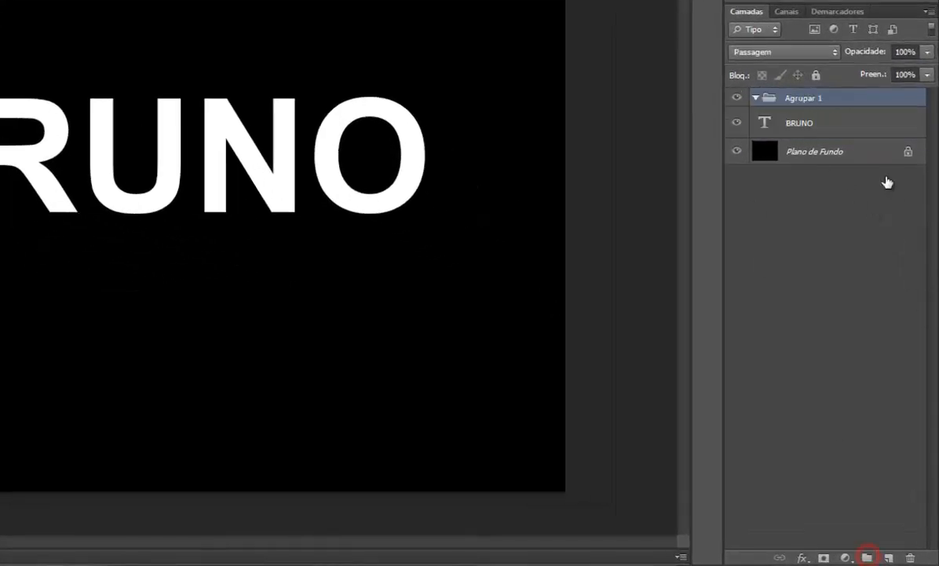
double_click(797, 103)
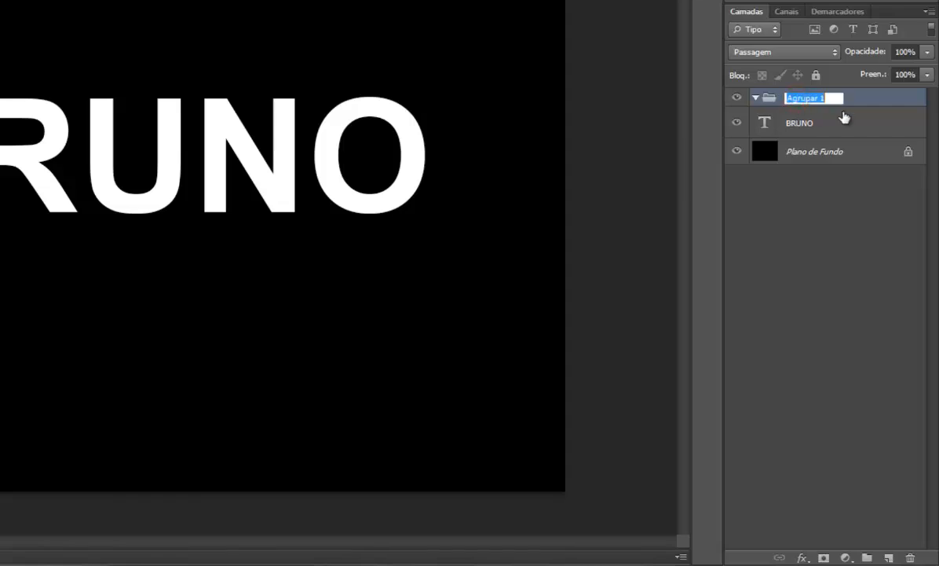
text(Fogo 1)
key(Return)
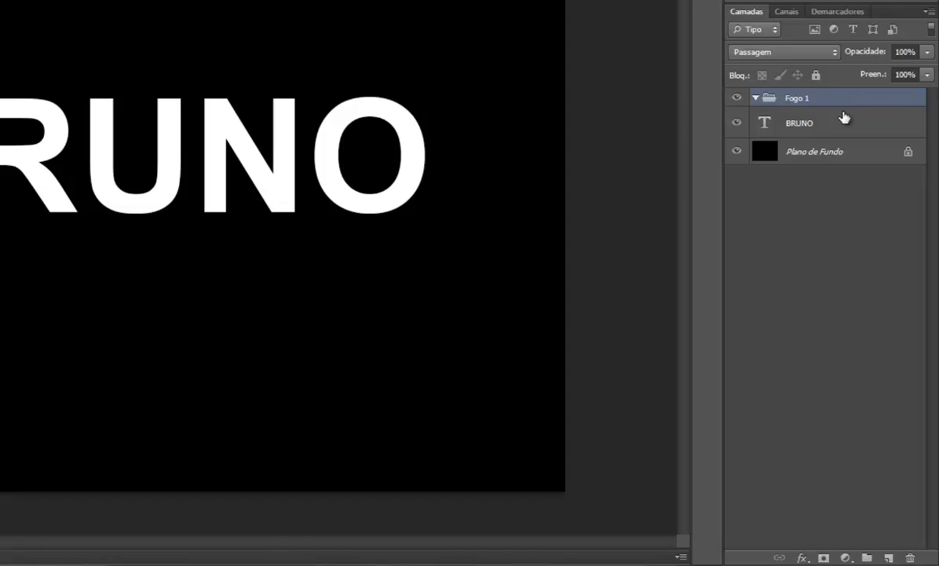
click(867, 557)
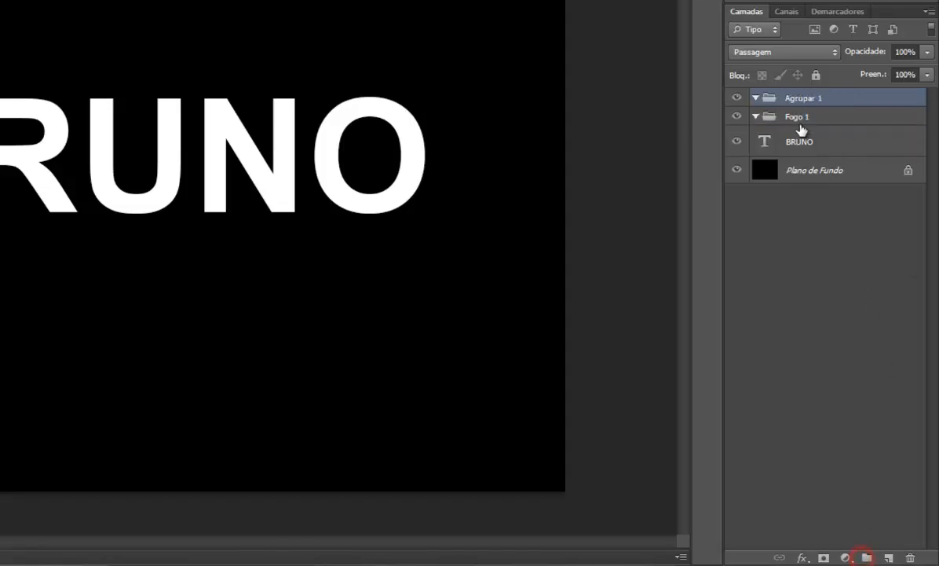
double_click(801, 100)
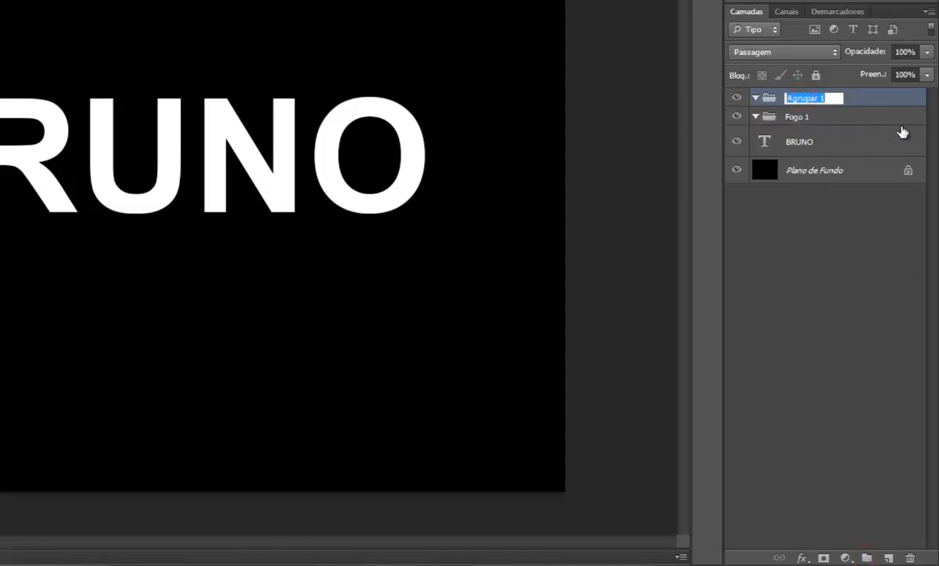
text(Fogo 2)
key(Return)
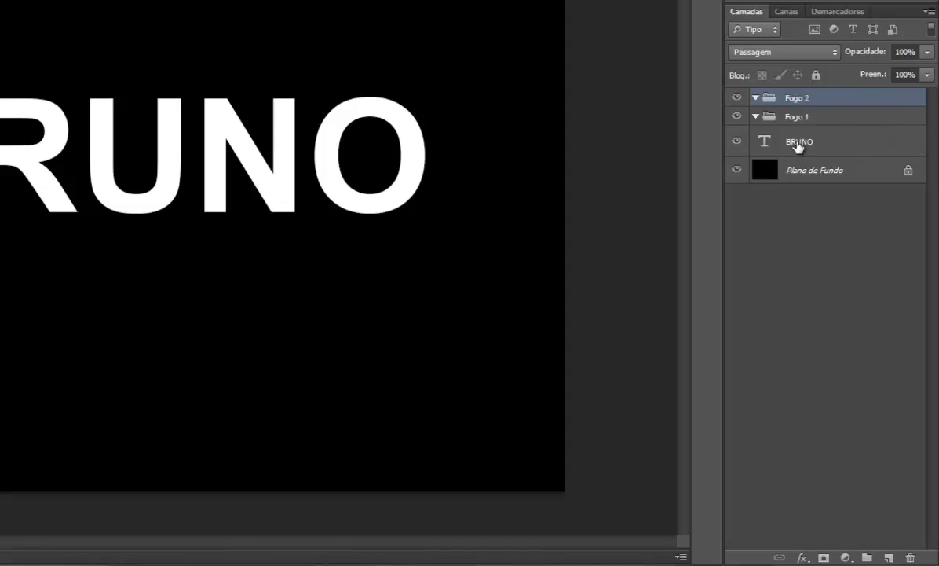
Step: Duplicate the name text layer, placing the copy in the Fogo 2 group and the original in Fogo 1
click(798, 144)
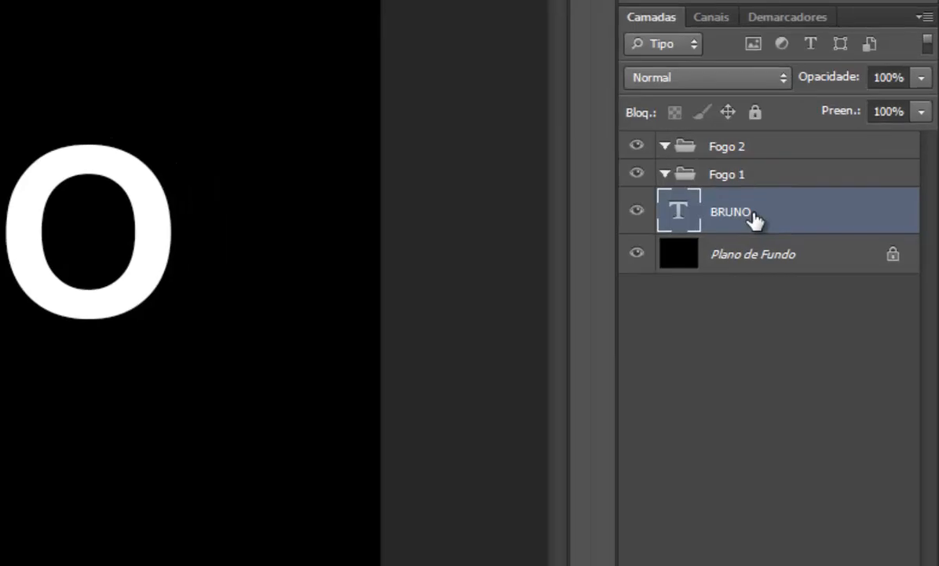
key(ctrl+j)
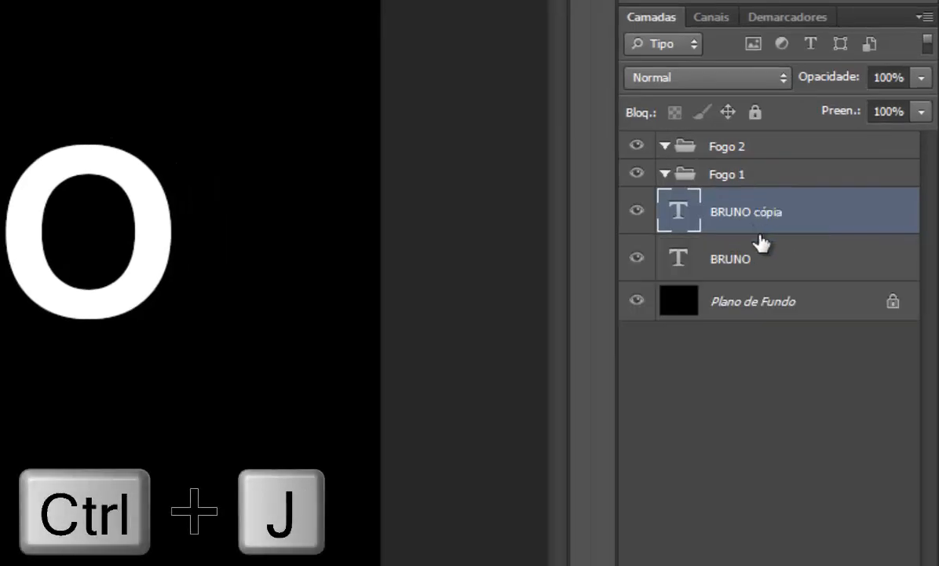
drag(724, 213, 770, 161)
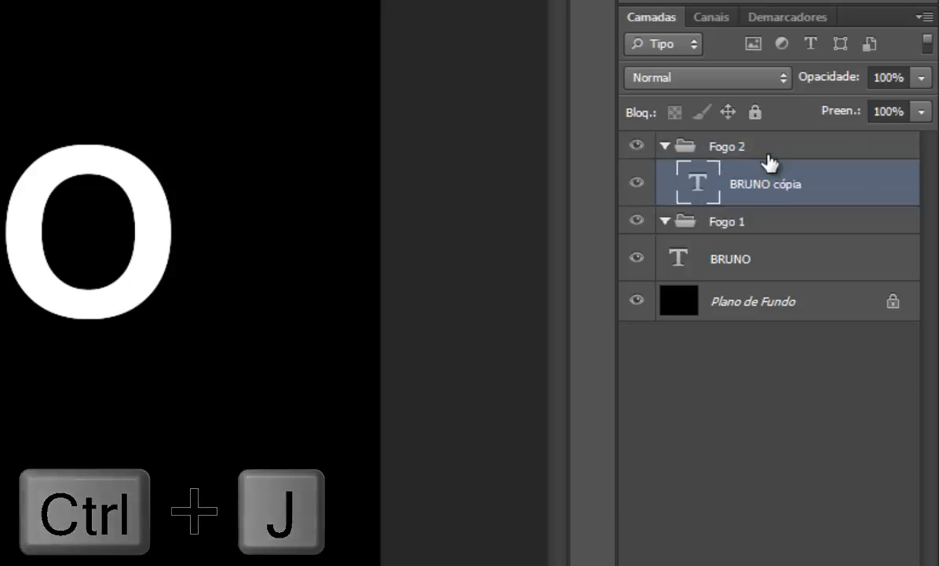
drag(729, 263, 758, 229)
click(757, 408)
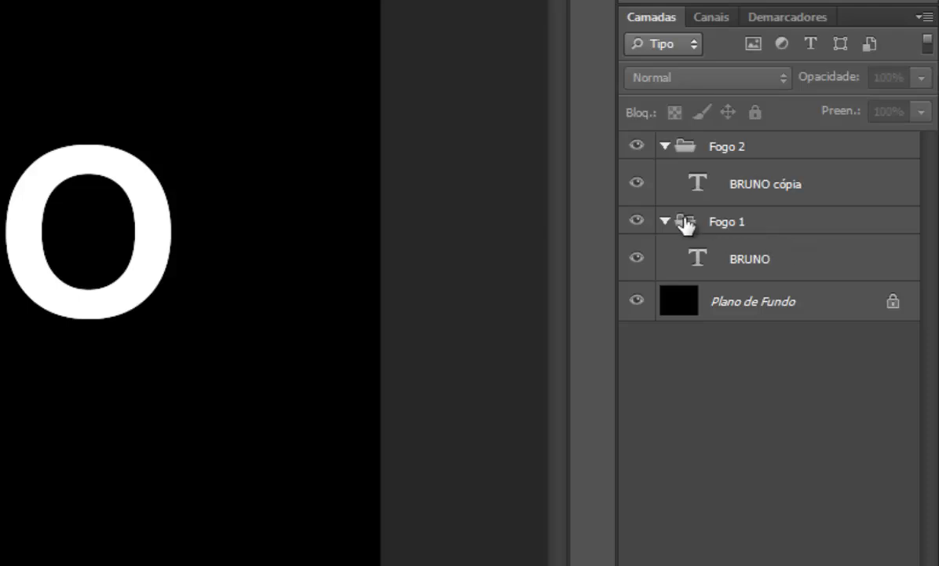
Step: Hide and collapse the Fogo 2 group, and make the text layer in Fogo 1 active
click(637, 145)
click(667, 146)
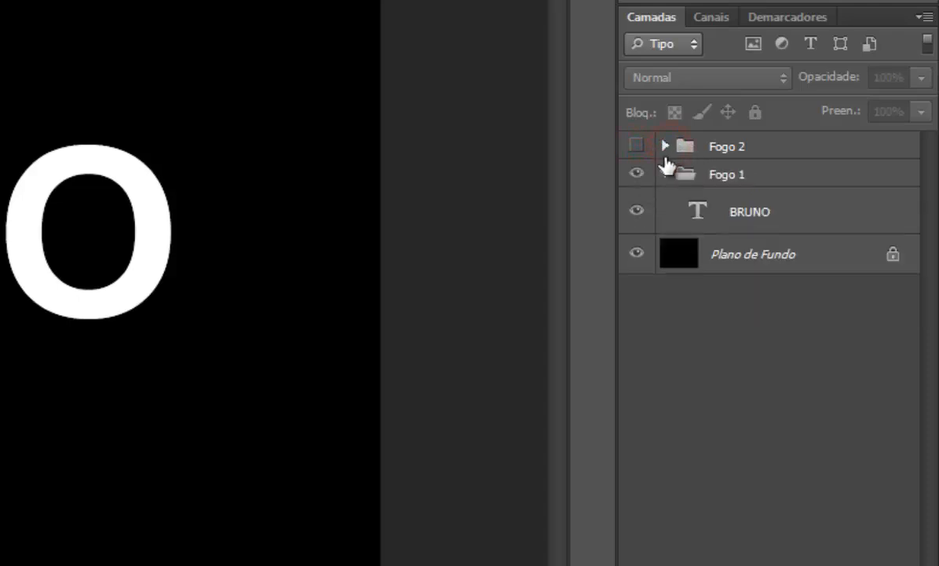
click(768, 209)
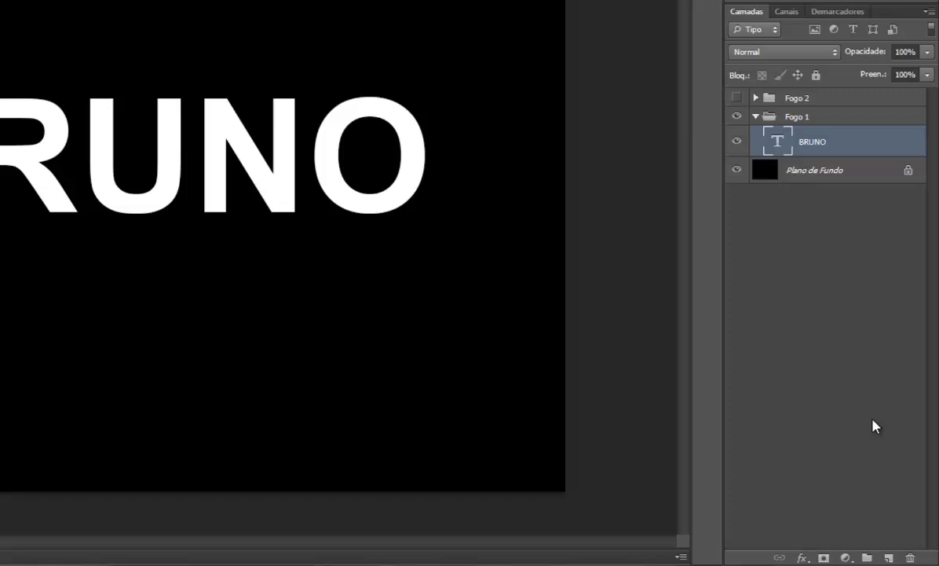
Step: Add a new layer beneath the text layer in Fogo 1 and fill it with black
click(888, 557)
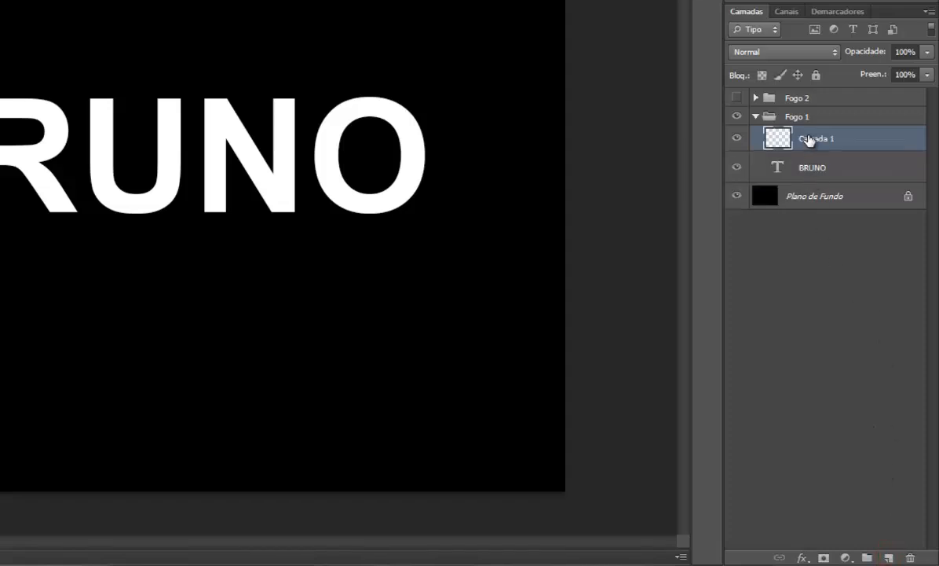
drag(808, 140, 814, 174)
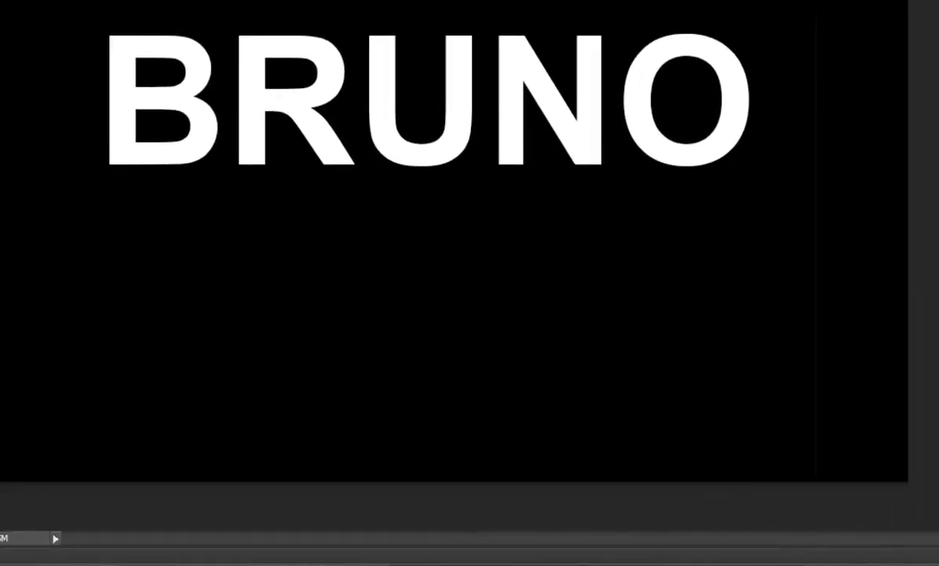
click(10, 170)
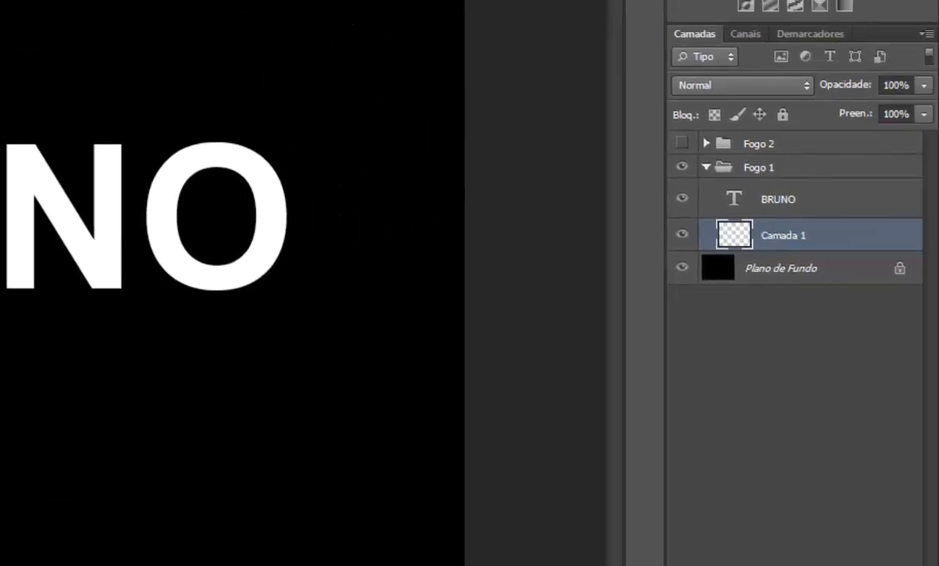
key(alt+BackSpace)
Step: Shift the name text of the Fogo 1 group slightly down and to the right on the canvas
click(732, 197)
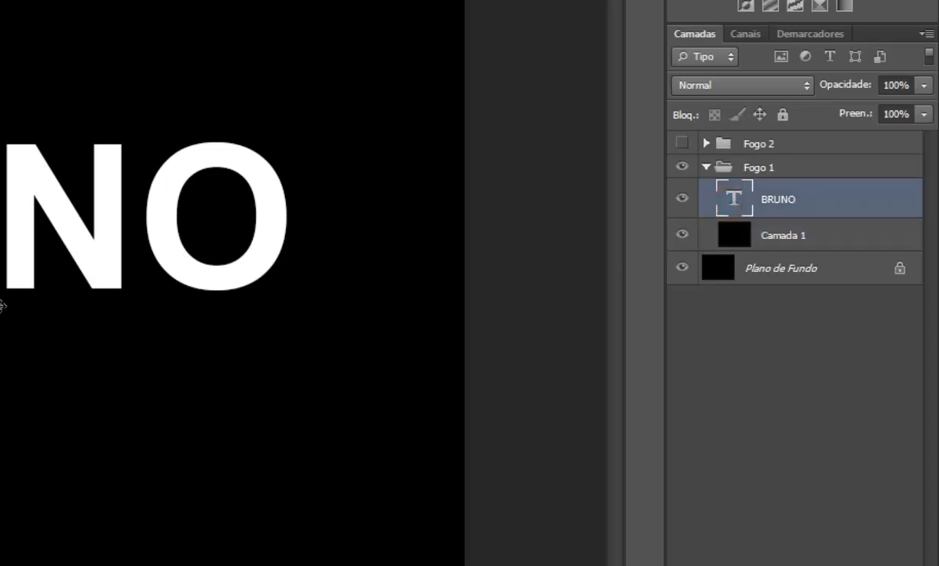
drag(12, 267, 40, 304)
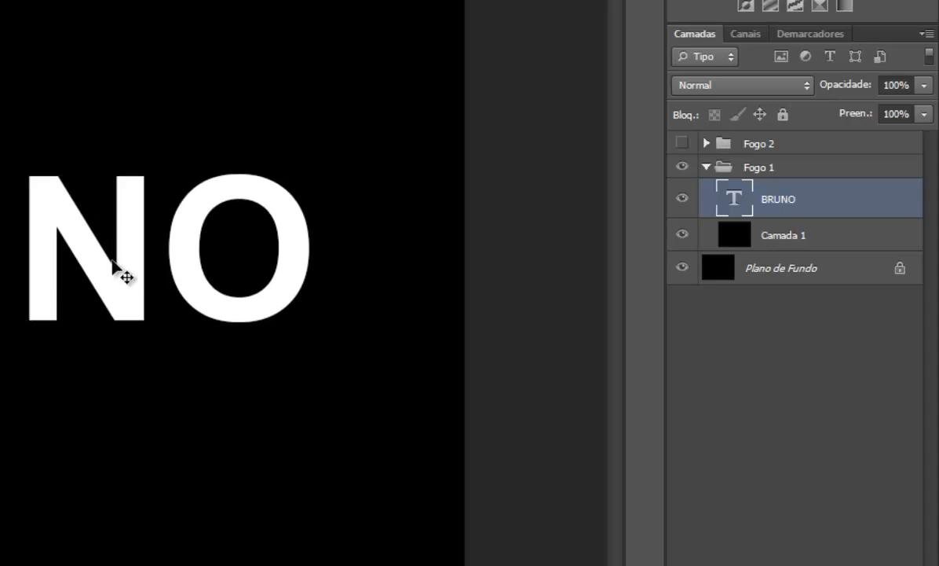
click(770, 207)
click(774, 233)
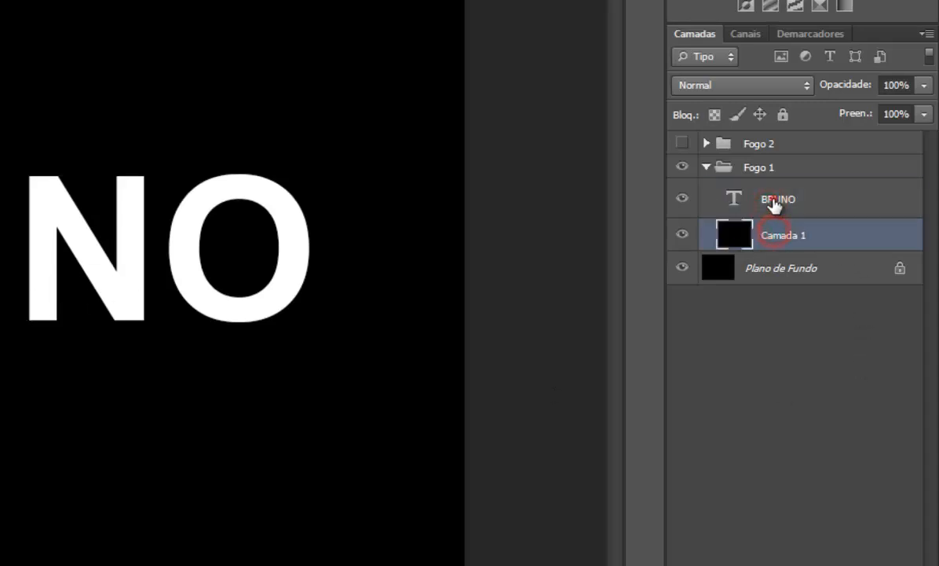
click(776, 203)
click(773, 233)
click(780, 201)
click(777, 230)
click(777, 202)
click(782, 235)
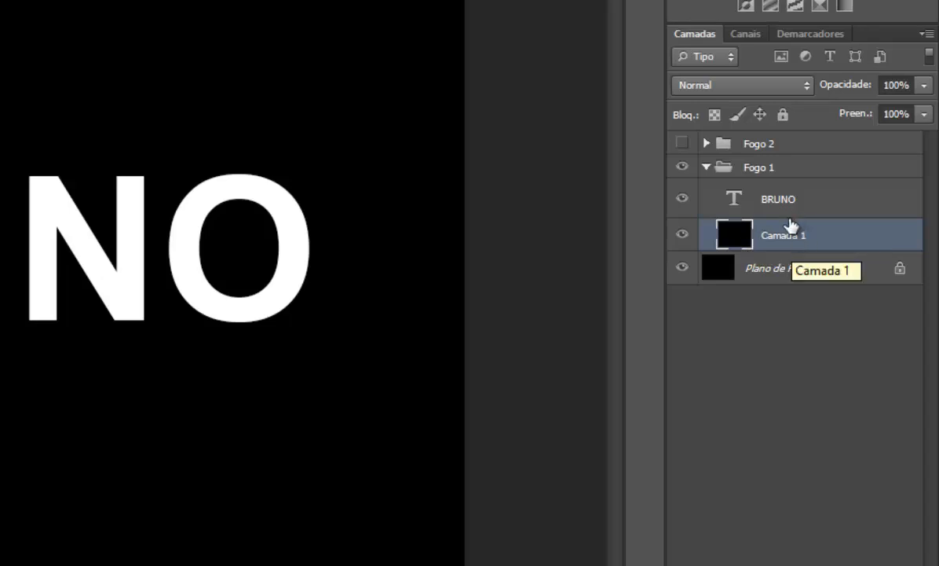
shift+click(783, 228)
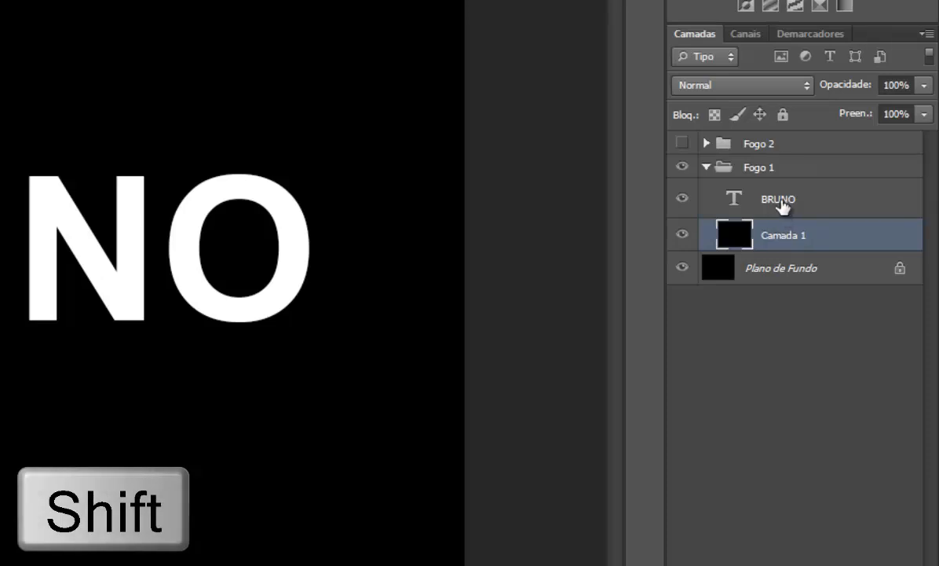
shift+click(779, 201)
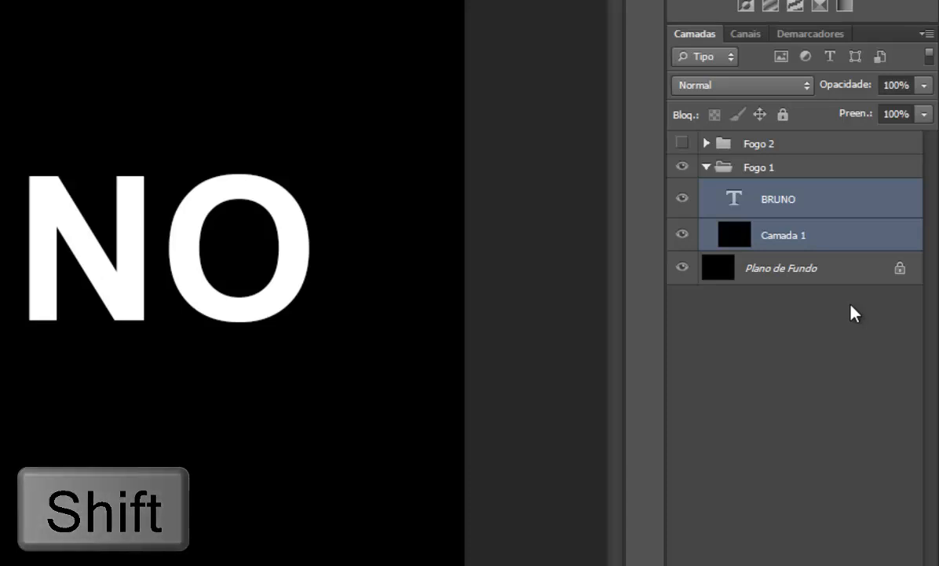
right_click(799, 235)
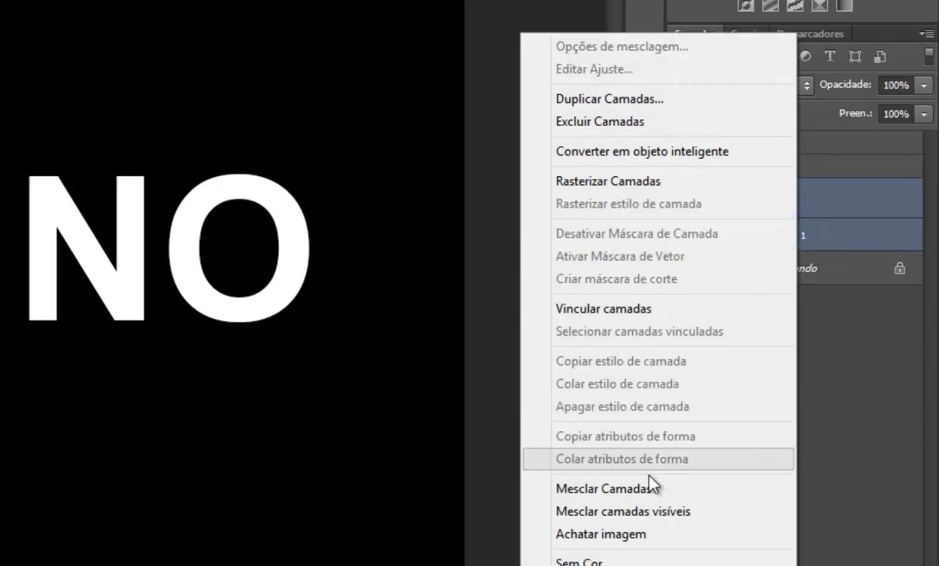
click(601, 491)
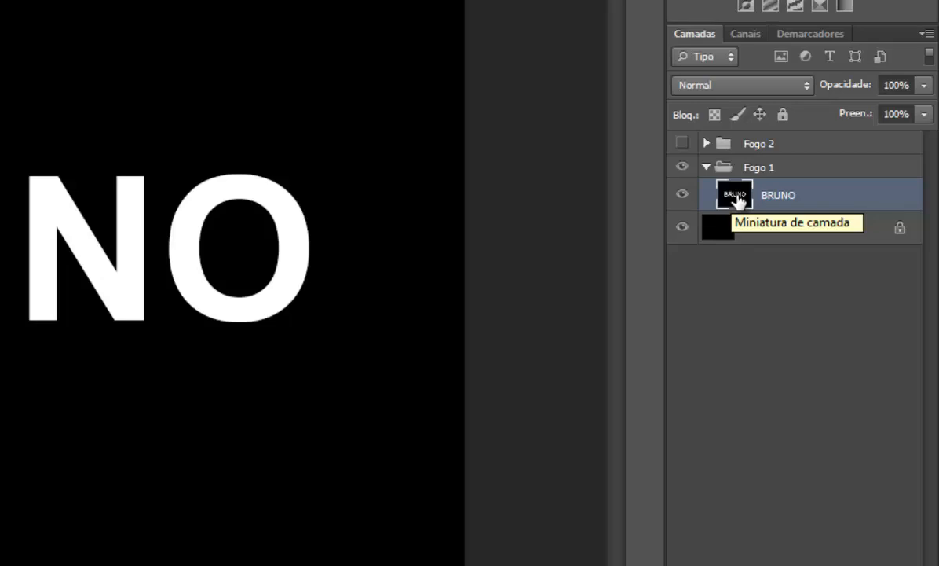
key(ctrl+z)
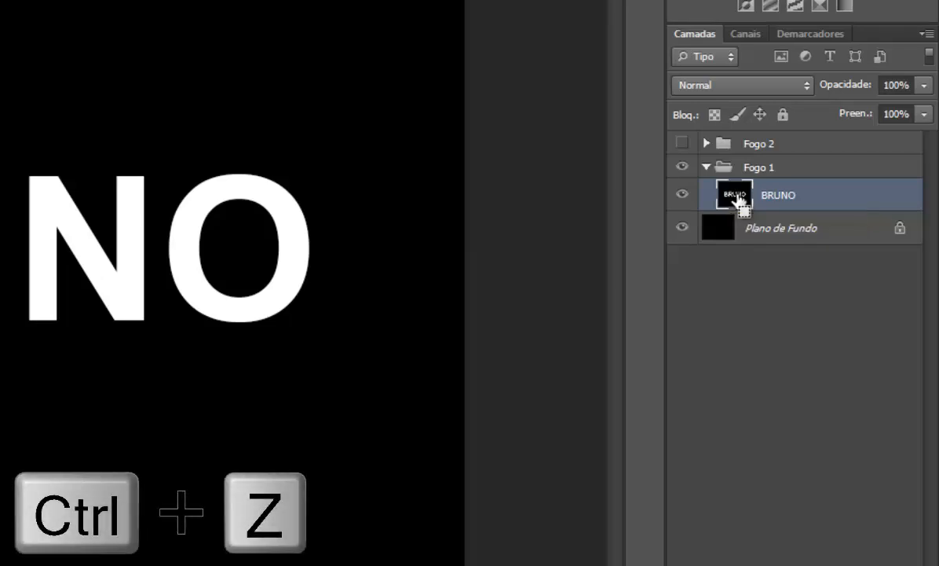
key(ctrl+z)
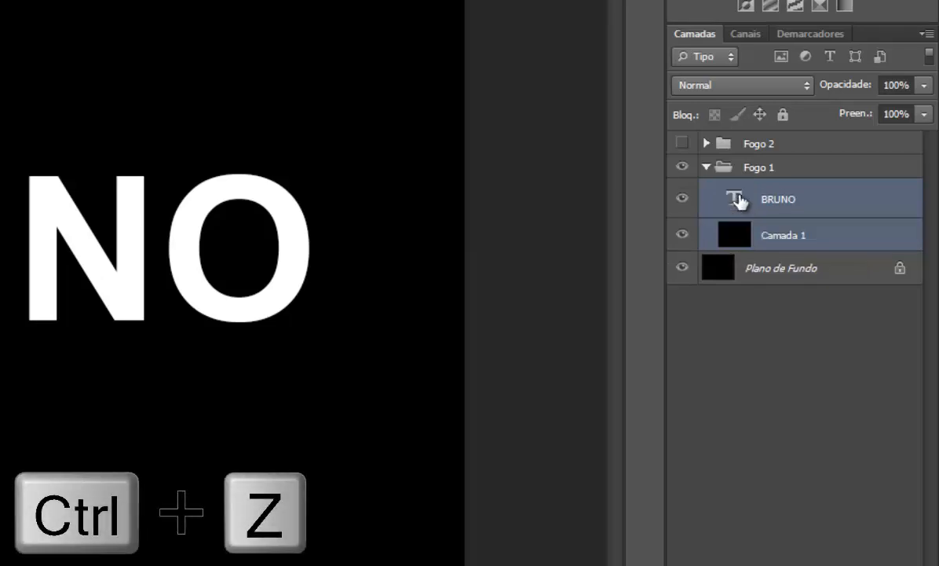
Step: Rasterize the name text layer in the Fogo 1 group, keeping it separate from the black Camada 1 layer
click(767, 234)
click(775, 196)
click(777, 229)
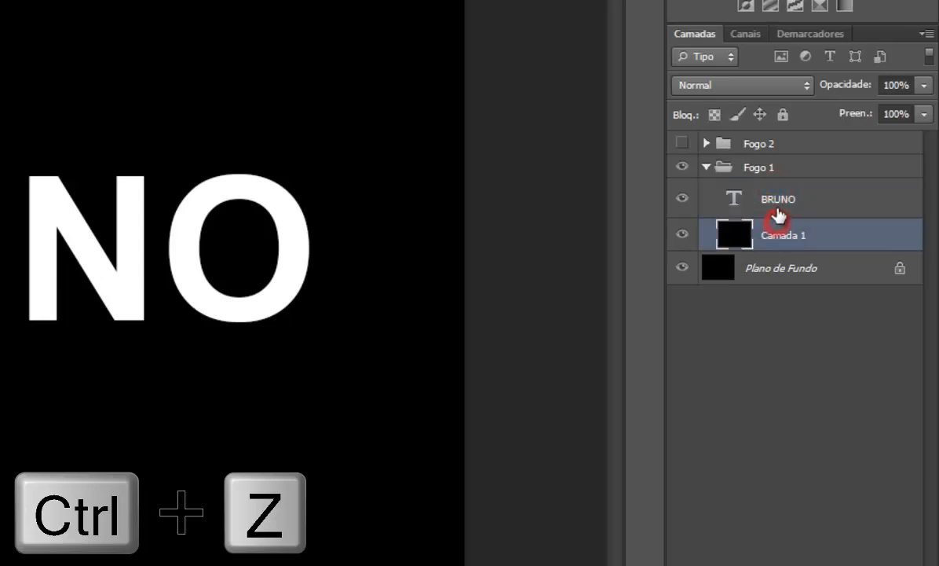
click(777, 200)
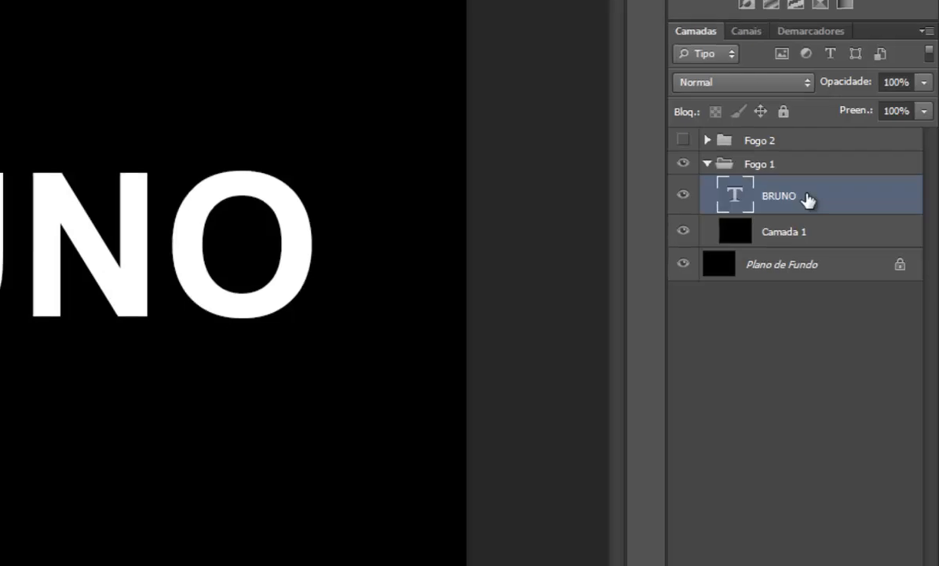
right_click(809, 204)
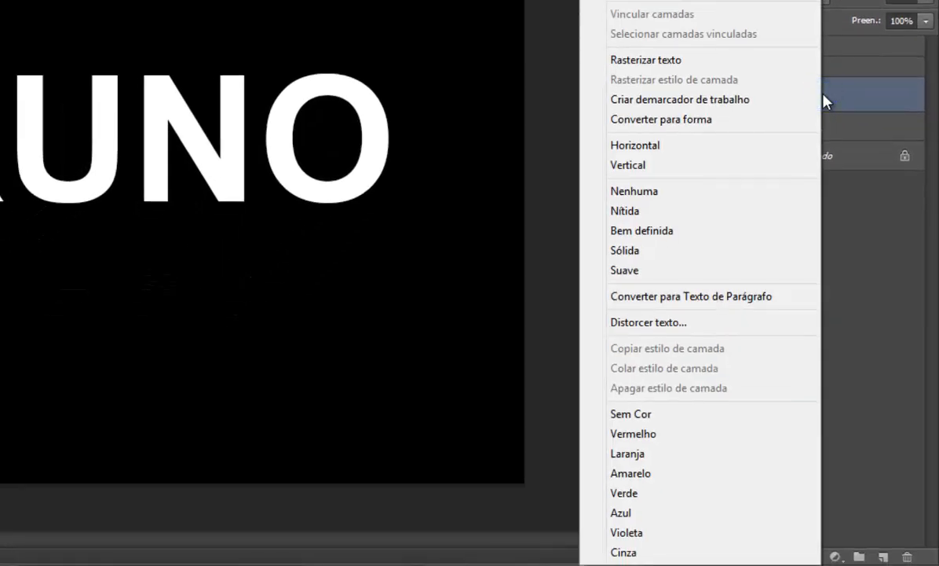
click(695, 61)
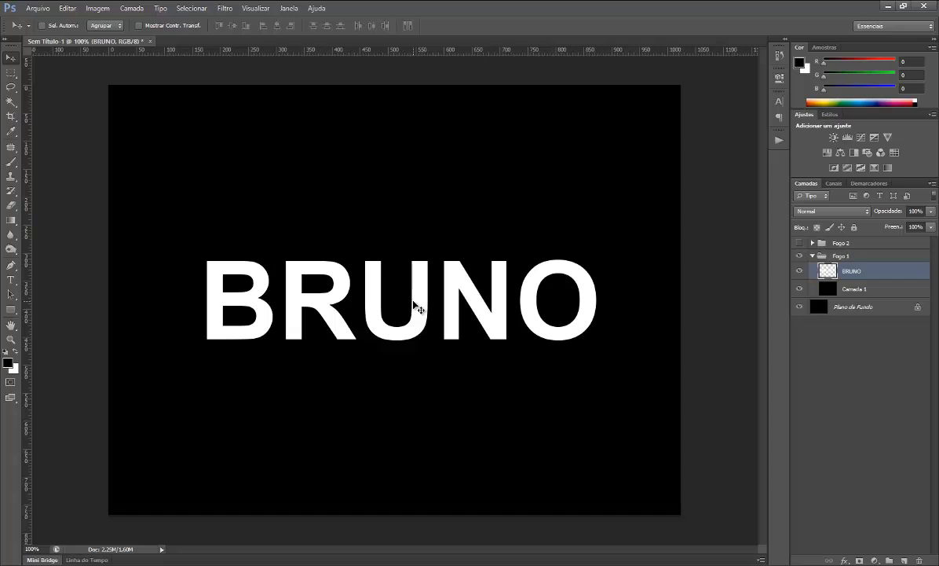
Step: Rotate the rasterized name 90° counterclockwise so that it reads vertically up the canvas
key(ctrl+t)
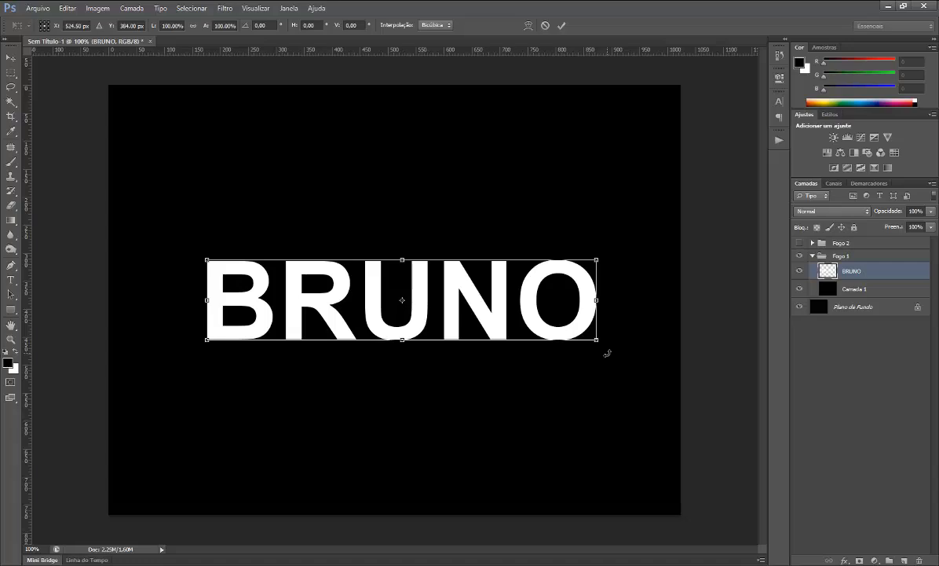
drag(607, 354, 450, 153)
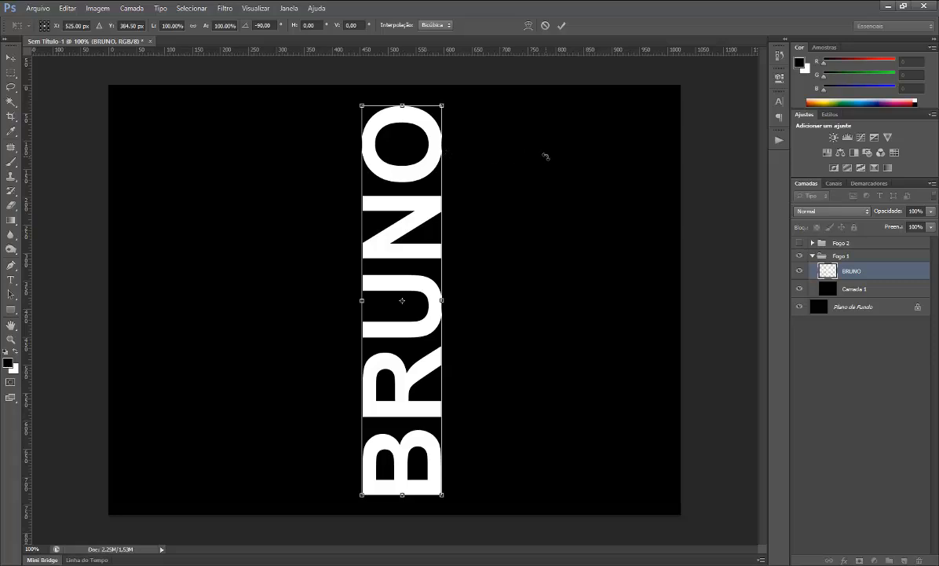
key(Return)
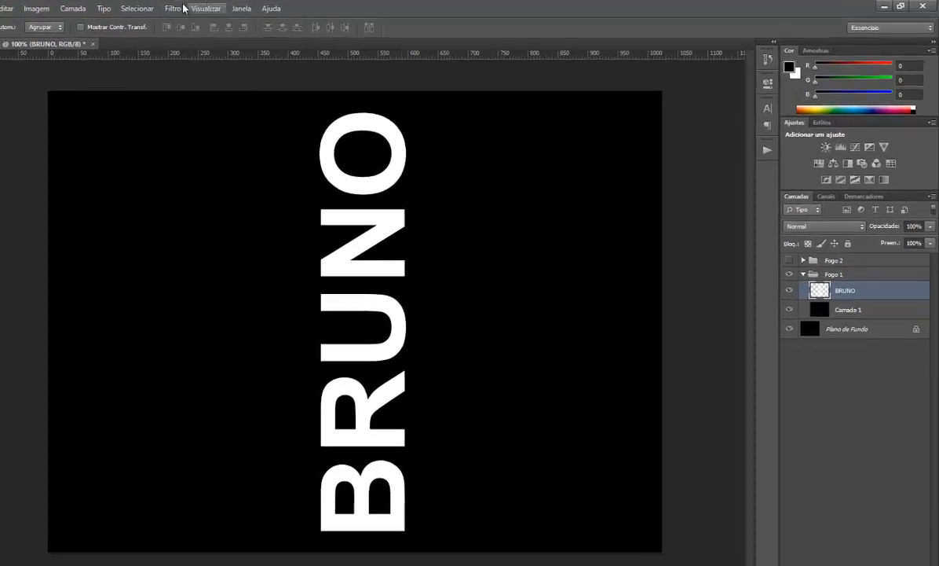
Step: Apply the Vento (Wind) filter to the name with method Vento and direction Da Direita, and repeat it several times for long streaks
click(224, 8)
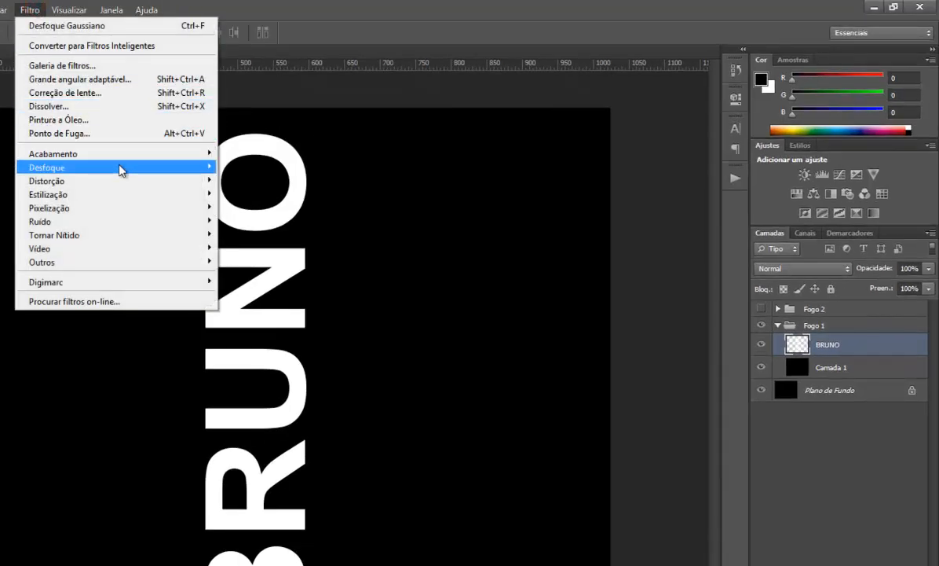
mouse_move(138, 196)
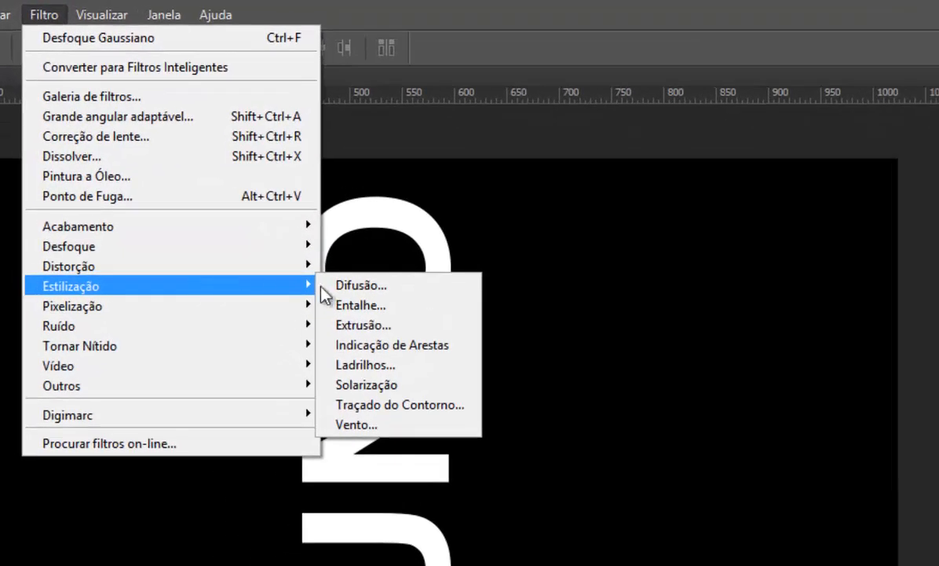
click(380, 428)
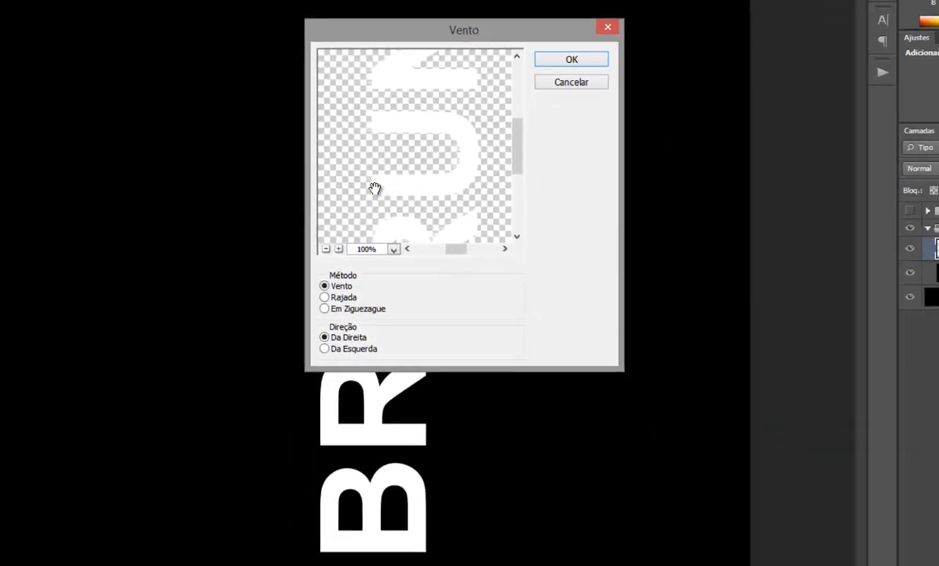
click(576, 60)
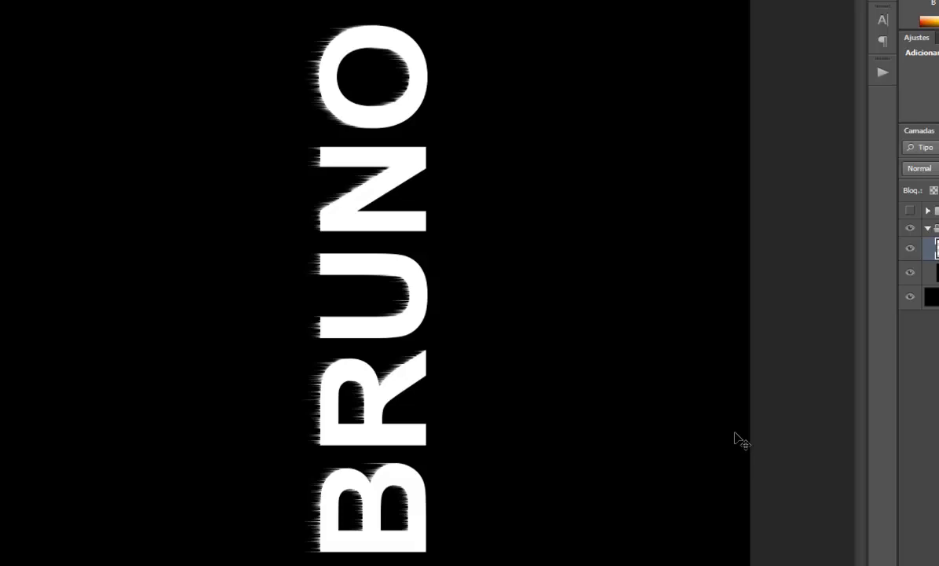
key(ctrl+f)
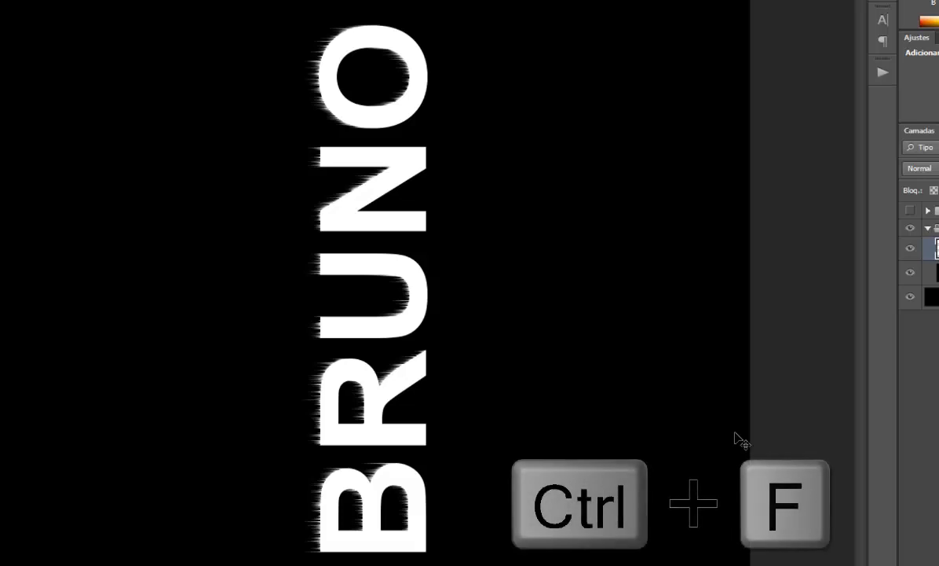
key(ctrl+f)
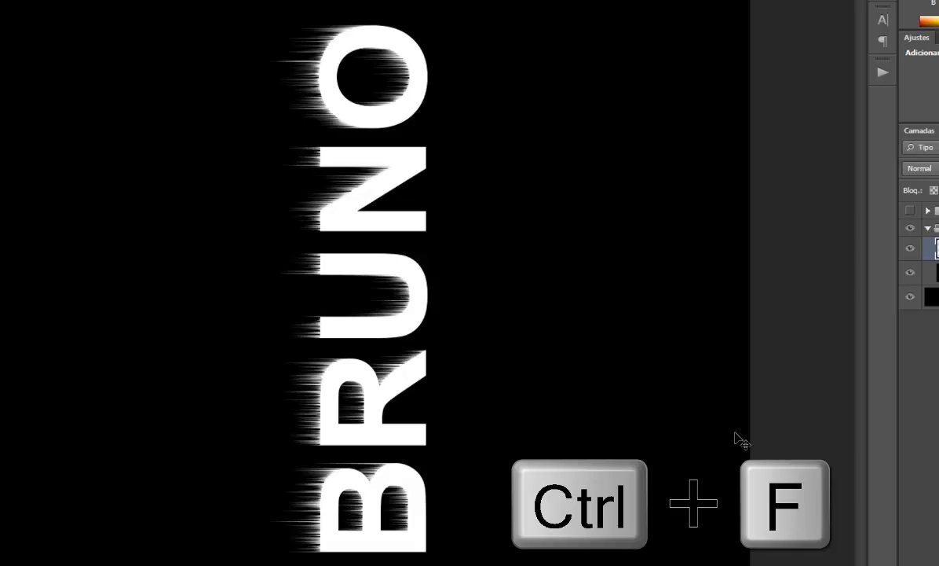
key(ctrl+f)
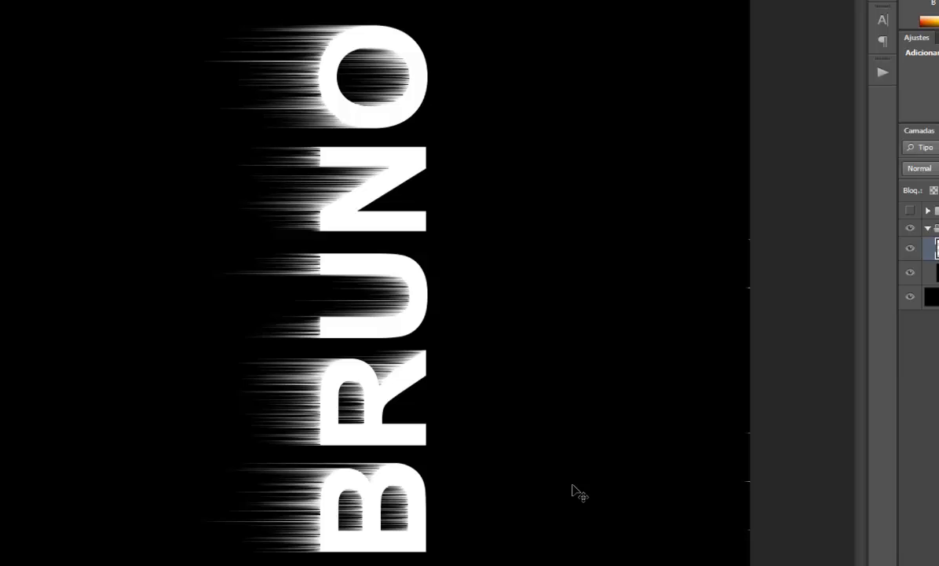
Step: Rotate the streaked name 90° clockwise back to horizontal and move it to about the centre of the canvas
key(ctrl+t)
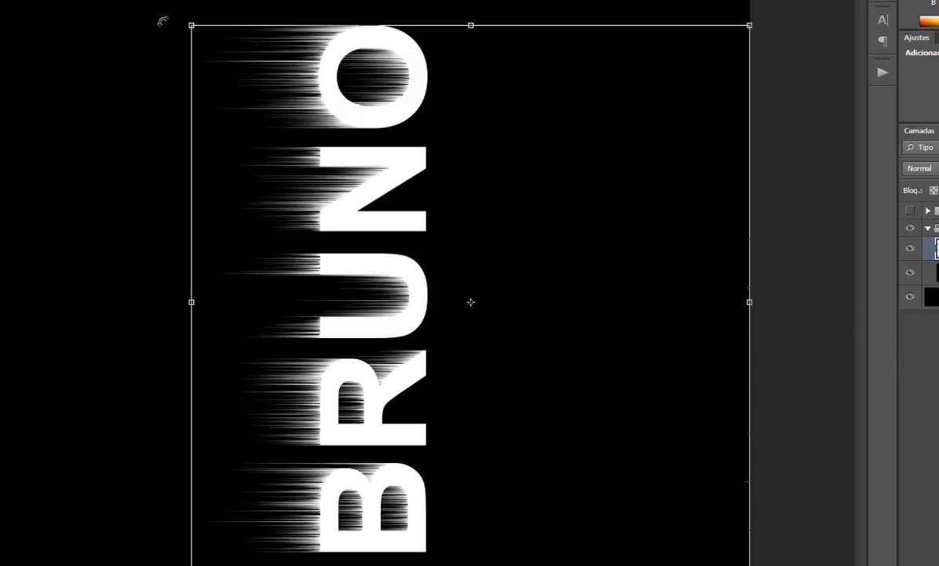
drag(180, 19, 675, 80)
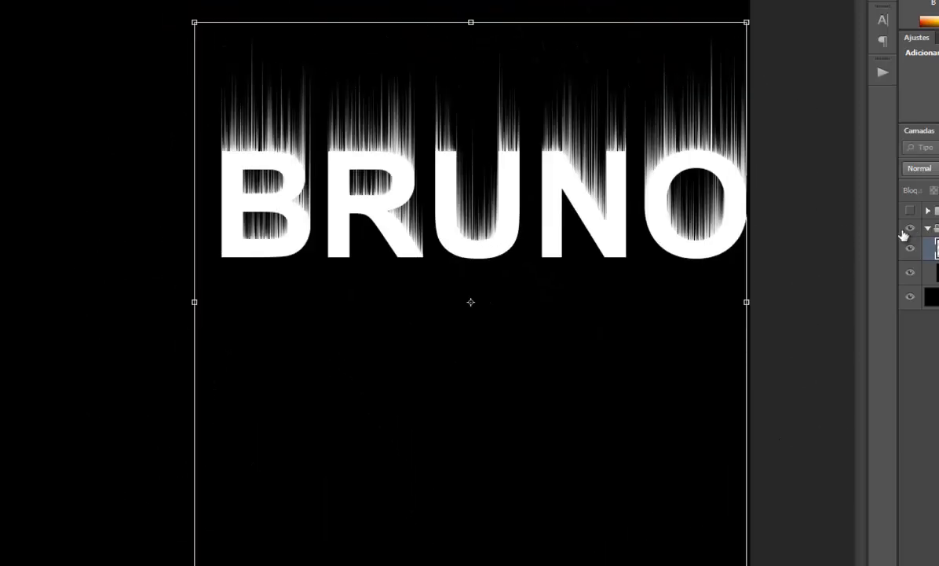
key(Return)
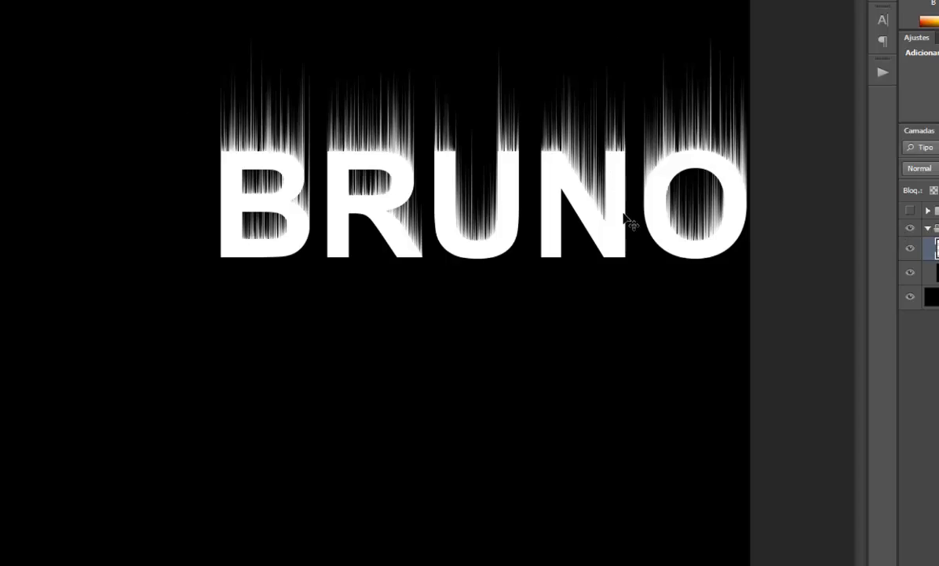
drag(614, 242, 507, 343)
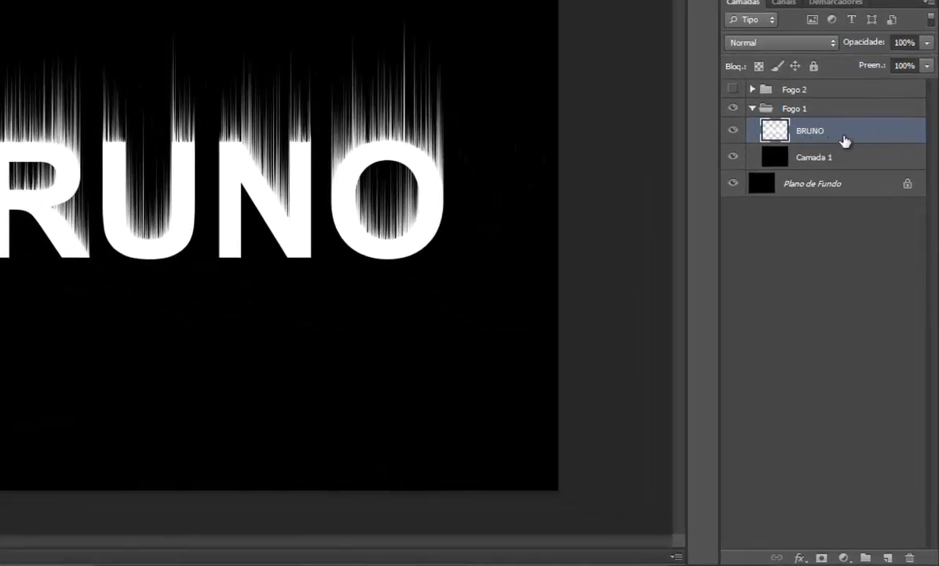
Step: Merge the streaked name layer with the black Camada 1 layer in the Fogo 1 group
shift+click(844, 160)
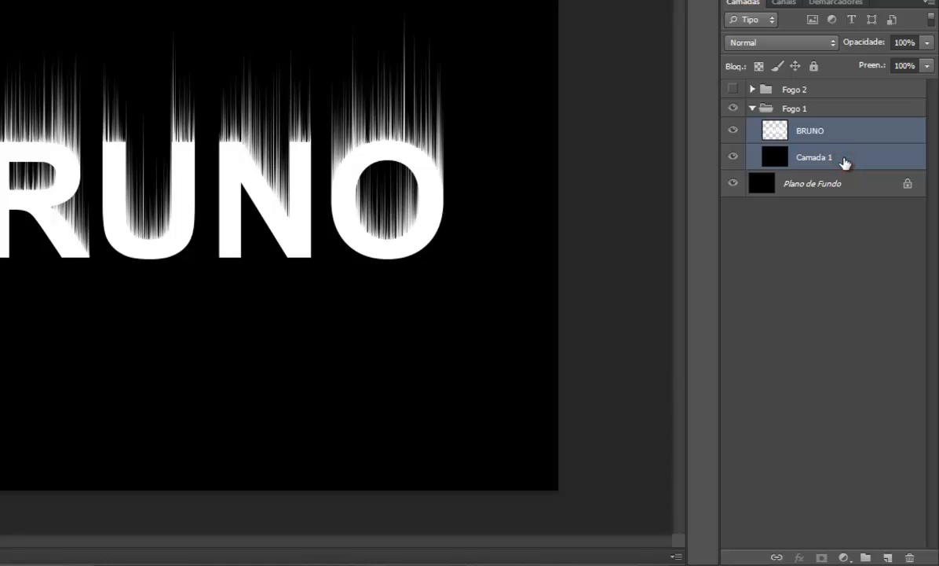
right_click(846, 158)
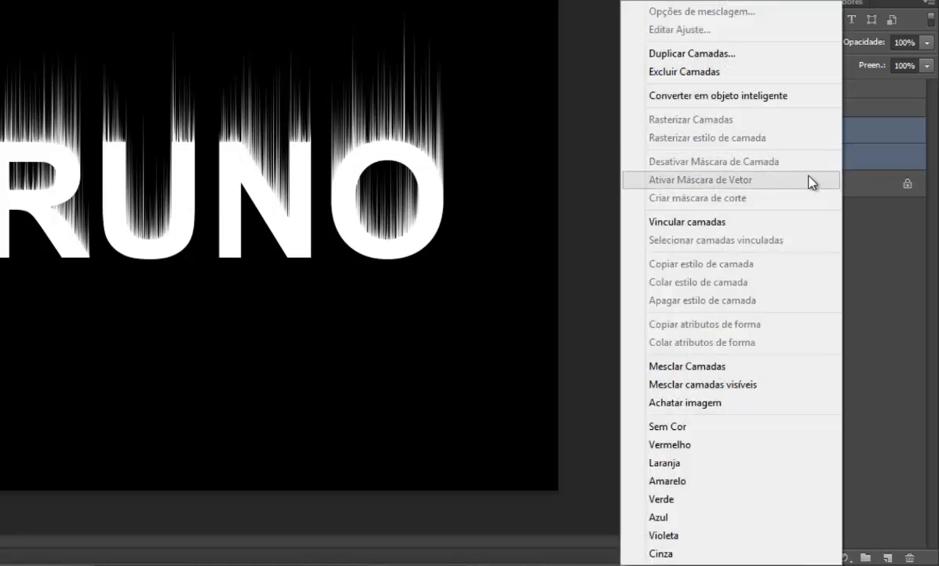
click(684, 367)
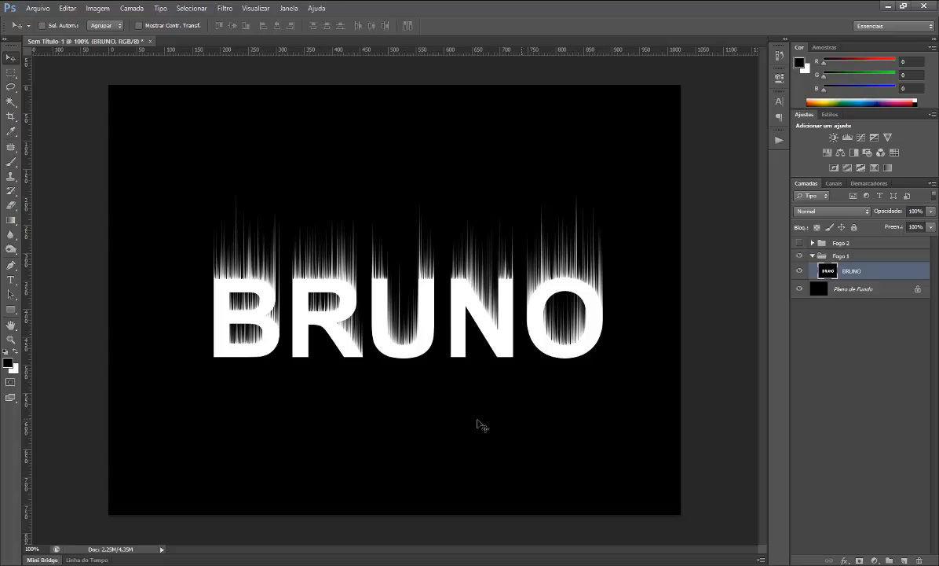
Step: Start the Dissolver (Liquify) filter on the merged layer and choose the Forward Warp tool with the first letters' streaks in view at 200%
click(226, 8)
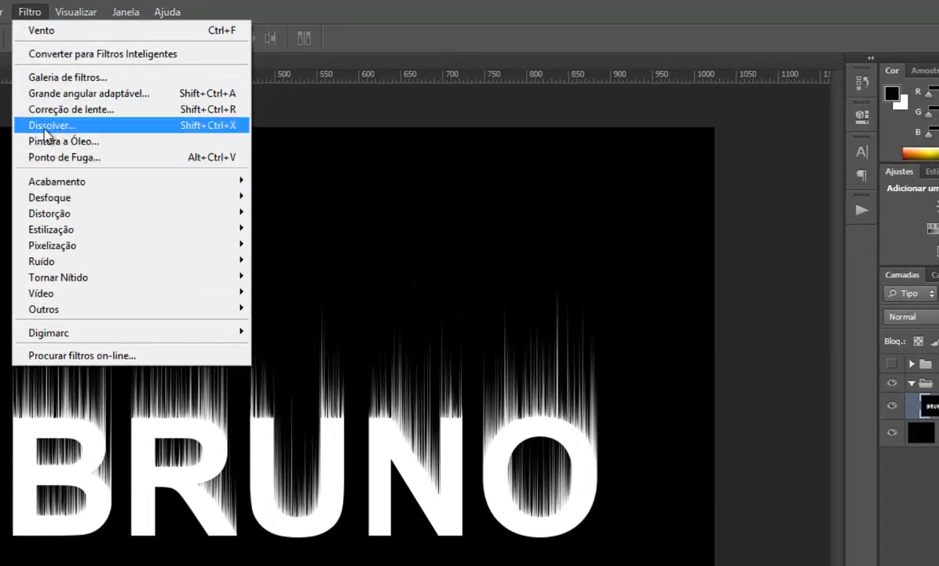
click(48, 128)
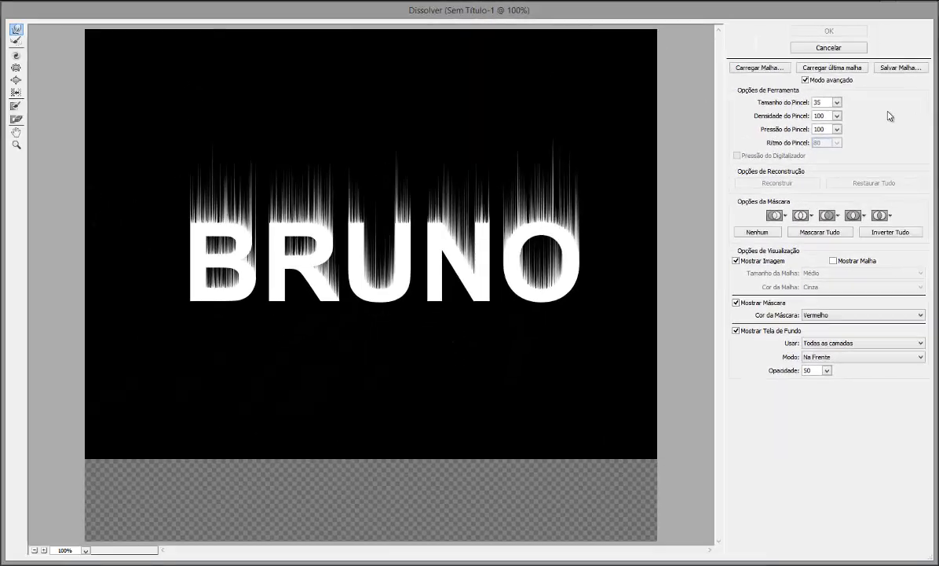
key(ctrl+plus)
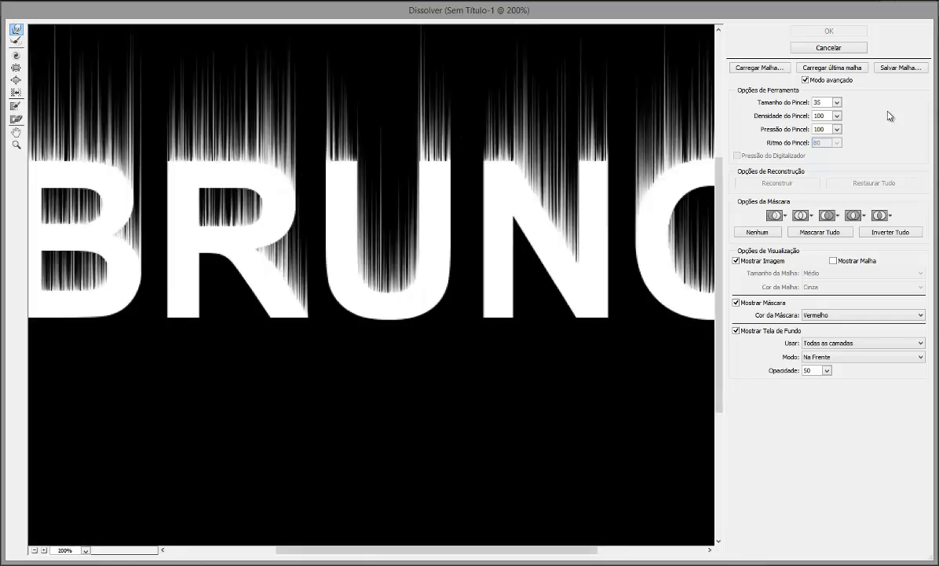
click(15, 132)
mouse_move(127, 214)
mouse_down()
mouse_move(228, 315)
mouse_move(221, 324)
mouse_up()
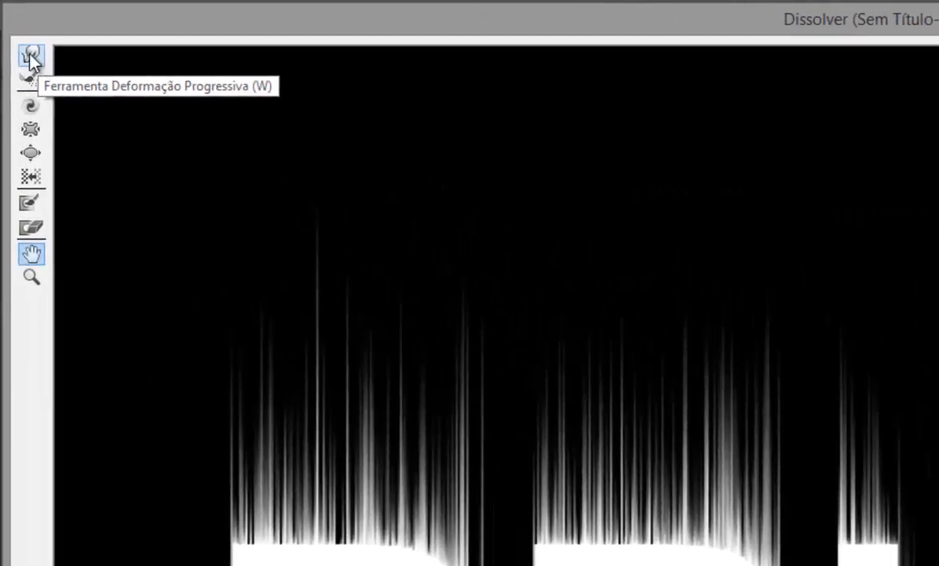
click(35, 56)
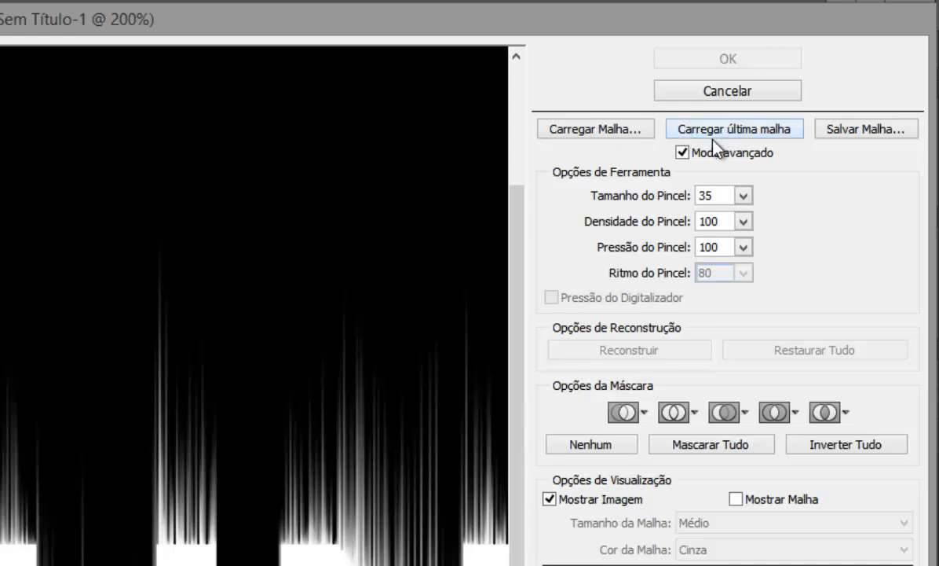
Step: Turn off Modo avançado (advanced mode) in the Dissolver filter, leaving only the basic brush options
click(682, 152)
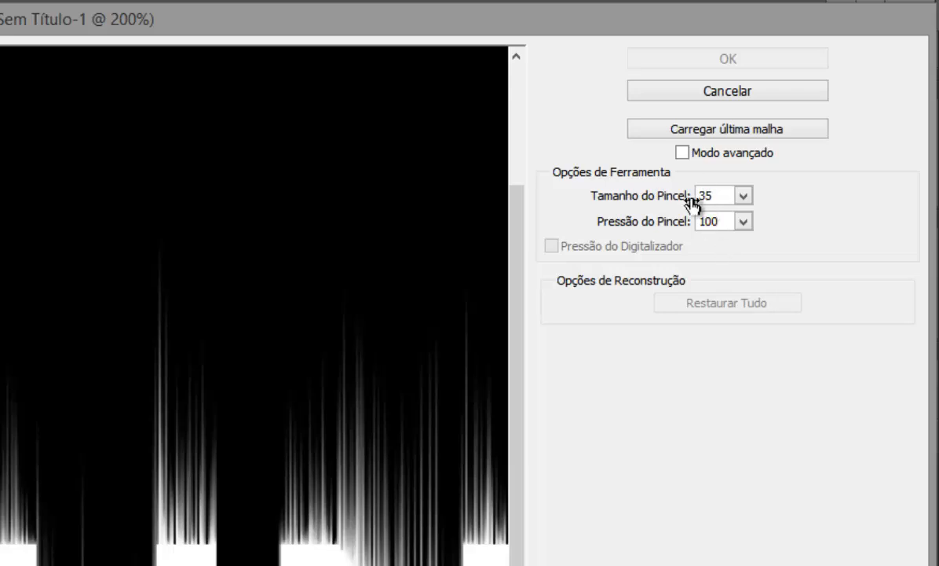
click(683, 154)
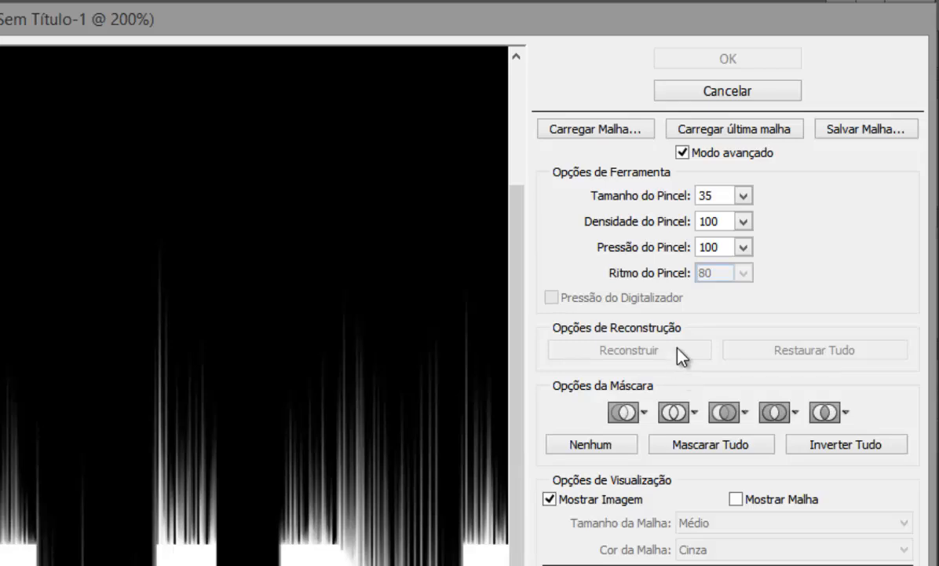
click(683, 153)
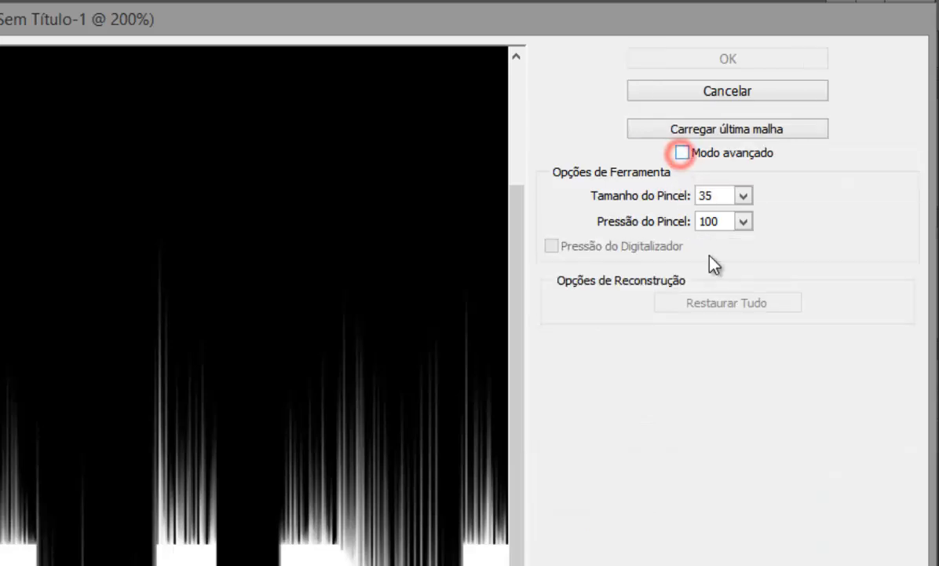
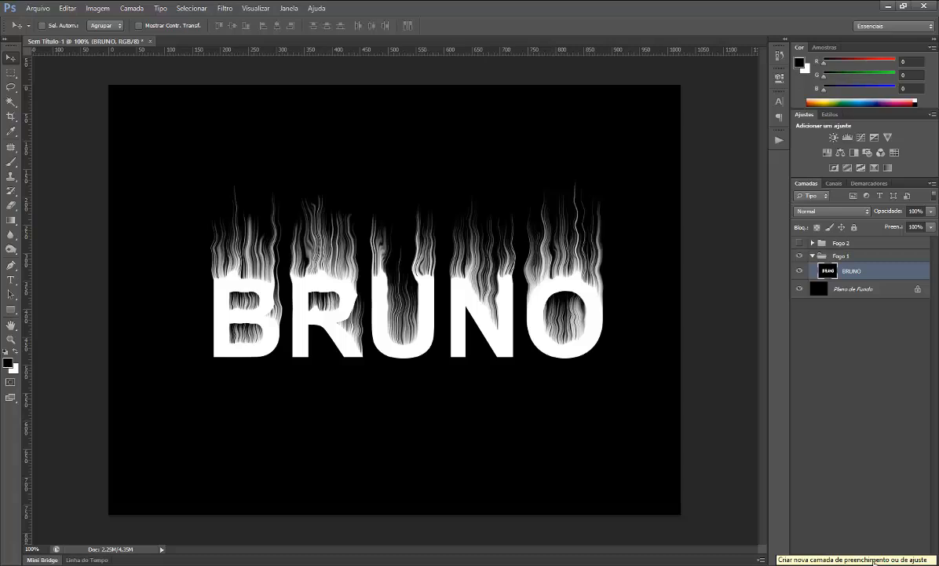
Step: Colorize the warped flame name layer in red using Matiz/Saturação (Hue/Saturation) with Colorir on, hue 0 and saturation 60
click(98, 9)
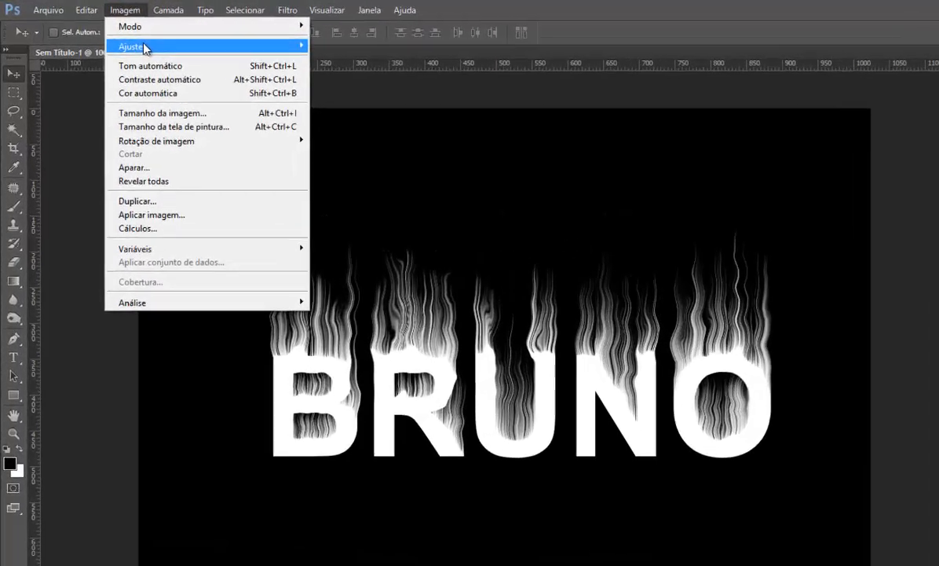
mouse_move(108, 36)
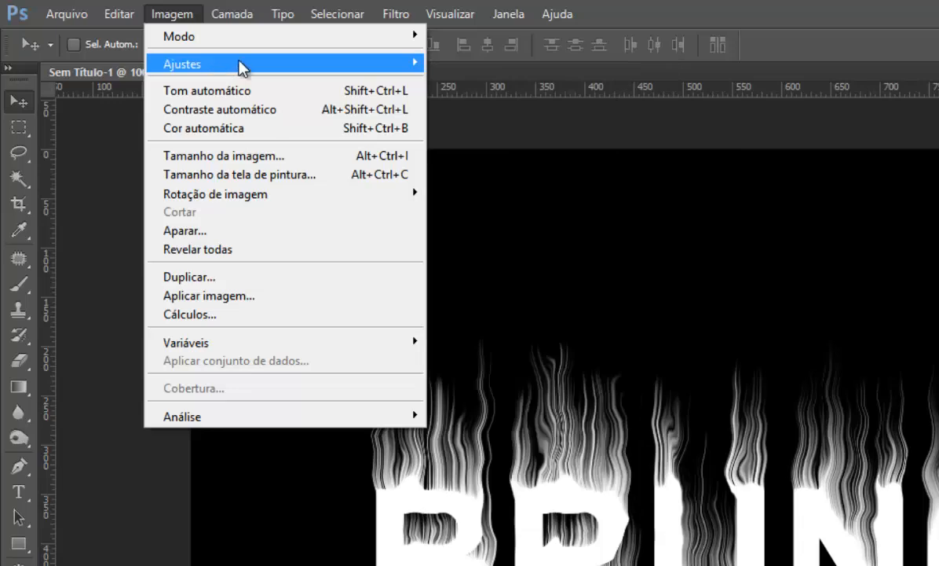
click(574, 166)
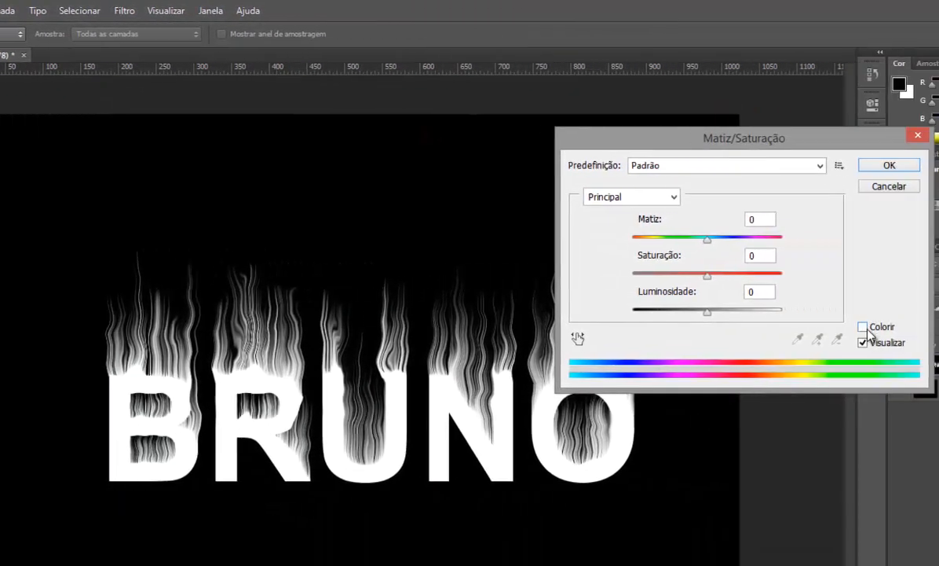
click(923, 340)
drag(684, 141, 575, 430)
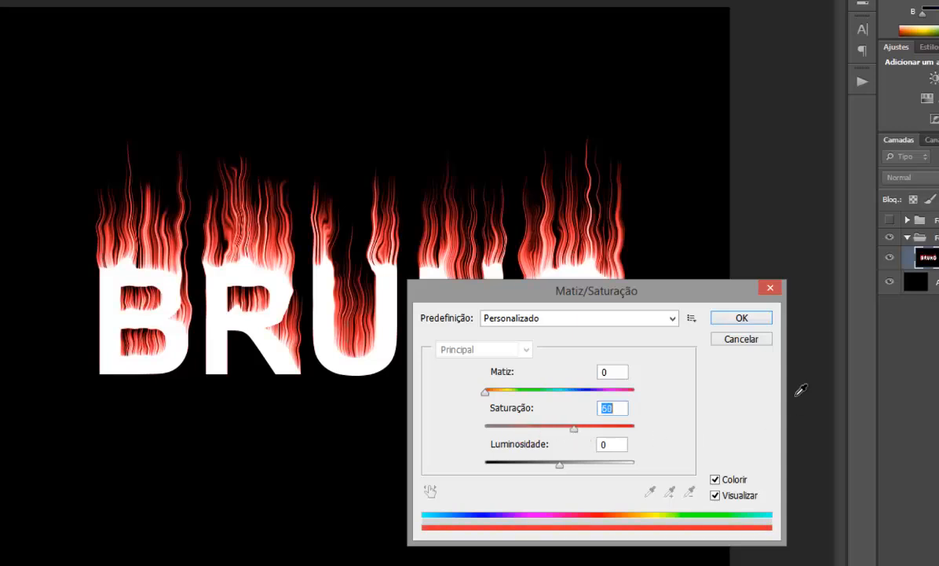
click(757, 318)
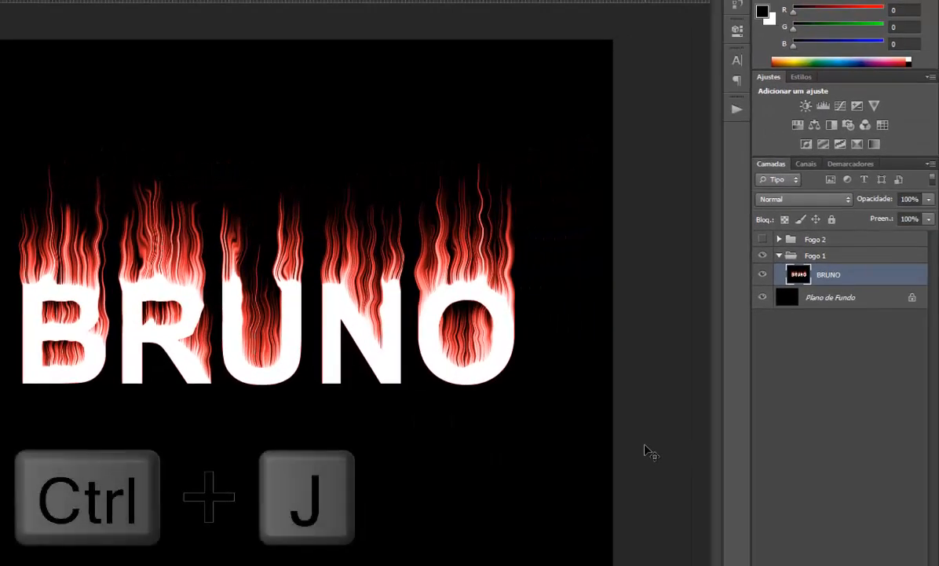
Step: Duplicate the red flame layer and colorize the copy orange with Matiz/Saturação, using Colorir, hue 40 and saturation about 72
key(ctrl+j)
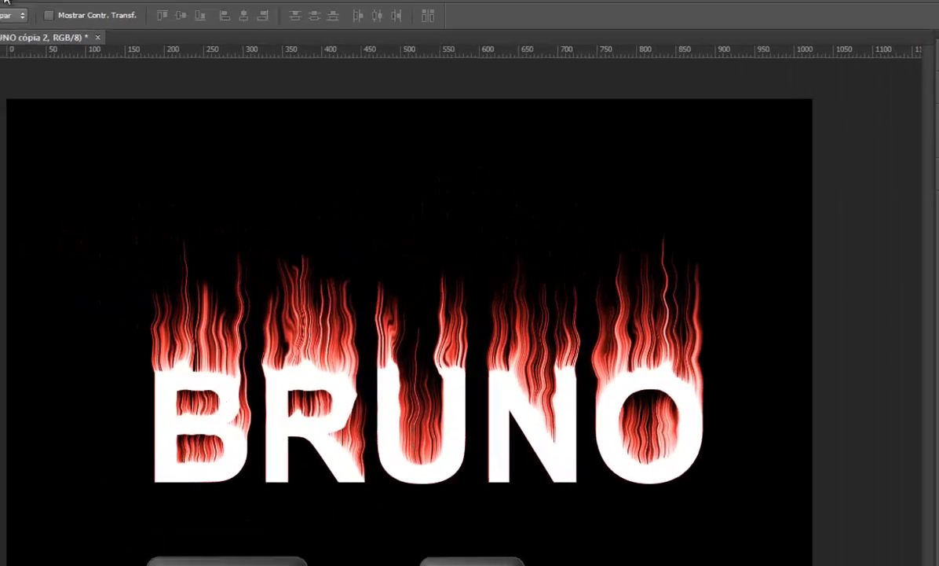
click(41, 12)
mouse_move(91, 58)
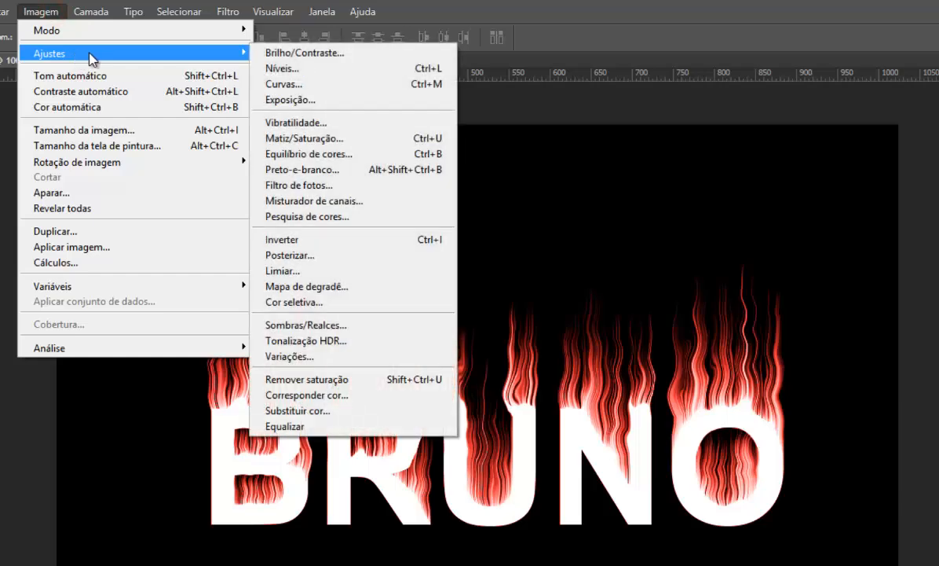
click(355, 138)
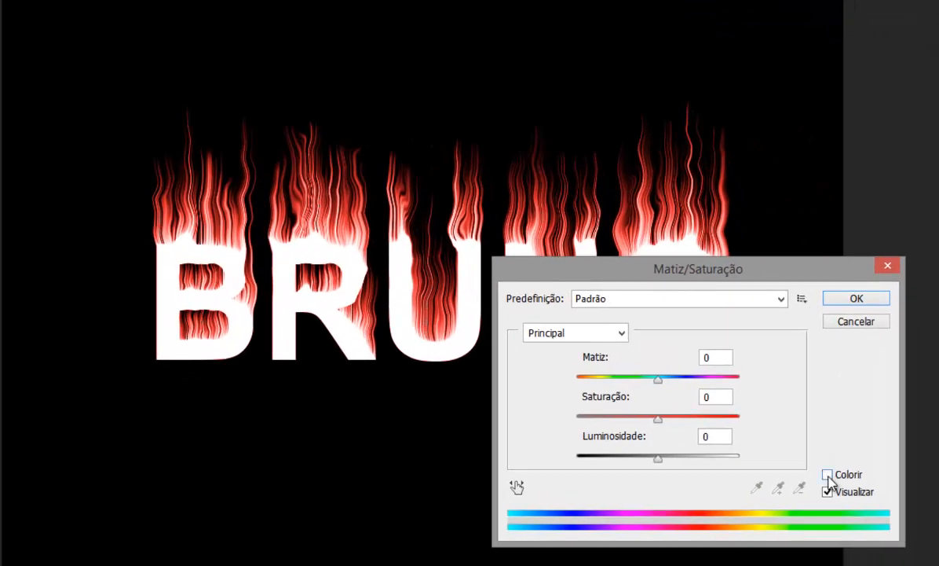
click(844, 523)
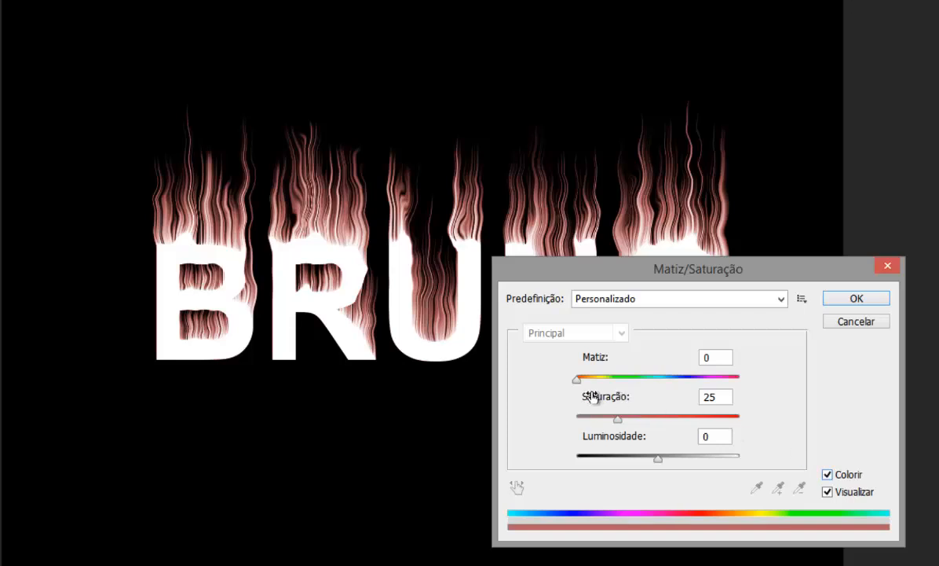
drag(619, 420, 694, 424)
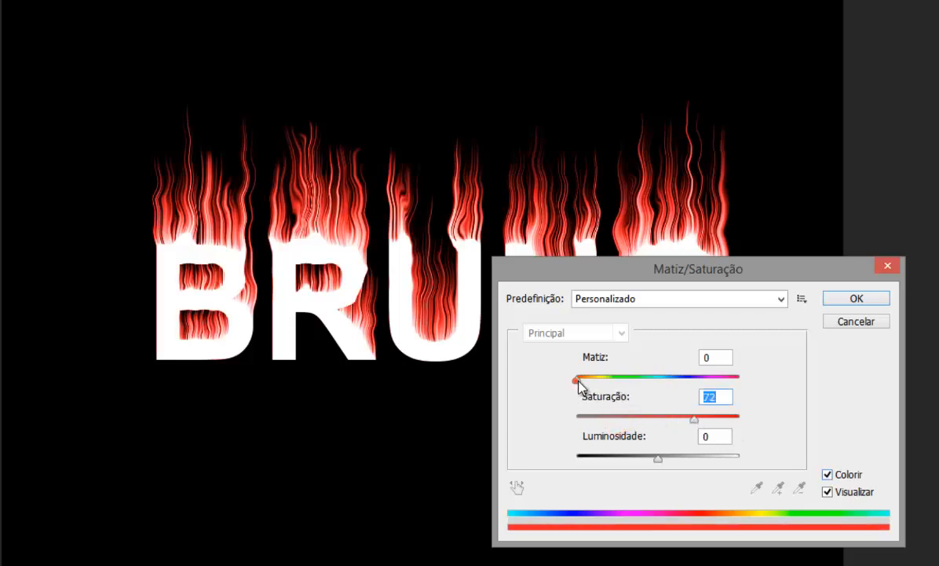
drag(577, 380, 595, 385)
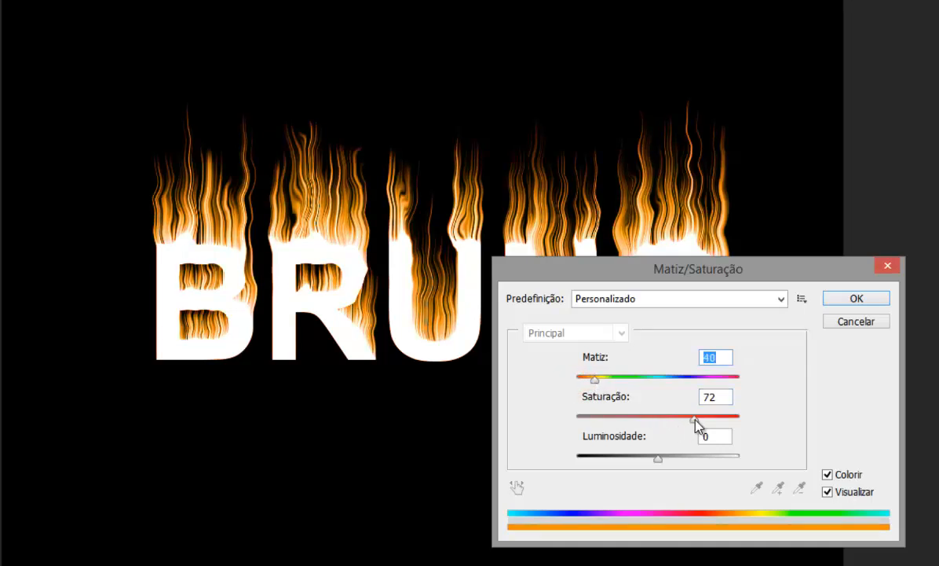
drag(694, 418, 697, 418)
click(855, 297)
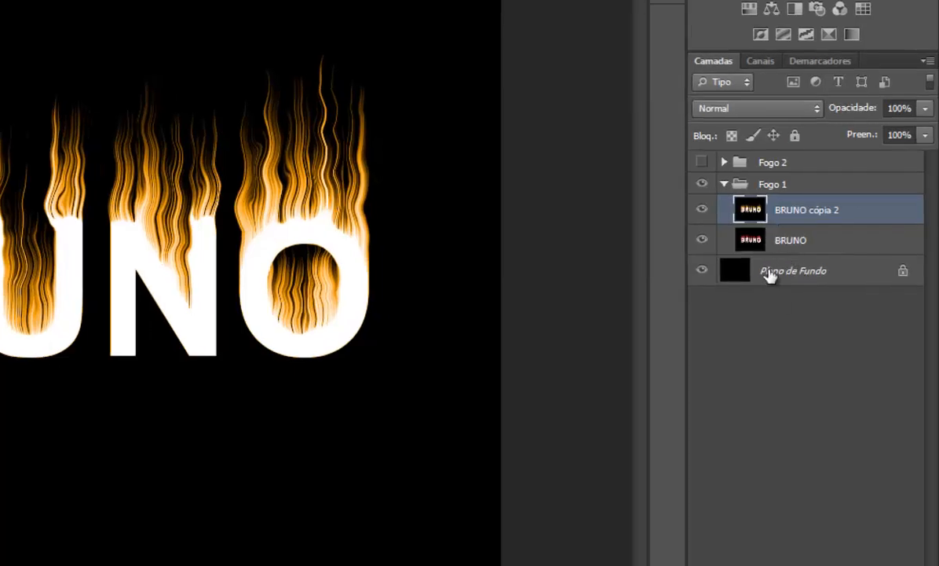
Step: Set the blend mode of the orange flame copy in the Fogo 1 group to Sobrepor (Overlay)
click(817, 110)
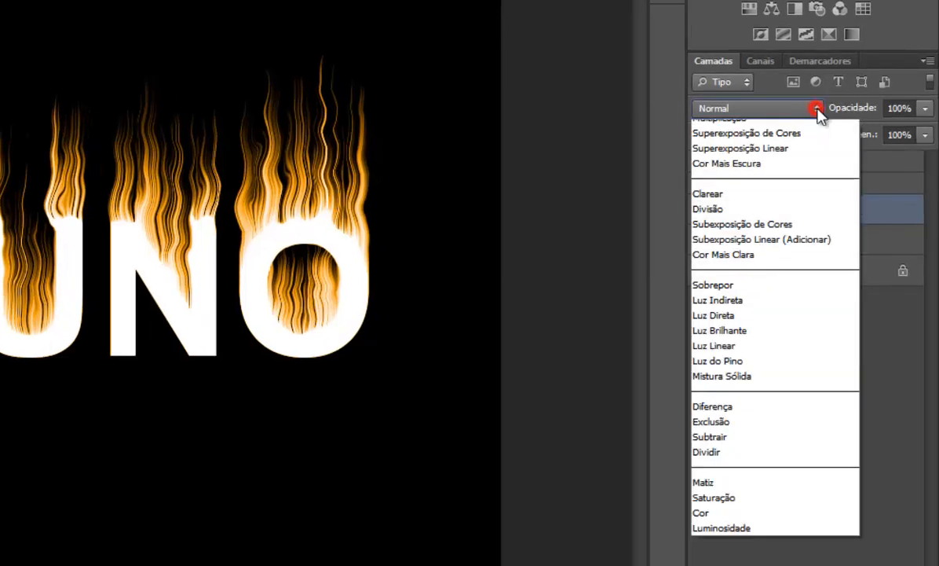
click(869, 206)
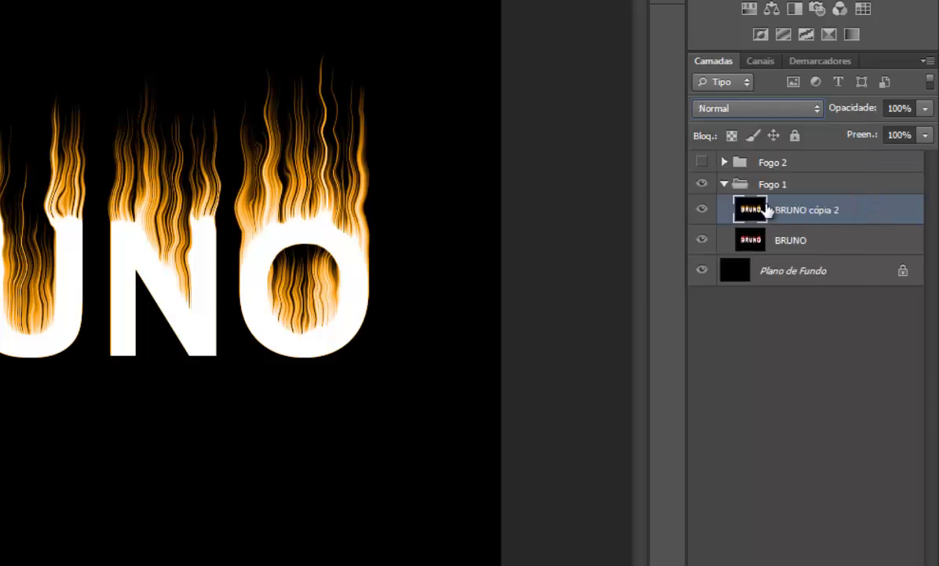
click(817, 110)
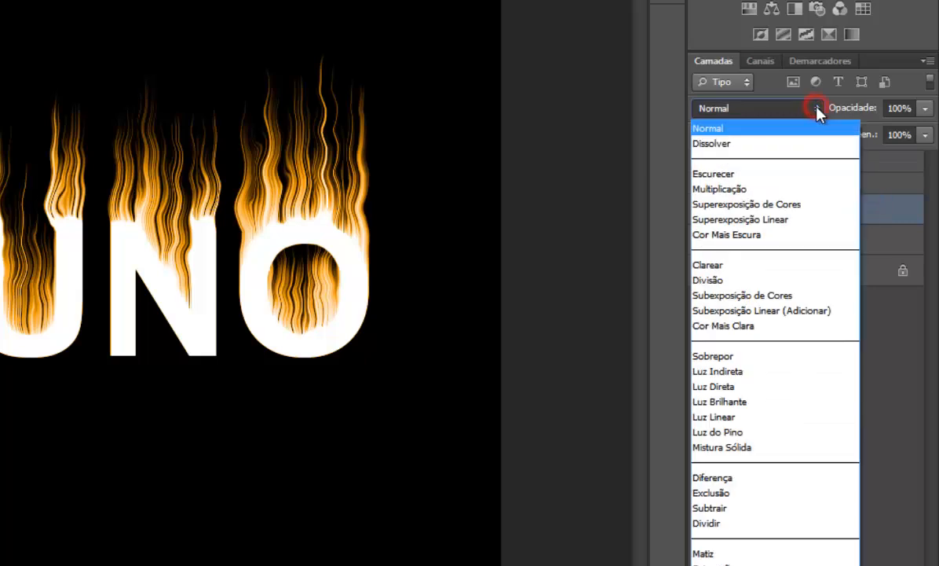
click(757, 355)
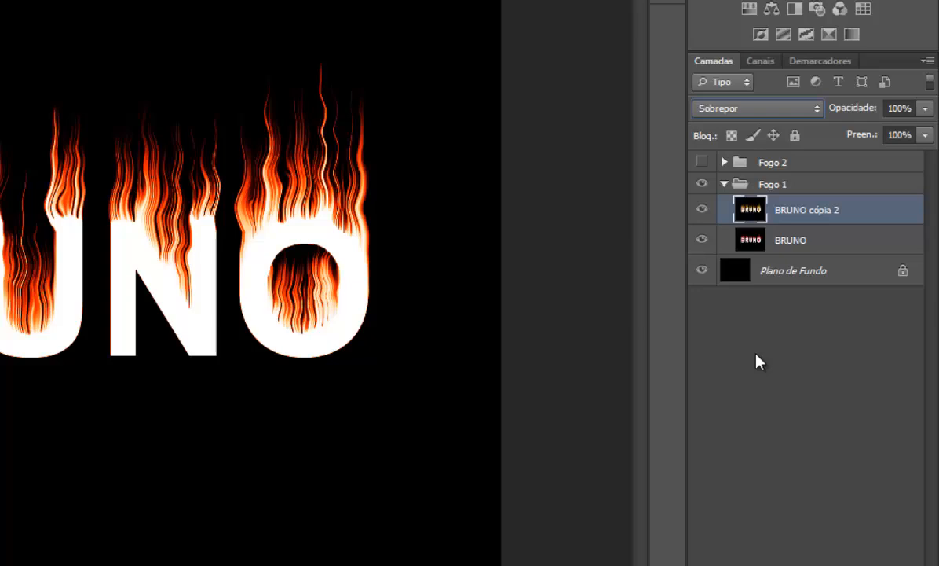
double_click(854, 213)
click(844, 285)
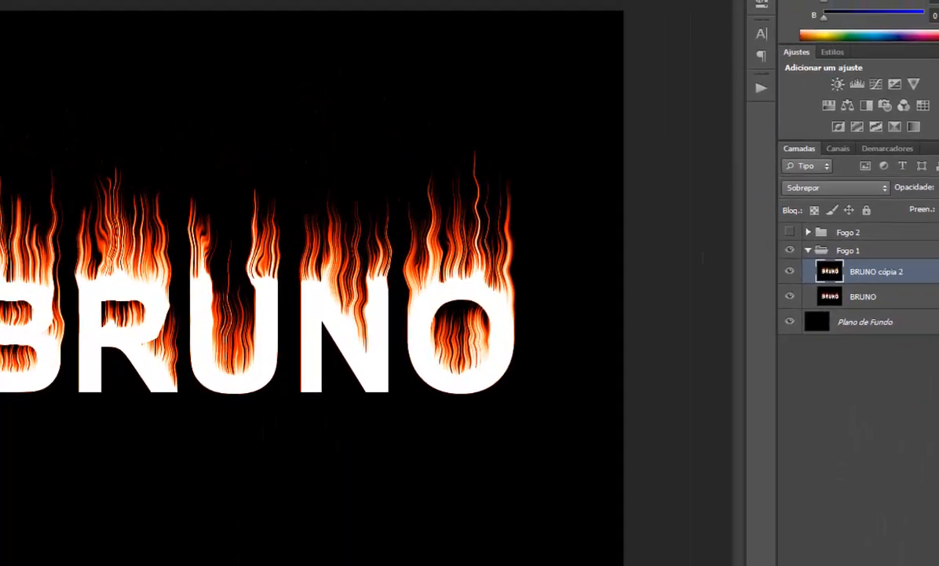
Step: Recolor the Sobrepor flame copy with Matiz/Saturação, using Colorir with hue 45 and saturation 100
click(30, 9)
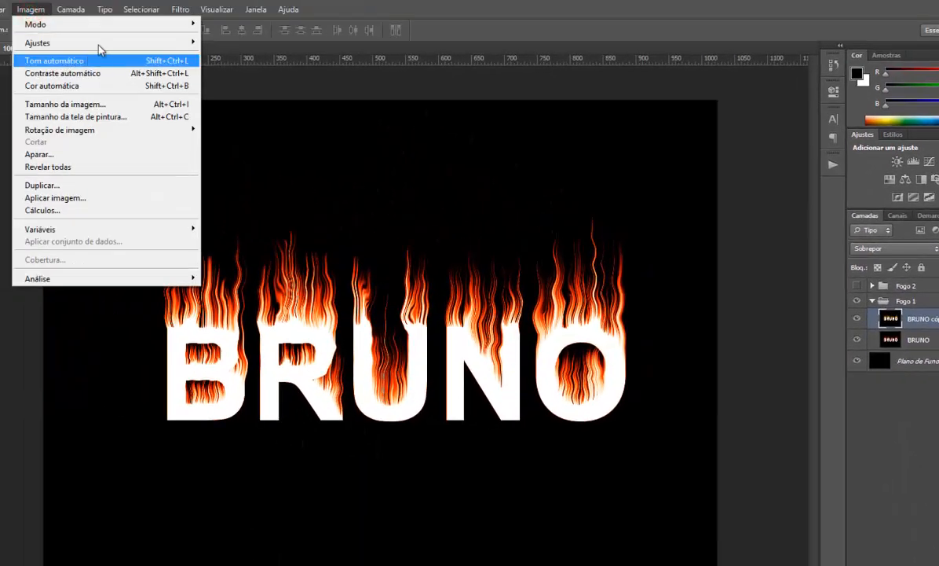
mouse_move(101, 45)
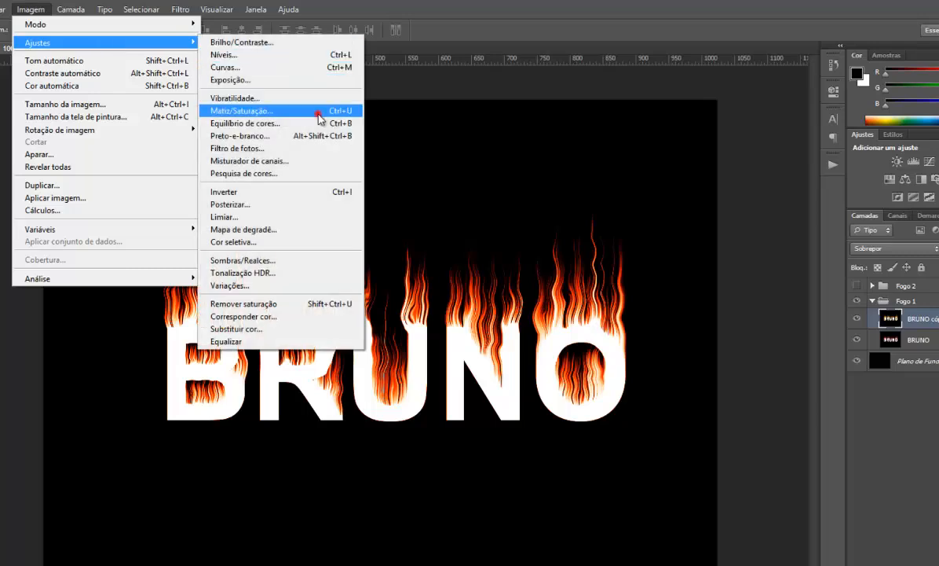
click(323, 111)
click(717, 512)
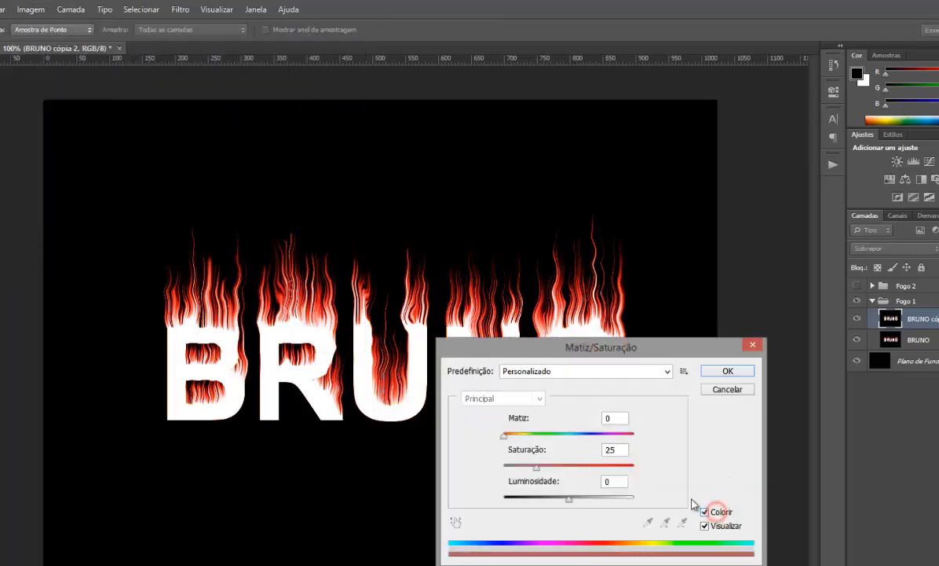
drag(539, 470, 629, 468)
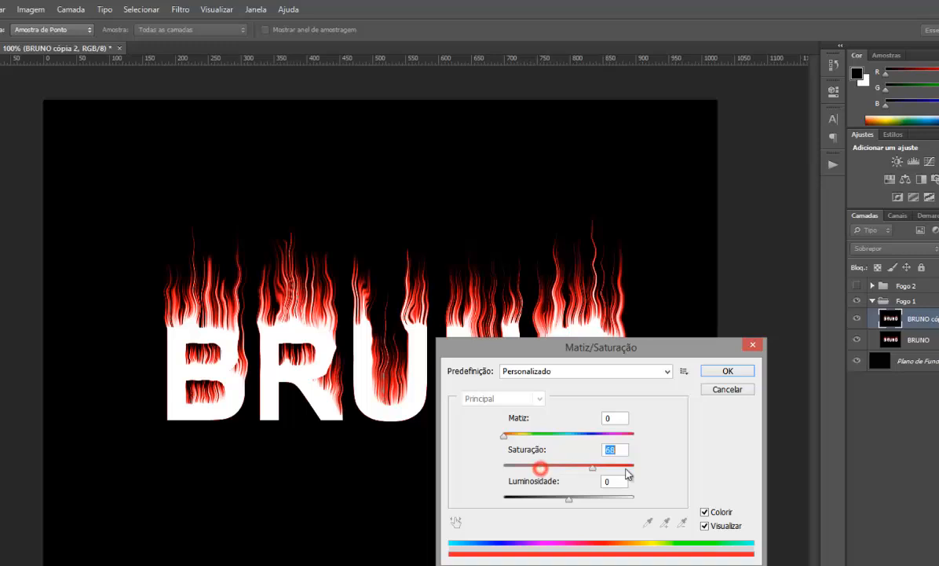
drag(510, 436, 520, 436)
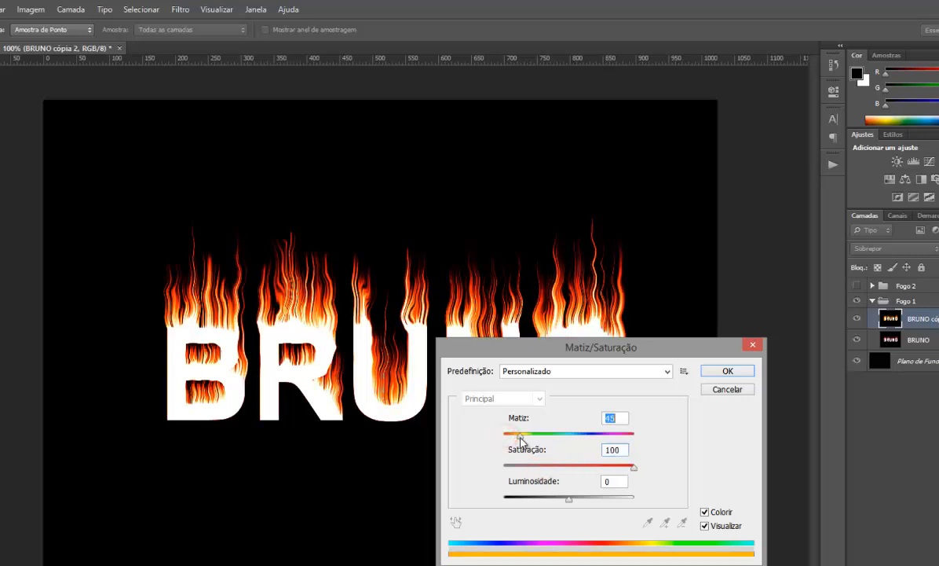
click(726, 373)
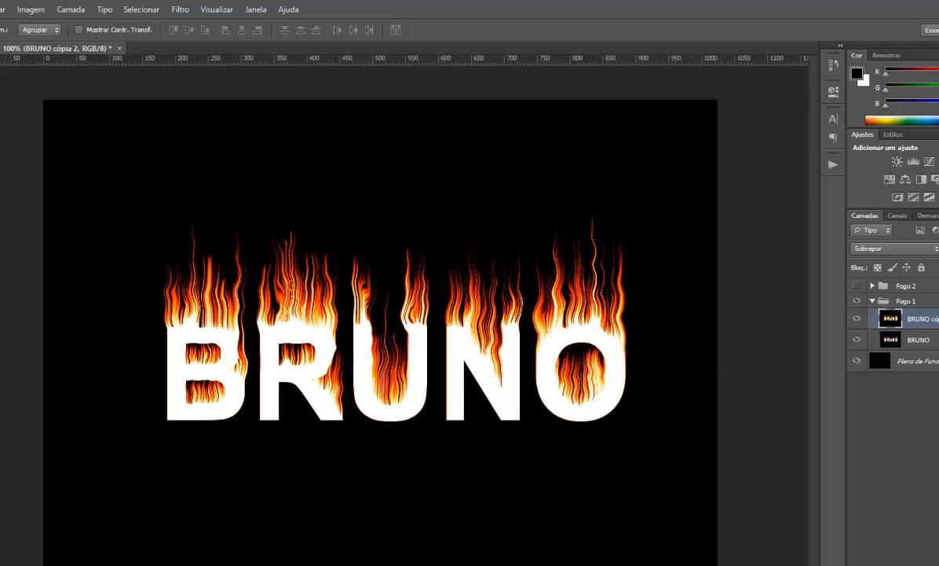
Step: Recolor the lower flame name layer in Fogo 1 with Matiz/Saturação, using Colorir with hue 0 and saturation 73
click(921, 341)
click(31, 9)
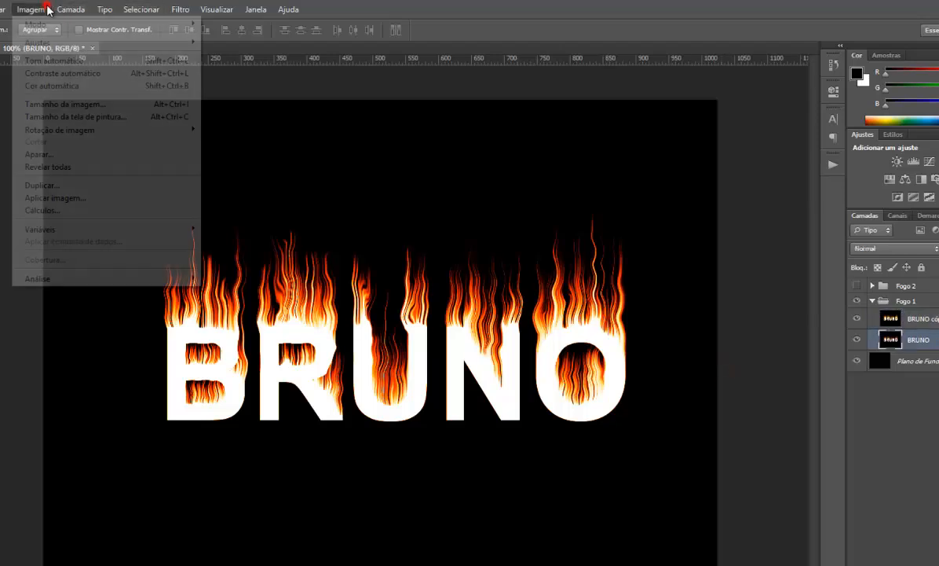
mouse_move(139, 45)
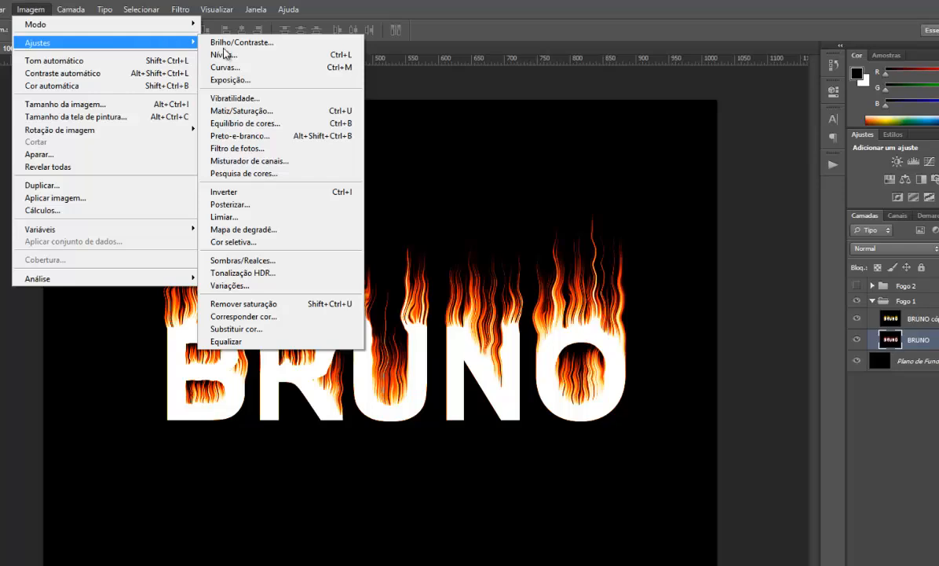
click(345, 111)
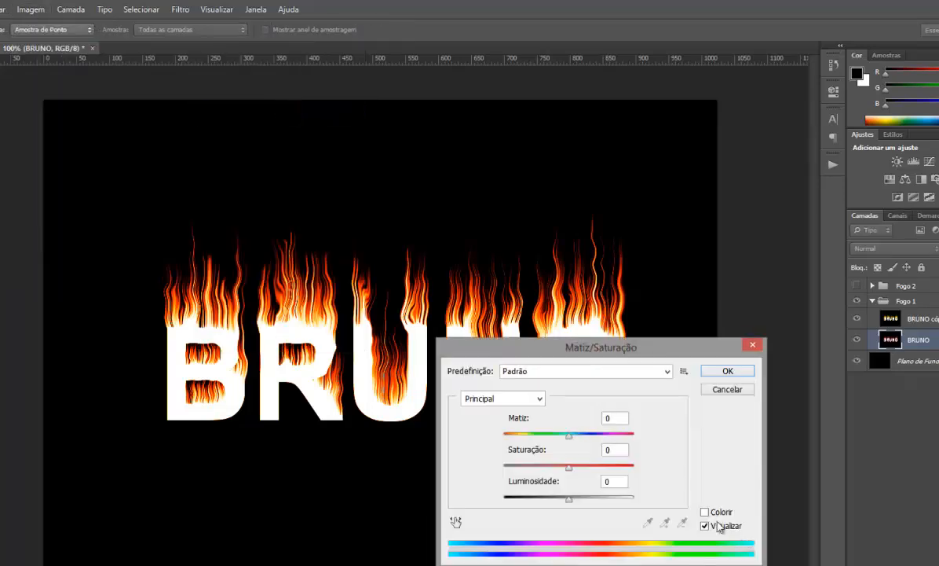
click(705, 512)
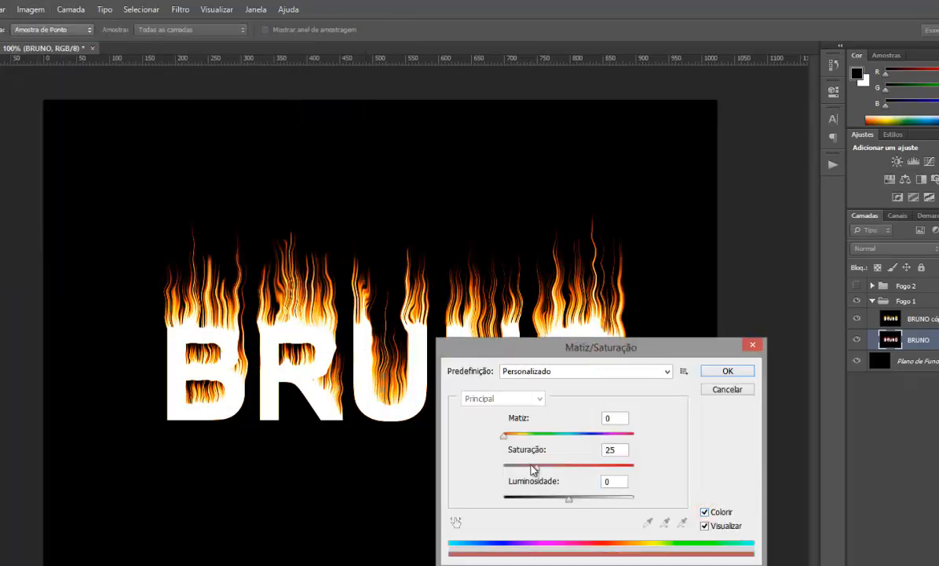
drag(537, 468, 596, 471)
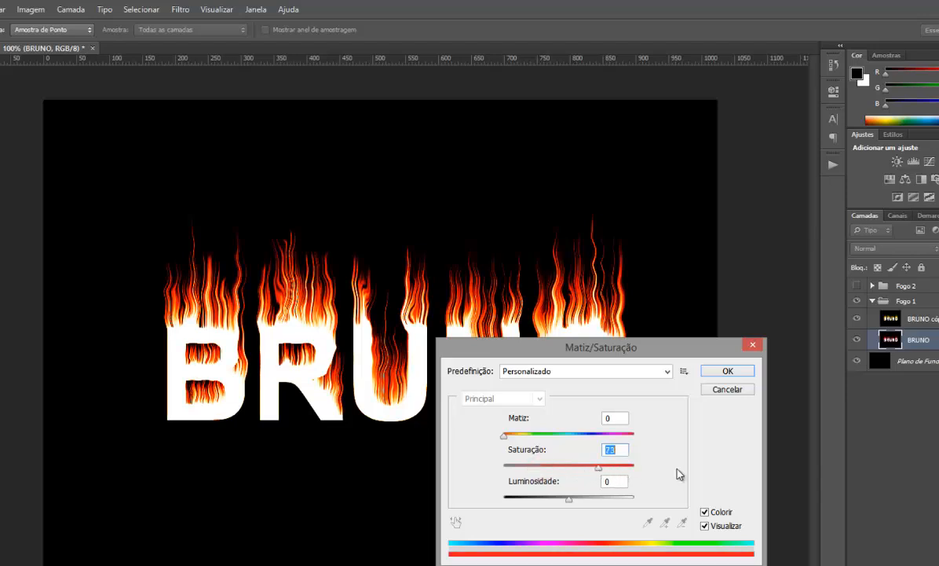
click(727, 371)
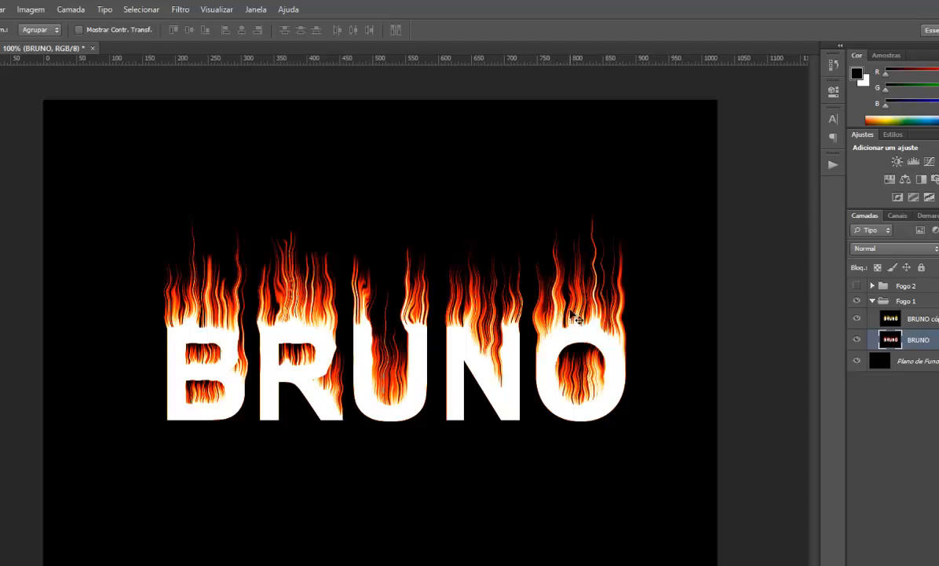
Step: Apply a Desfoque Gaussiano (Gaussian Blur) with a radius of 1,0 pixels to the lower flame name layer
click(181, 9)
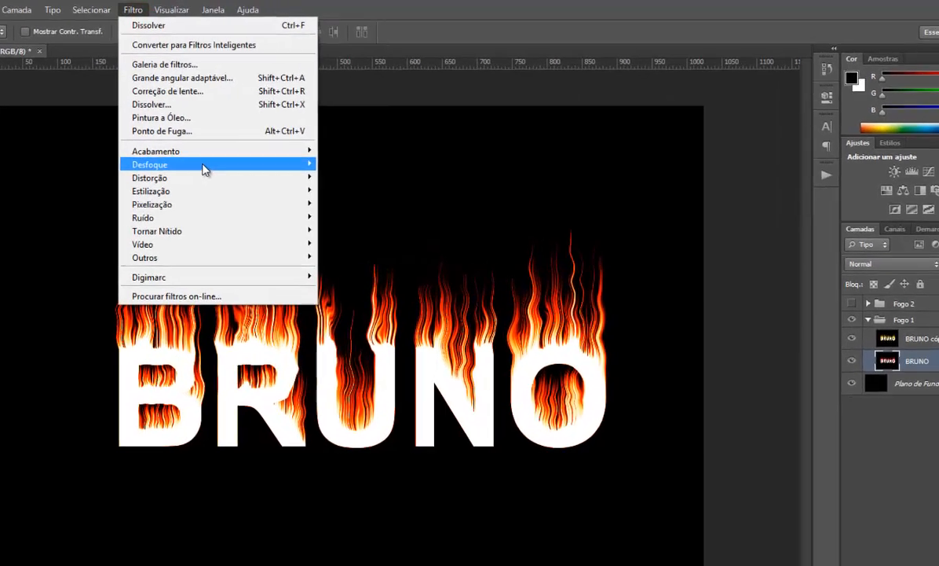
mouse_move(202, 169)
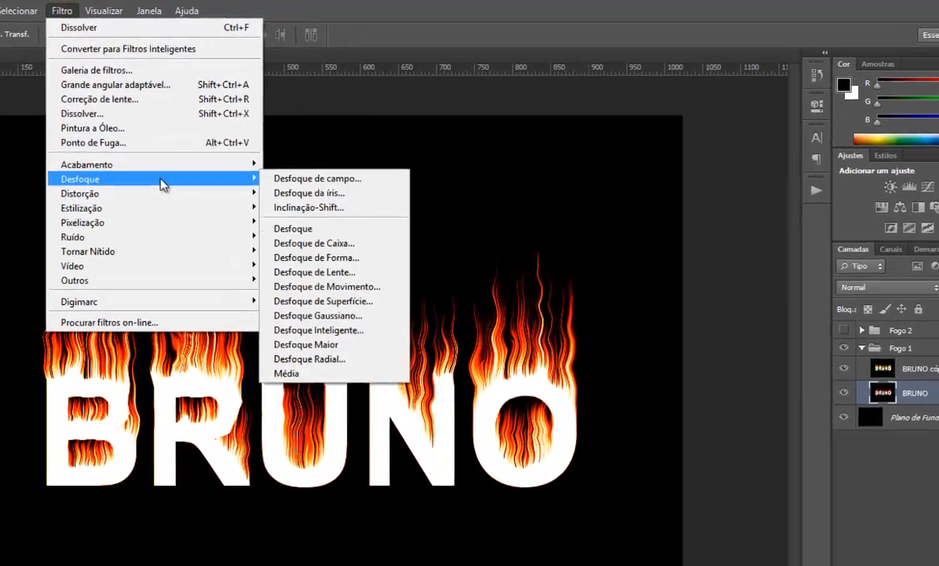
click(363, 326)
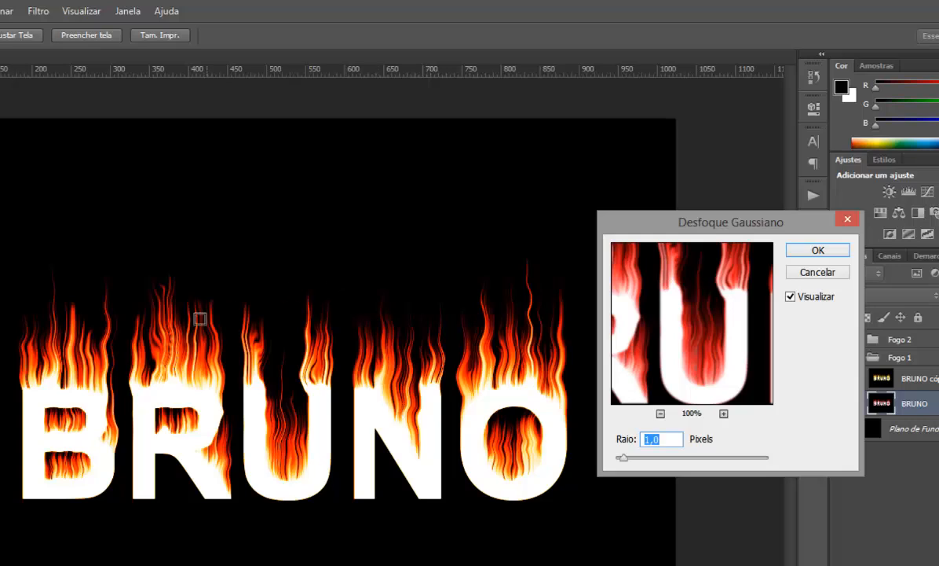
click(837, 251)
Step: Apply a Desfoque Gaussiano with a radius of 1,0 pixels to the Sobrepor flame copy in Fogo 1
click(911, 378)
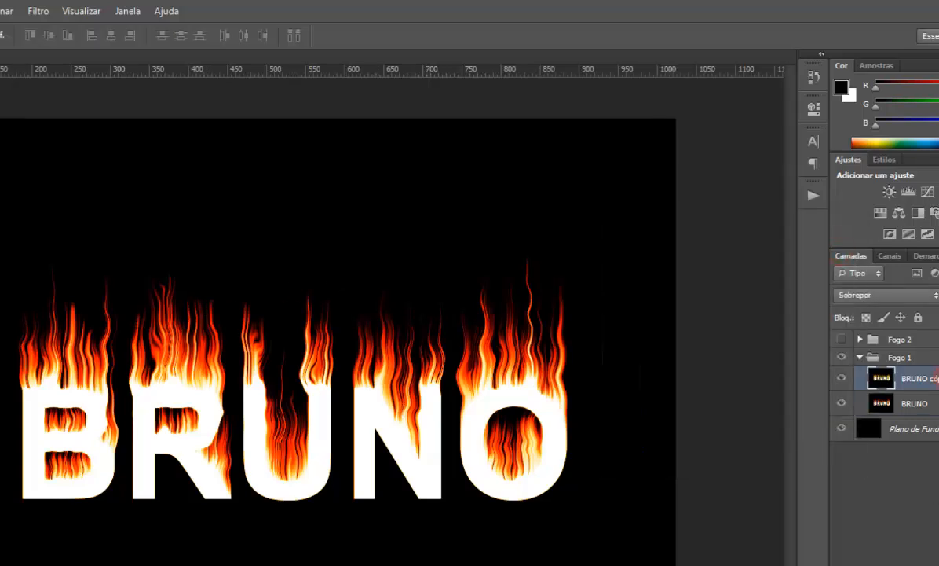
click(39, 12)
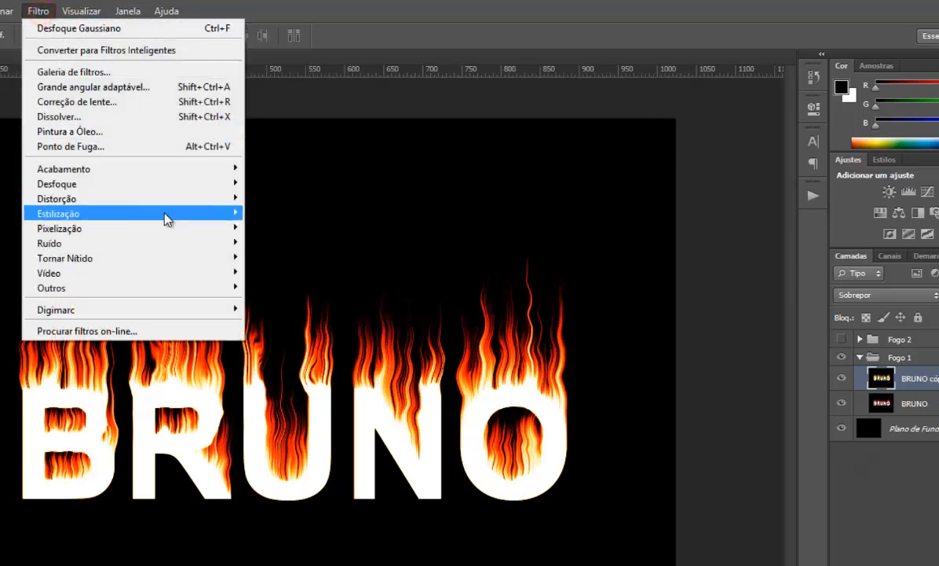
mouse_move(174, 206)
mouse_move(181, 185)
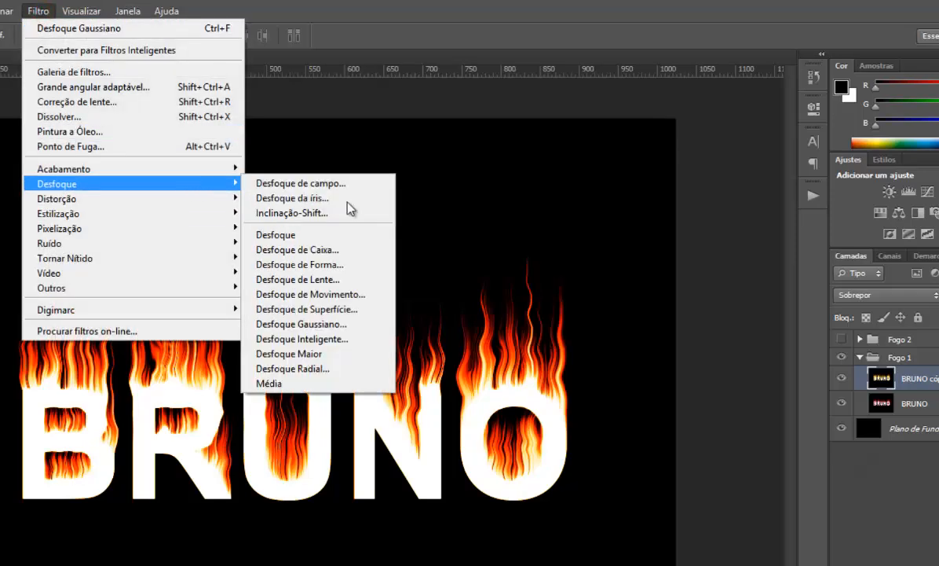
click(376, 324)
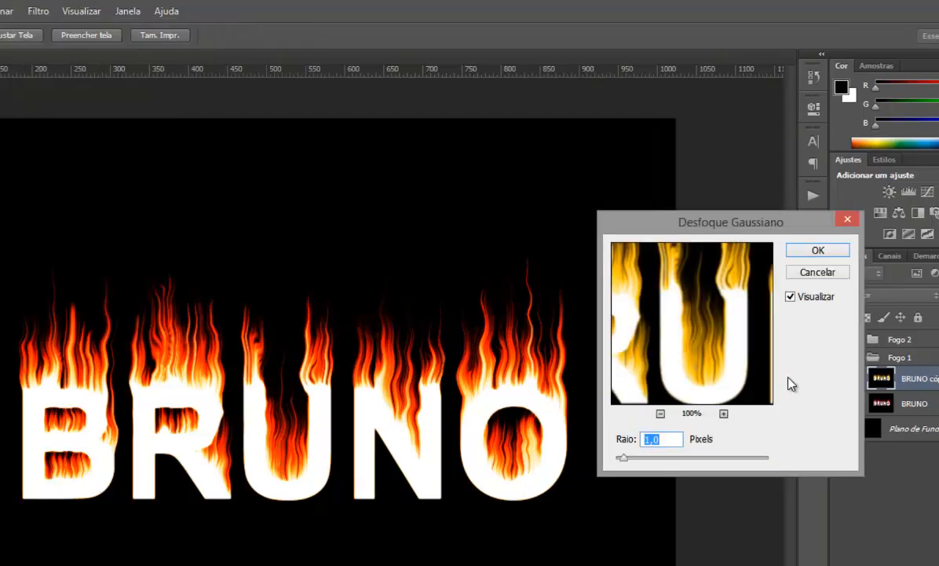
click(817, 250)
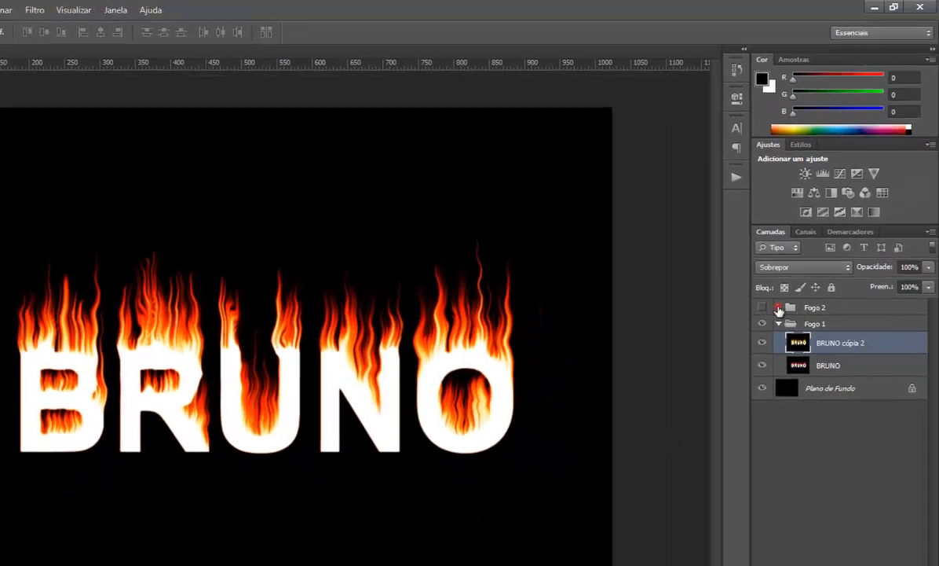
Step: Place a duplicate of the Fogo 2 text layer at the top of the Fogo 1 group, aligned over the burning letters
click(778, 307)
click(821, 329)
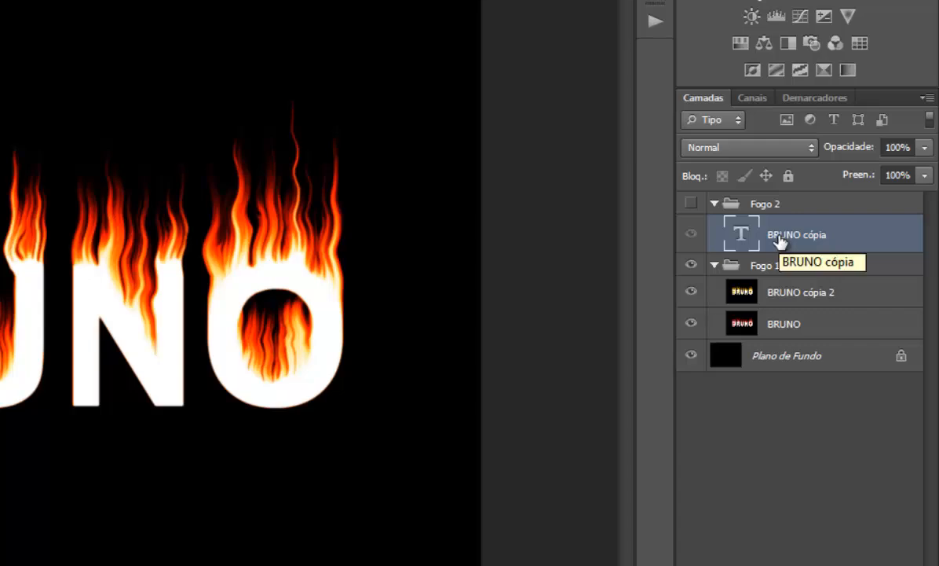
key(ctrl+j)
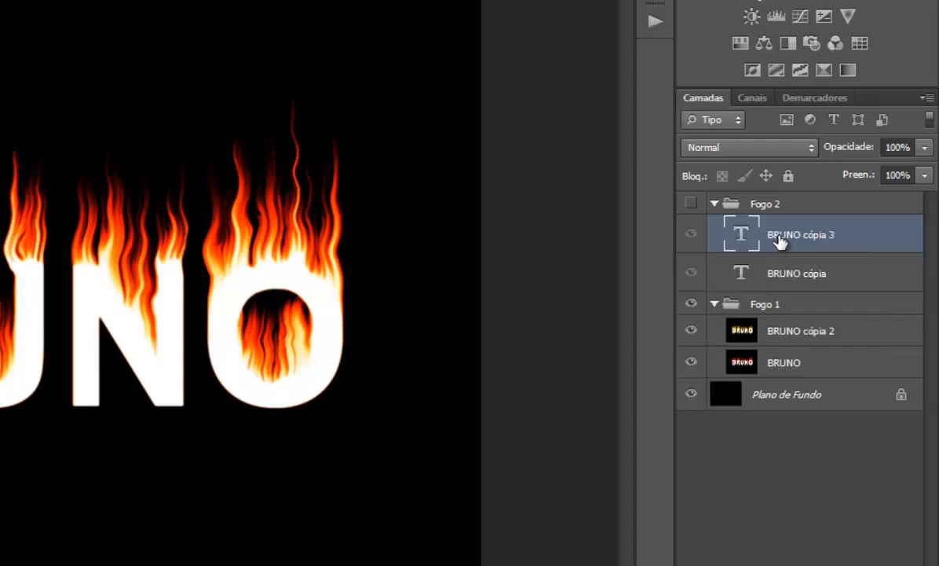
drag(770, 244, 807, 320)
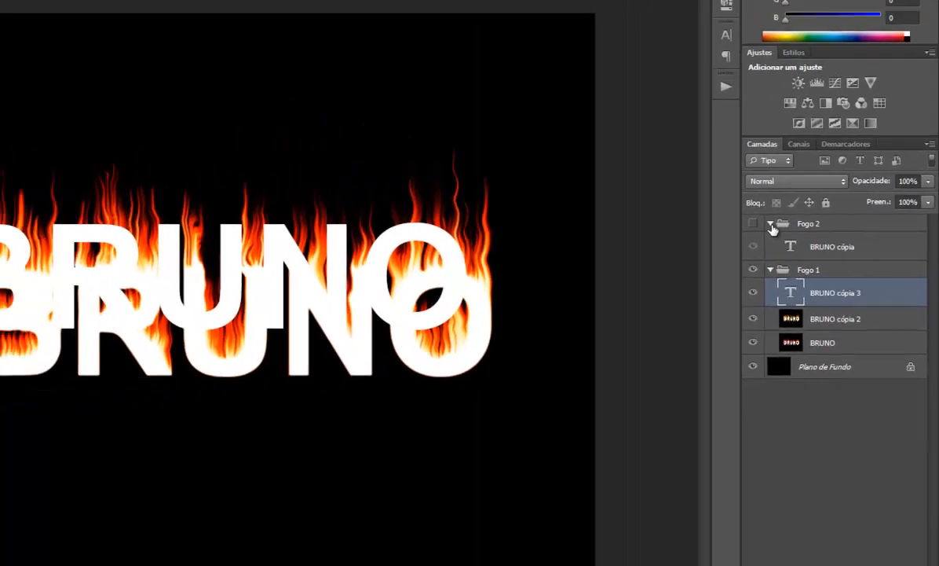
click(771, 225)
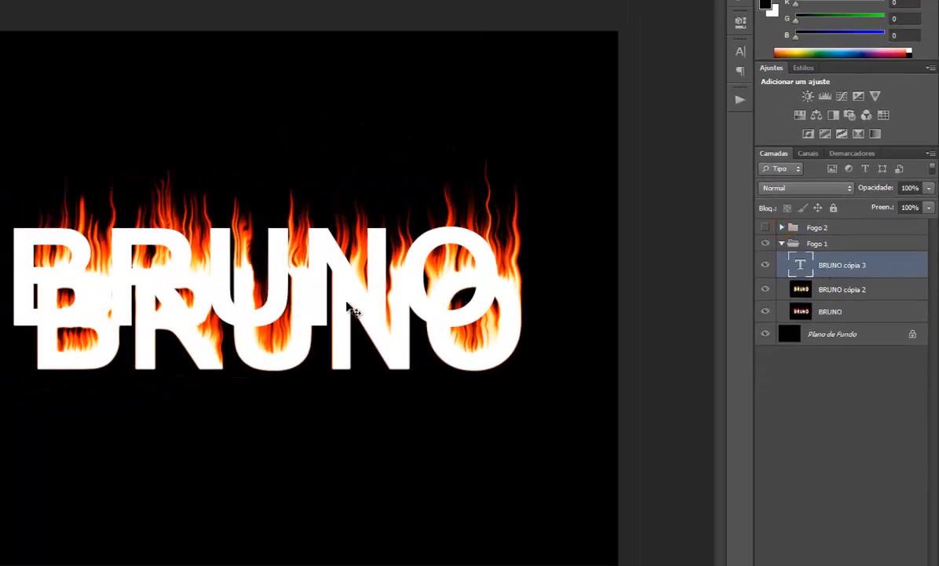
drag(424, 313, 454, 354)
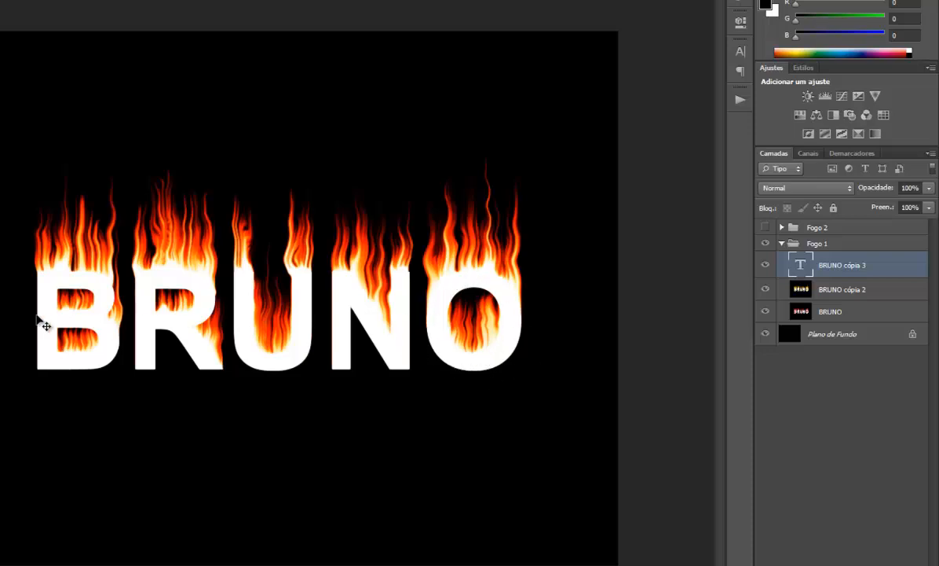
Step: Give the text copy in Fogo 1 a Sobreposição de Degradê using the Laranja, Amarelo, Laranja preset
double_click(888, 268)
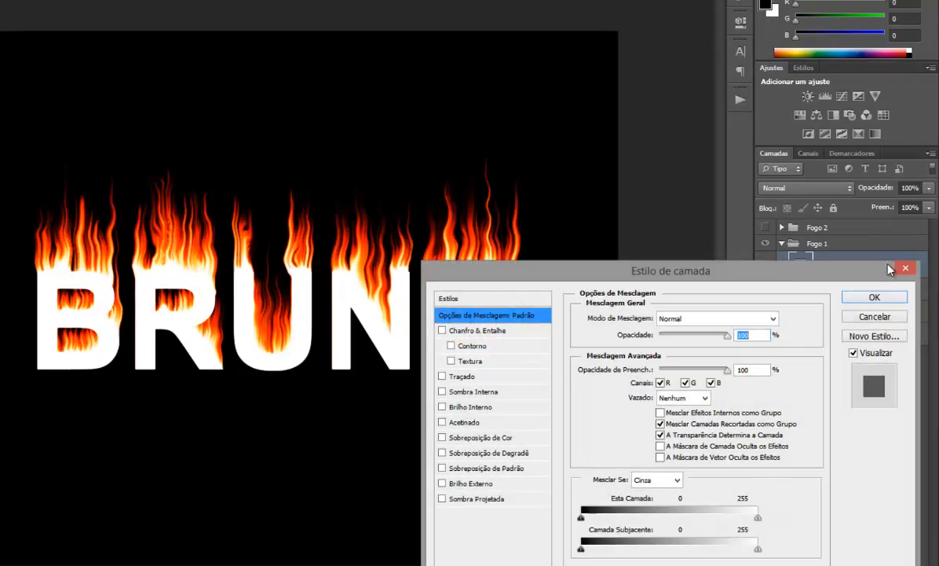
drag(567, 278, 562, 53)
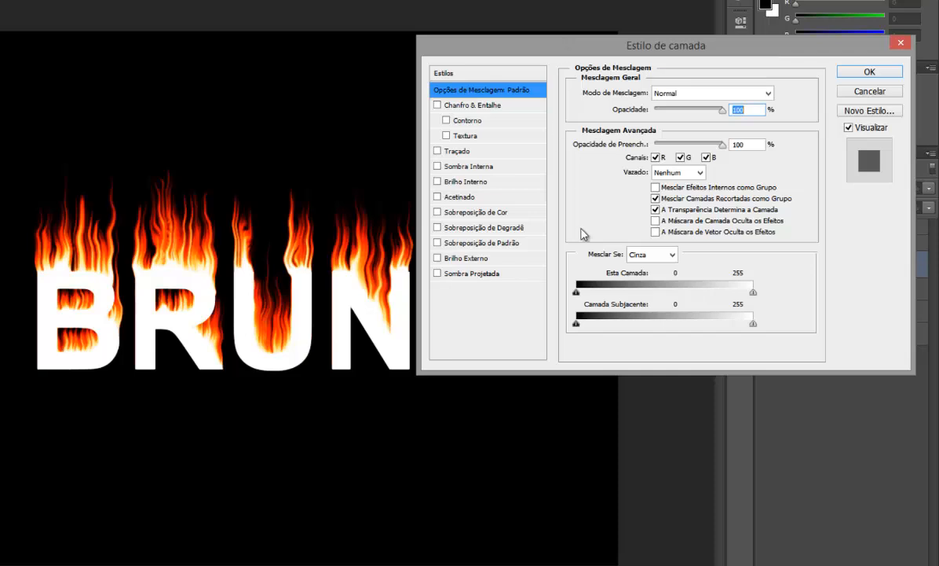
click(475, 214)
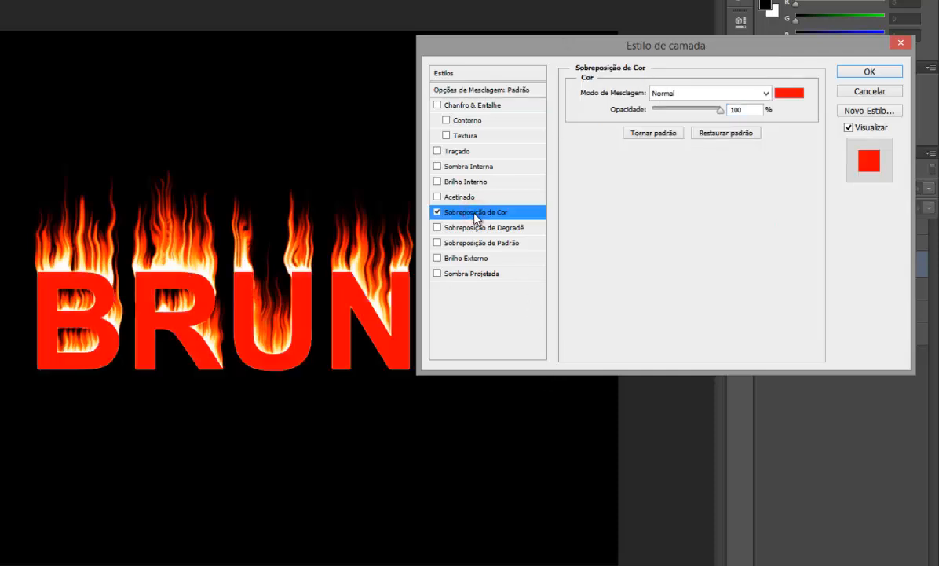
click(495, 227)
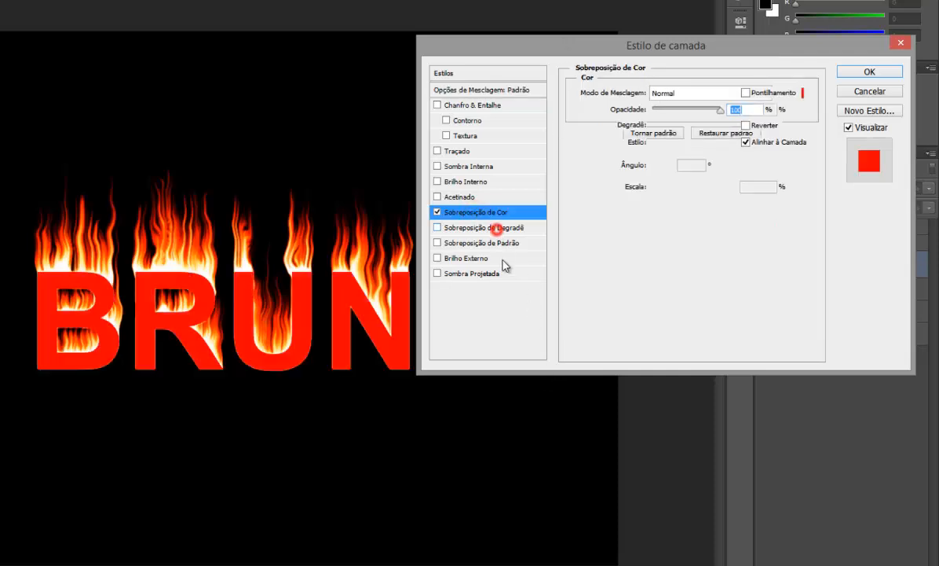
click(437, 212)
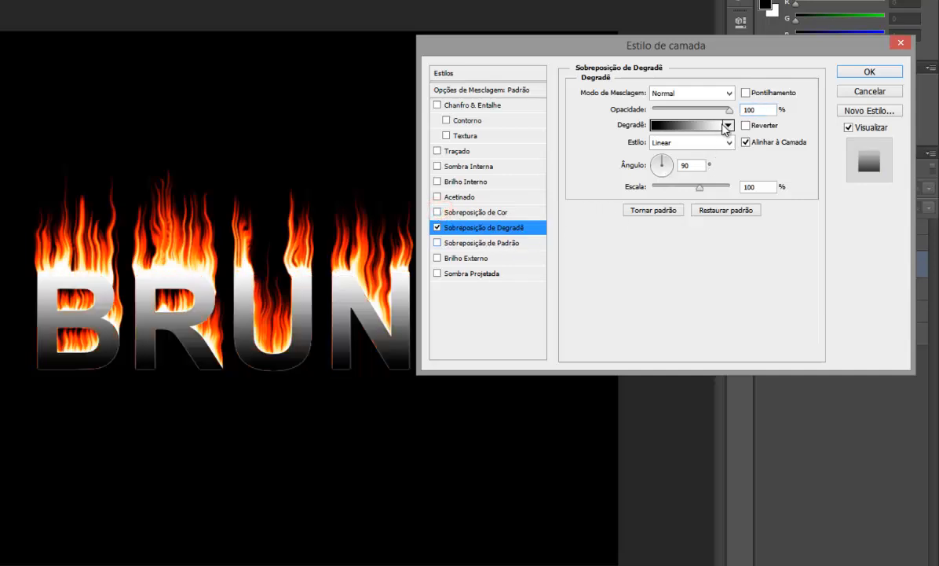
click(669, 123)
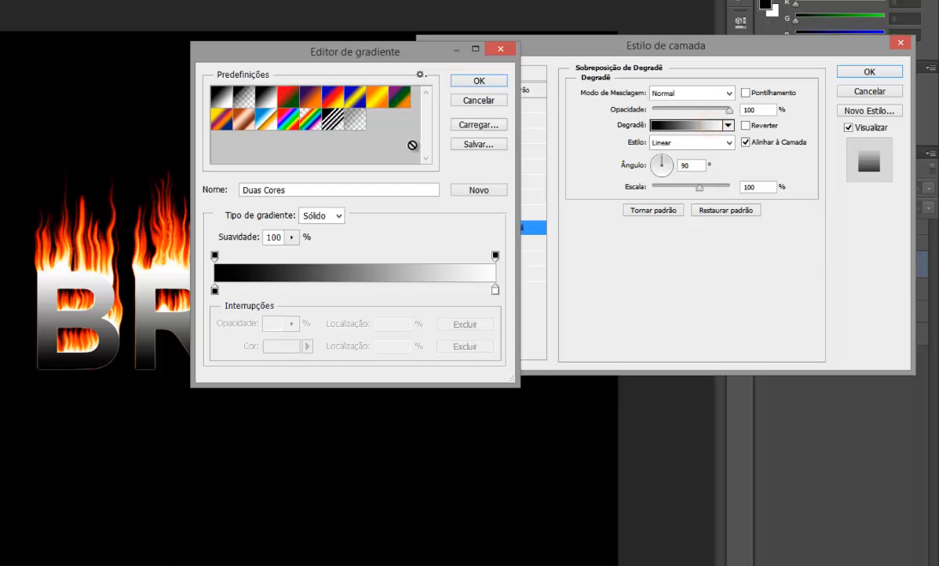
click(385, 96)
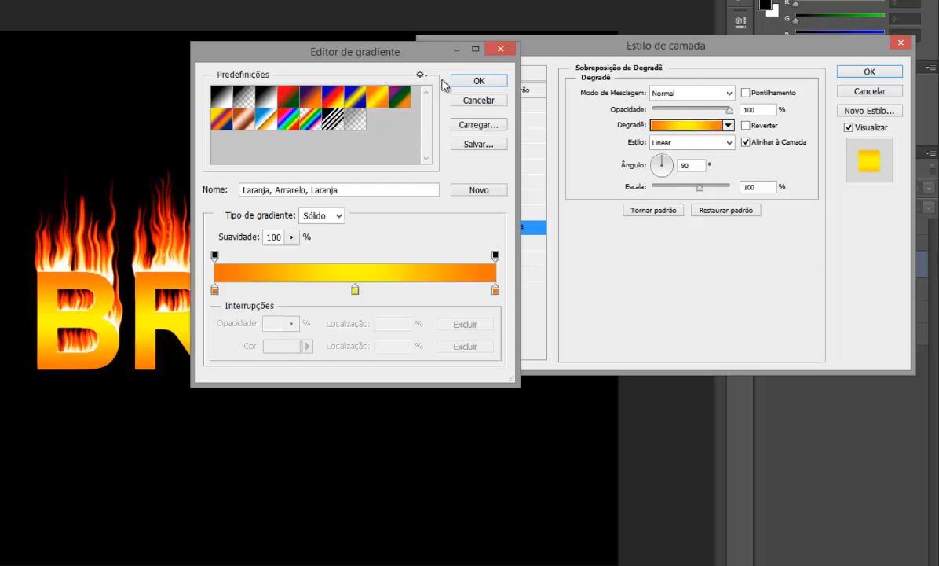
click(489, 81)
Step: Add an Acetinado effect with reduced opacity to the text copy and set its Sobreposição de Degradê opacity to 80%
click(471, 199)
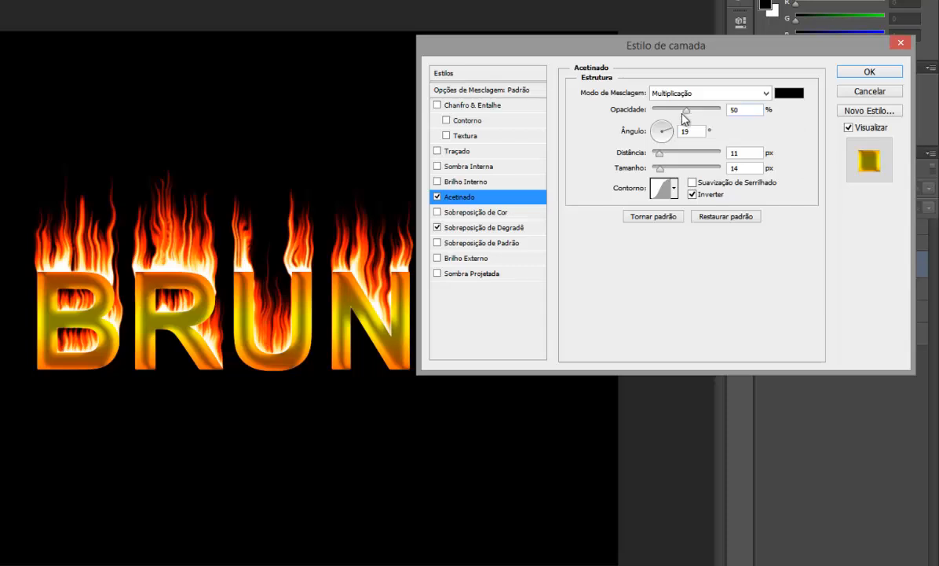
drag(685, 110, 677, 110)
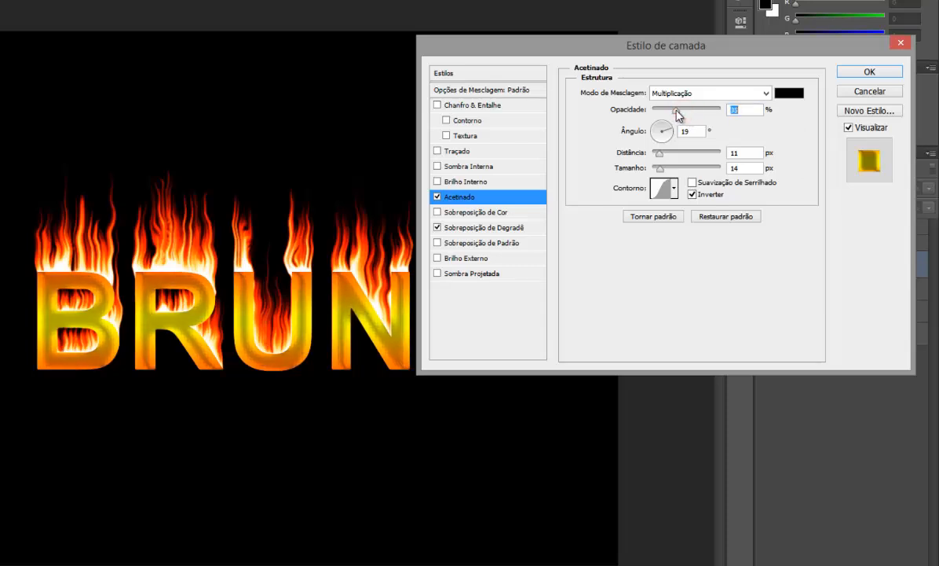
click(497, 227)
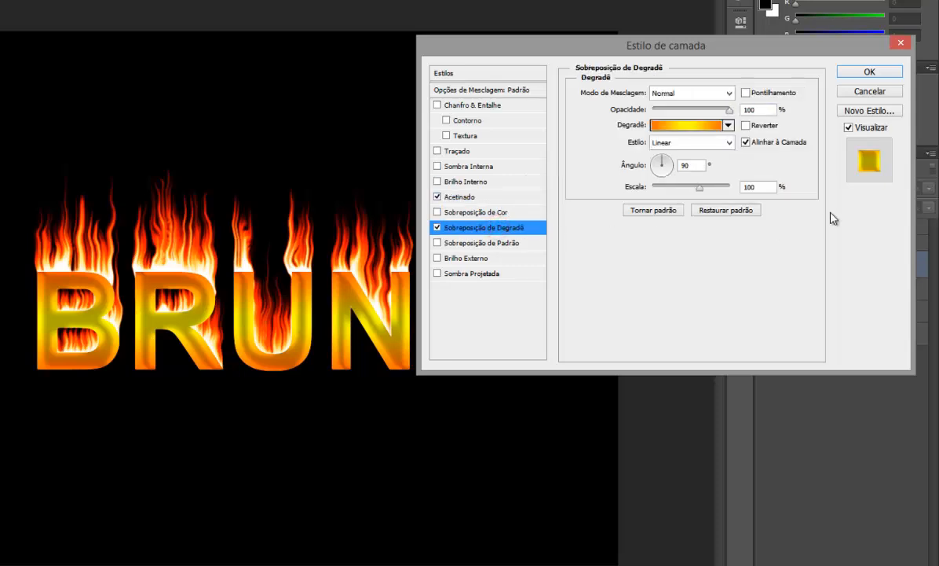
click(728, 110)
mouse_move(727, 111)
mouse_down()
mouse_move(703, 113)
mouse_move(715, 113)
mouse_up()
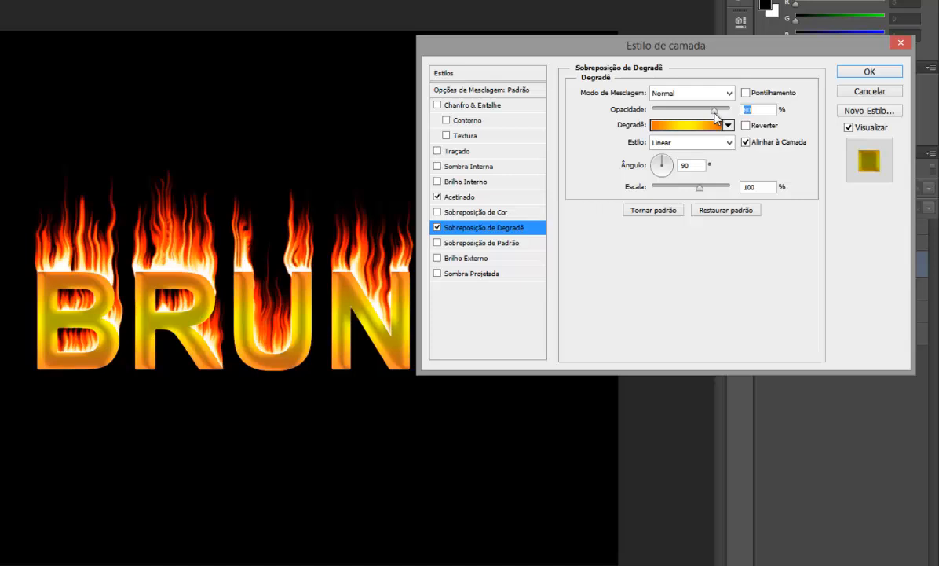
click(870, 72)
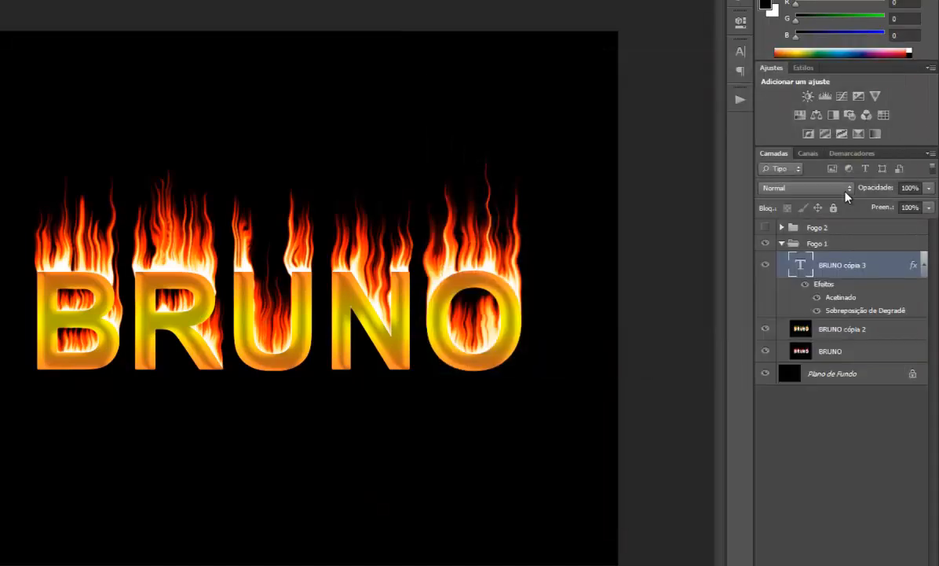
Step: Clear all layer effects from the text copy in Fogo 1 with the empty style preset
double_click(890, 264)
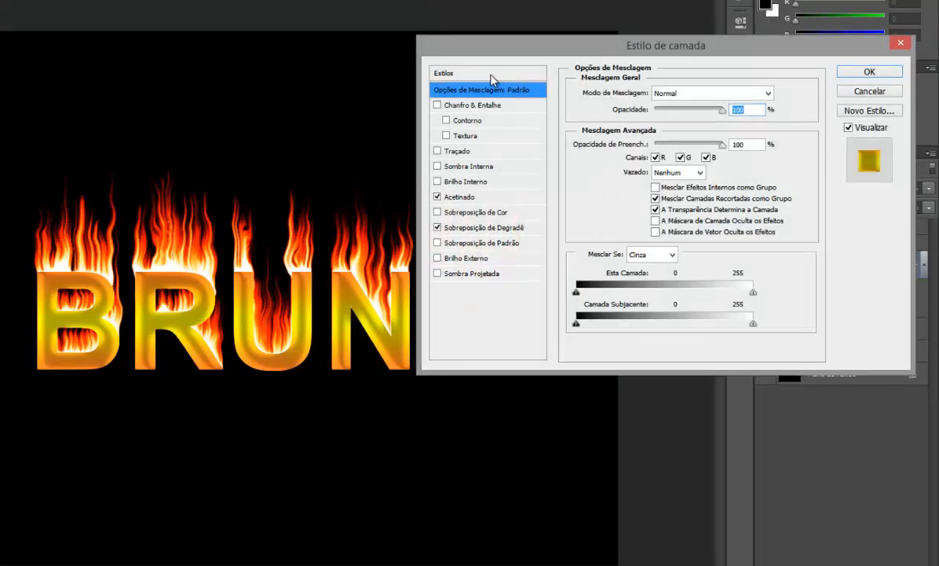
click(458, 72)
click(578, 85)
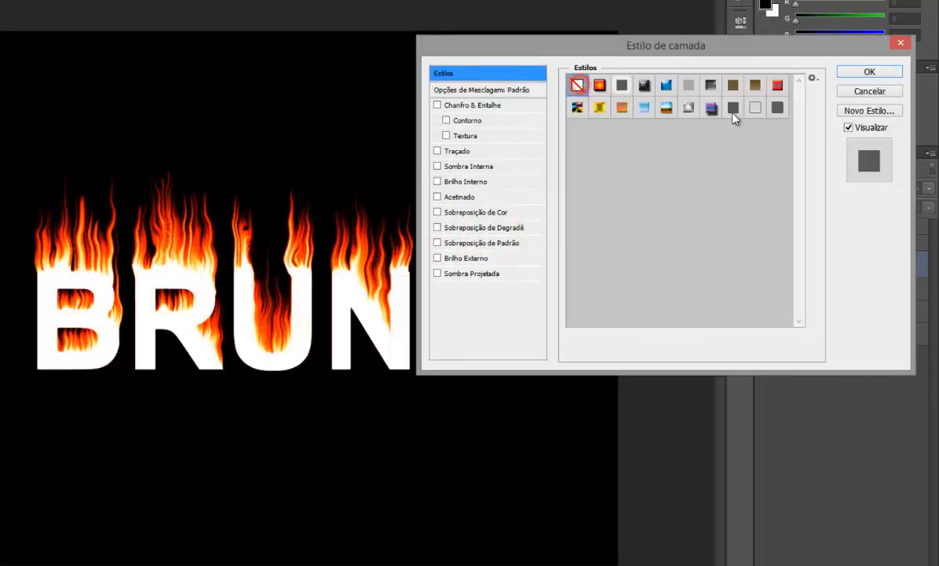
click(872, 71)
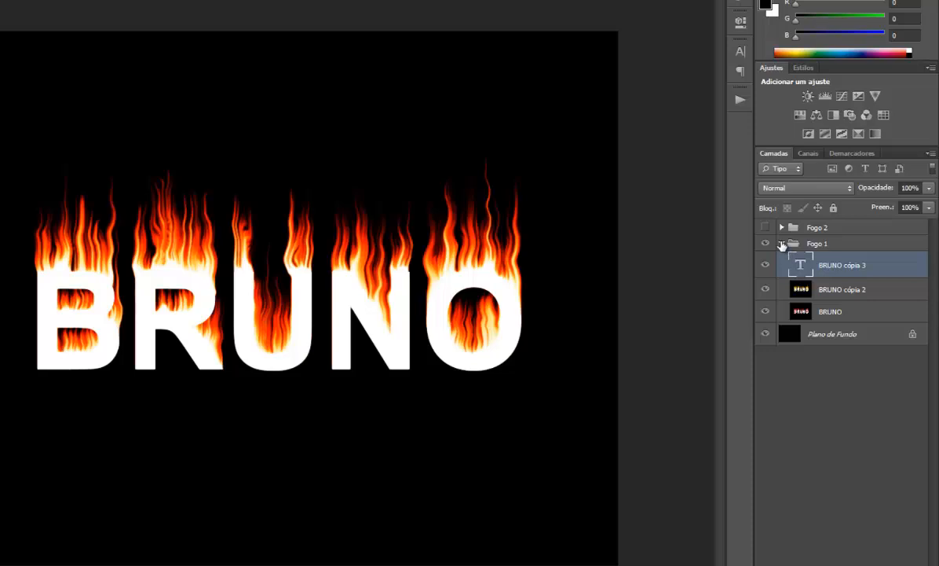
Step: Hide the collapsed Fogo 1 group, then show and expand the Fogo 2 group
click(782, 243)
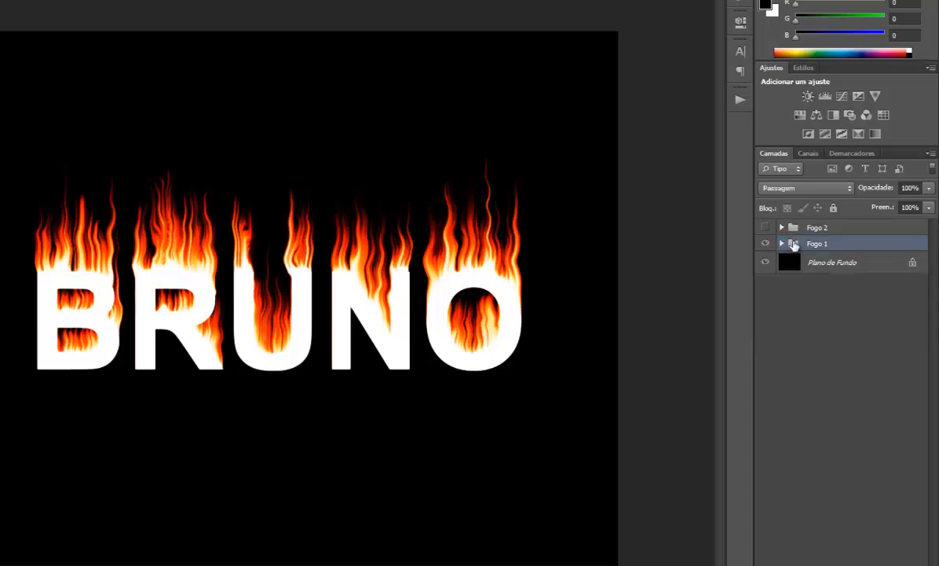
click(767, 244)
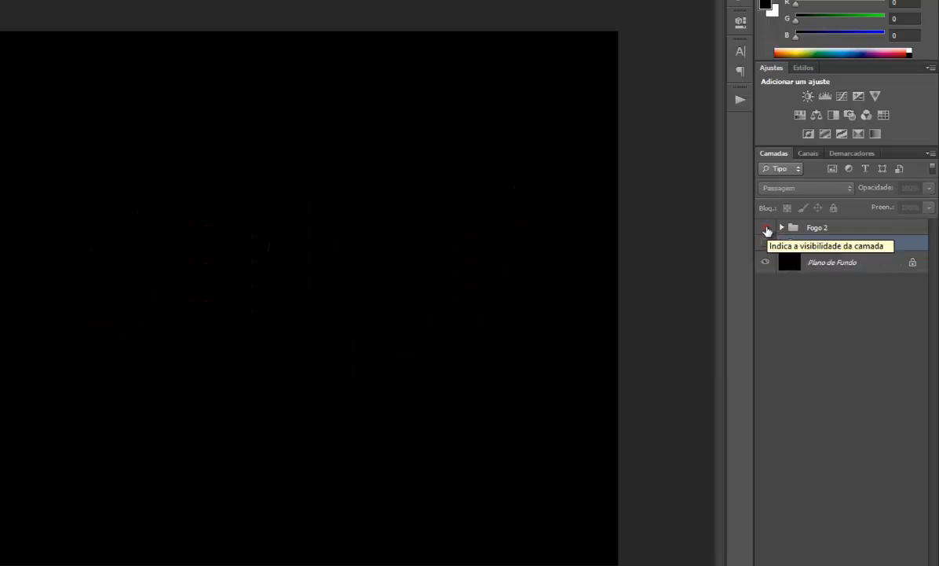
click(765, 227)
click(821, 228)
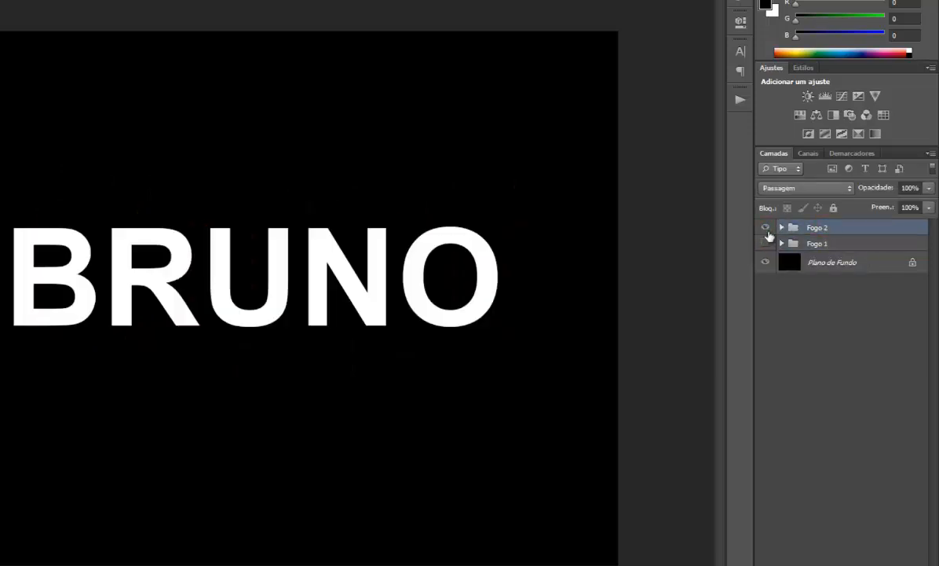
click(782, 229)
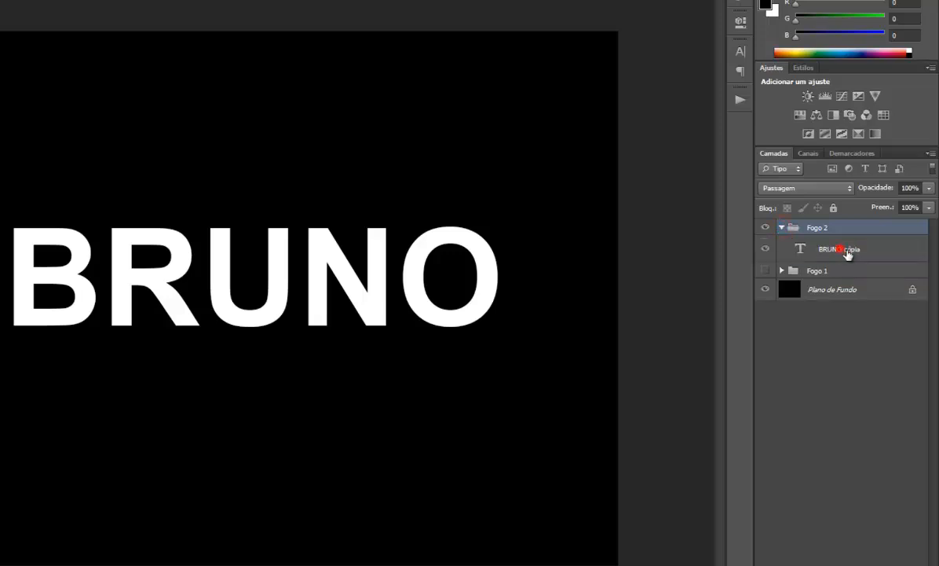
Step: Create a layer named CHAMAS above the text in Fogo 2 and fill it with the white background color
click(839, 249)
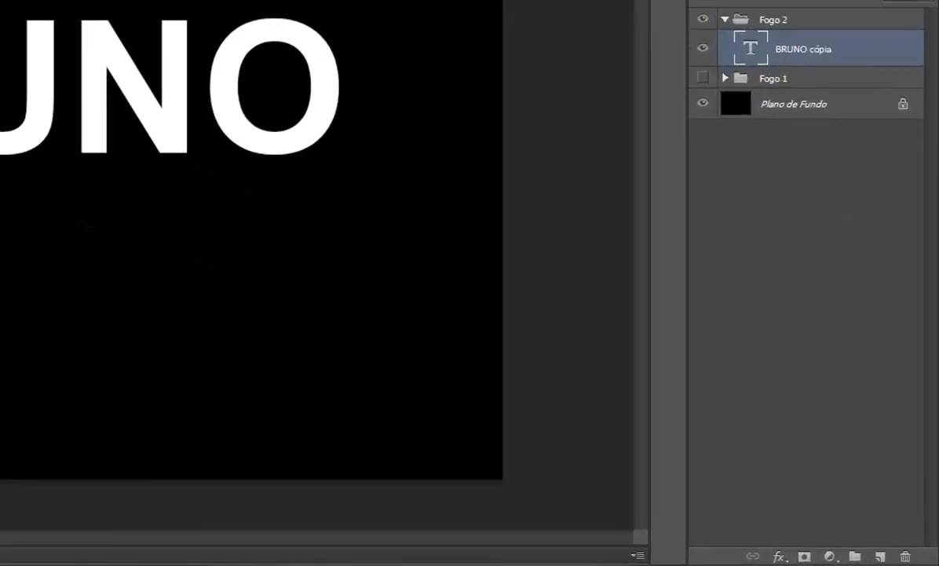
click(880, 556)
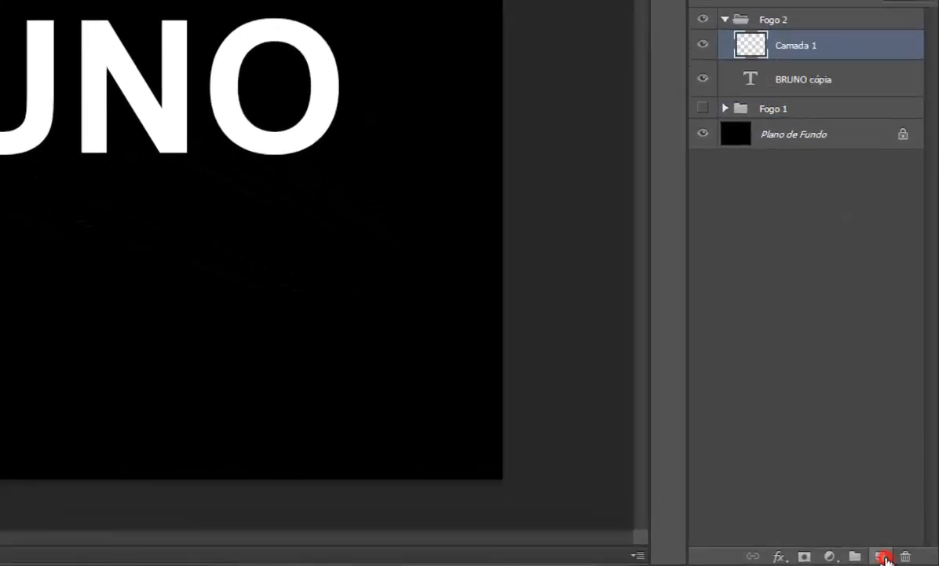
double_click(799, 46)
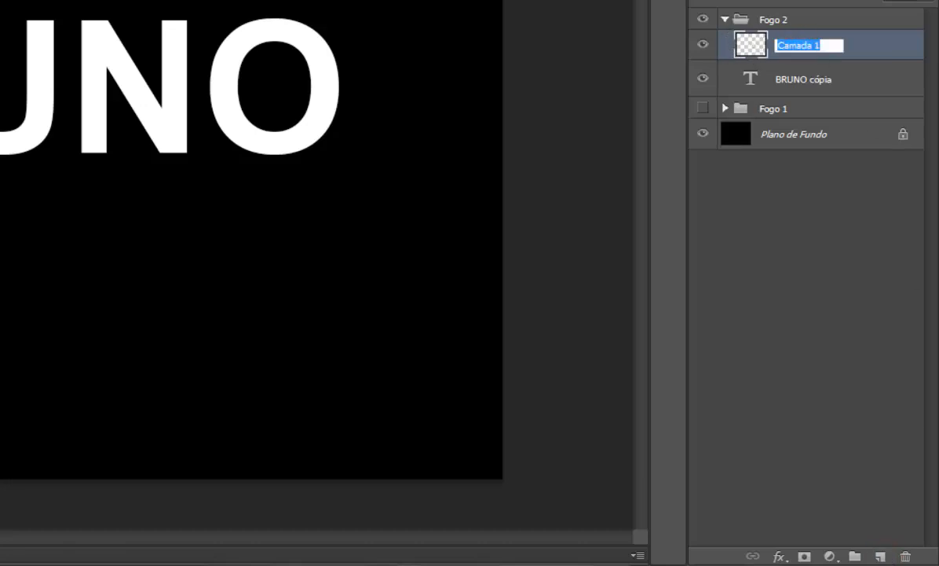
text(CHAMAS)
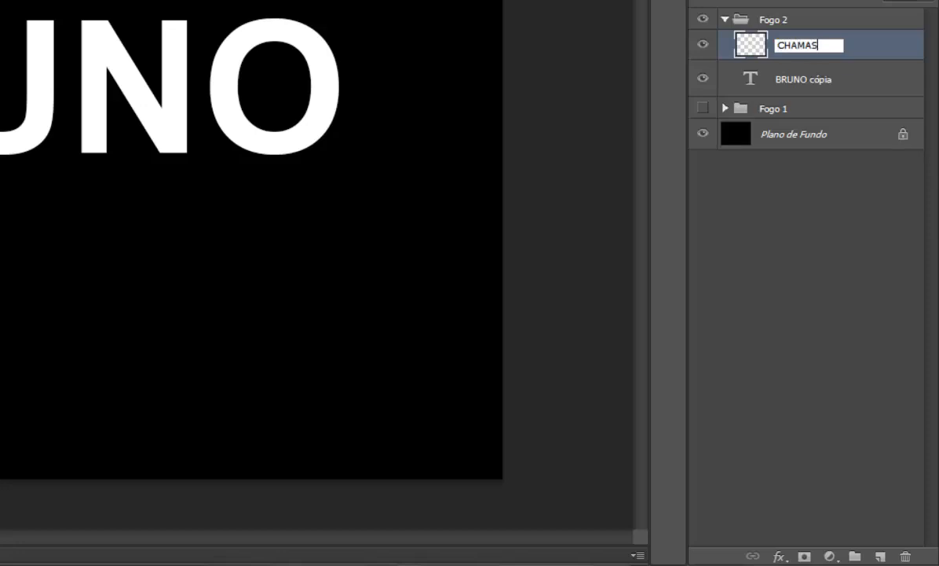
key(Return)
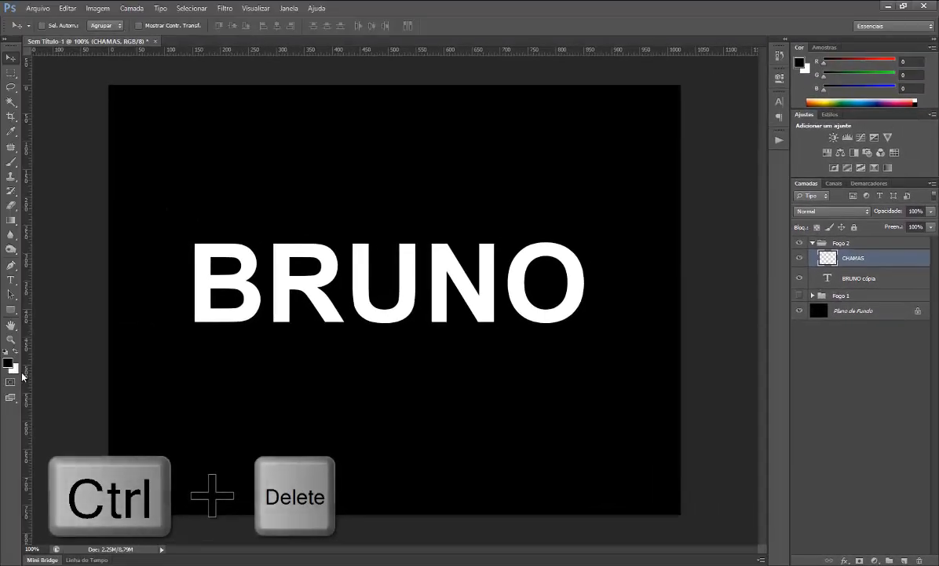
key(ctrl+Delete)
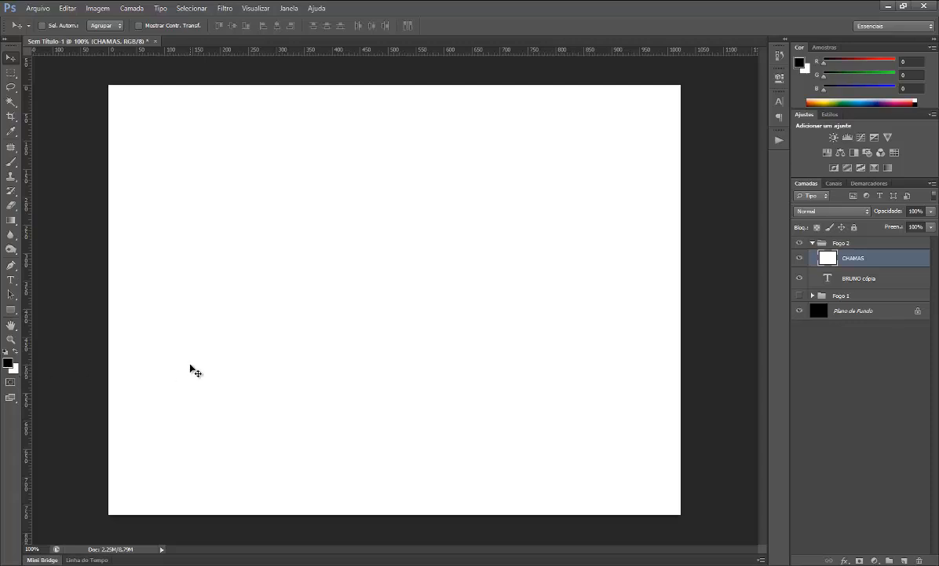
Step: Render the Nuvens filter on the CHAMAS layer using the black and white colors
click(226, 8)
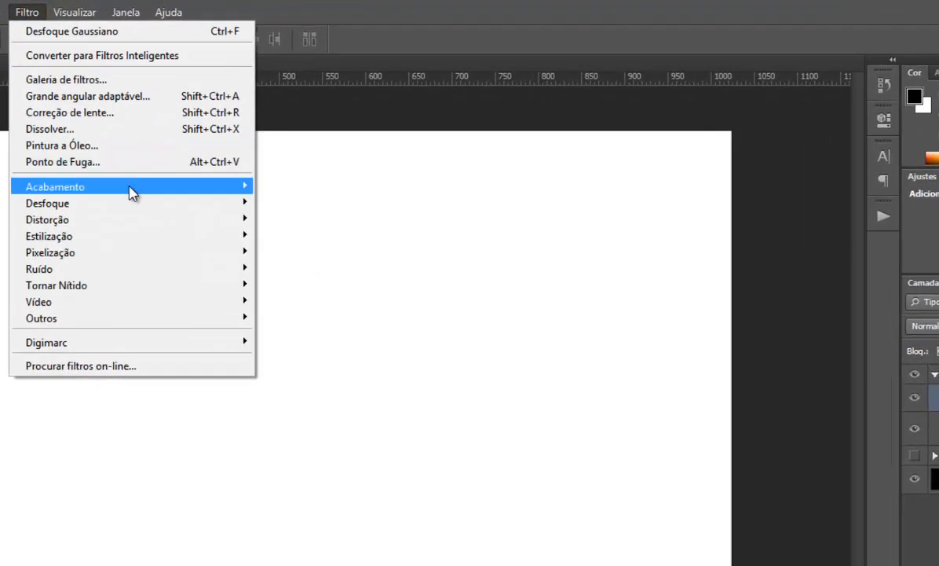
mouse_move(256, 138)
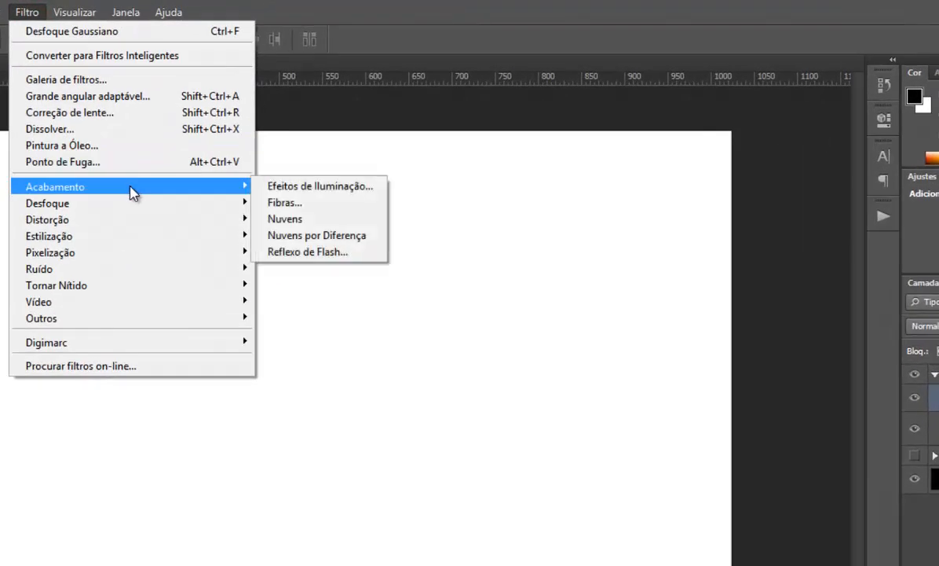
click(301, 218)
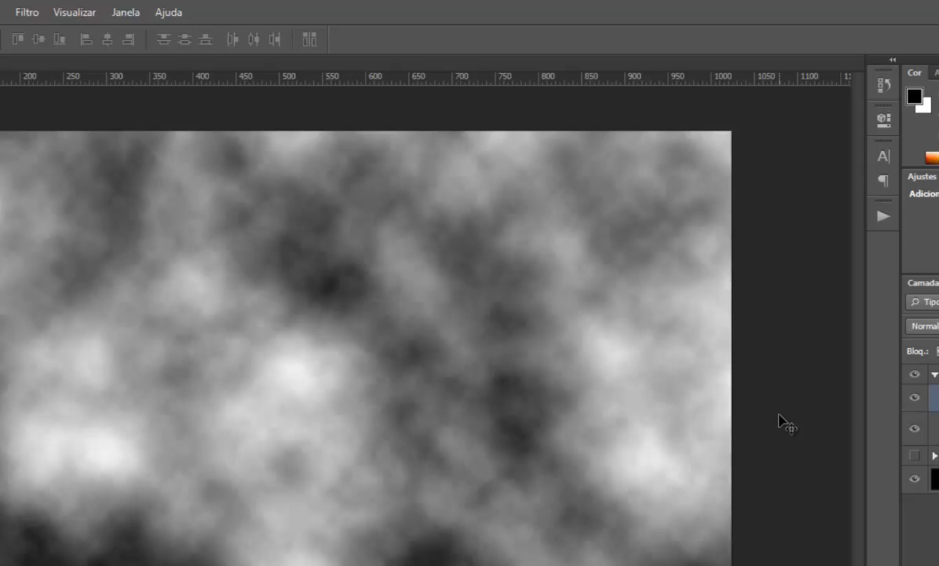
Step: Apply Nuvens por Diferença to the CHAMAS layer and repeat the filter about six more times to build veined clouds
click(37, 11)
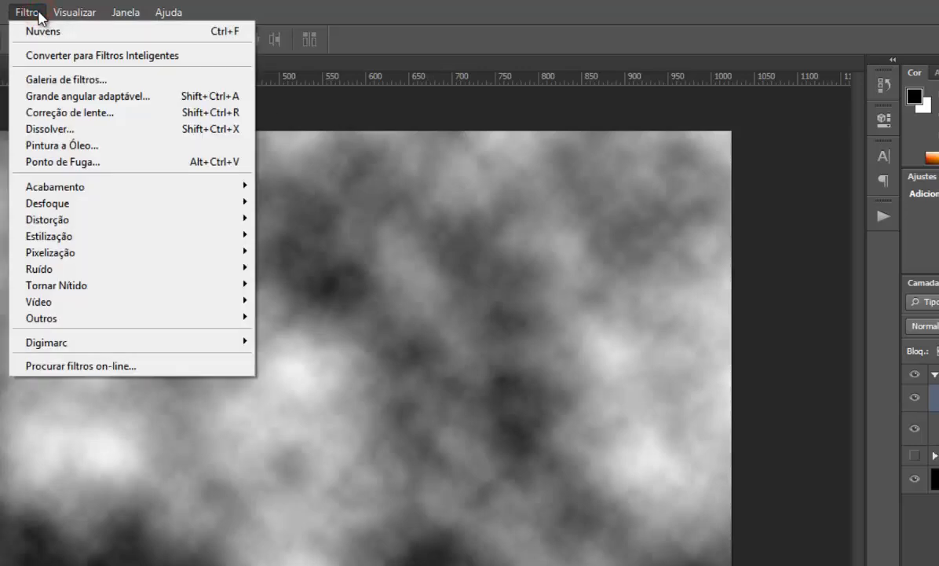
mouse_move(109, 187)
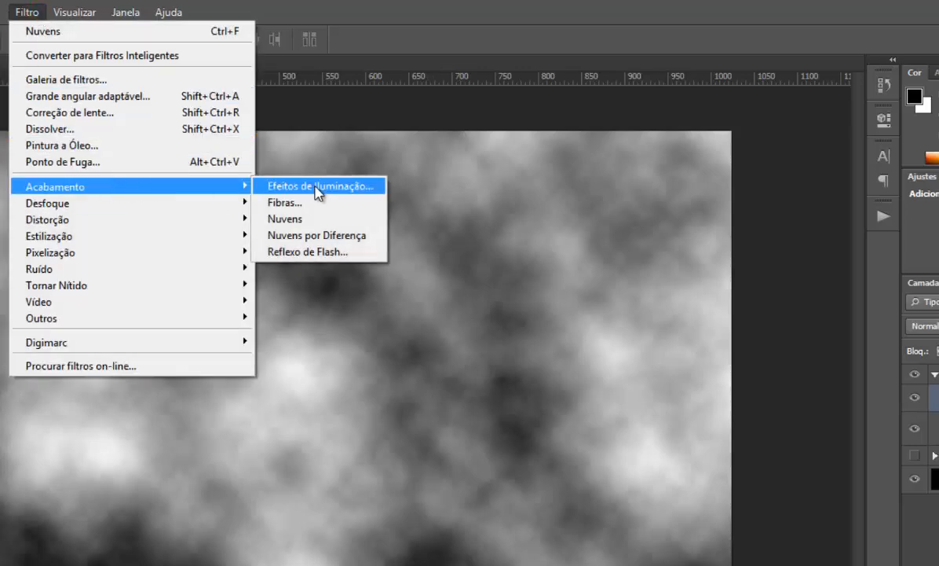
click(360, 239)
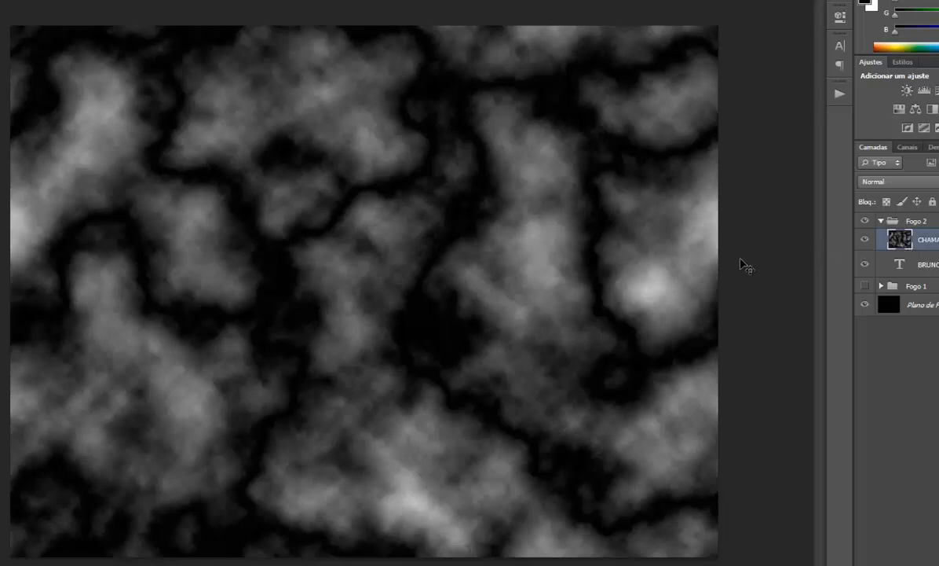
key(ctrl+f)
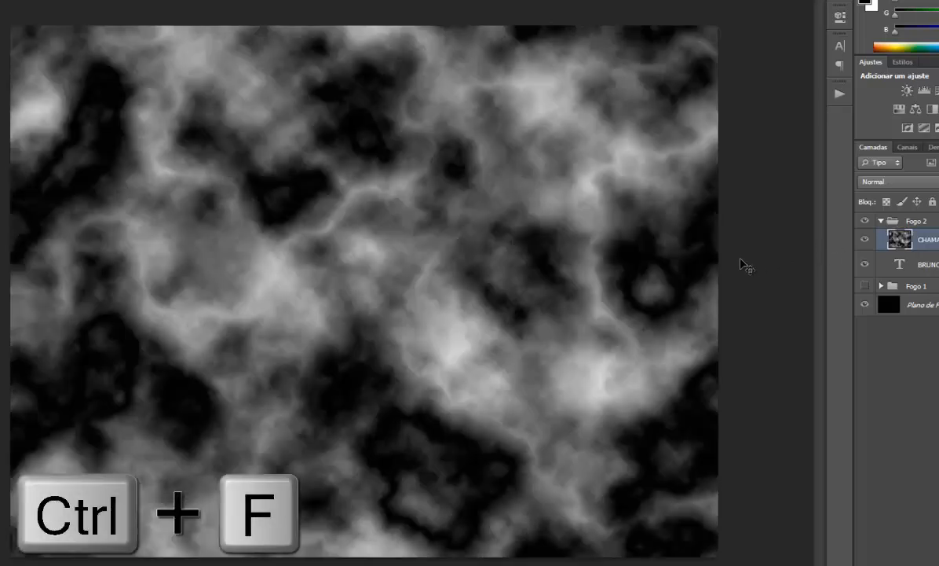
key(ctrl+f)
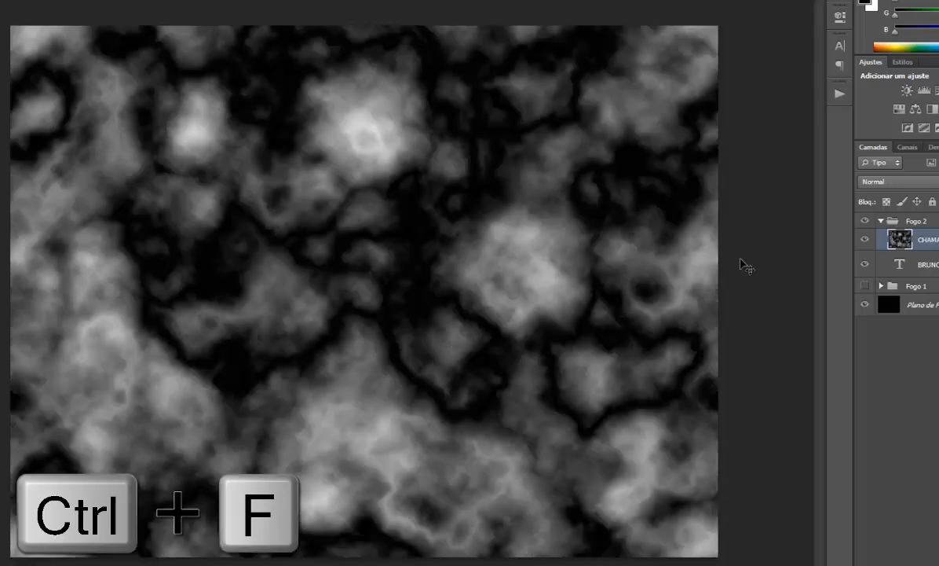
key(ctrl+f)
key(ctrl+f)
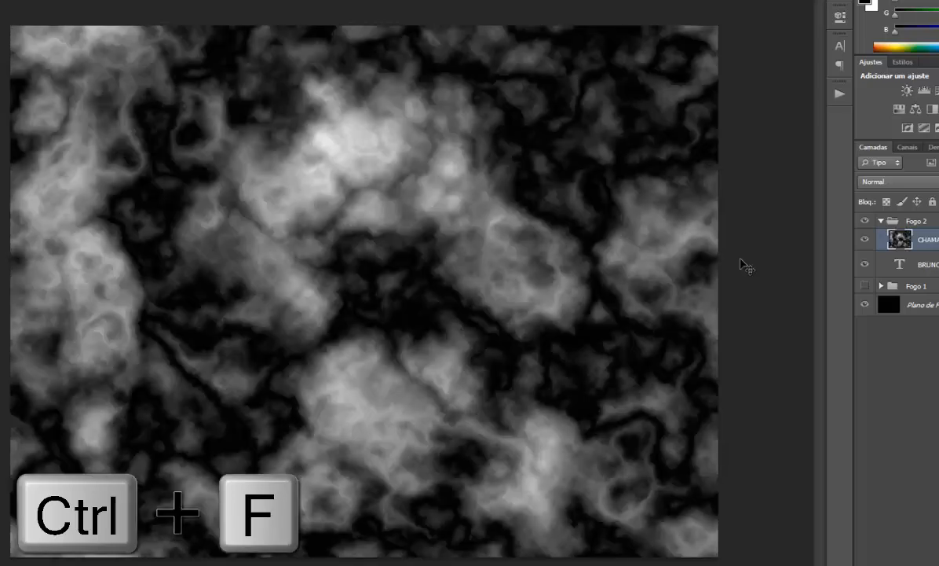
key(ctrl+f)
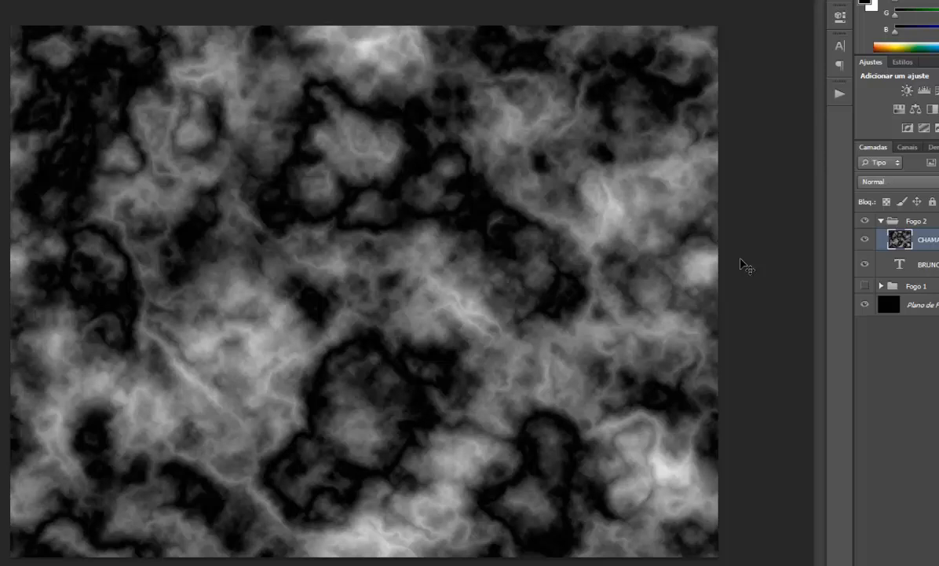
key(ctrl+f)
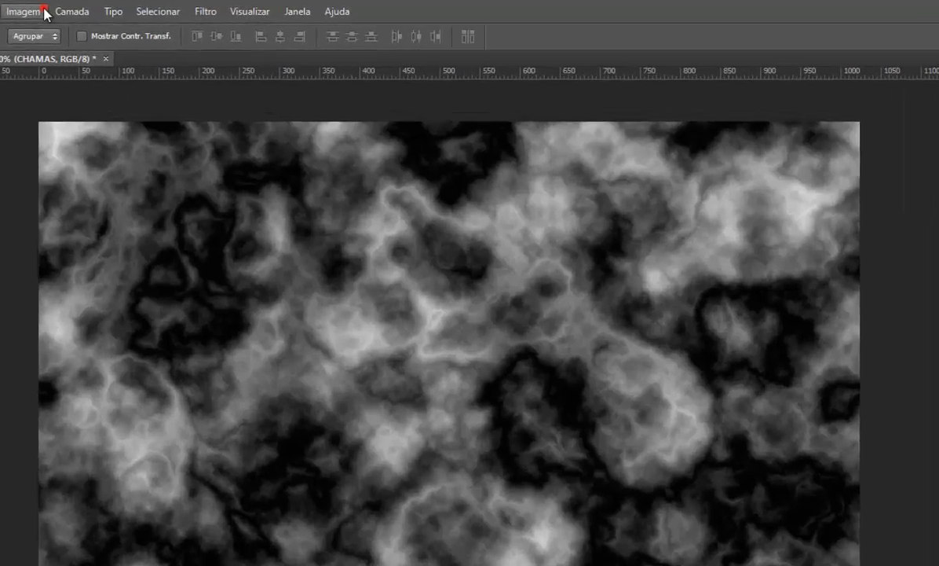
Step: Start a Mapa de Degradê adjustment on the CHAMAS layer and open its black-to-white gradient for editing
click(37, 10)
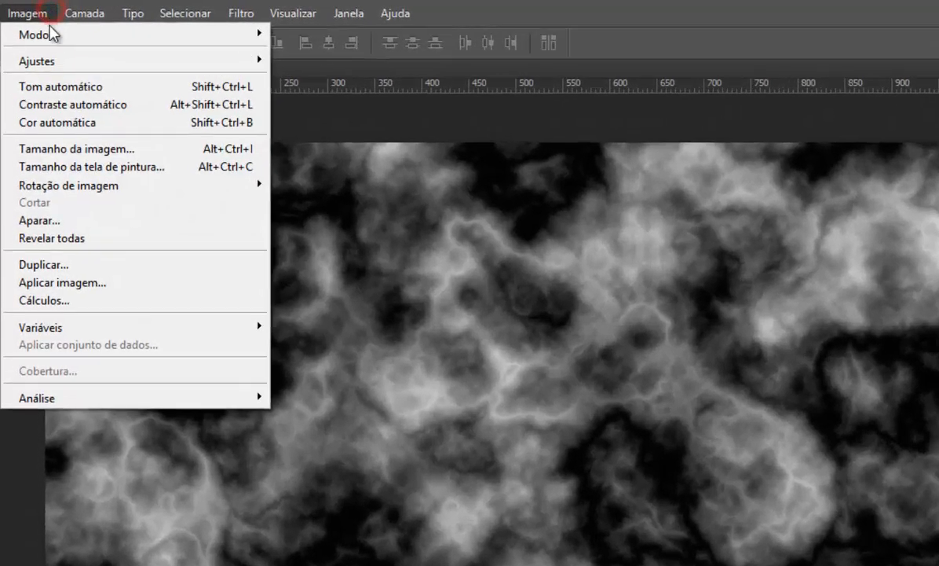
mouse_move(52, 48)
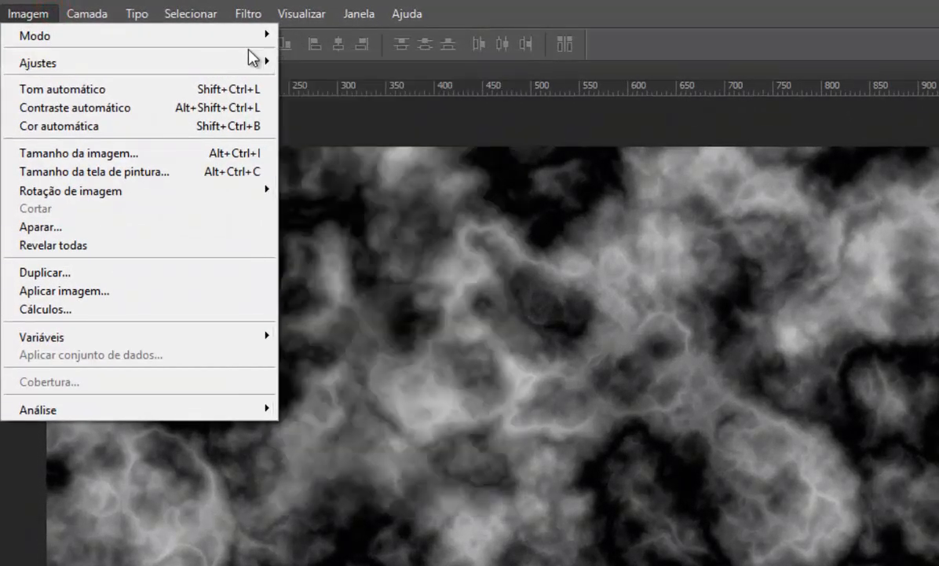
mouse_move(258, 69)
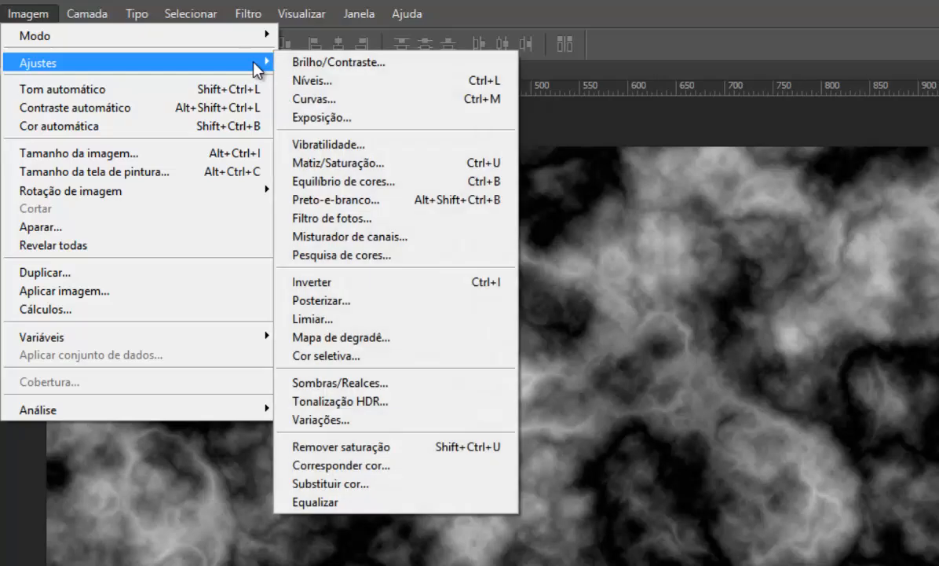
click(342, 338)
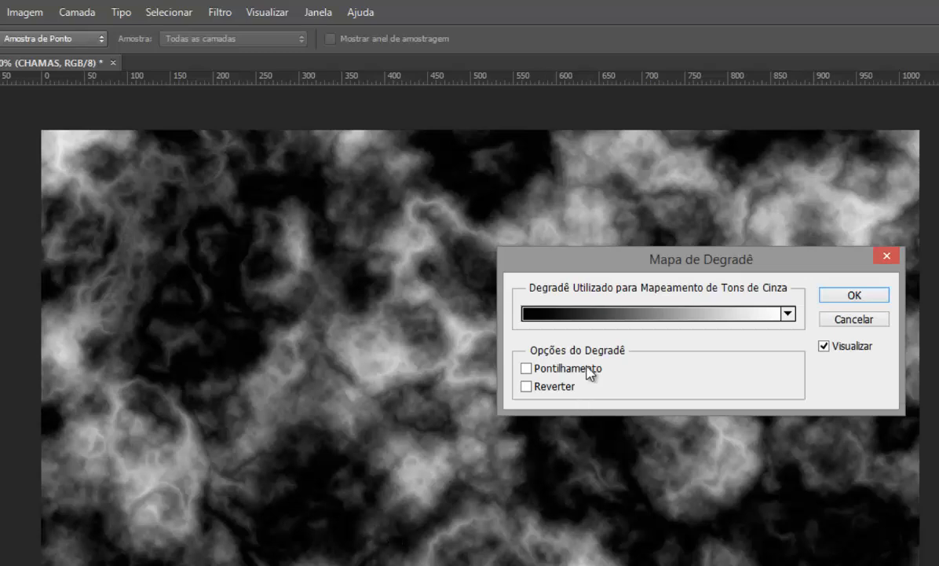
click(788, 314)
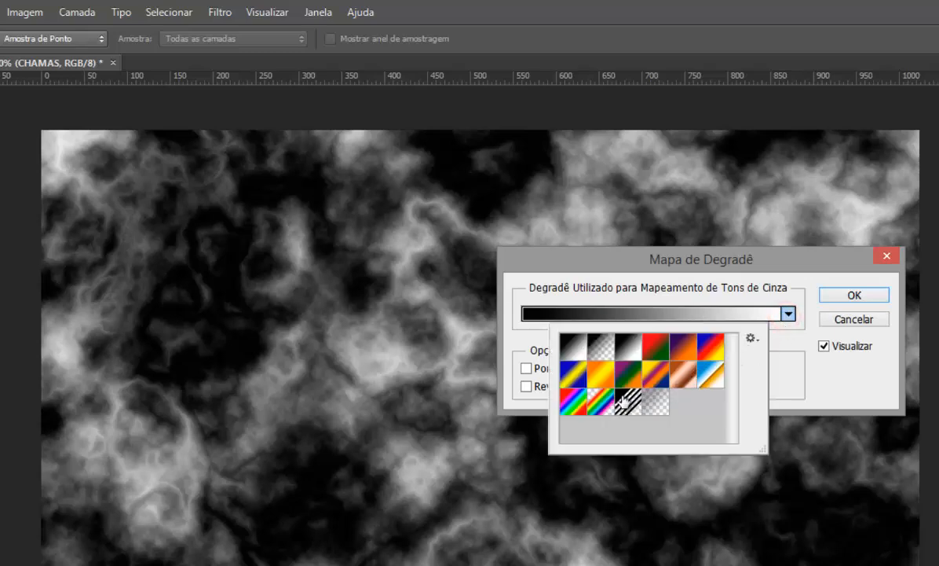
click(644, 318)
click(643, 314)
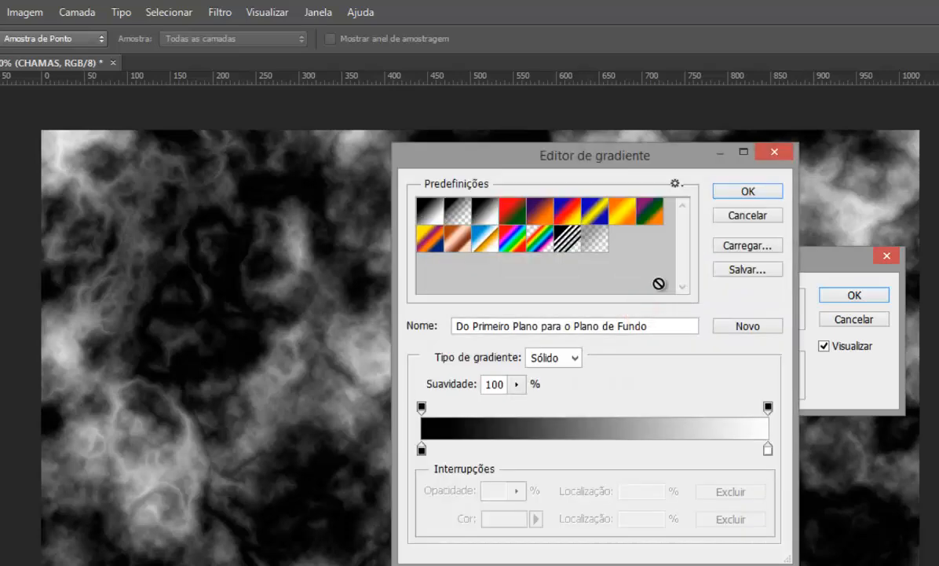
Step: Add a color stop at 33% in the gradient and set its color to pure red, ff0000
click(421, 449)
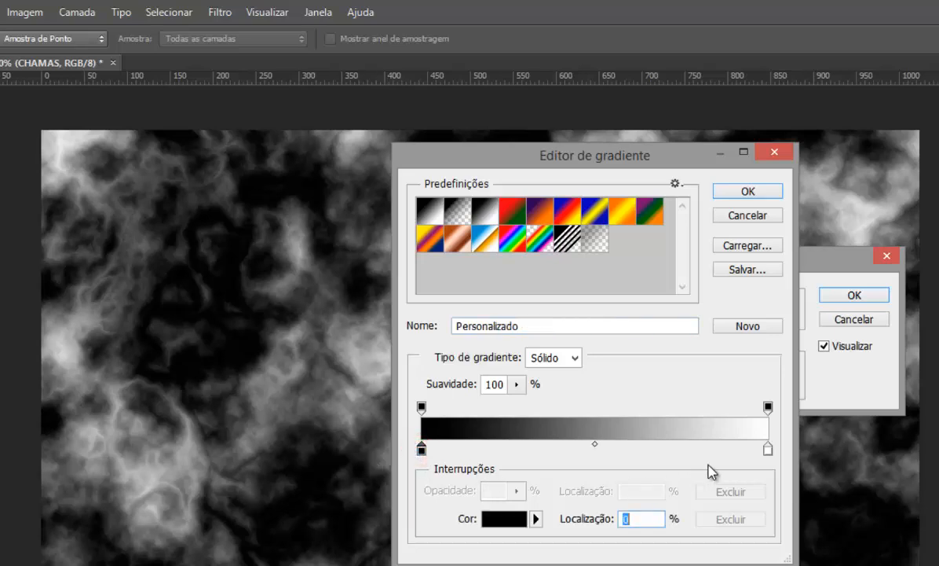
click(516, 449)
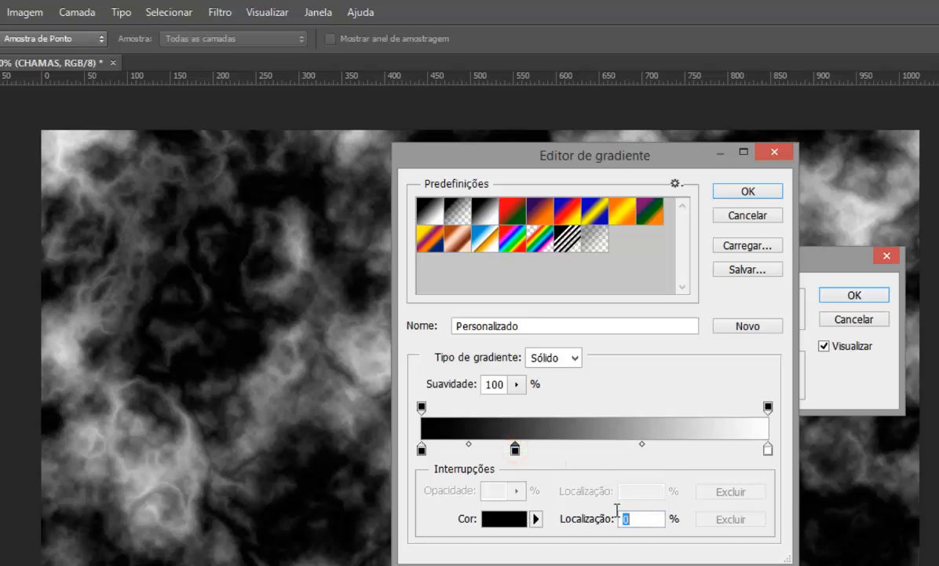
key(BackSpace)
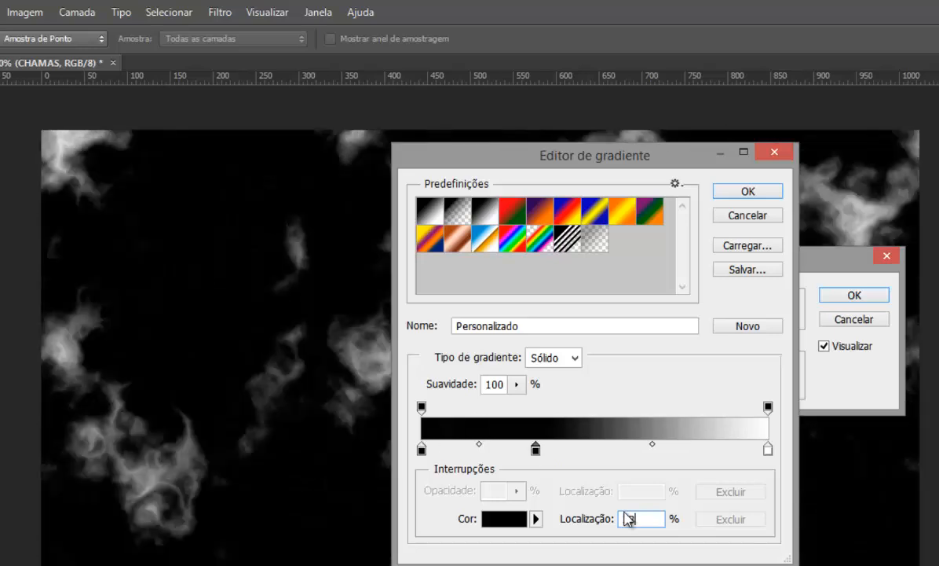
text(33)
double_click(536, 449)
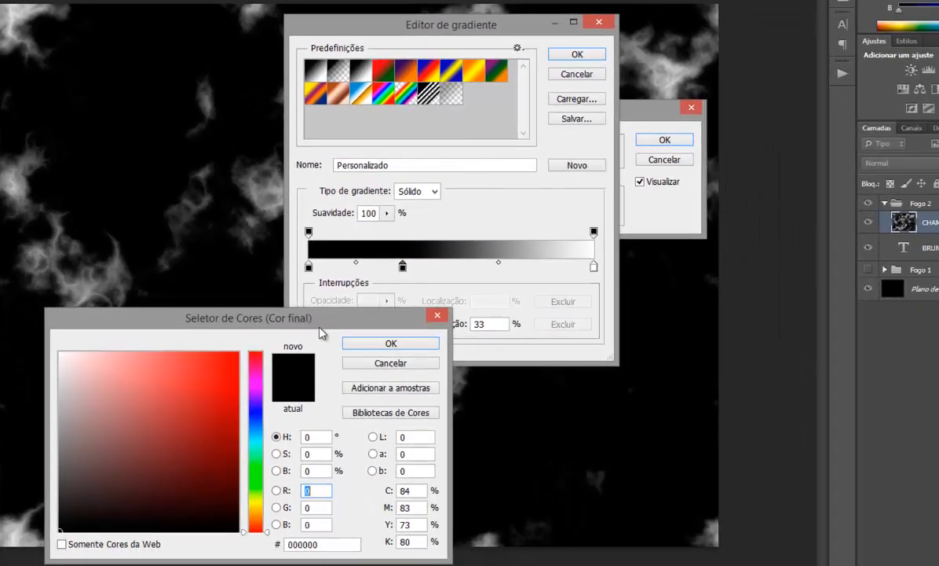
mouse_move(204, 399)
mouse_down()
mouse_move(239, 362)
mouse_move(248, 321)
mouse_move(267, 346)
mouse_up()
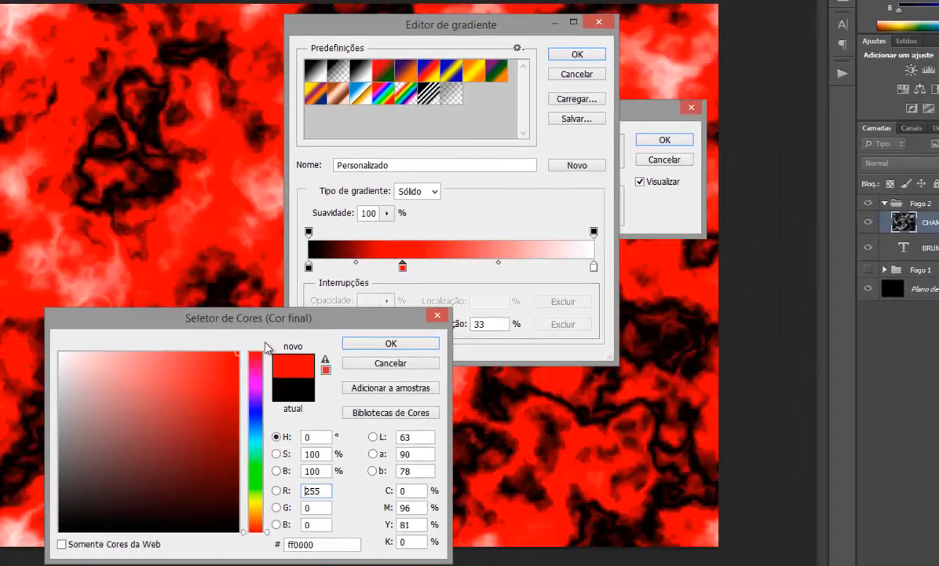
click(391, 344)
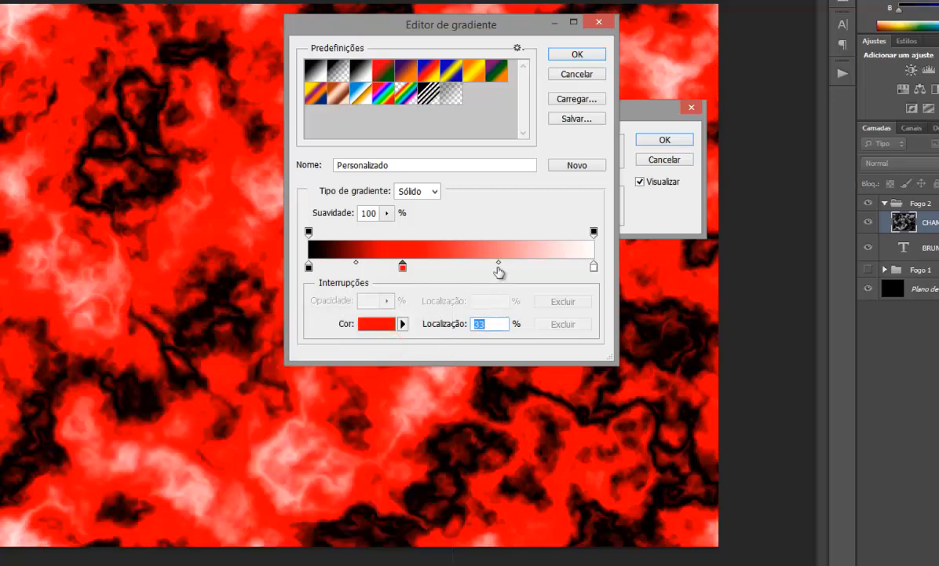
Step: Add a yellow fff000 color stop at 66% in the gradient and apply the gradient map to CHAMAS
click(499, 267)
click(490, 323)
text(66)
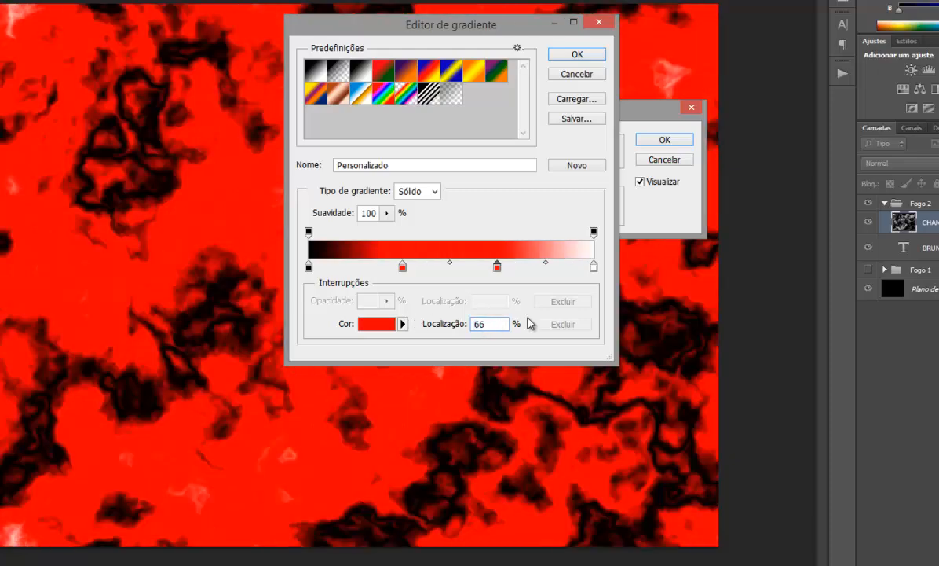
double_click(498, 268)
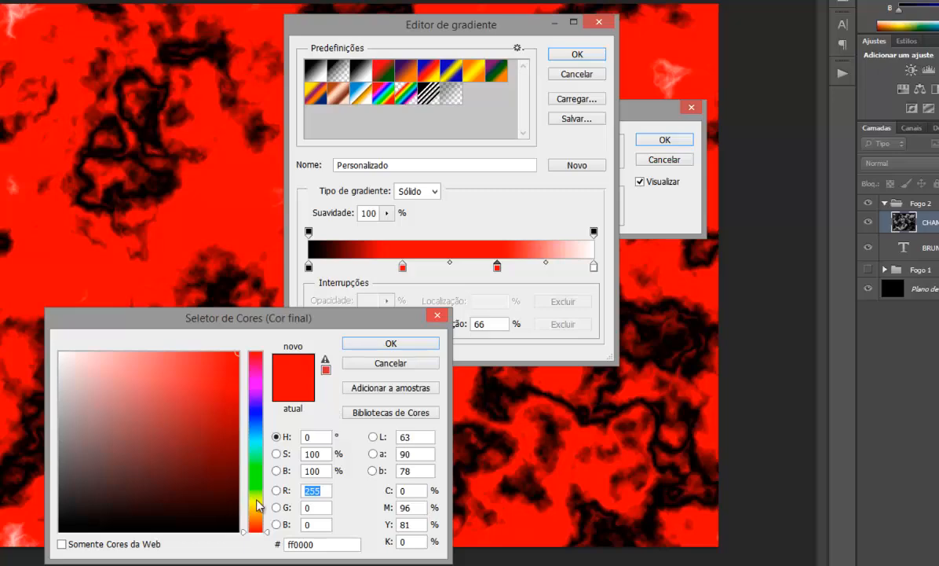
drag(259, 516, 259, 505)
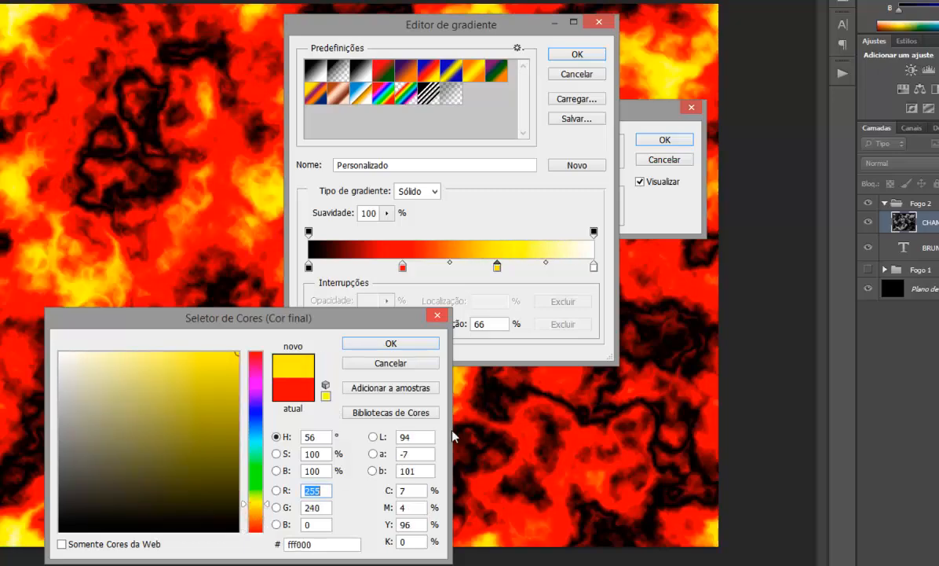
click(429, 344)
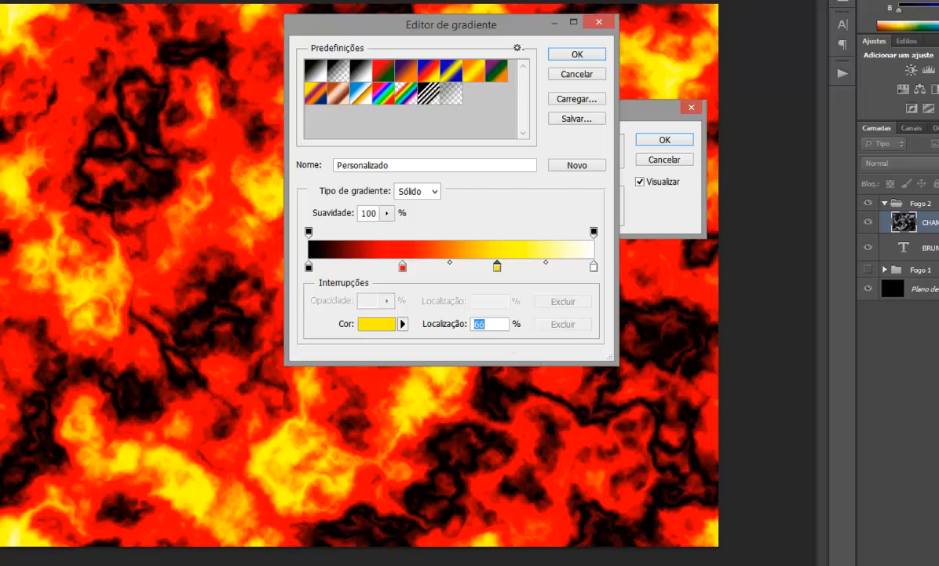
drag(457, 25, 639, 39)
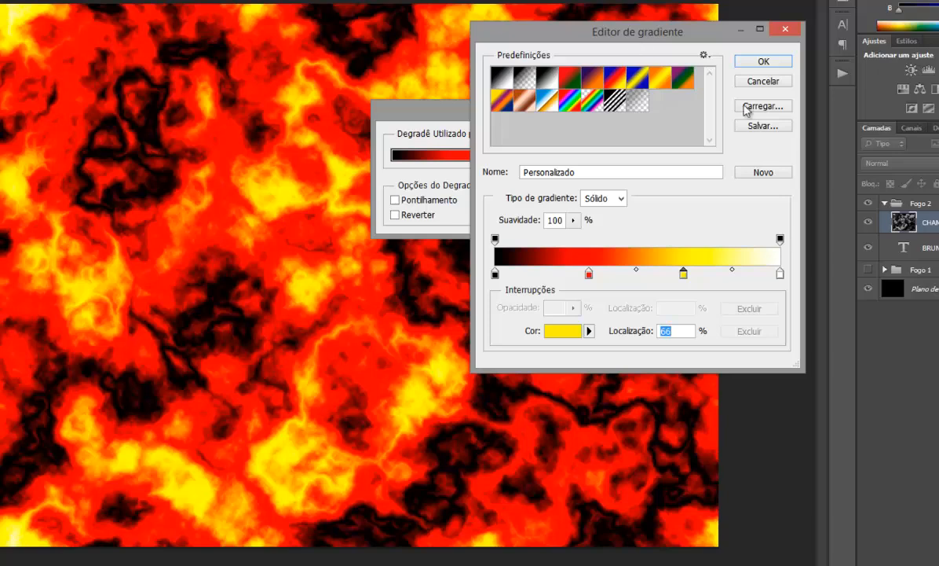
click(764, 62)
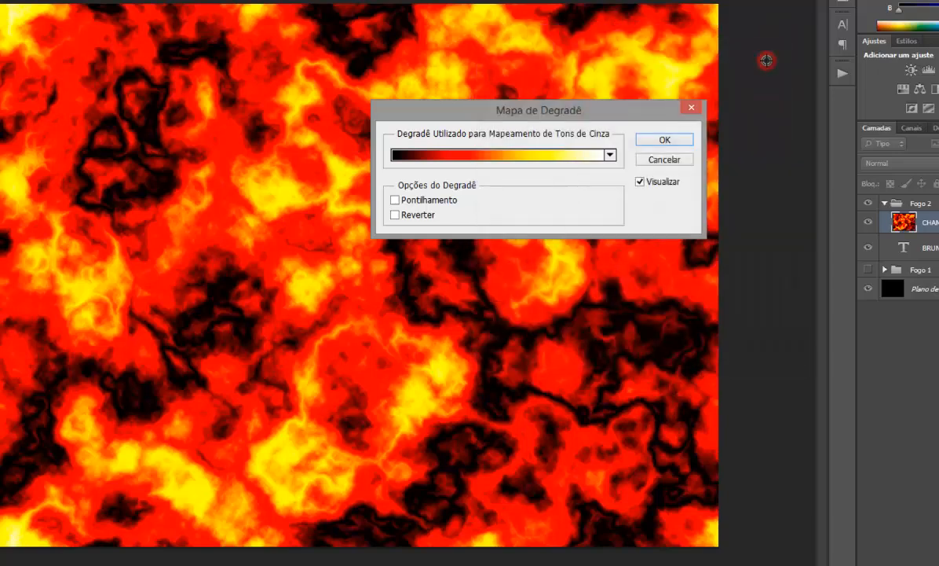
click(664, 142)
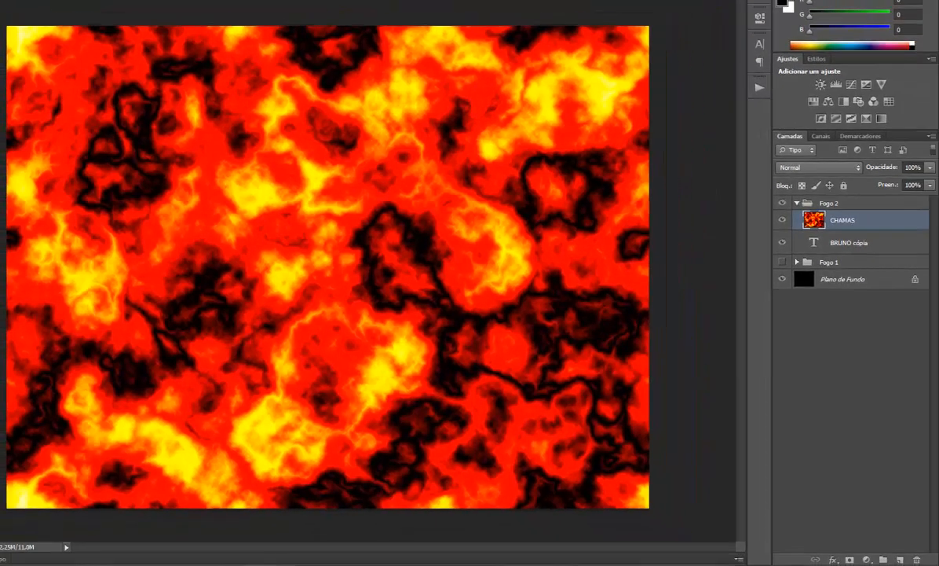
Step: Try Nuvens por Diferença on the colored CHAMAS layer and undo it
click(137, 2)
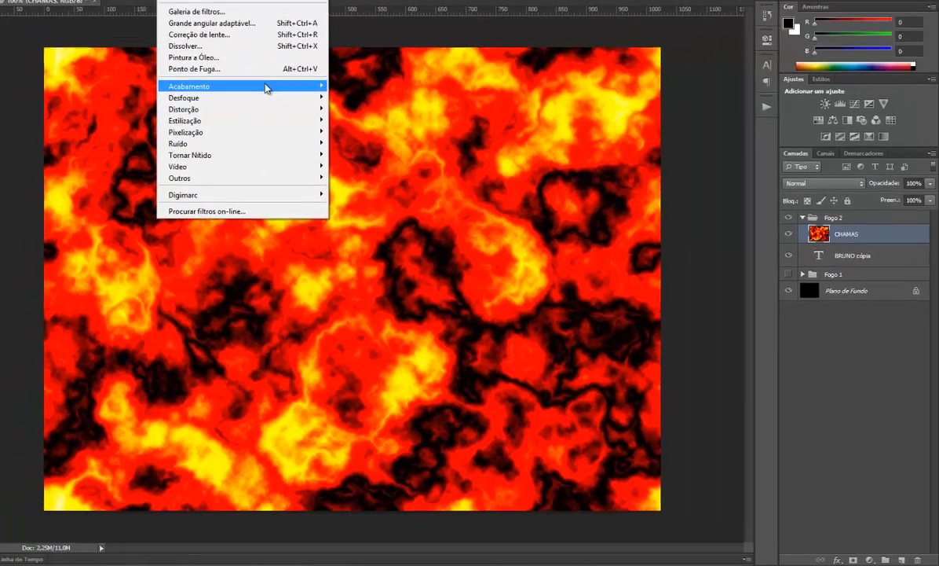
mouse_move(266, 87)
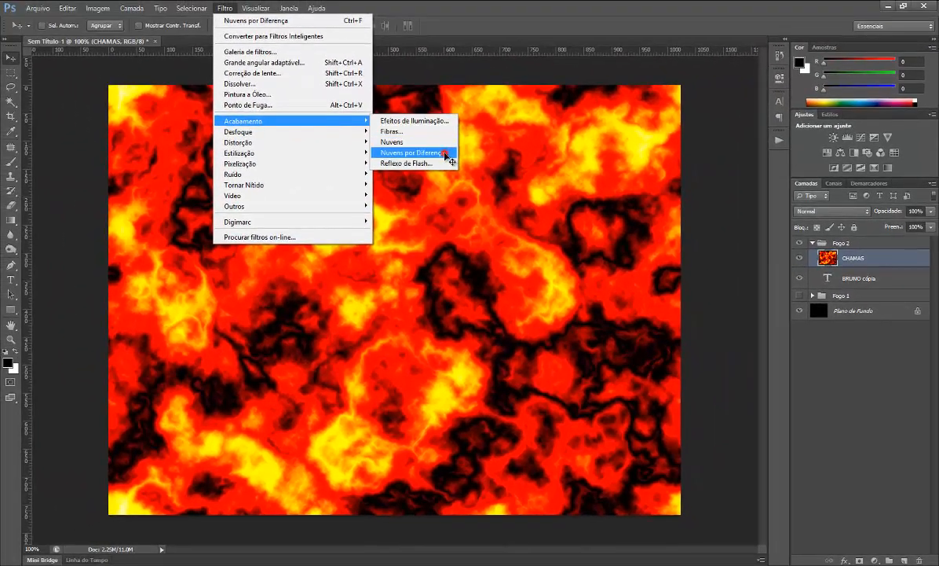
click(402, 120)
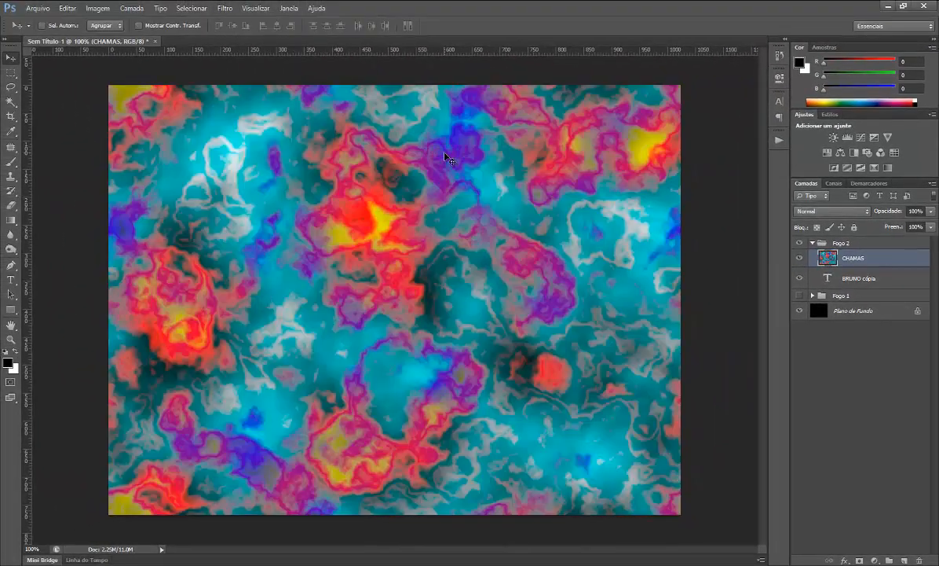
key(ctrl+z)
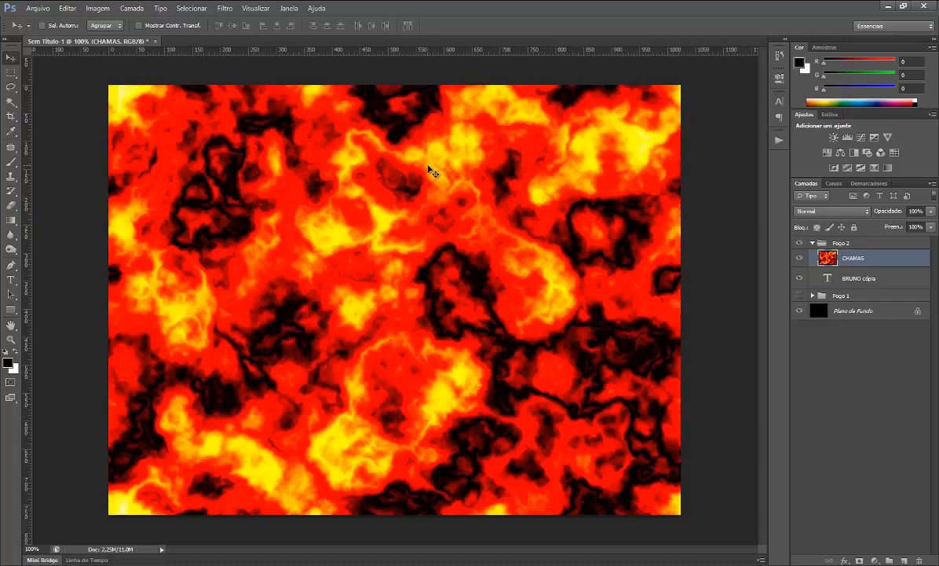
Step: Undo the gradient map on the CHAMAS layer to bring back the grayscale clouds
key(ctrl+z)
key(ctrl+z)
key(ctrl+shift+u)
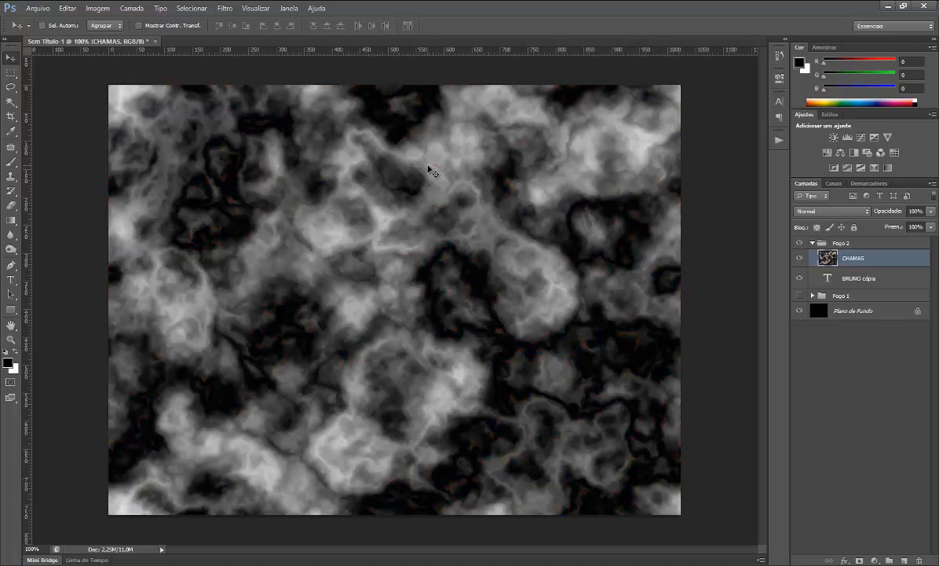
Step: Apply the Nuvens por Diferença filter to the CHAMAS layer and repeat it four times for denser cloud veins
click(225, 8)
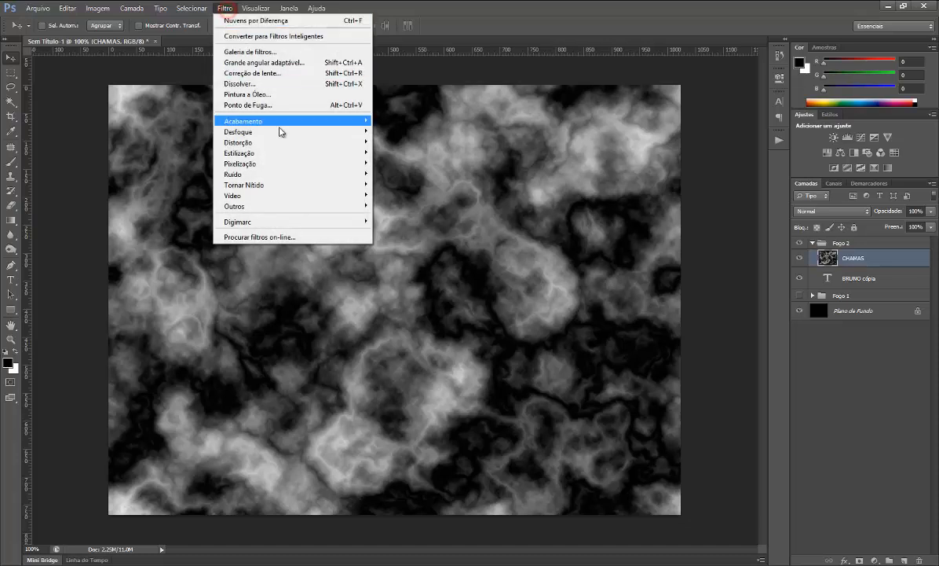
mouse_move(280, 131)
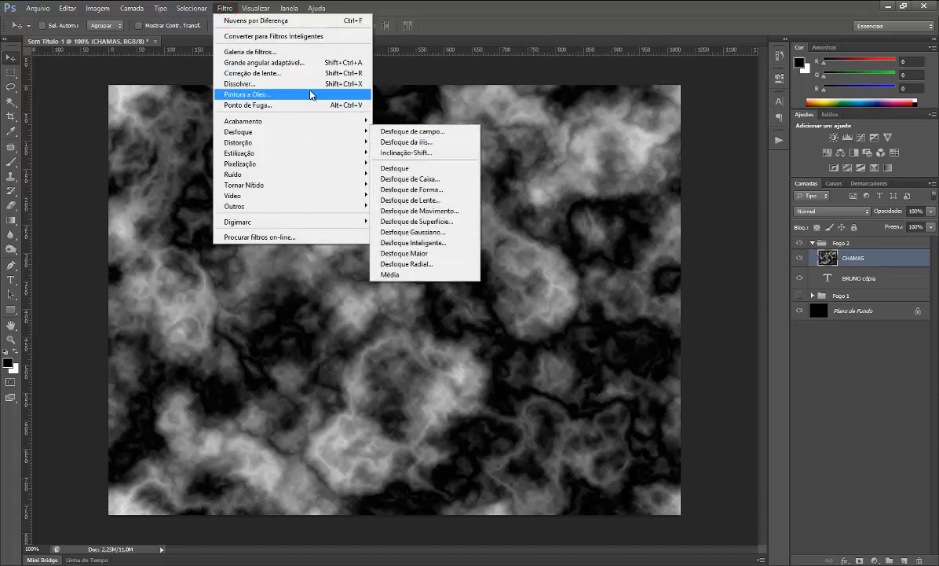
mouse_move(315, 122)
click(436, 152)
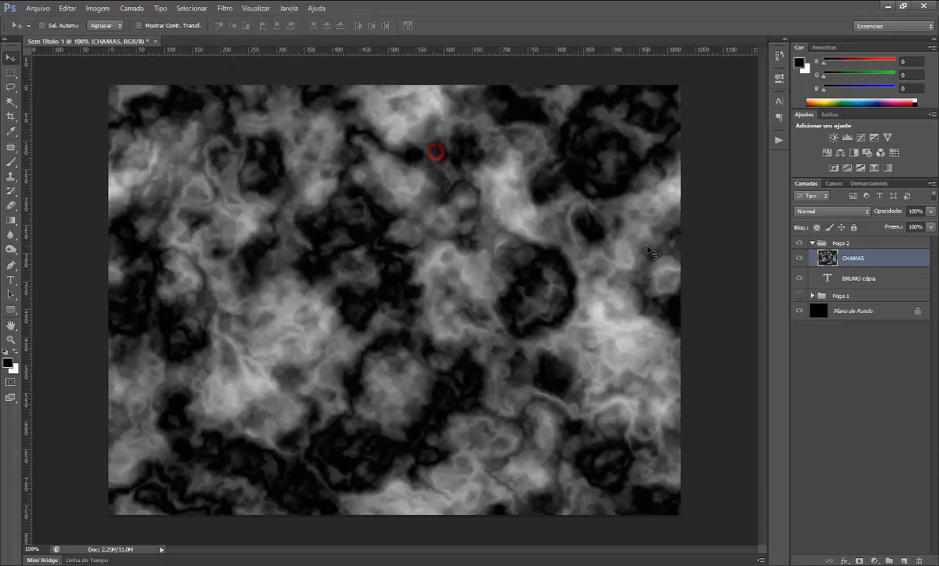
key(ctrl+f)
key(ctrl+f)
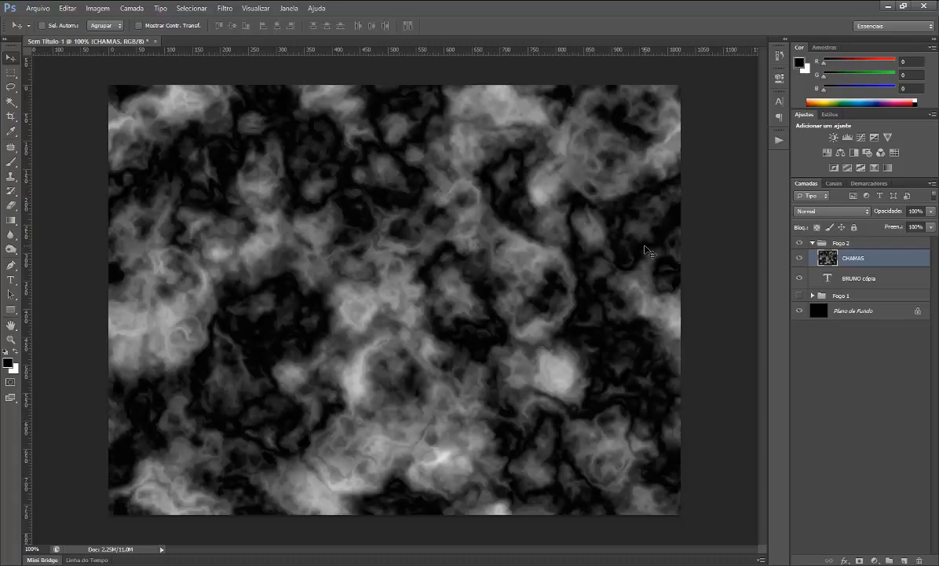
key(ctrl+f)
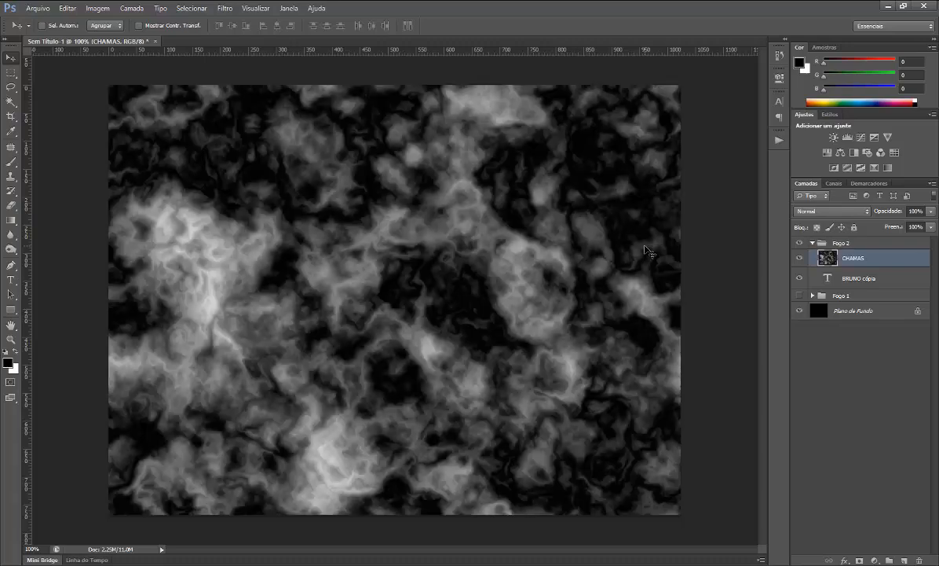
key(ctrl+f)
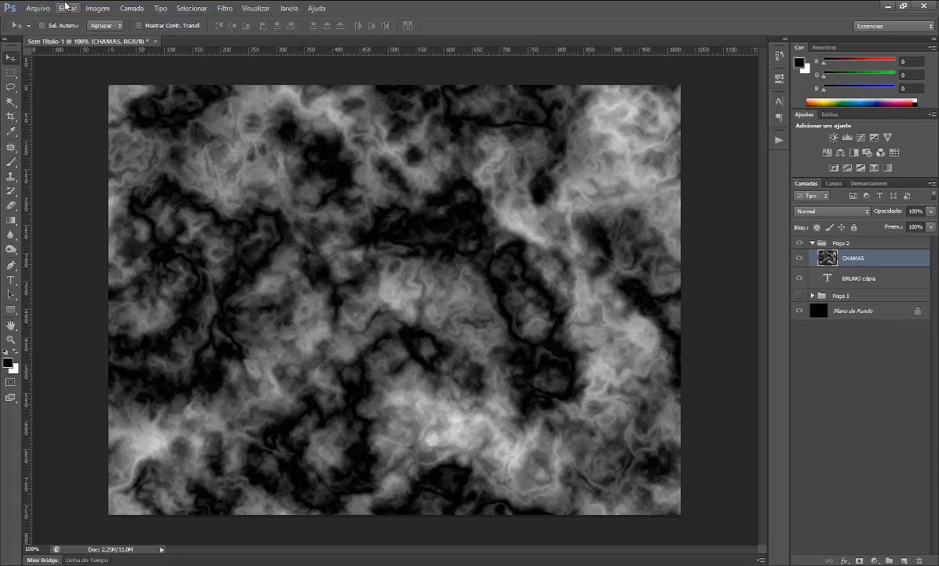
Step: Start a gradient map on CHAMAS and add a color stop at 33% in pure red, ff0000
click(88, 8)
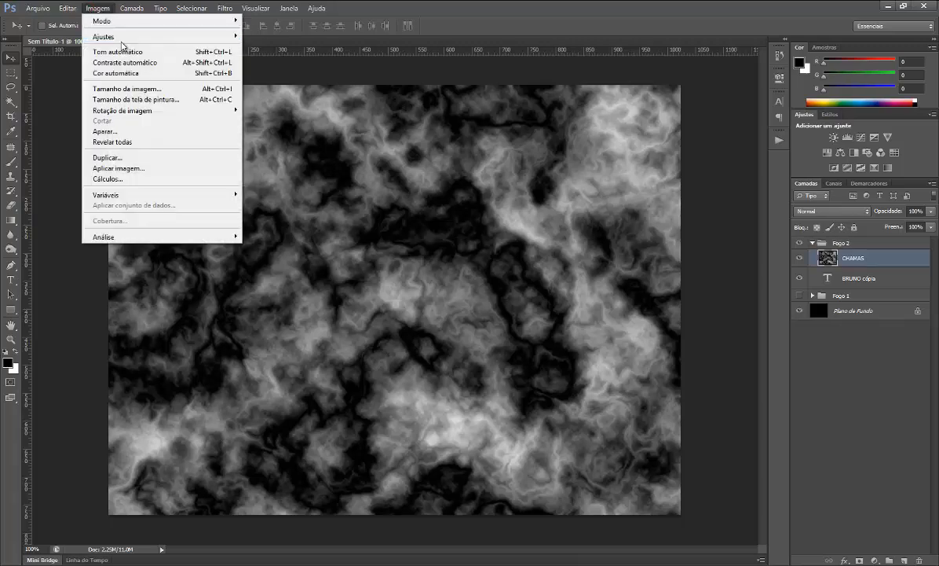
mouse_move(118, 36)
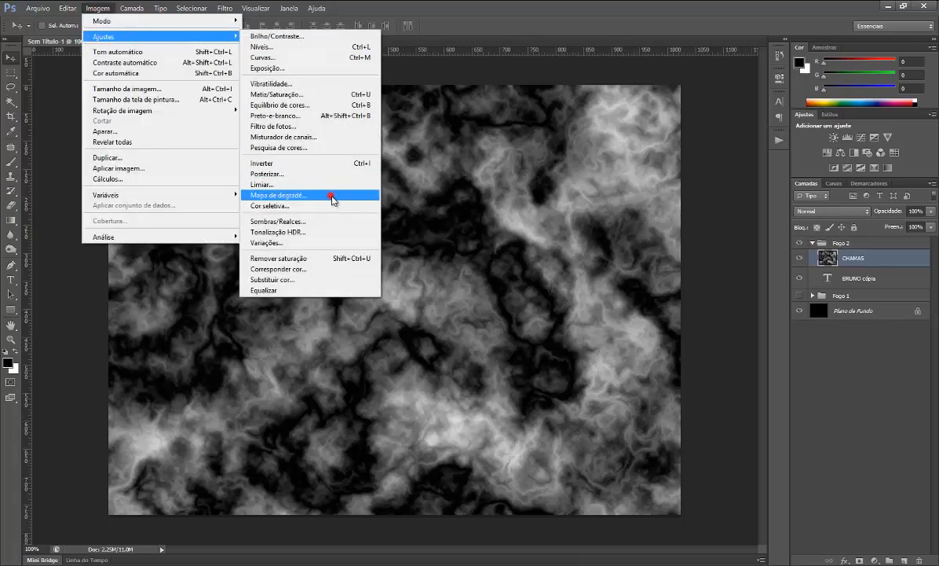
click(331, 196)
click(562, 204)
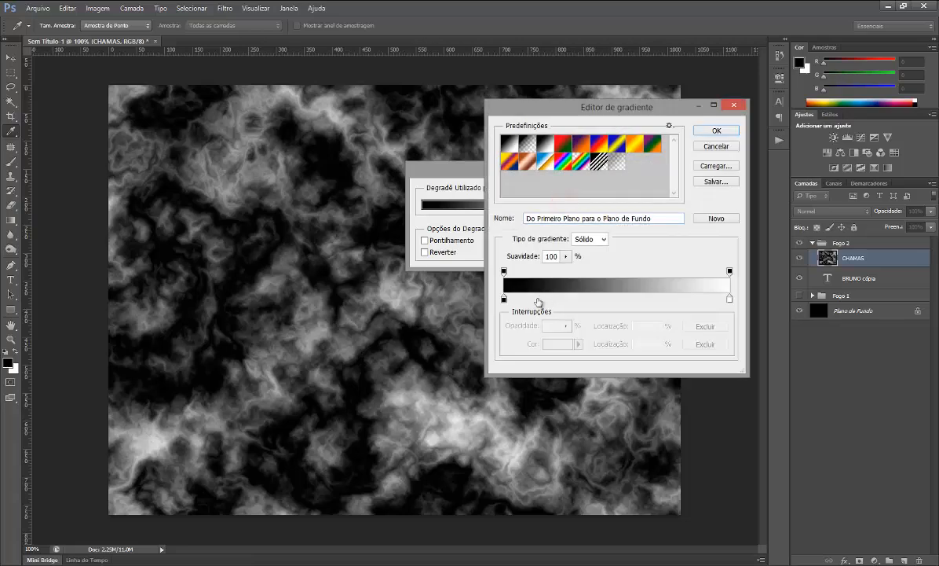
click(573, 299)
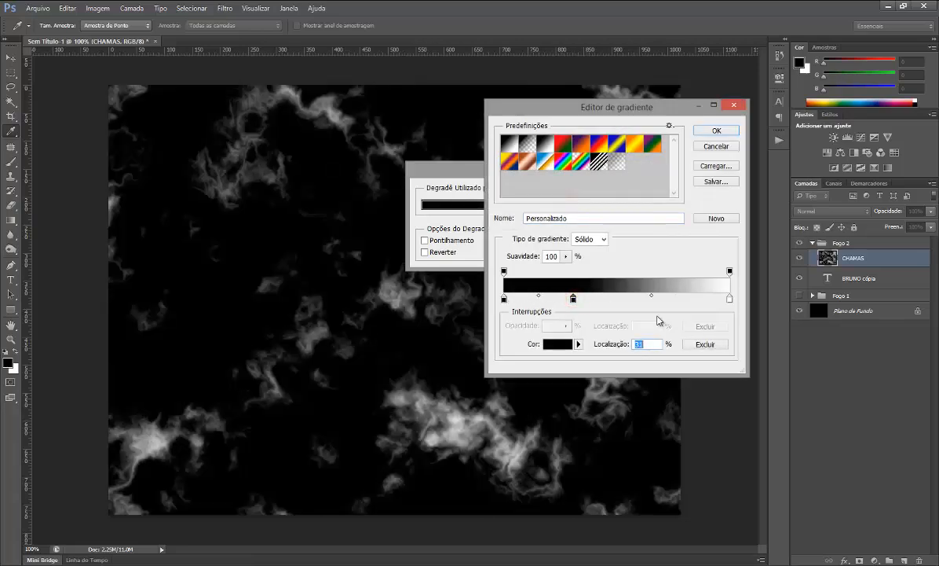
text(33)
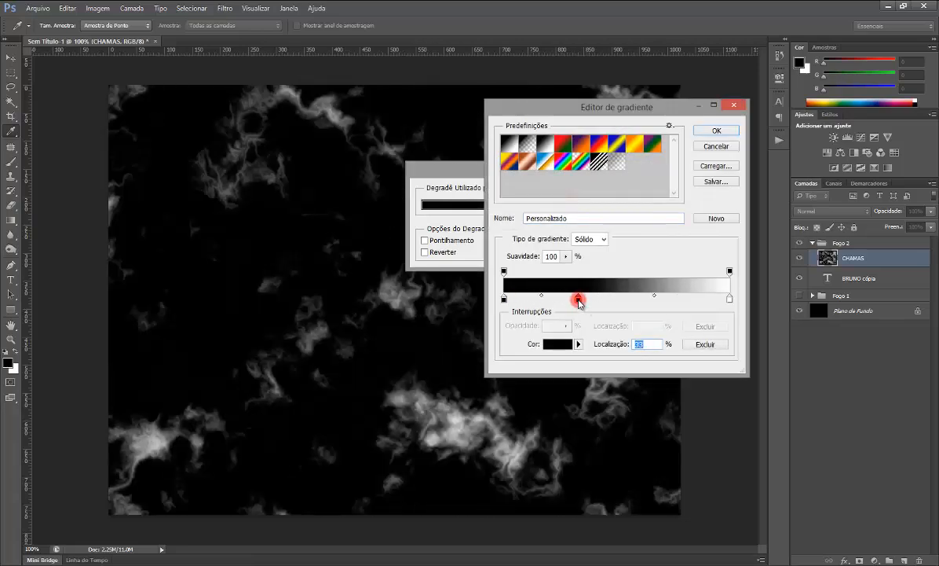
double_click(579, 299)
text(255)
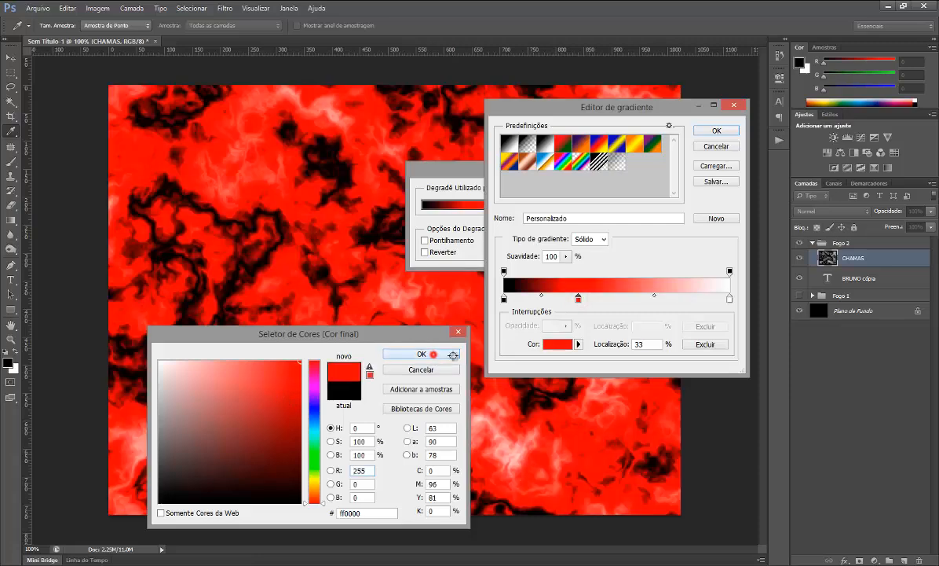
click(453, 354)
Step: Add a second gradient color stop in yellow f0ff00 and set its location to 66%
double_click(659, 298)
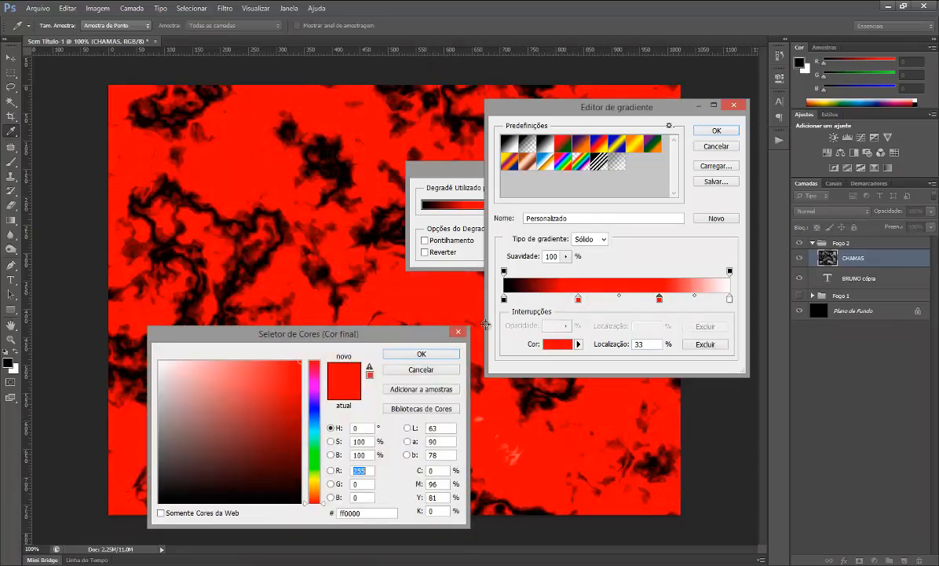
drag(315, 482, 314, 478)
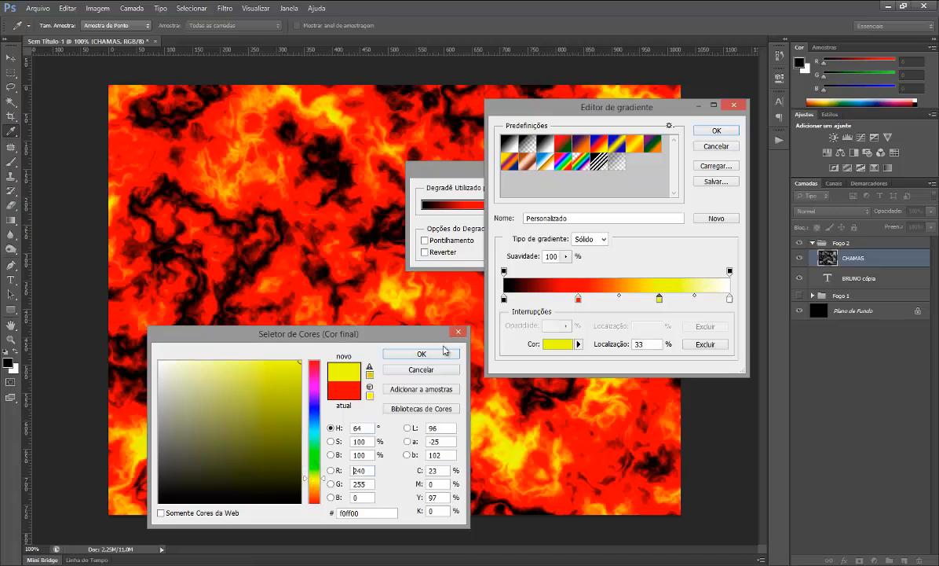
click(444, 356)
click(659, 299)
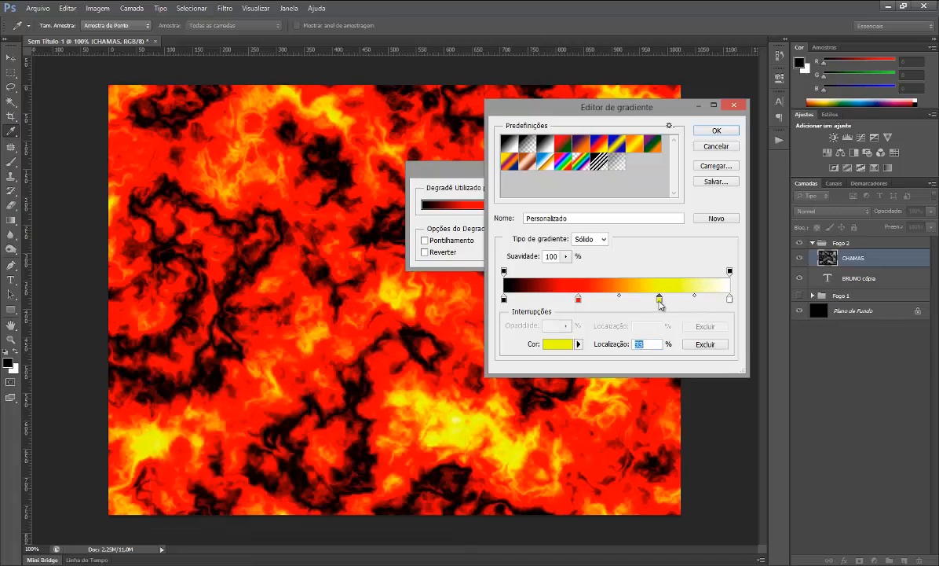
text(66)
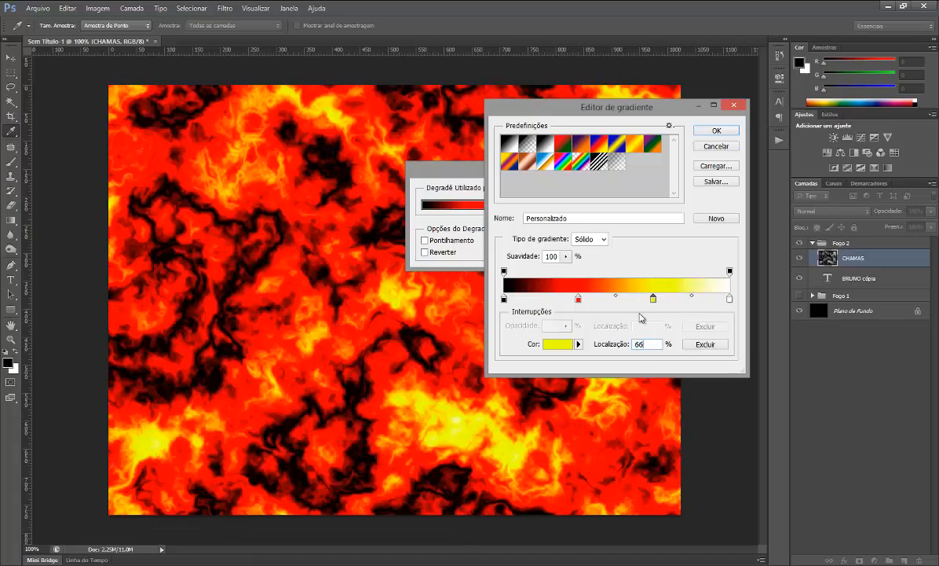
Step: Darken the gradient's 33% red stop to about a20101 and apply the gradient map to CHAMAS
double_click(579, 299)
click(296, 413)
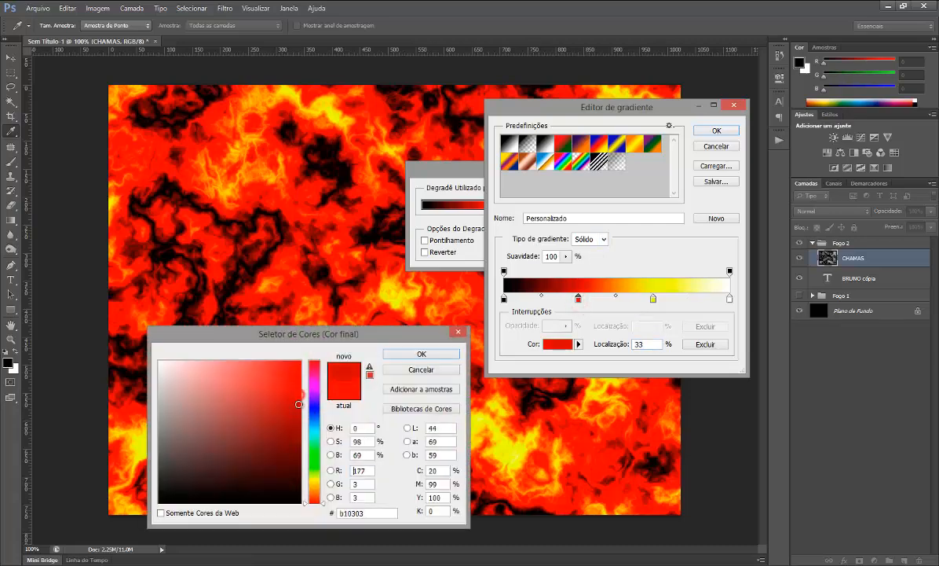
drag(297, 414, 300, 412)
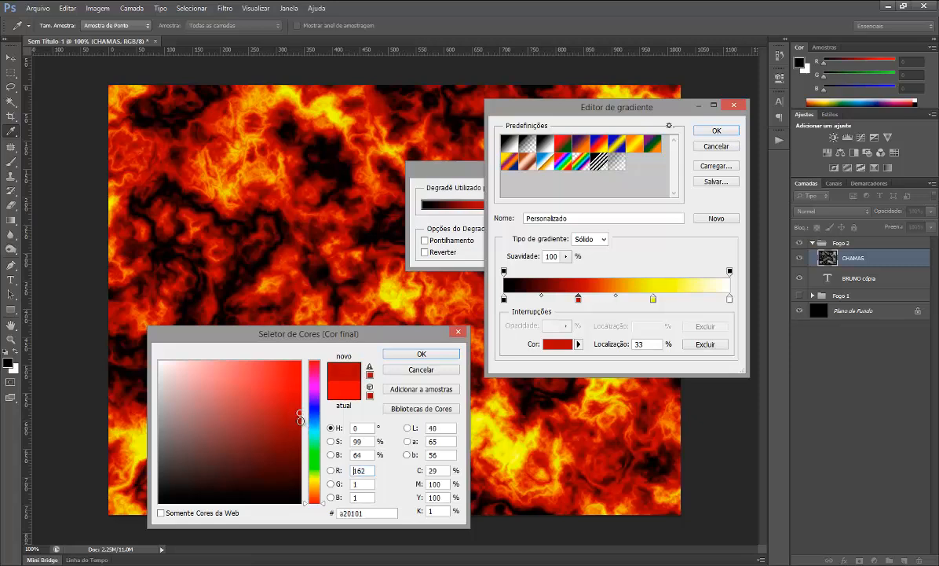
click(421, 354)
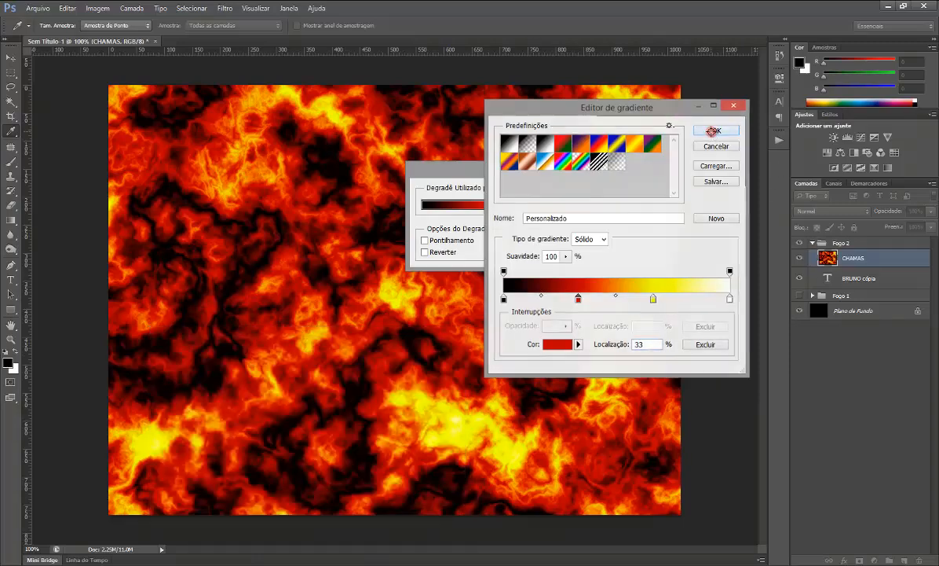
click(715, 131)
key(Return)
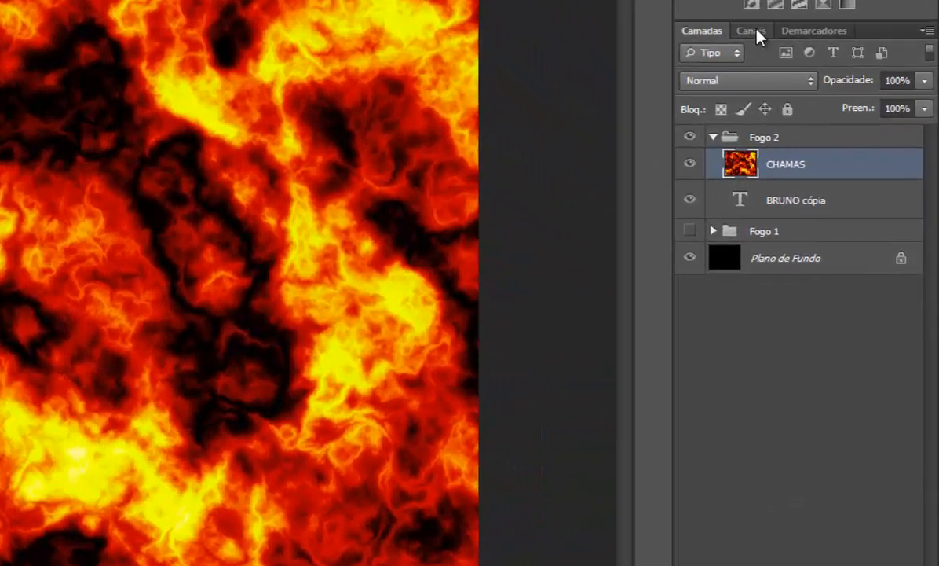
Step: Load the bright areas of the Verde channel as a selection
click(756, 30)
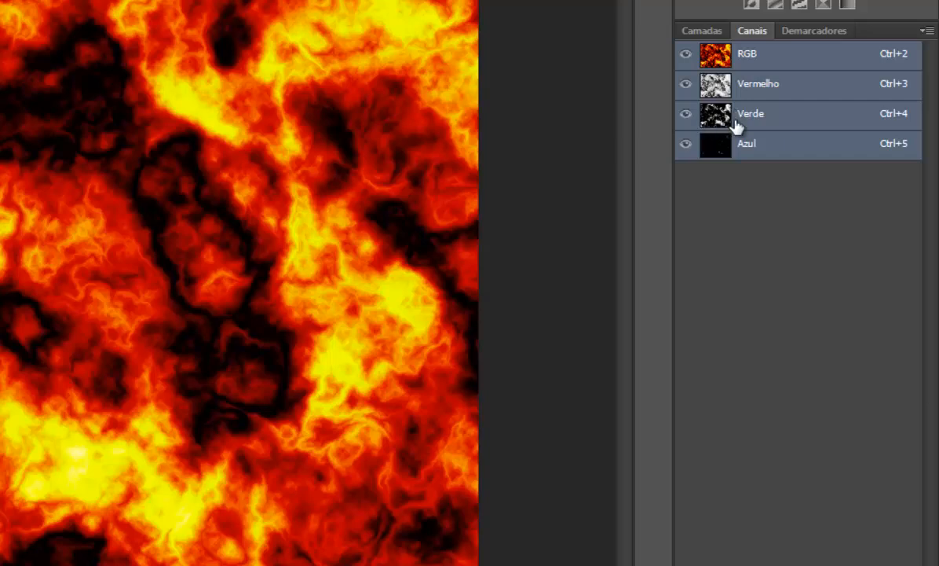
key(ctrl)
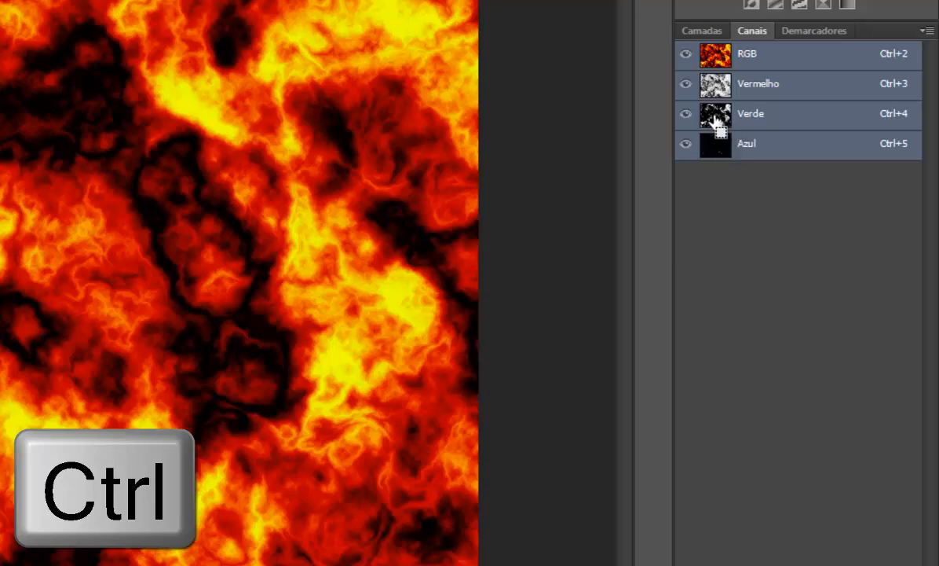
ctrl+click(716, 118)
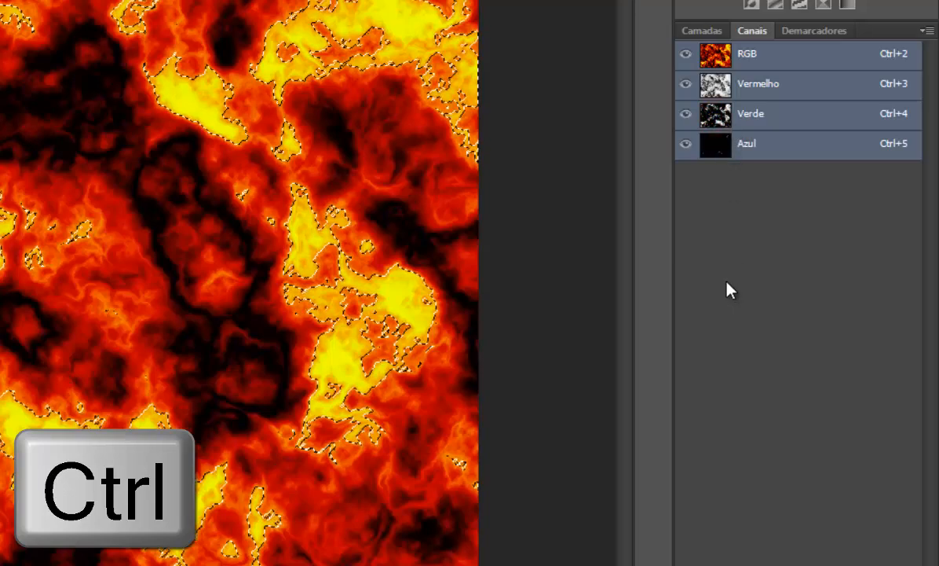
Step: Copy the selected flame areas of CHAMAS to a new layer and hide the CHAMAS layer
click(707, 32)
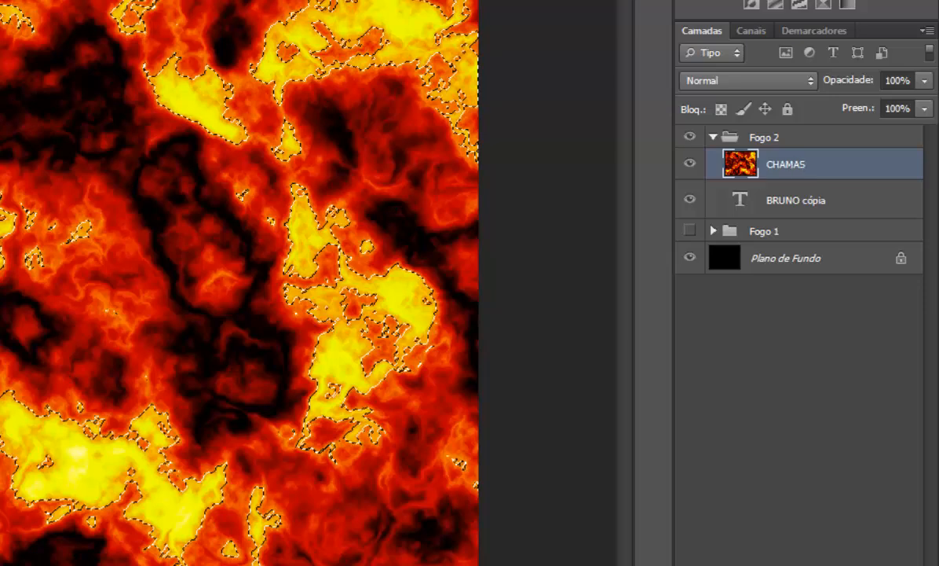
key(ctrl+j)
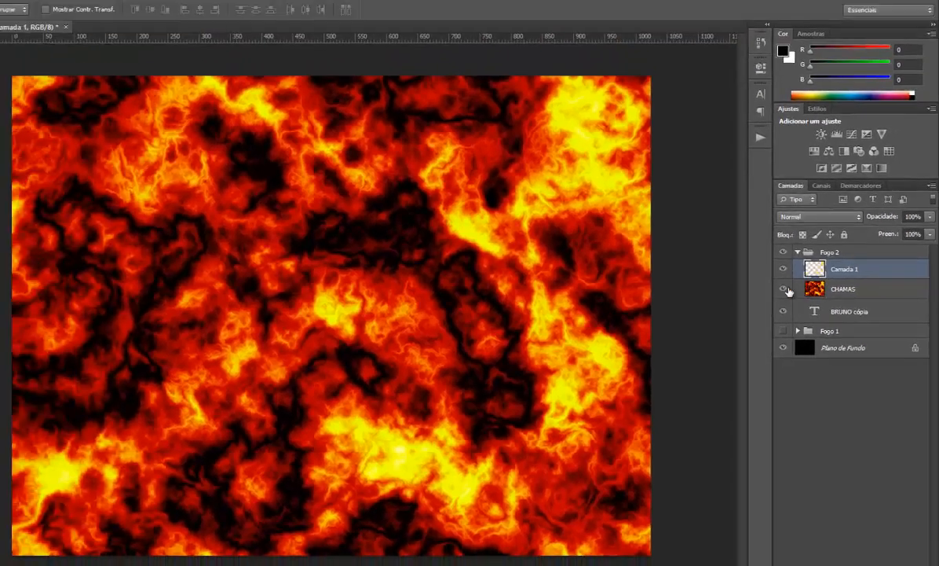
click(783, 289)
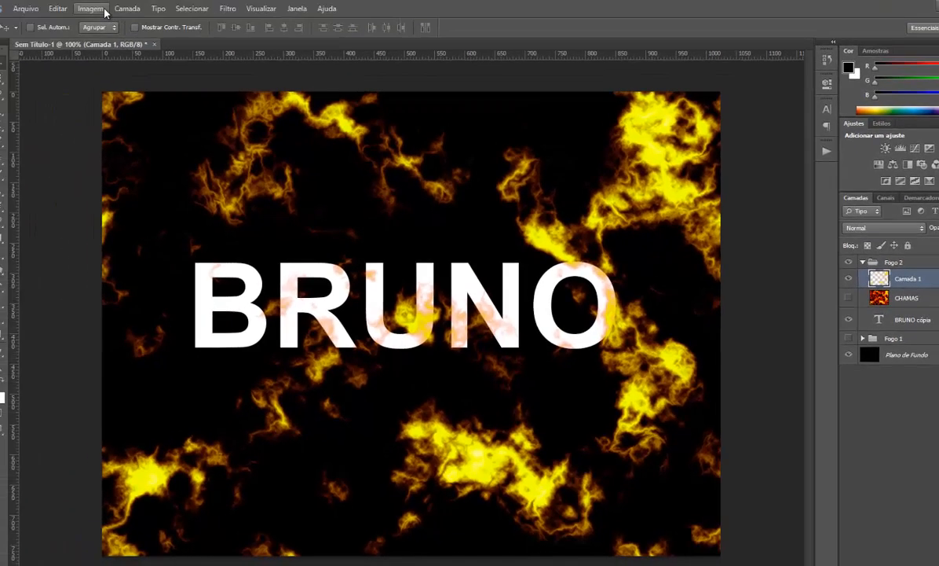
Step: Shift the midtones of the copied flames on Camada 1 toward red with Color Balance
click(93, 9)
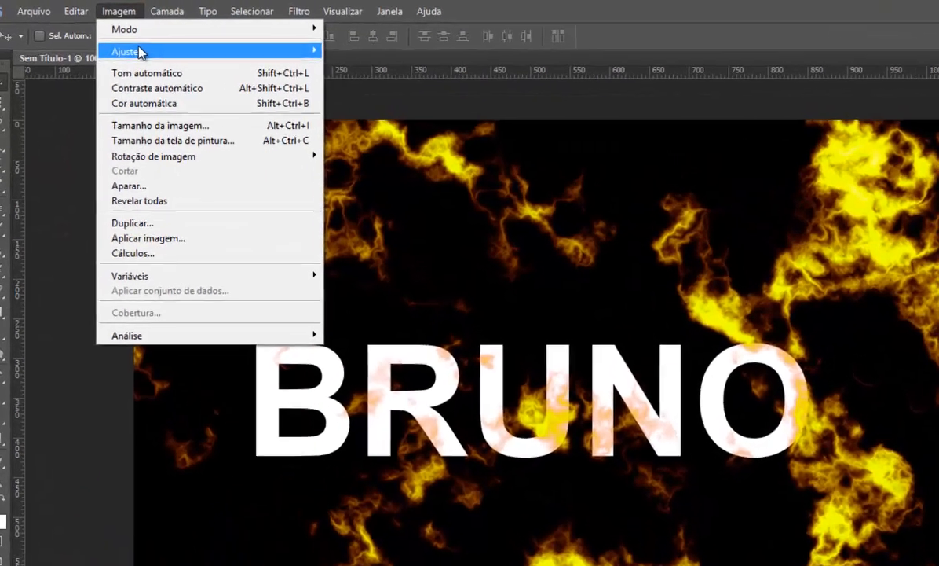
mouse_move(118, 39)
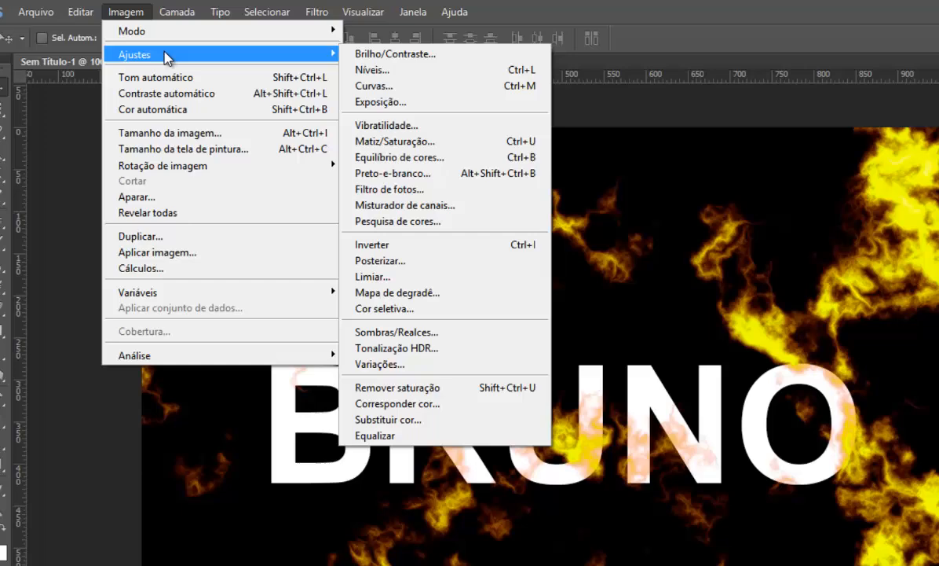
click(469, 160)
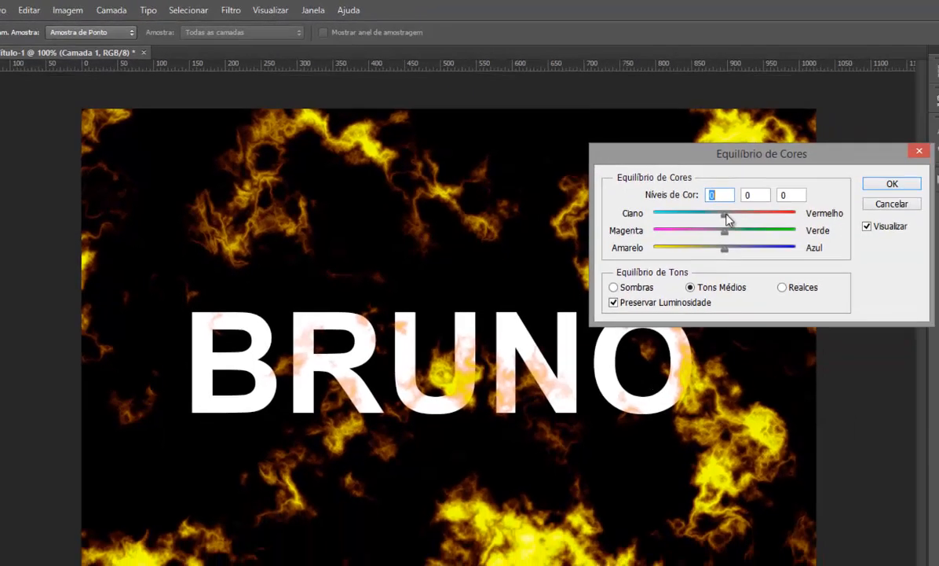
drag(726, 215, 813, 226)
click(911, 184)
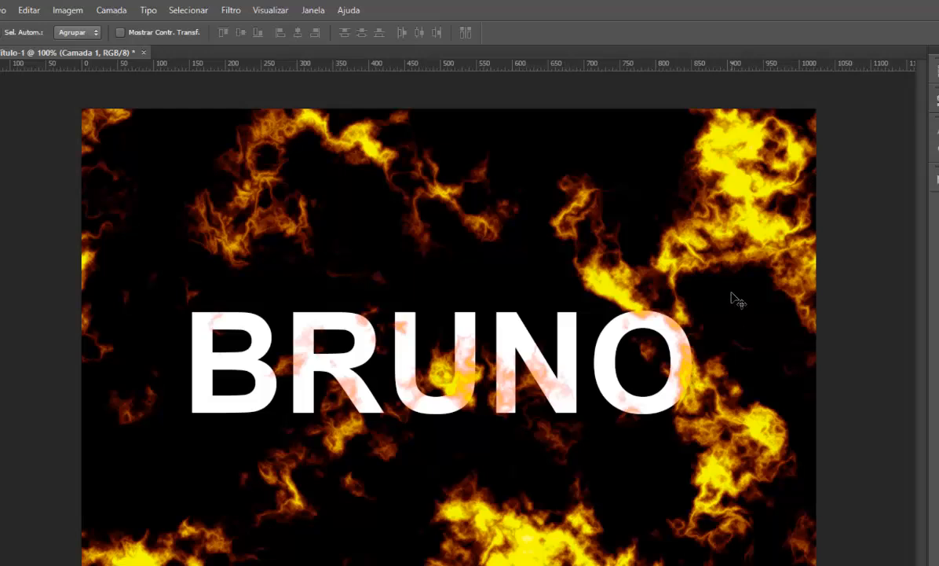
Step: Apply Color Balance to Camada 1 again with yellow-blue at -45 and more red in the midtones, and hide the layer
click(82, 14)
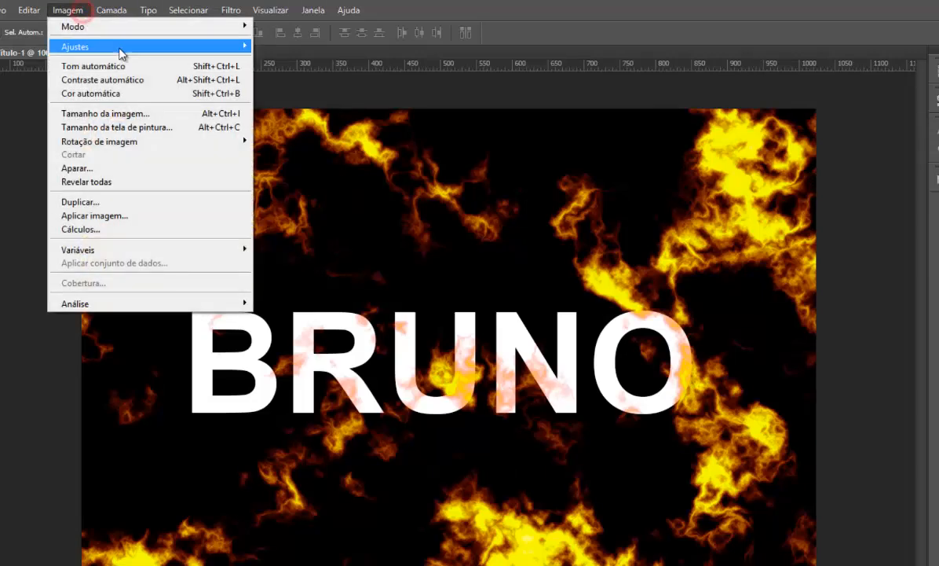
mouse_move(118, 49)
click(330, 134)
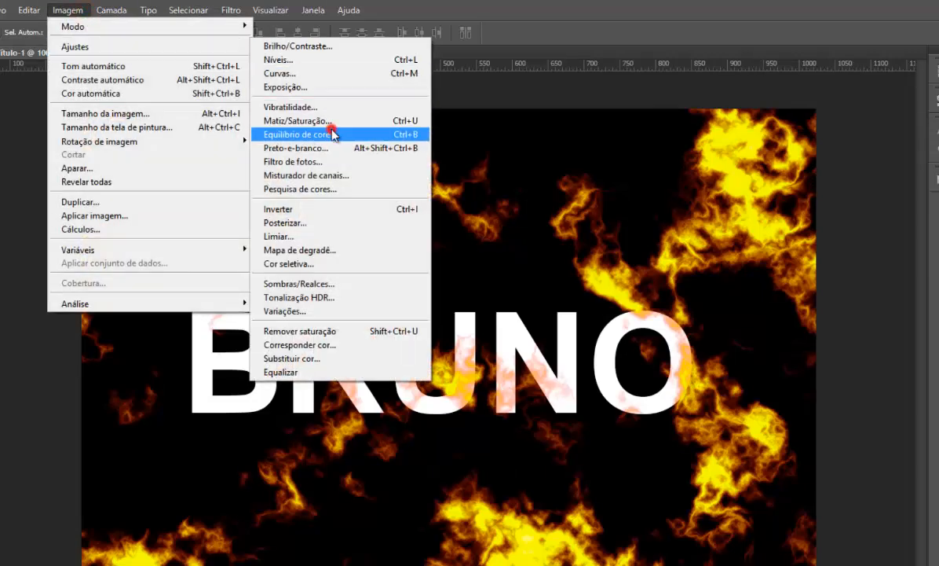
drag(715, 249, 693, 249)
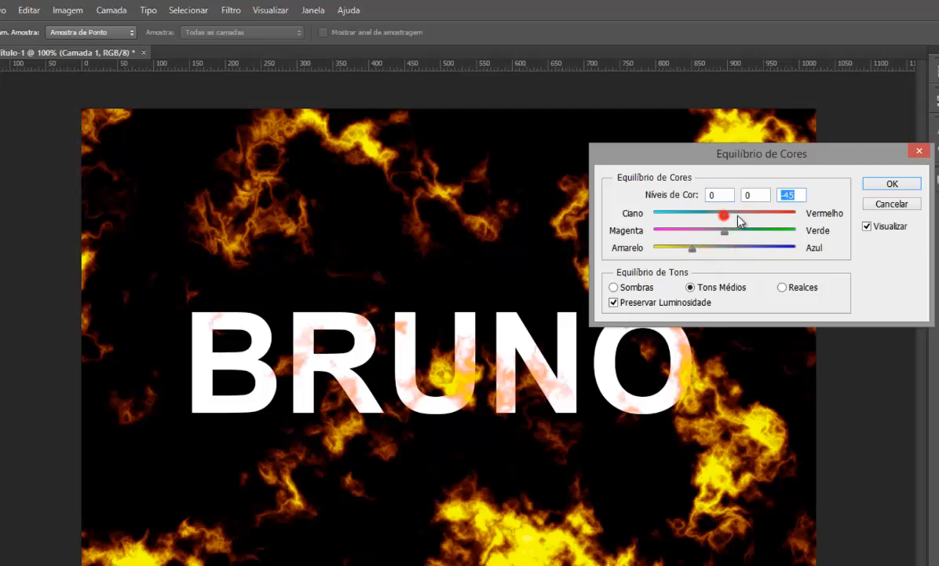
drag(723, 213, 762, 219)
click(890, 185)
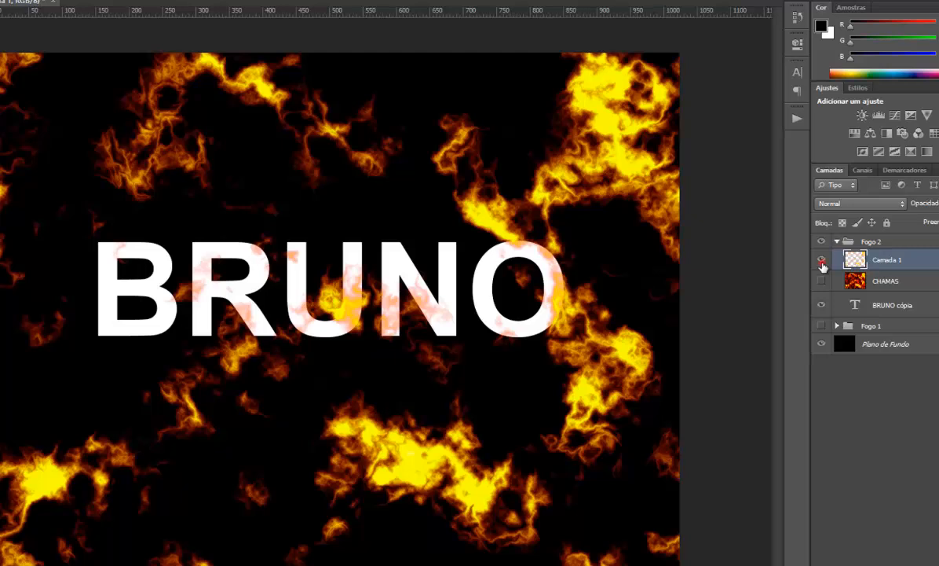
click(821, 261)
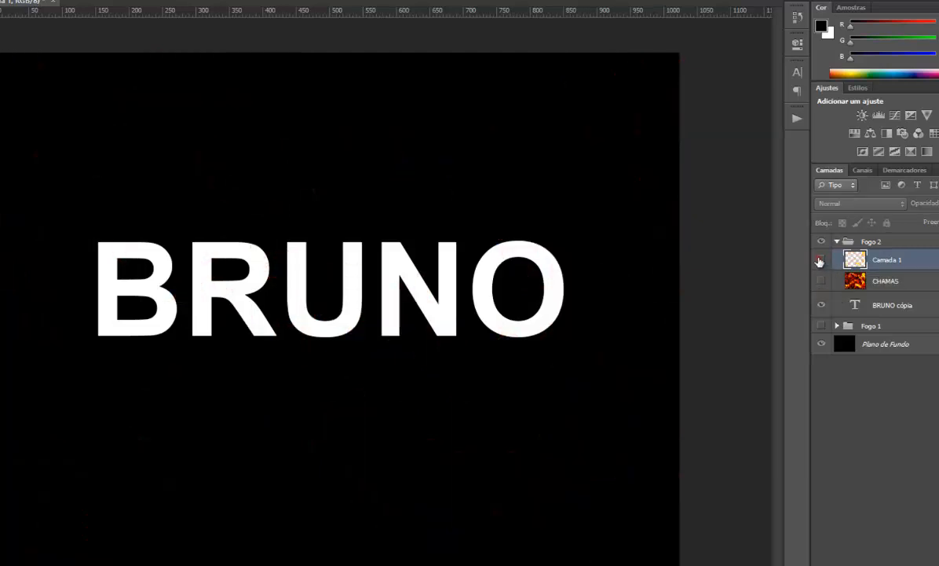
Step: Check the Camada 1 flames, leave that layer hidden, and move Fogo 2's name text slightly to the right
click(821, 260)
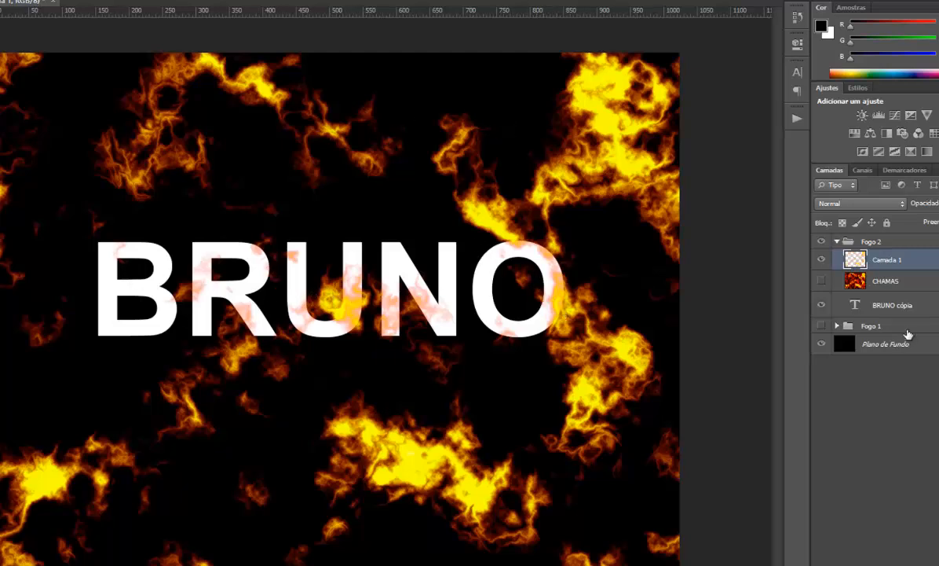
click(821, 260)
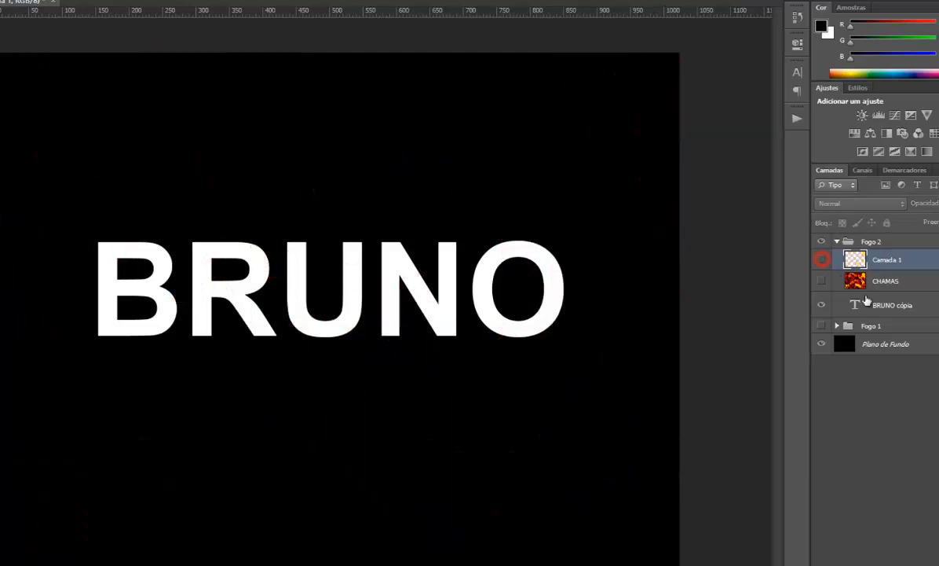
click(892, 305)
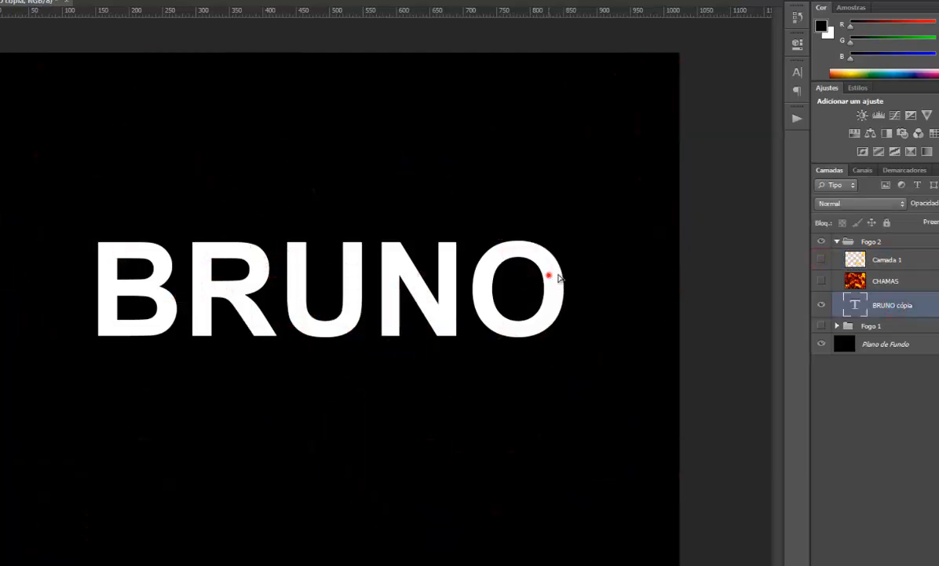
drag(549, 274, 572, 276)
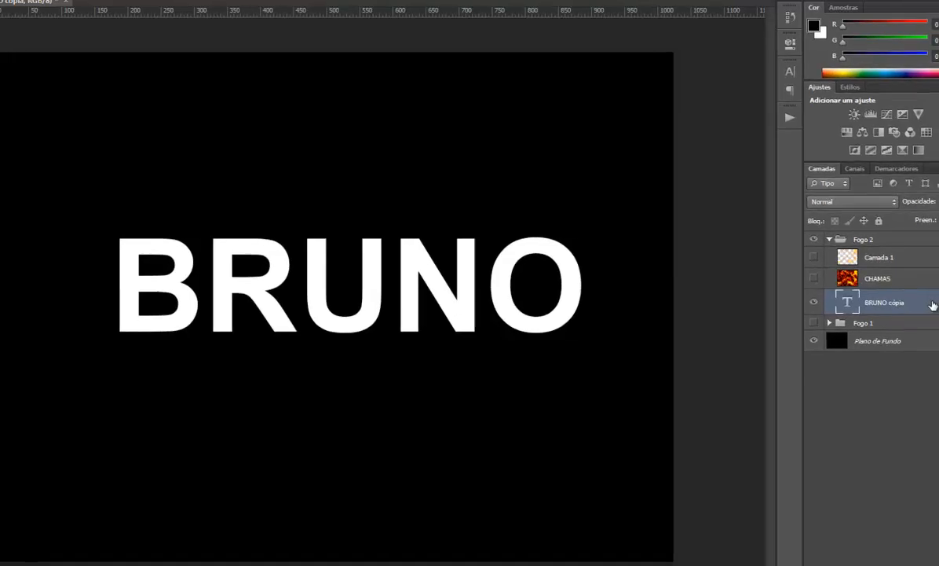
Step: Add a Color Overlay layer style to Fogo 2's name text in orange c2630f
click(938, 307)
double_click(923, 301)
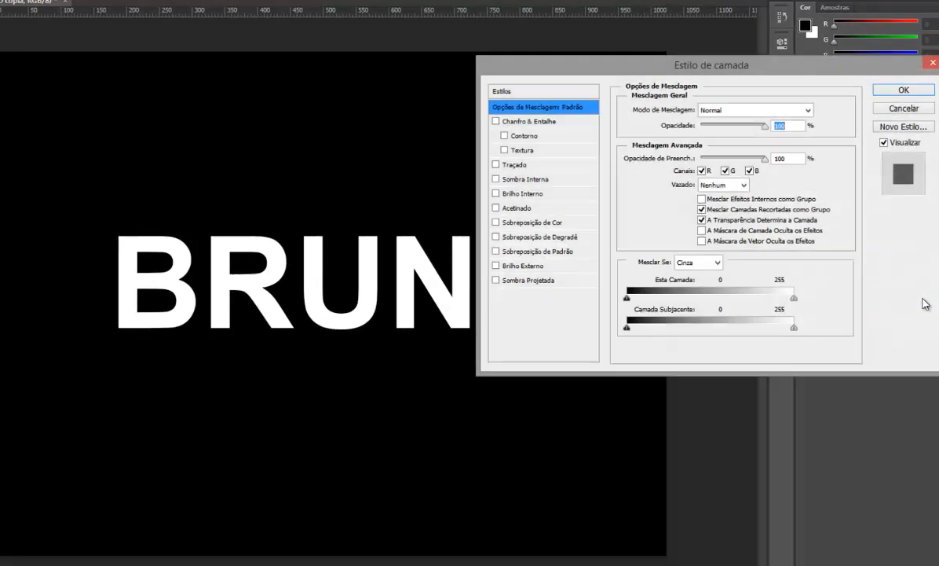
drag(707, 67, 589, 74)
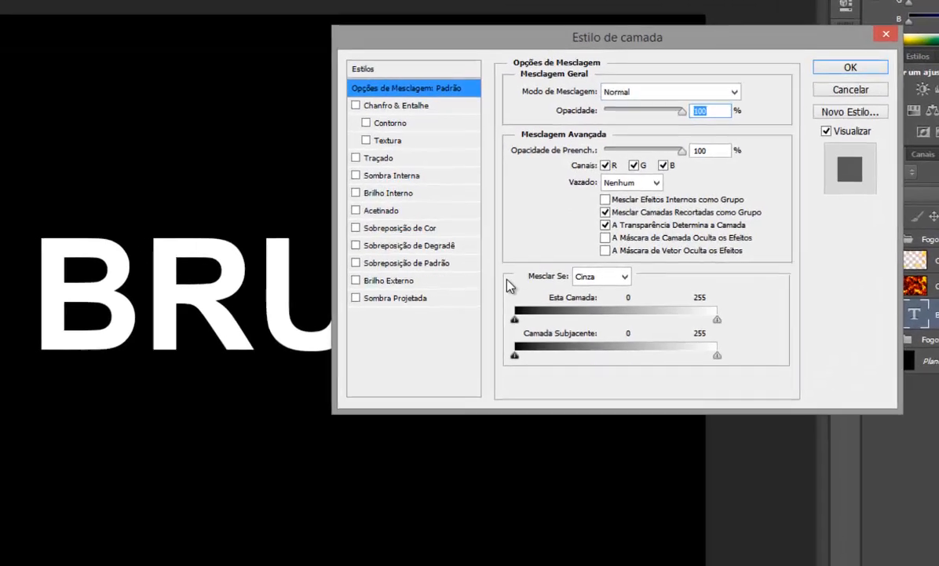
click(397, 229)
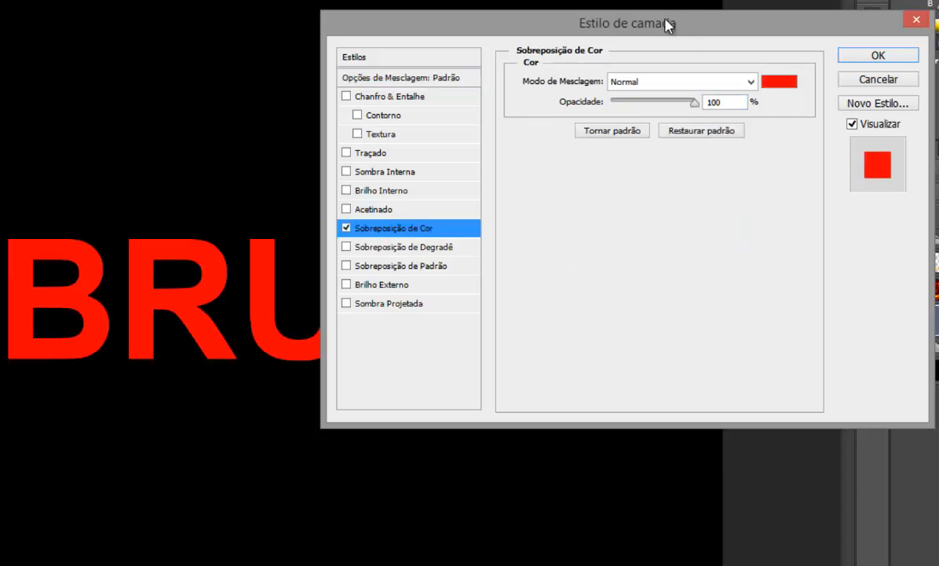
drag(660, 23, 844, 267)
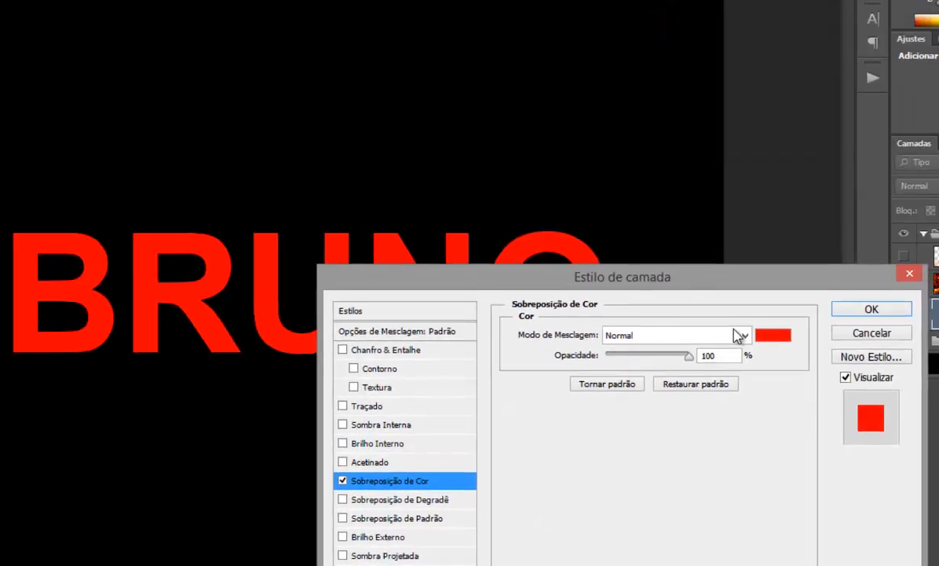
click(778, 287)
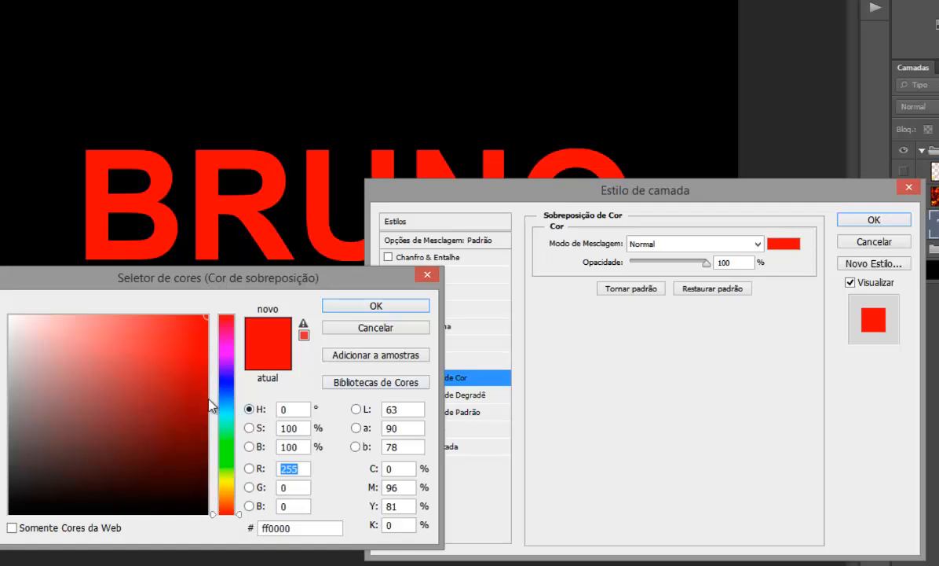
click(227, 504)
drag(227, 503, 227, 499)
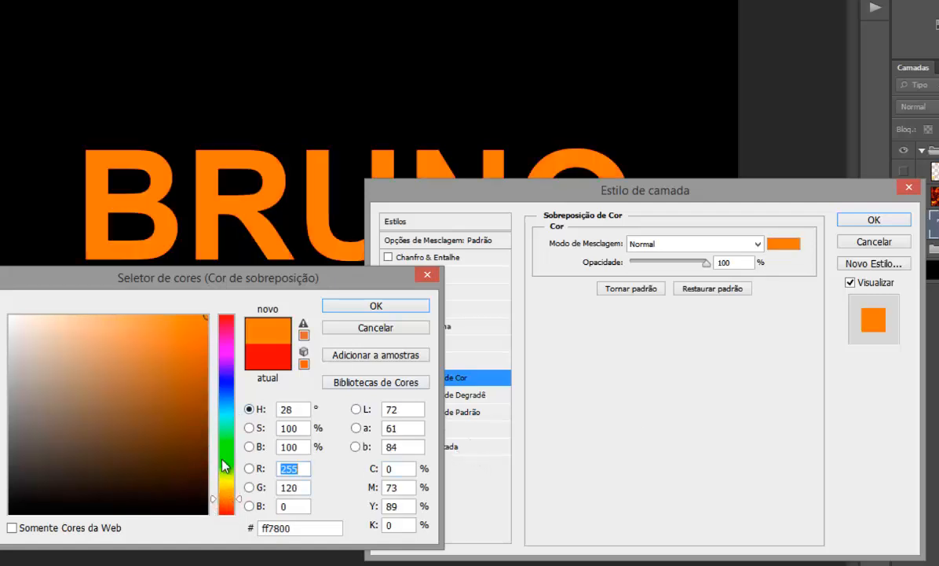
click(206, 366)
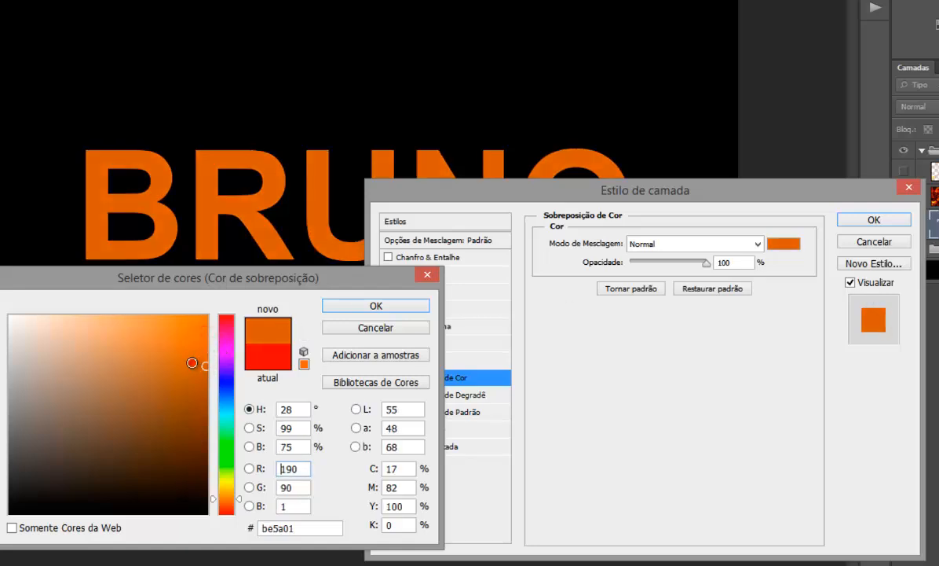
click(191, 362)
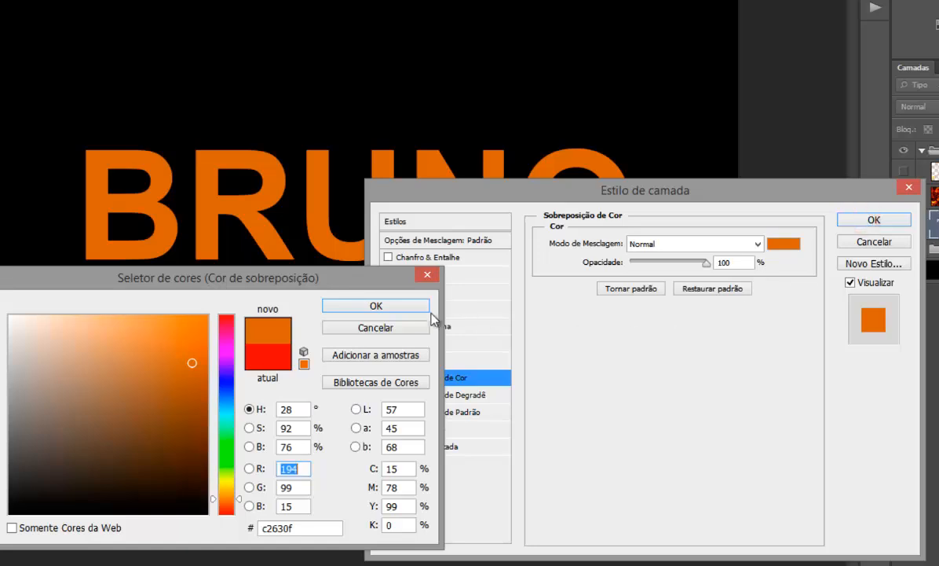
click(400, 305)
Step: Add a red ff0000 Outer Glow to the name text with 4% spread and 13 px size
drag(642, 190, 697, 151)
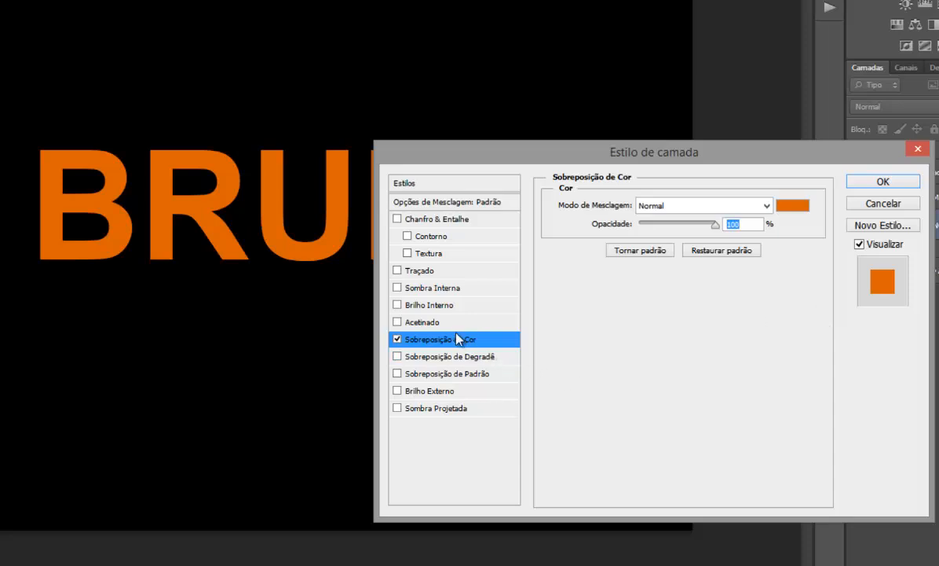
click(434, 307)
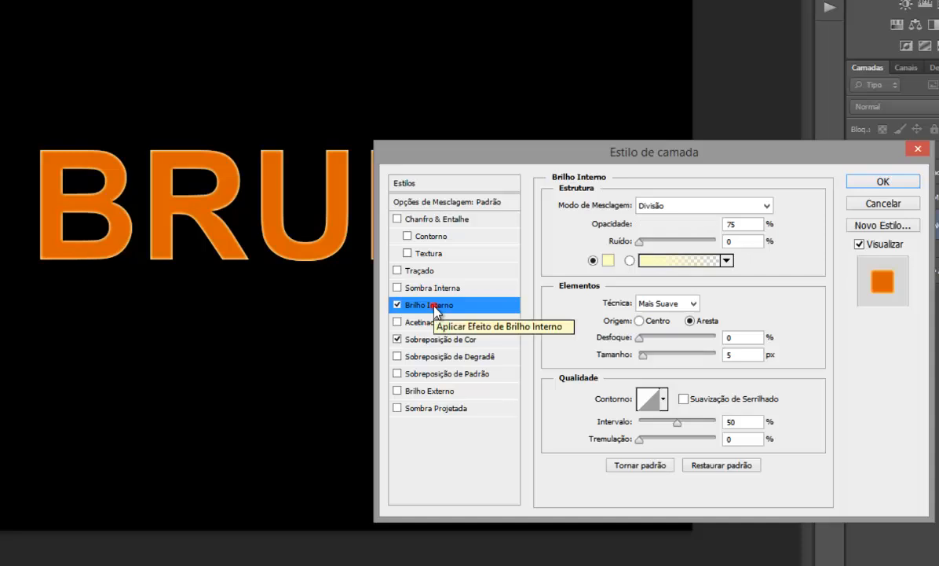
click(397, 305)
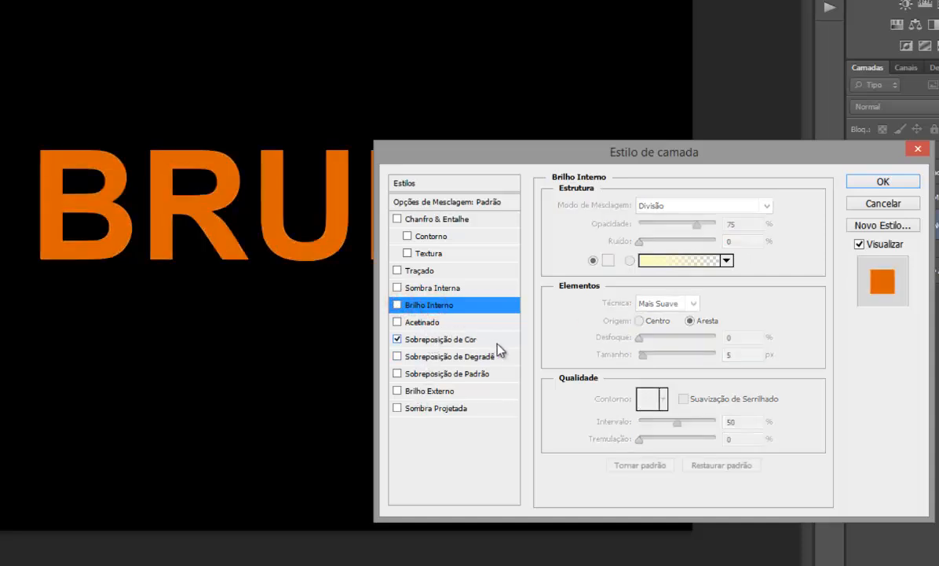
click(433, 392)
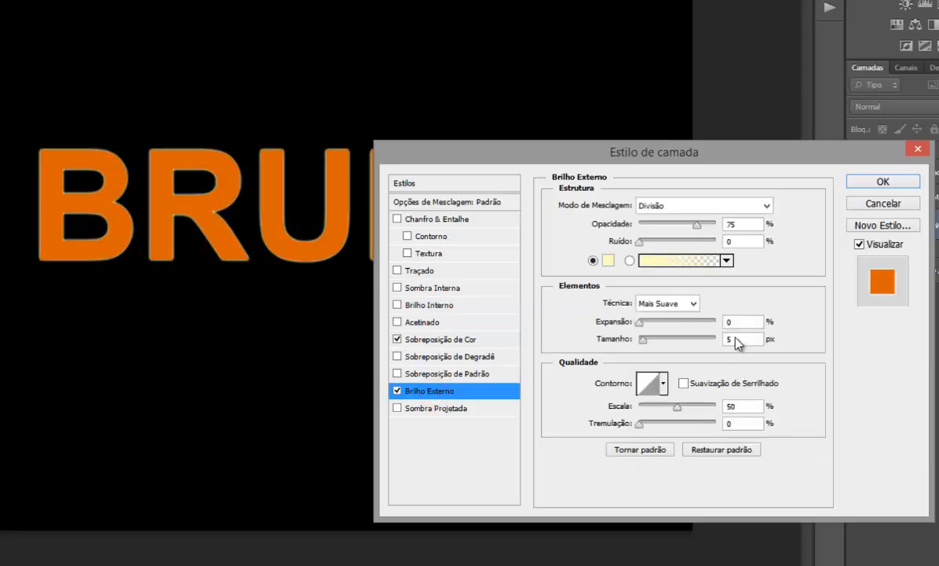
click(609, 262)
drag(136, 350, 210, 310)
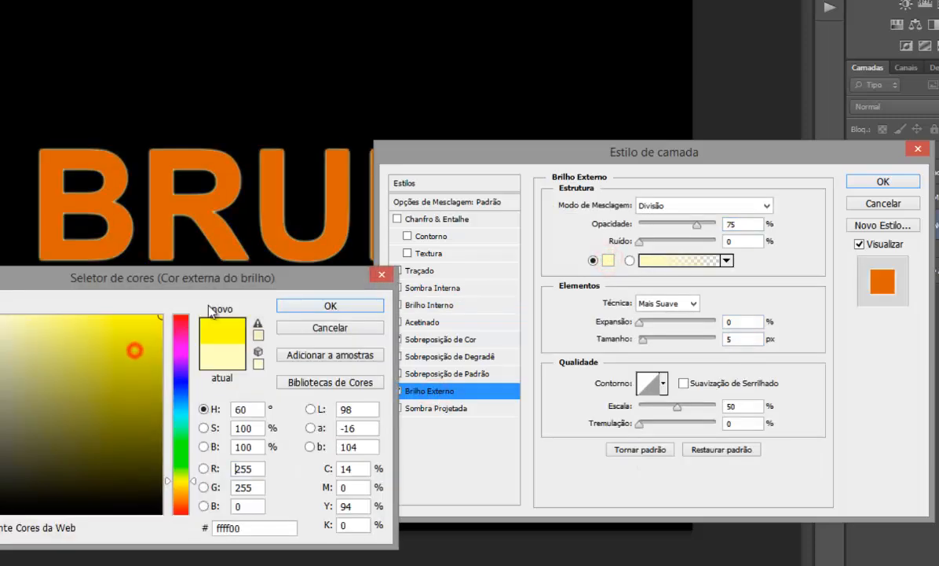
drag(186, 350, 175, 274)
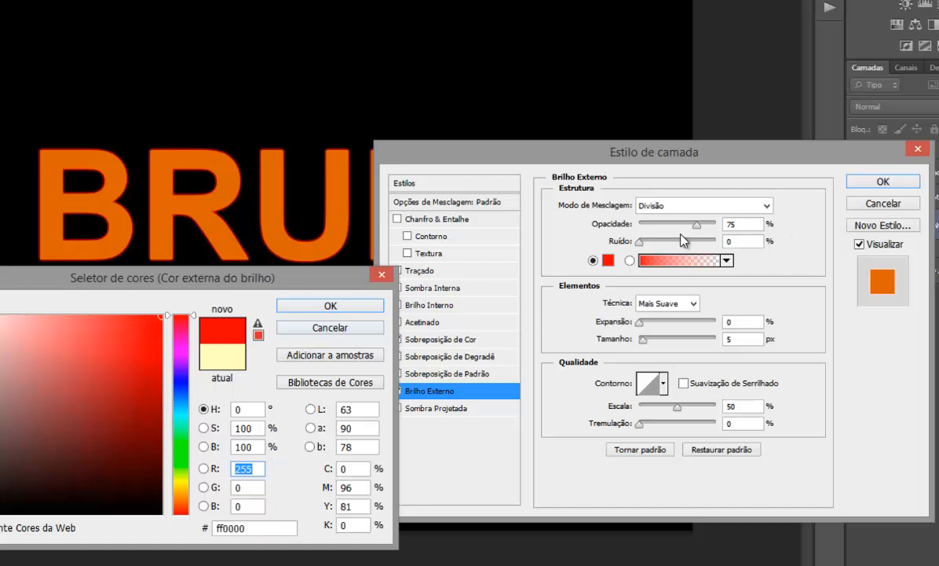
click(643, 327)
click(340, 306)
click(644, 322)
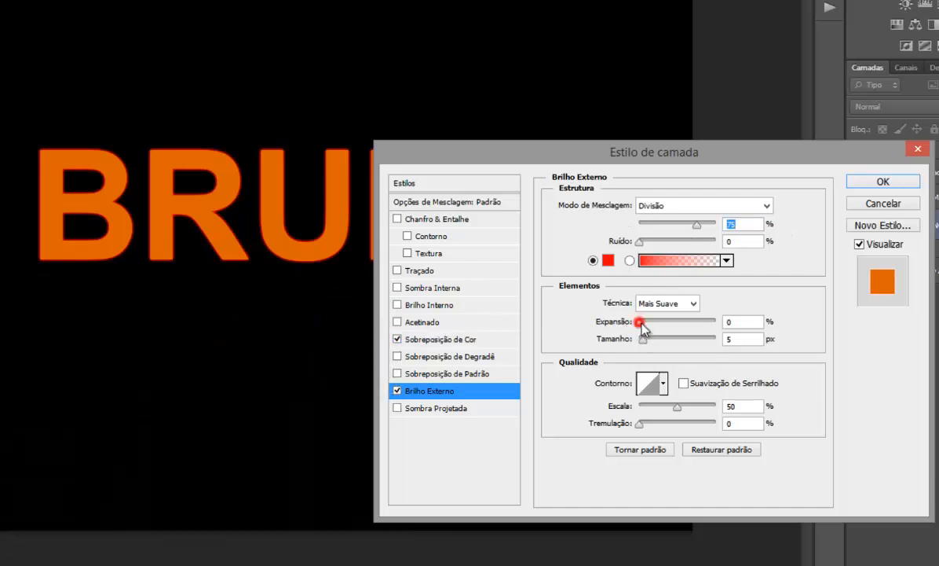
drag(643, 341, 648, 343)
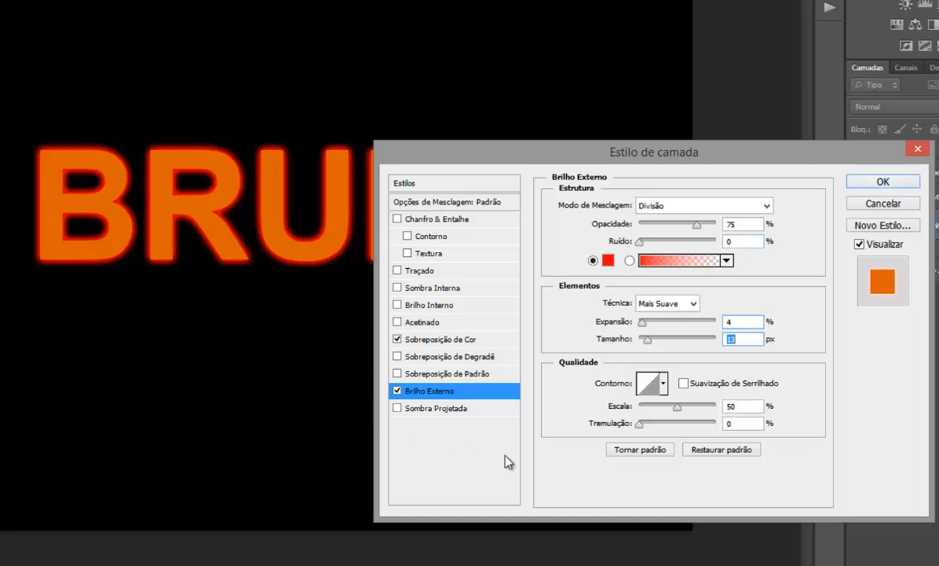
Step: Add a Satin effect to the name text with a distance of 25 px and a size of 43 px
click(424, 322)
drag(667, 159, 477, 302)
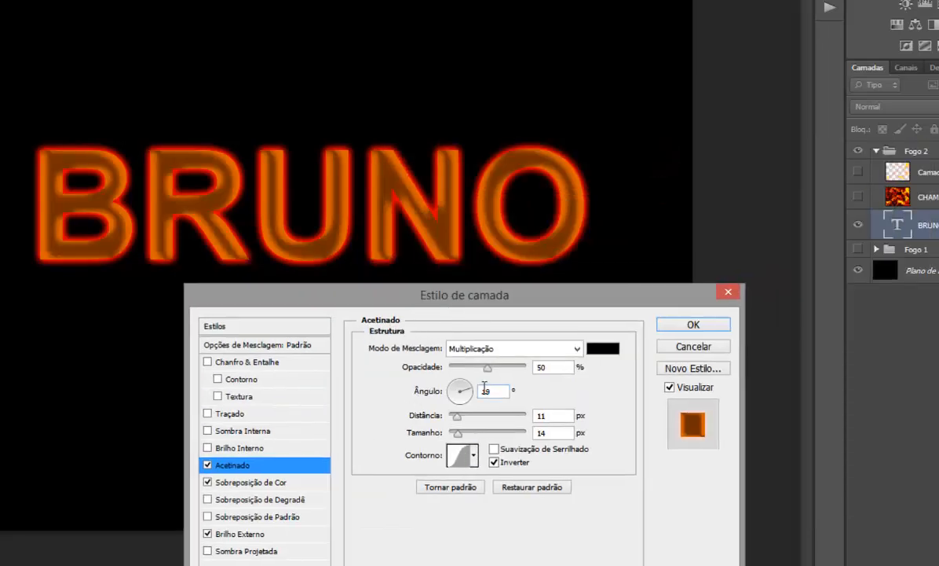
mouse_move(460, 422)
mouse_down()
mouse_move(473, 421)
mouse_move(468, 437)
mouse_up()
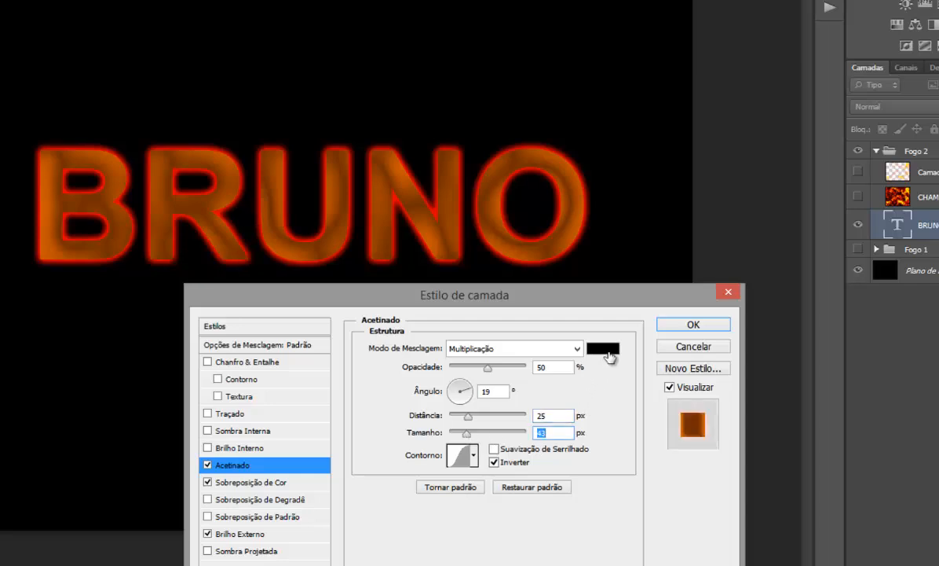
Step: Change the Satin effect's color to dark brown 5a2206
click(604, 348)
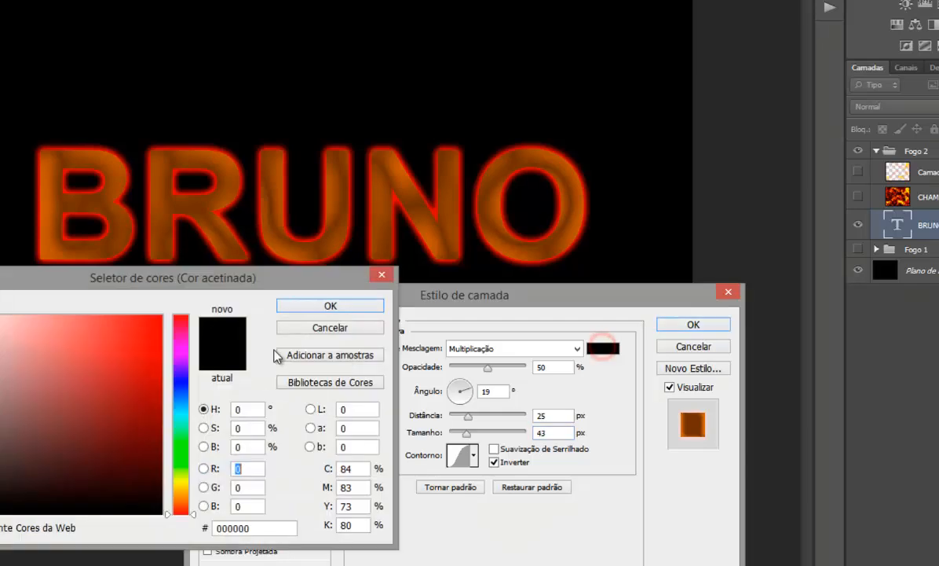
click(162, 332)
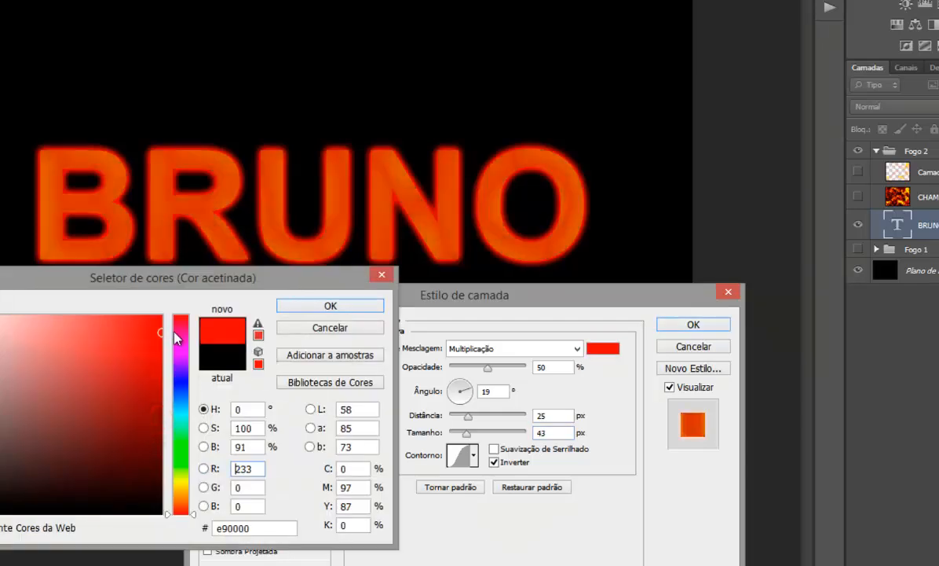
click(158, 358)
drag(158, 358, 162, 398)
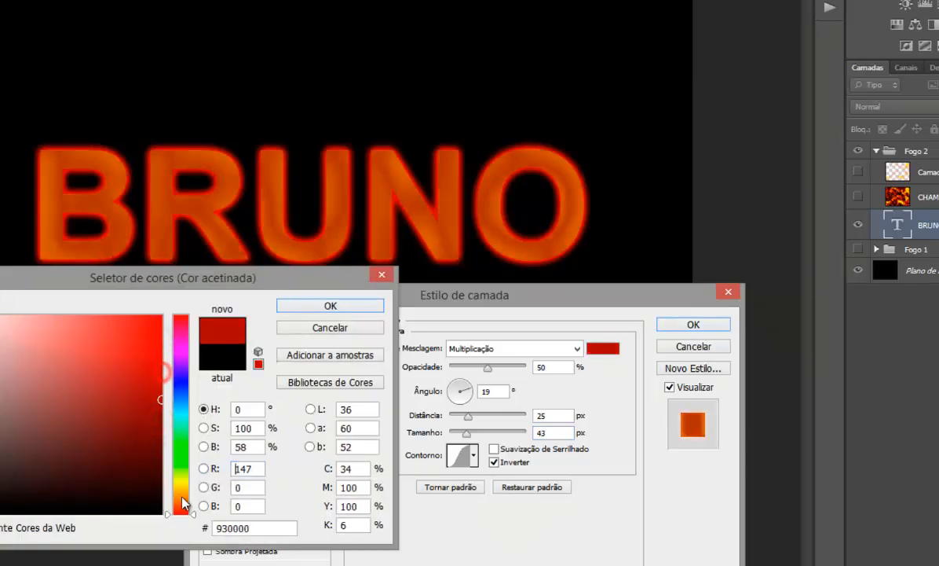
drag(182, 509, 188, 482)
click(147, 332)
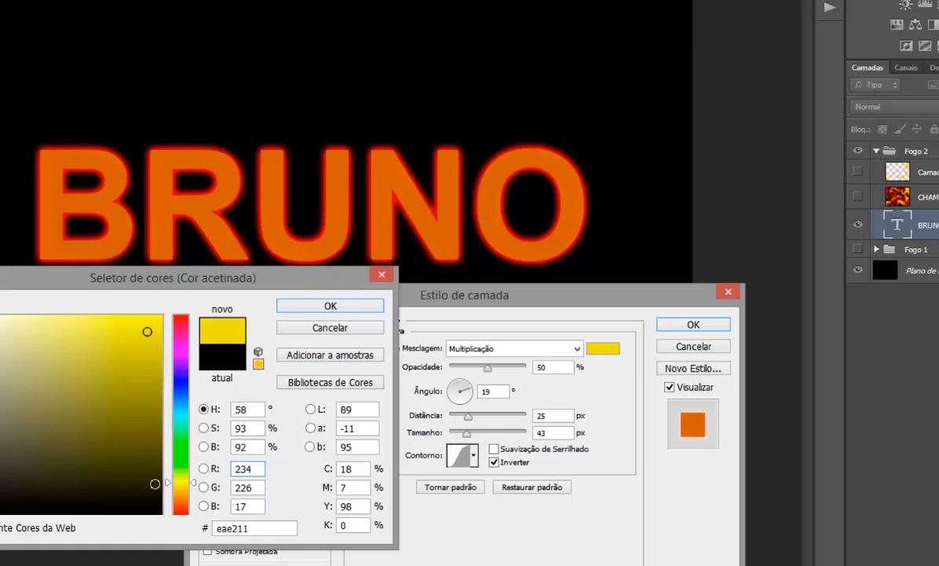
click(187, 505)
click(147, 426)
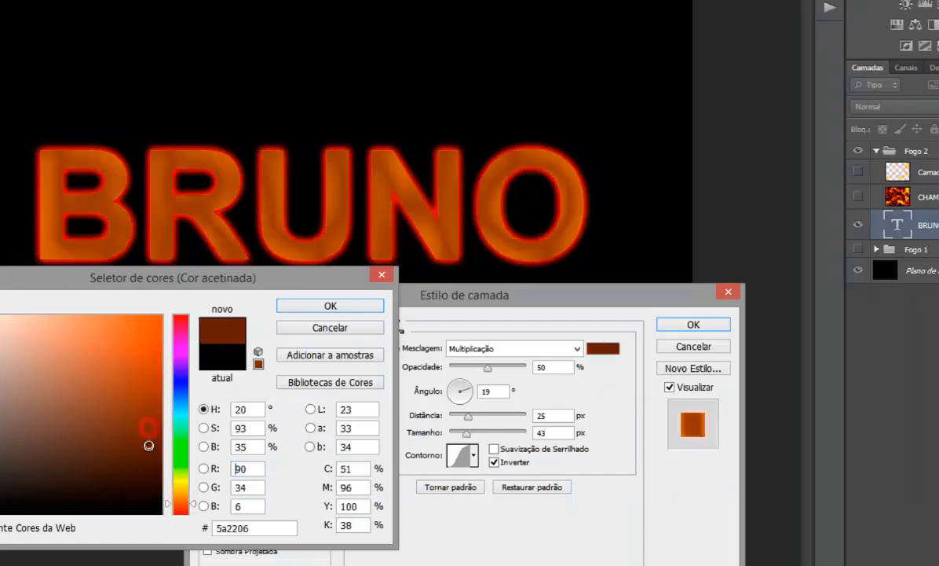
click(329, 305)
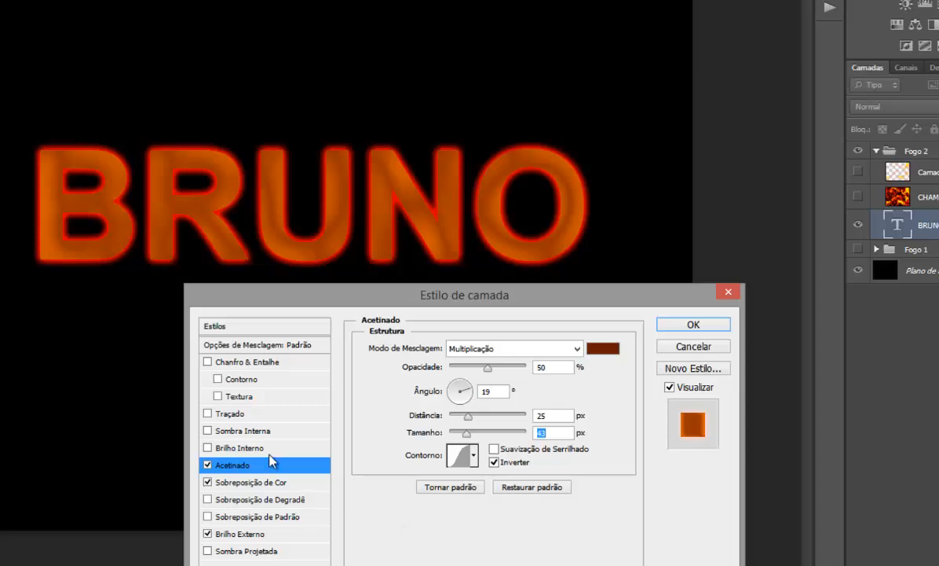
Step: Add an Inner Glow to the name text in yellow ffff00
click(250, 447)
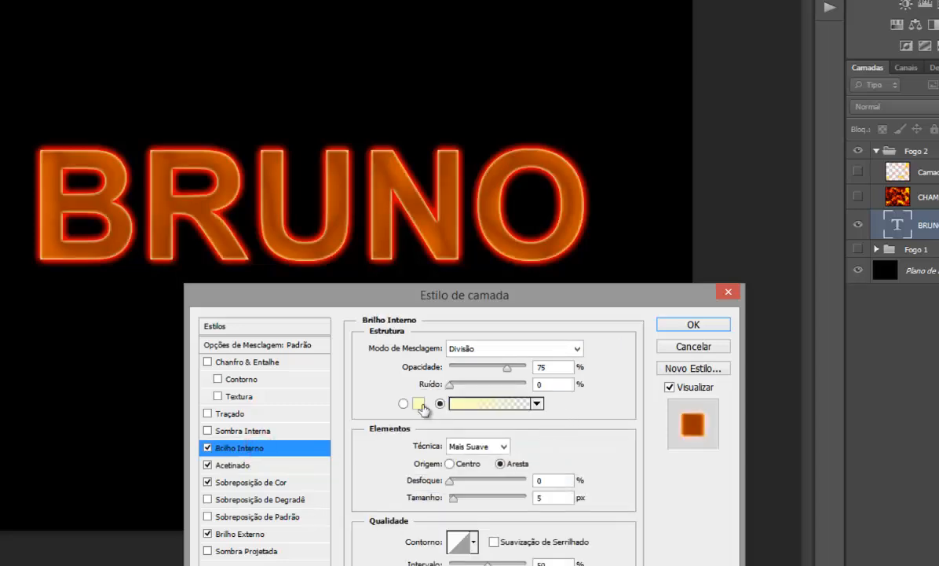
click(418, 403)
click(116, 351)
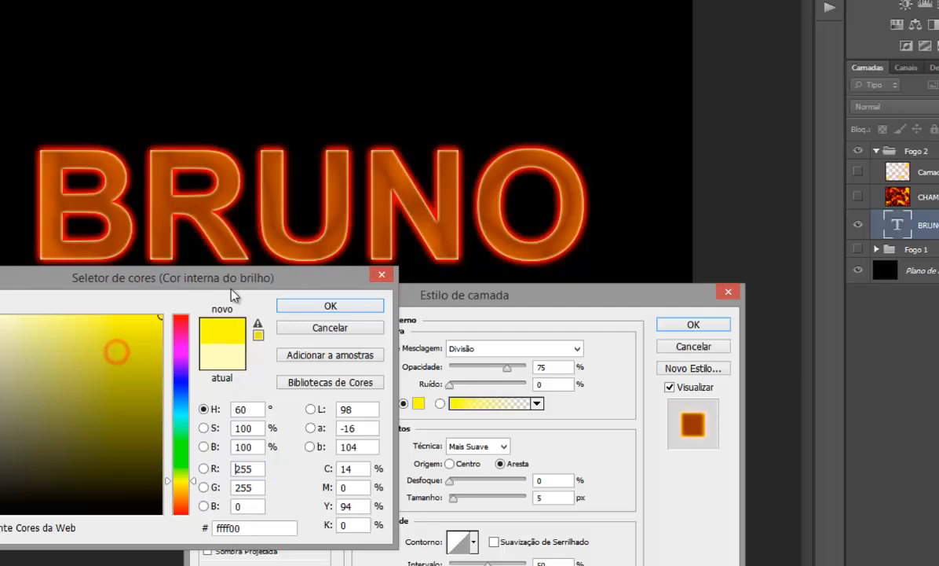
click(347, 306)
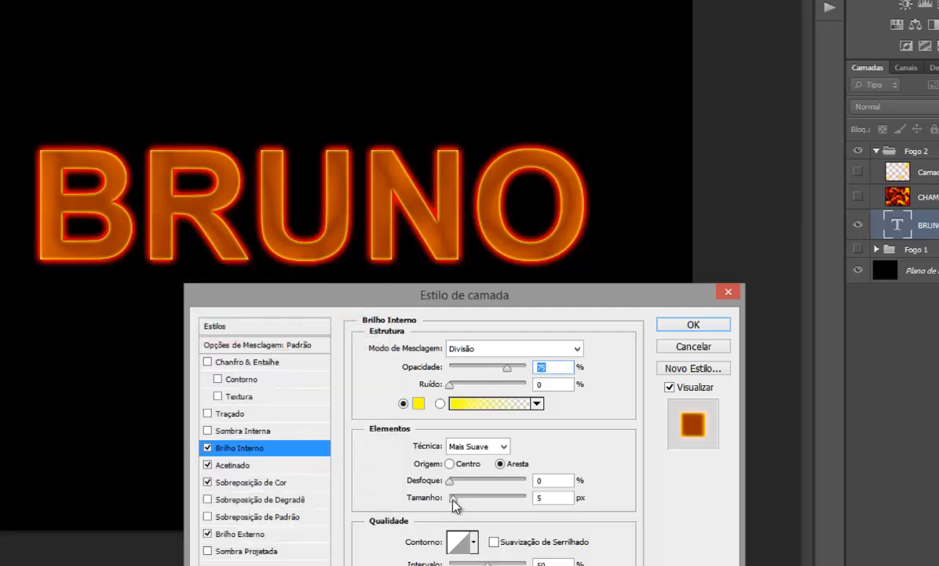
Step: Set the Inner Glow to 100% opacity, 10 px size and 8% choke, and uncover the text for checking
drag(507, 367, 528, 366)
drag(454, 500, 457, 499)
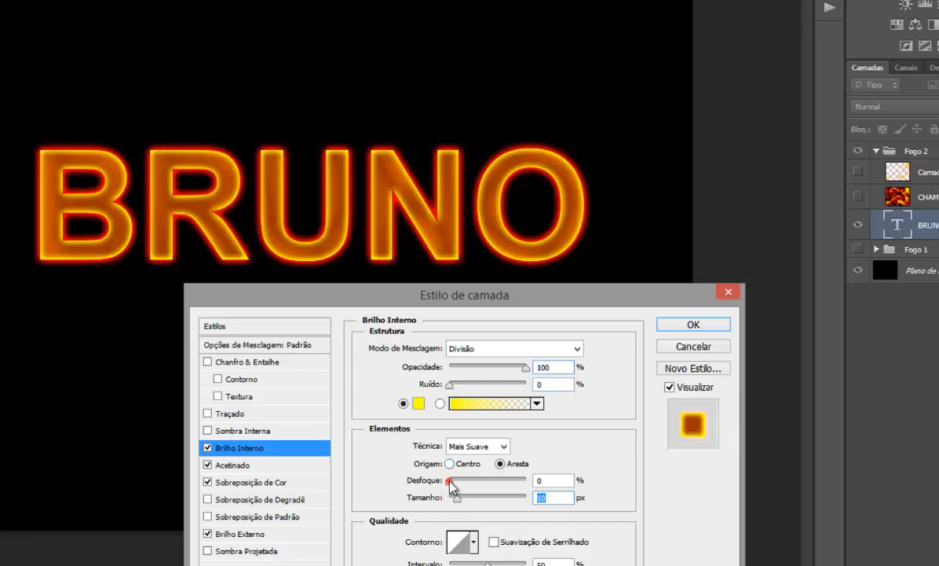
click(450, 482)
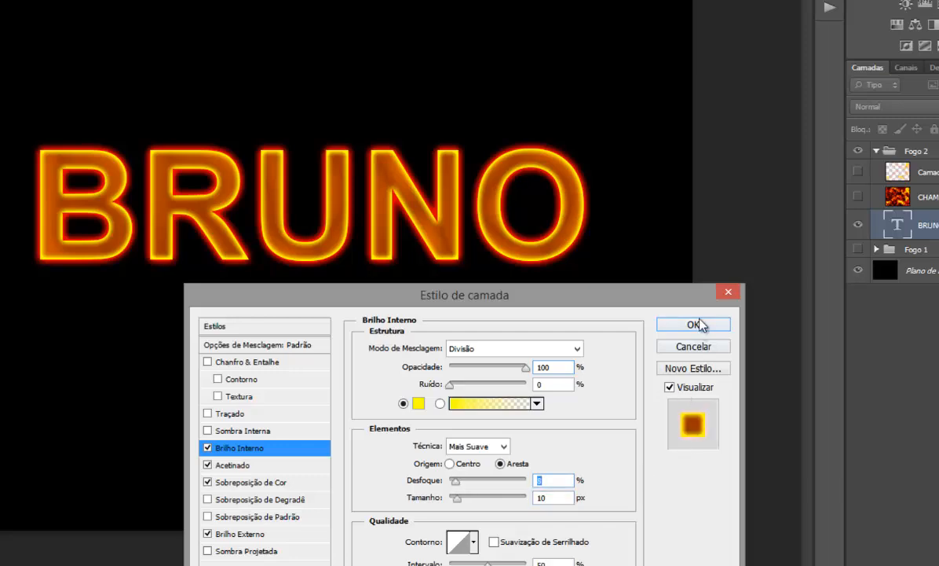
drag(580, 303, 642, 98)
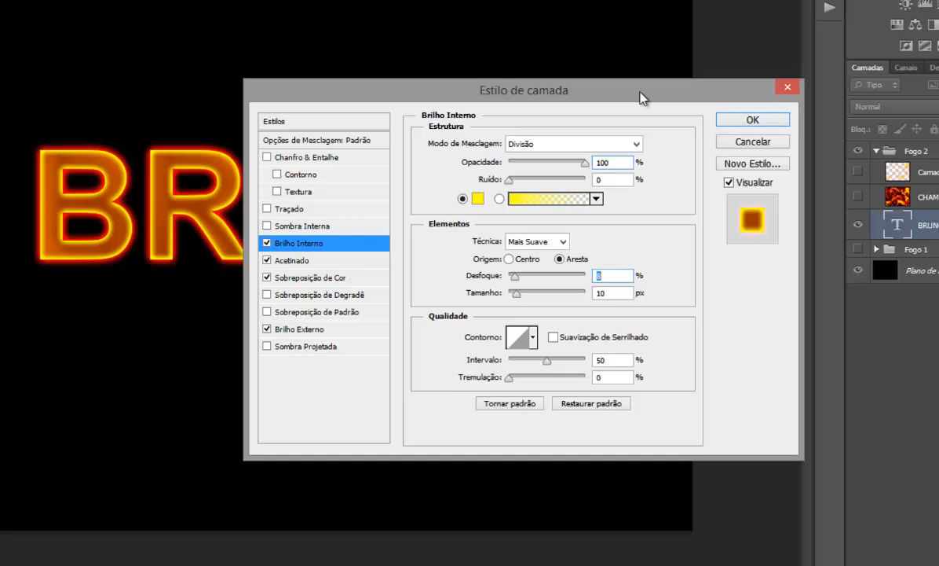
drag(574, 92, 416, 270)
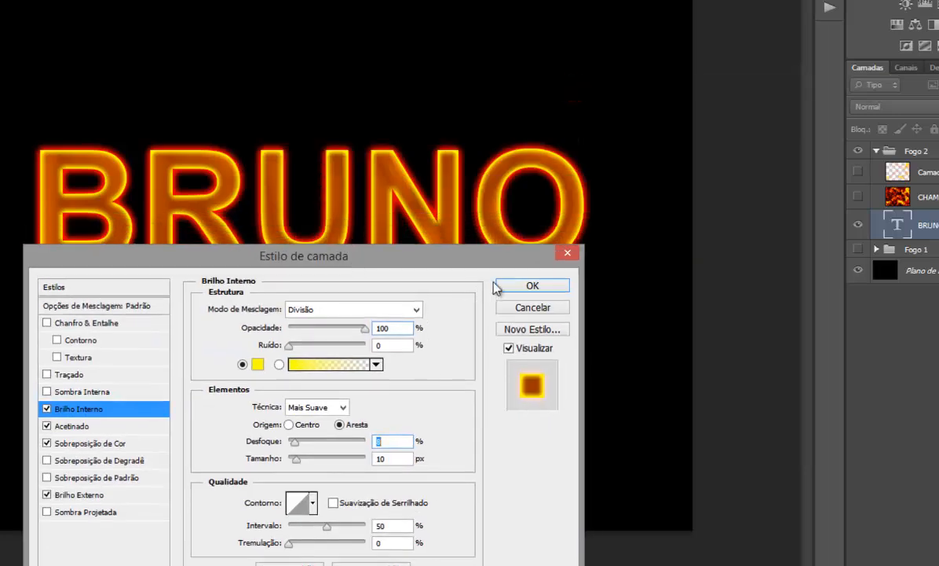
Step: Apply the layer styles to the name text, and rasterize both the text and its layer style
click(522, 287)
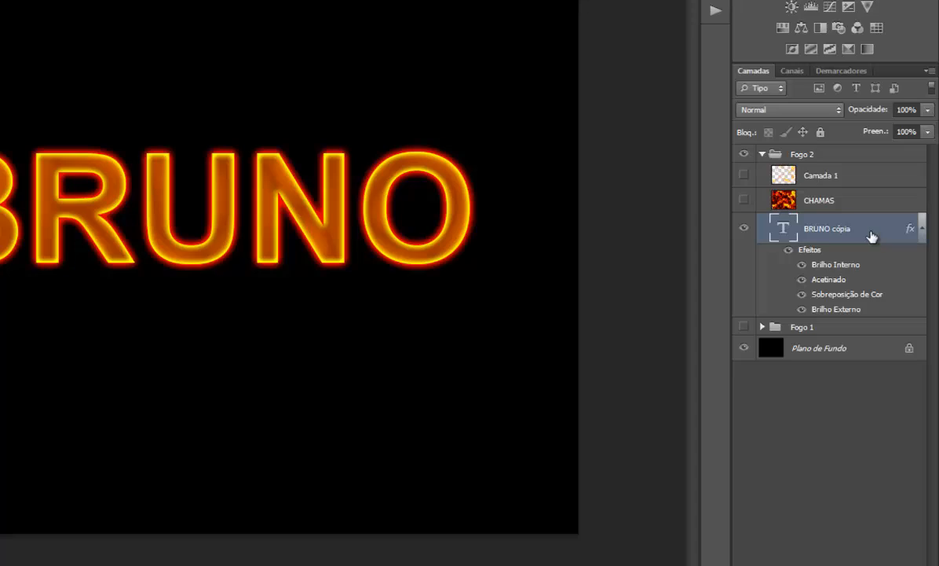
right_click(870, 235)
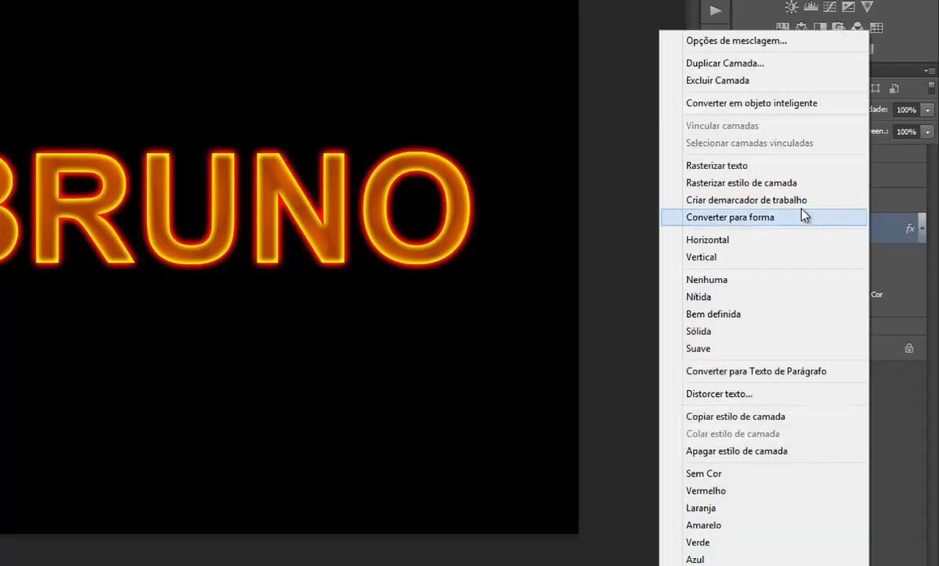
click(795, 169)
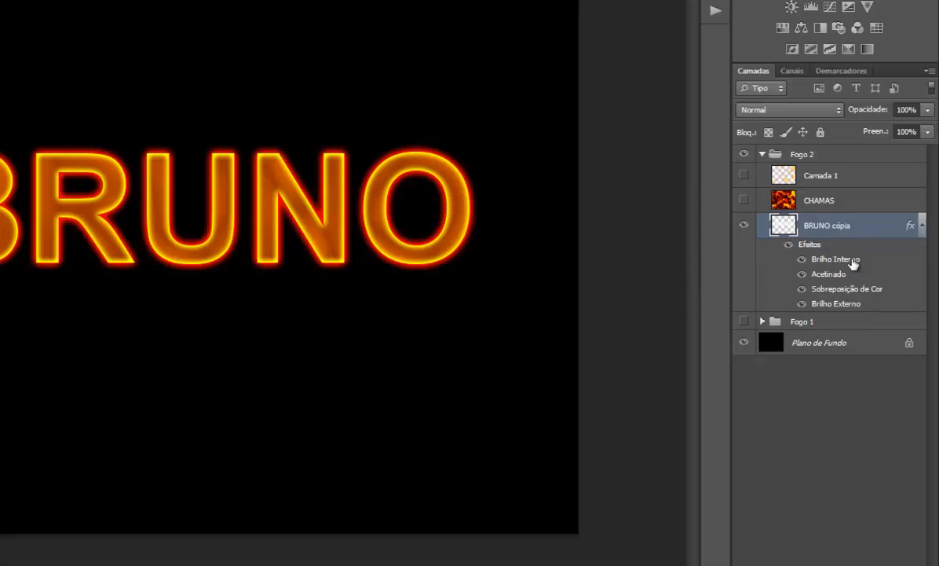
right_click(865, 230)
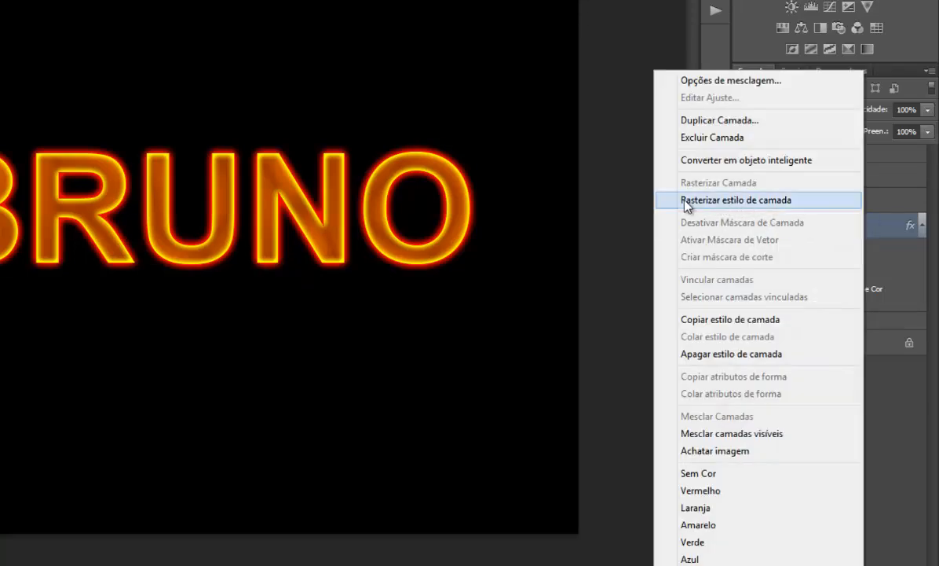
click(784, 202)
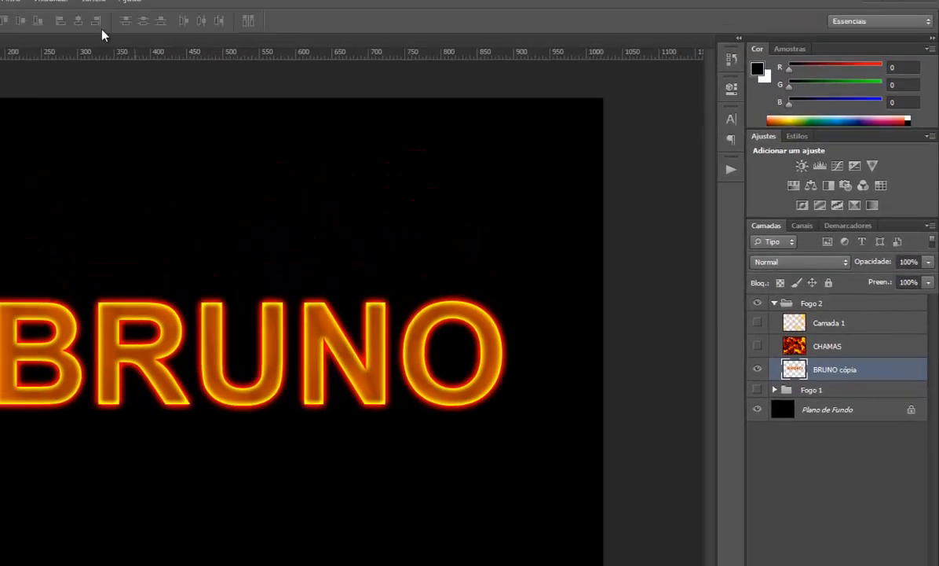
Step: Warp the edges of the name's first letter into flame-like ripples with the Liquify filter, using brush size 20 and pressure 100
click(18, 11)
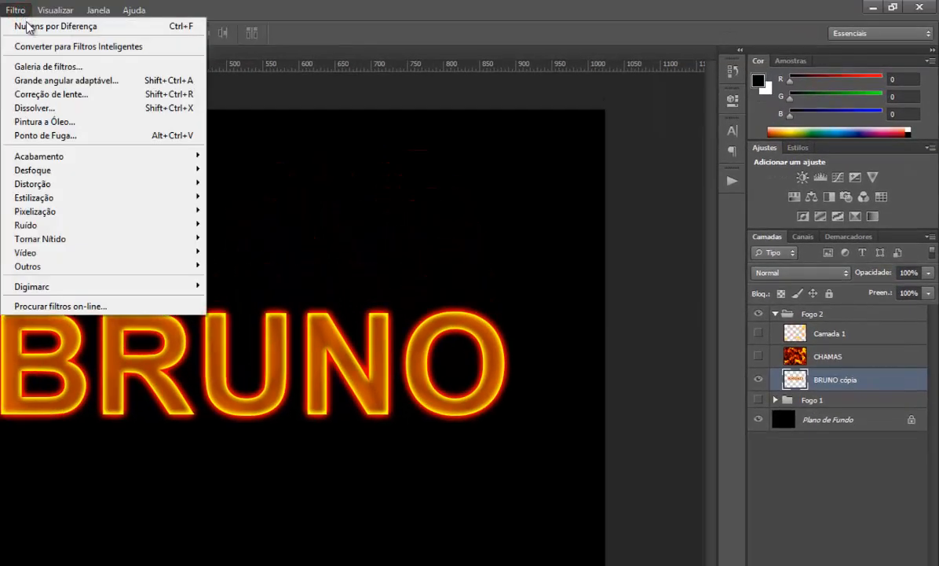
click(60, 108)
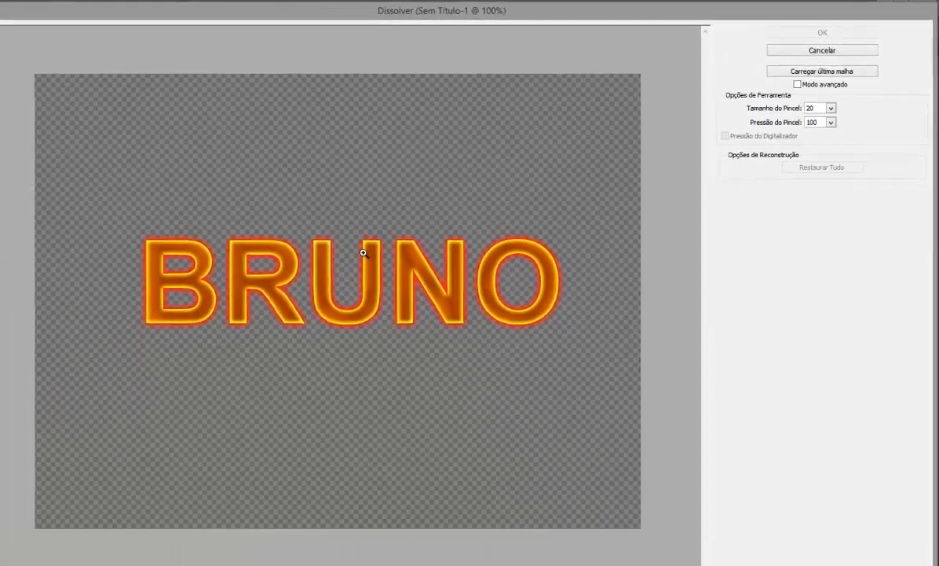
key(ctrl+plus)
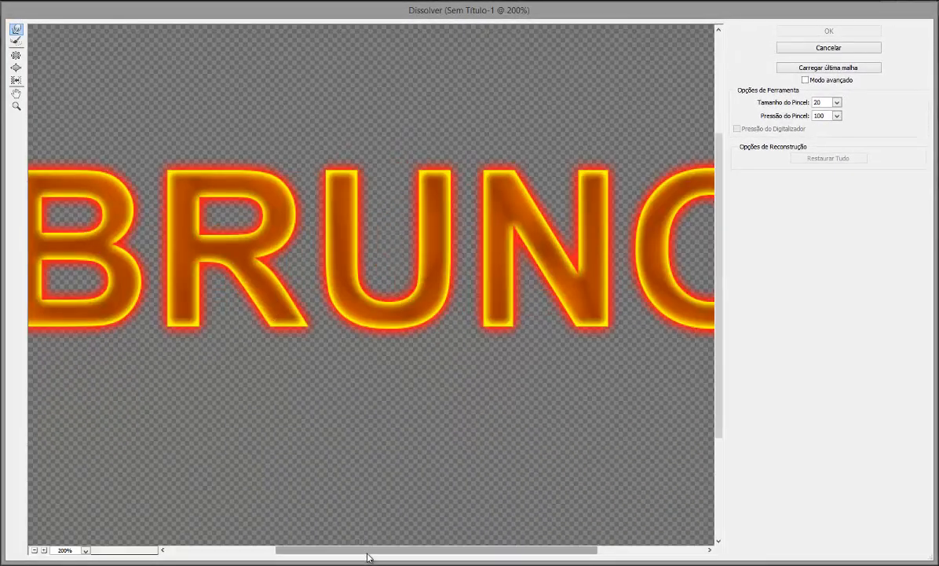
drag(367, 550, 321, 549)
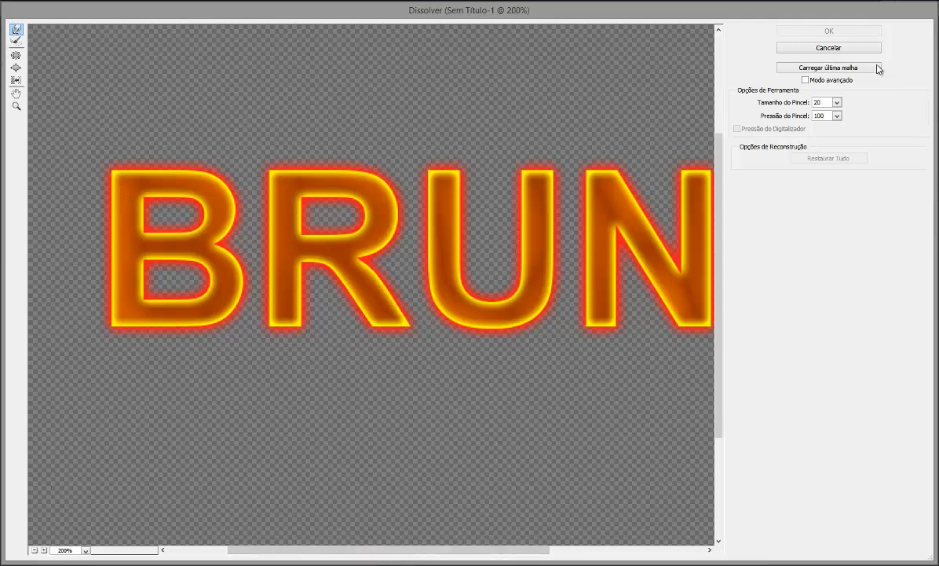
double_click(825, 101)
mouse_move(114, 227)
mouse_down()
mouse_move(109, 325)
mouse_move(204, 326)
mouse_move(234, 306)
mouse_move(241, 269)
mouse_move(215, 247)
mouse_move(234, 210)
mouse_move(230, 190)
mouse_move(169, 172)
mouse_up()
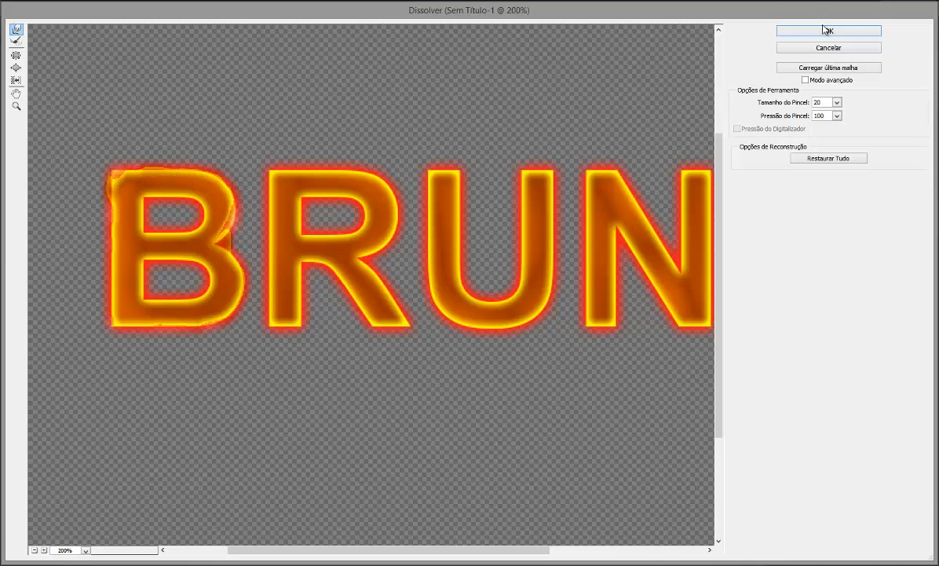
click(782, 31)
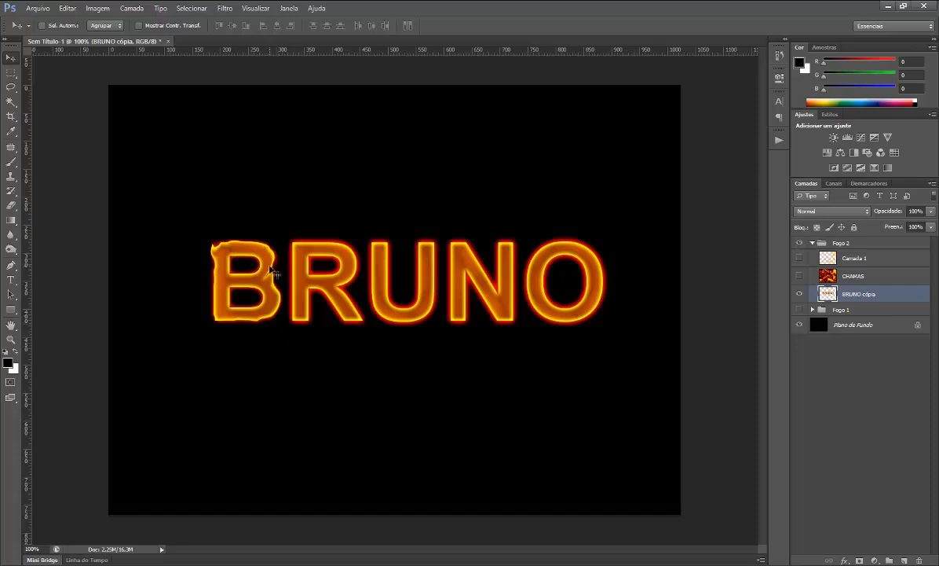
Step: Warp the edges of the remaining letters with Liquify and touch up the first letter's inner openings
click(224, 8)
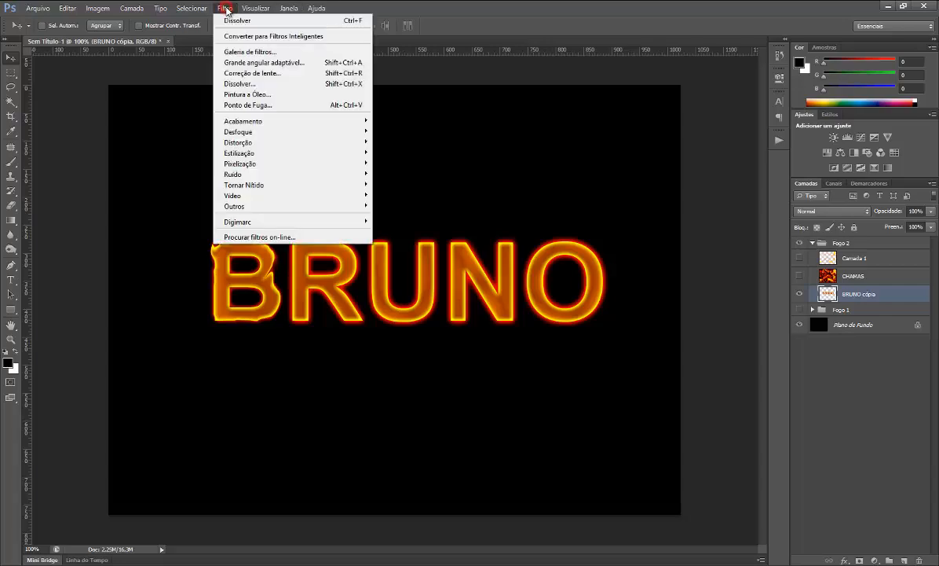
click(238, 83)
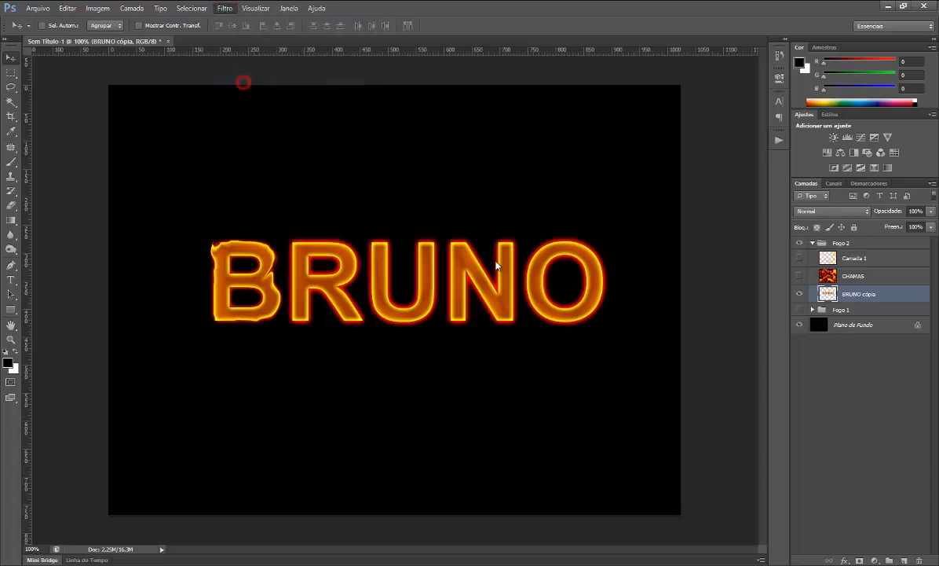
key(ctrl+plus)
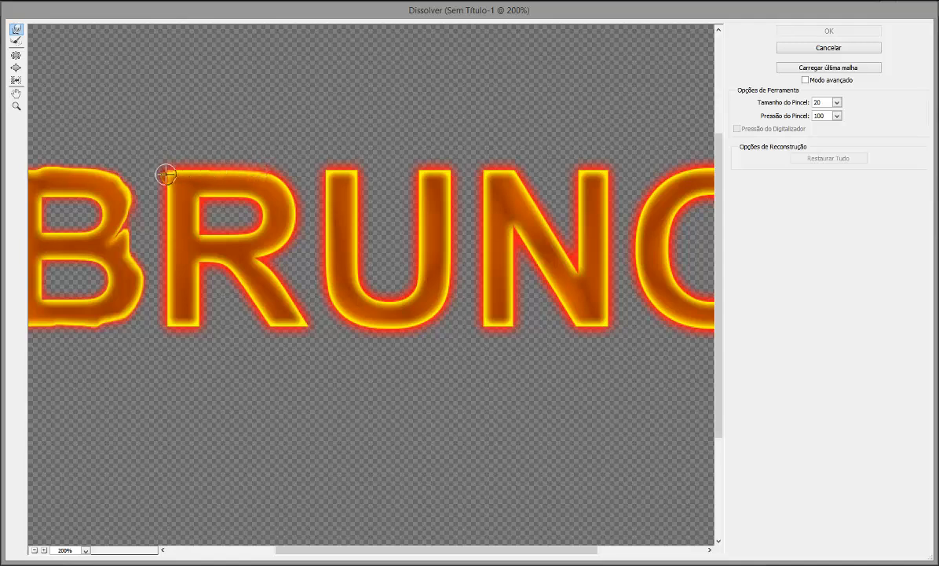
mouse_move(168, 174)
mouse_down()
mouse_move(166, 317)
mouse_move(186, 325)
mouse_move(198, 322)
mouse_move(196, 269)
mouse_move(229, 280)
mouse_move(278, 326)
mouse_move(299, 322)
mouse_move(245, 201)
mouse_move(201, 207)
mouse_move(228, 228)
mouse_move(321, 181)
mouse_move(332, 291)
mouse_move(362, 324)
mouse_move(412, 329)
mouse_move(441, 297)
mouse_move(448, 233)
mouse_move(447, 173)
mouse_move(423, 168)
mouse_move(419, 258)
mouse_move(399, 297)
mouse_move(361, 271)
mouse_move(357, 192)
mouse_move(345, 170)
mouse_move(393, 206)
mouse_move(486, 174)
mouse_move(482, 323)
mouse_move(511, 324)
mouse_move(517, 236)
mouse_move(576, 325)
mouse_move(602, 311)
mouse_move(604, 171)
mouse_move(582, 194)
mouse_move(578, 263)
mouse_move(512, 174)
mouse_up()
drag(476, 551, 538, 551)
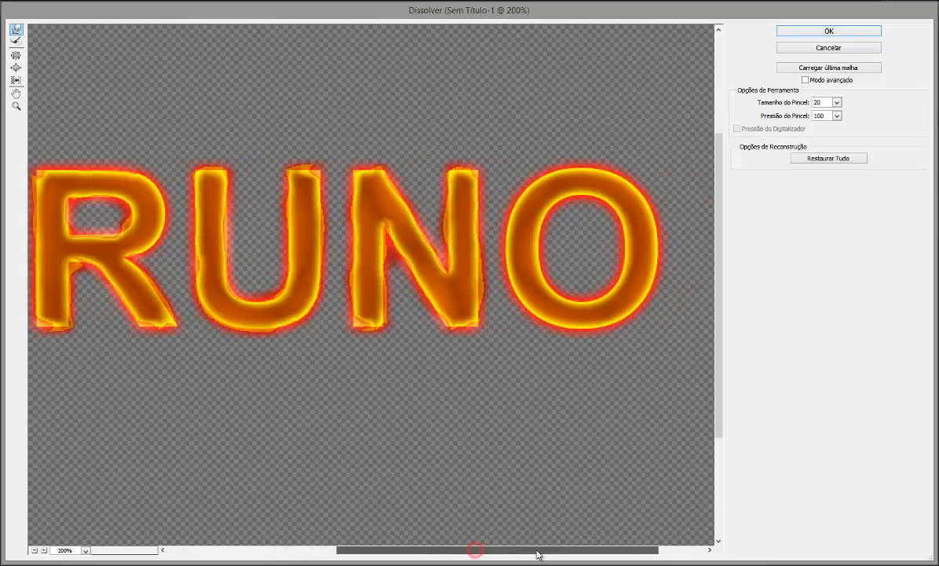
mouse_move(574, 194)
mouse_down()
mouse_move(541, 269)
mouse_move(577, 299)
mouse_move(614, 273)
mouse_move(624, 220)
mouse_move(577, 197)
mouse_move(556, 172)
mouse_move(514, 229)
mouse_move(516, 287)
mouse_move(567, 331)
mouse_up()
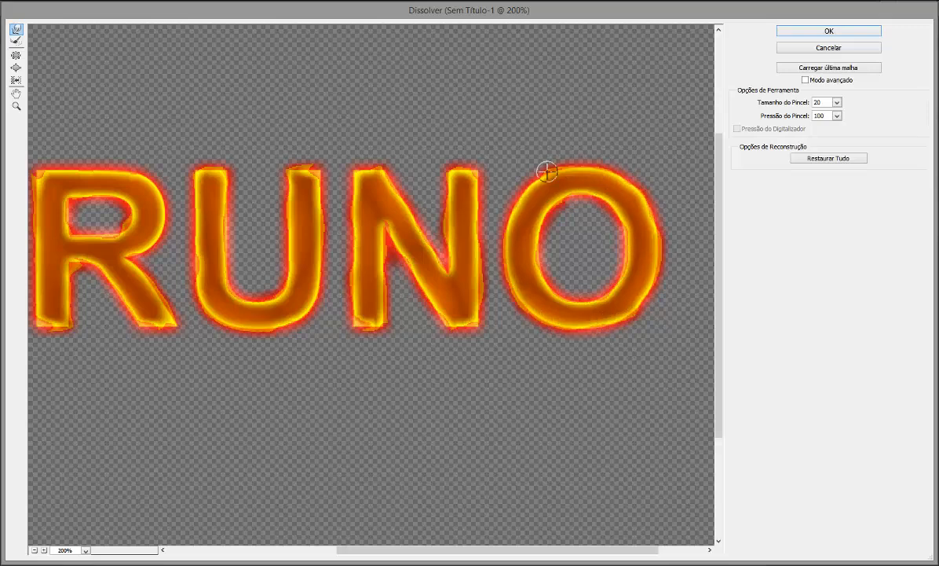
drag(498, 550, 371, 550)
mouse_move(179, 213)
mouse_down()
mouse_move(203, 233)
mouse_move(230, 218)
mouse_move(197, 199)
mouse_move(179, 289)
mouse_move(212, 296)
mouse_move(241, 277)
mouse_move(197, 262)
mouse_move(176, 275)
mouse_up()
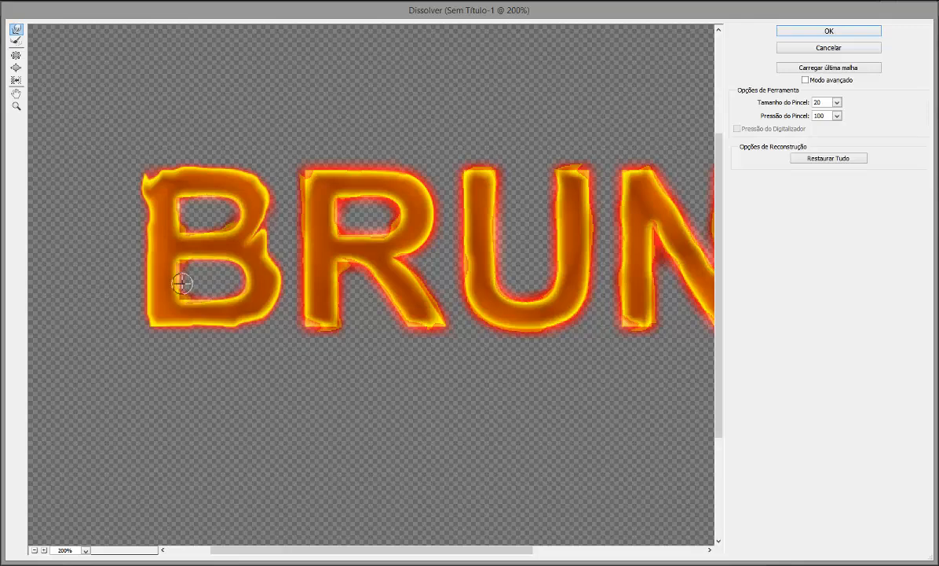
click(817, 31)
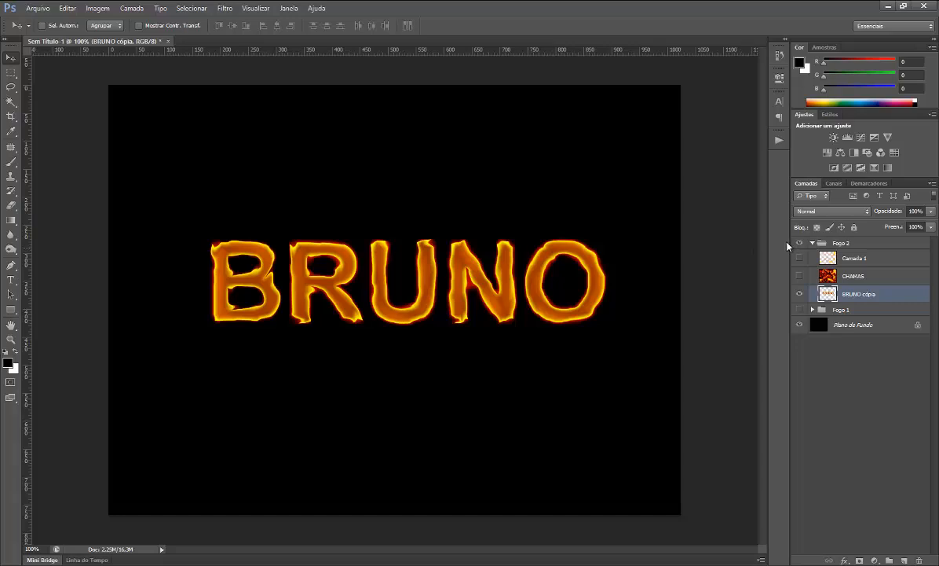
Step: Show the extracted flames layer Camada 1 and shift its flames over the name's first letters
click(862, 260)
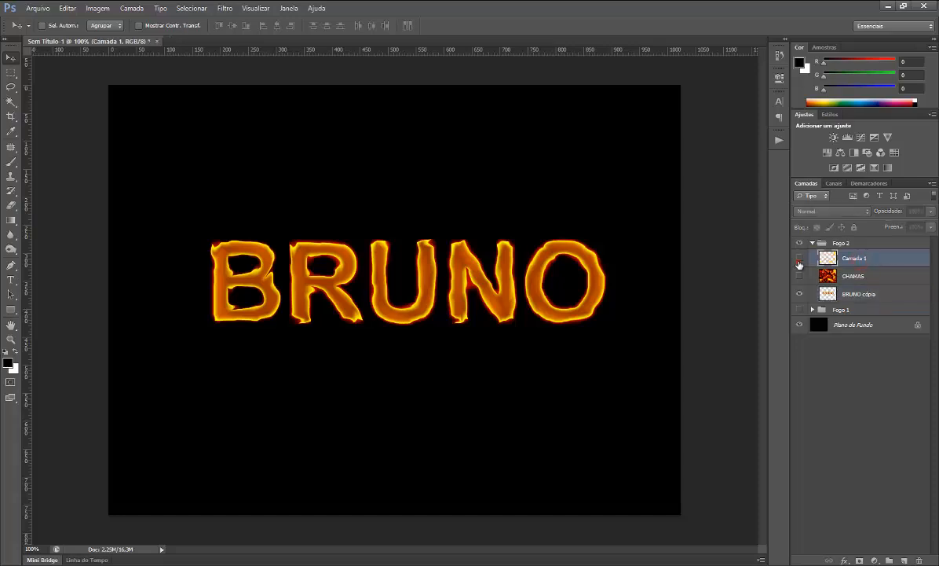
click(799, 261)
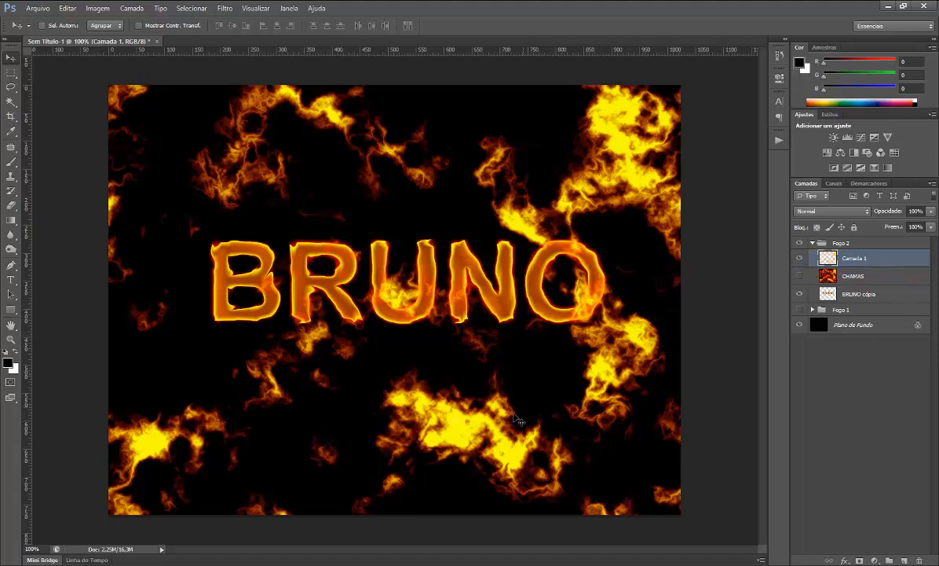
drag(626, 174, 483, 174)
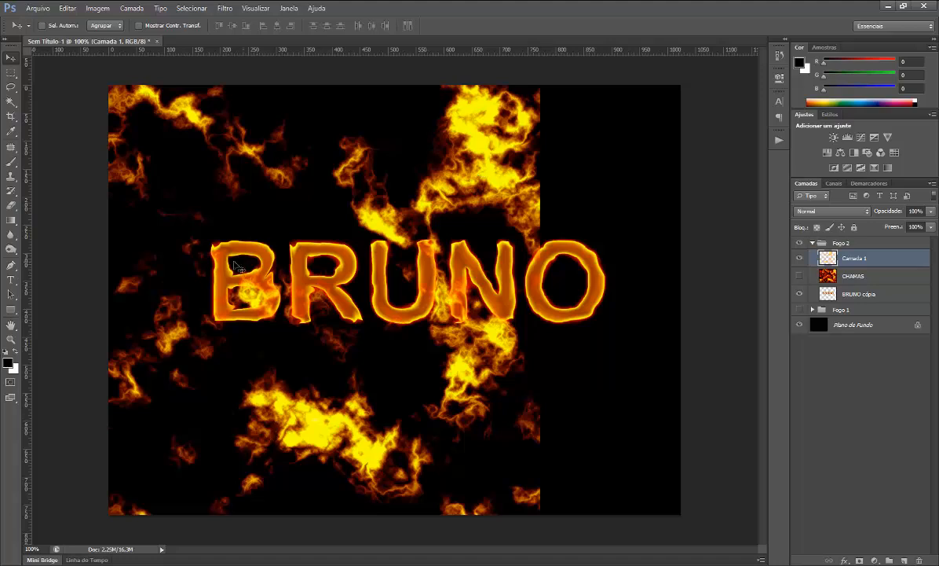
drag(486, 410, 245, 328)
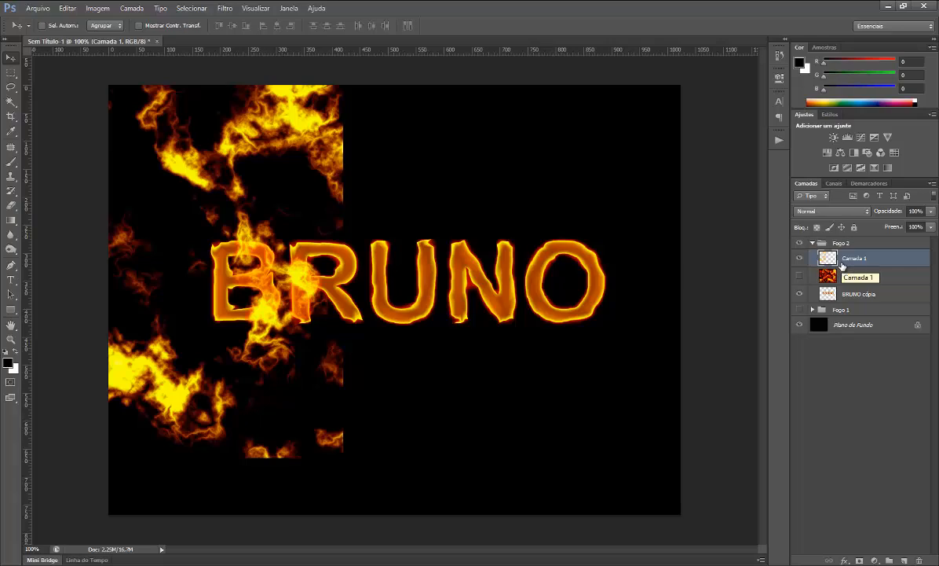
Step: Duplicate the Camada 1 flames layer and name the copy Base Chamas
key(ctrl+j)
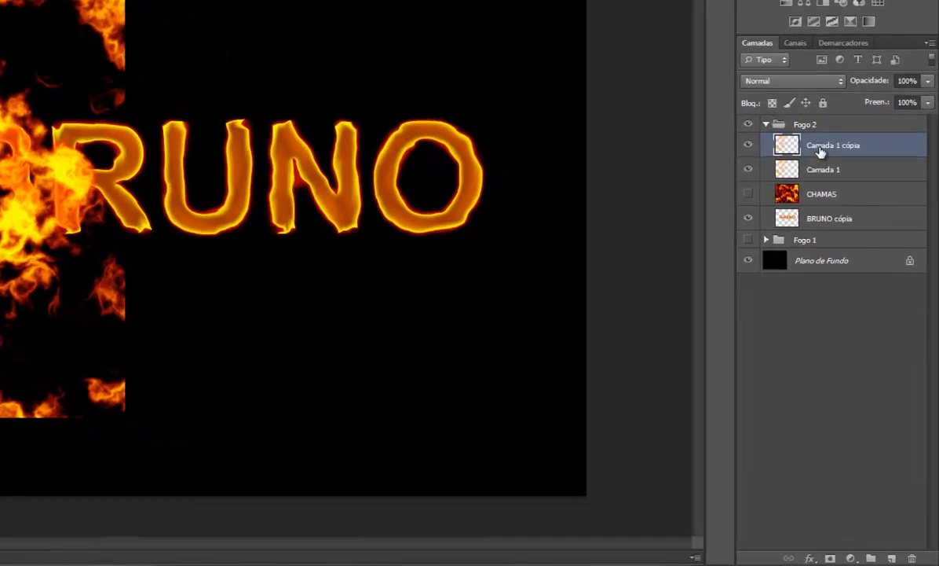
double_click(839, 212)
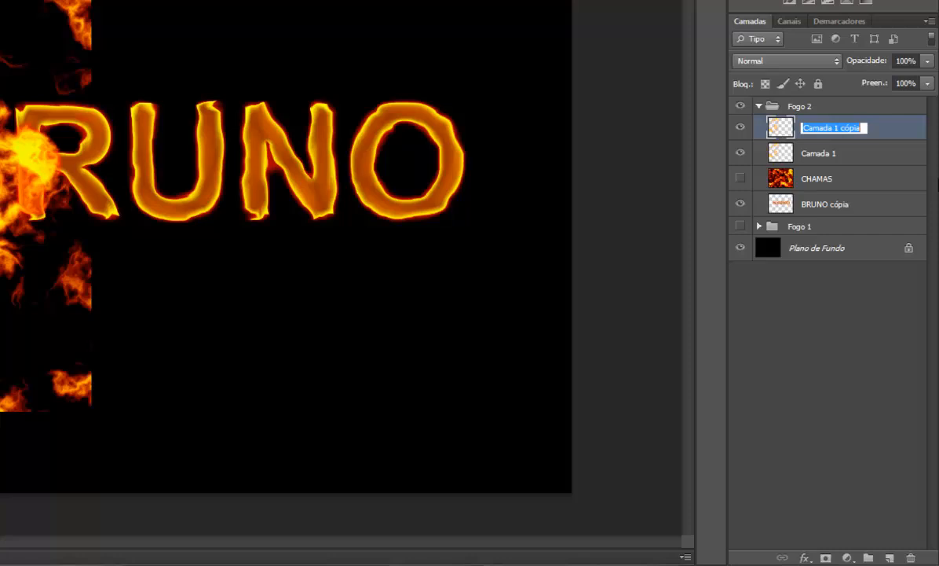
text(Se)
key(BackSpace)
key(BackSpace)
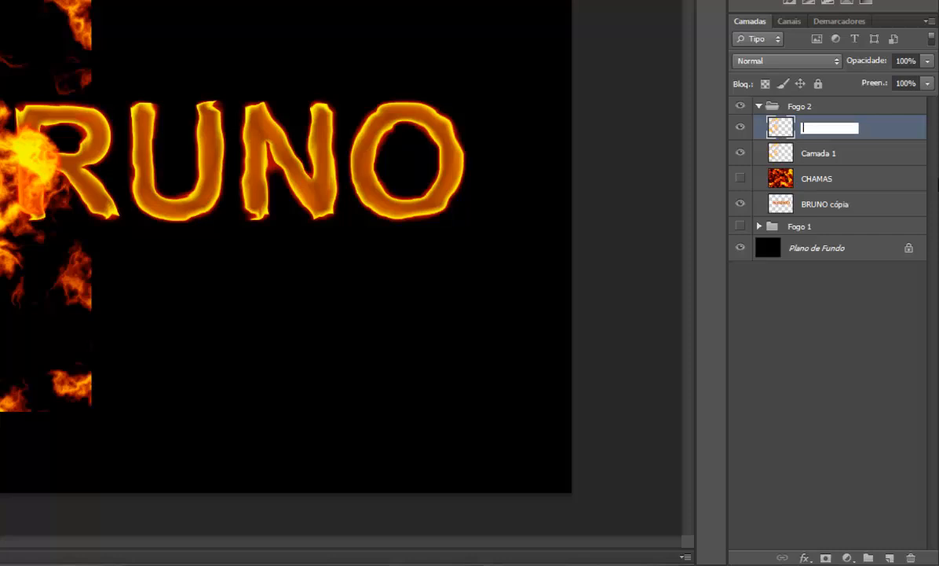
text(Base Chamas)
key(Return)
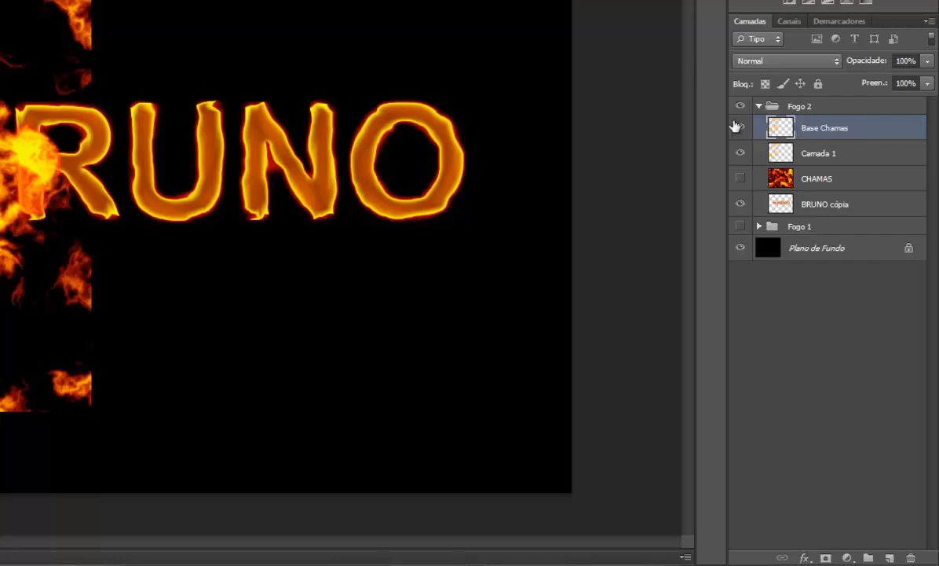
Step: Move the Base Chamas flames back across the whole canvas and hide that layer
drag(179, 5, 544, 41)
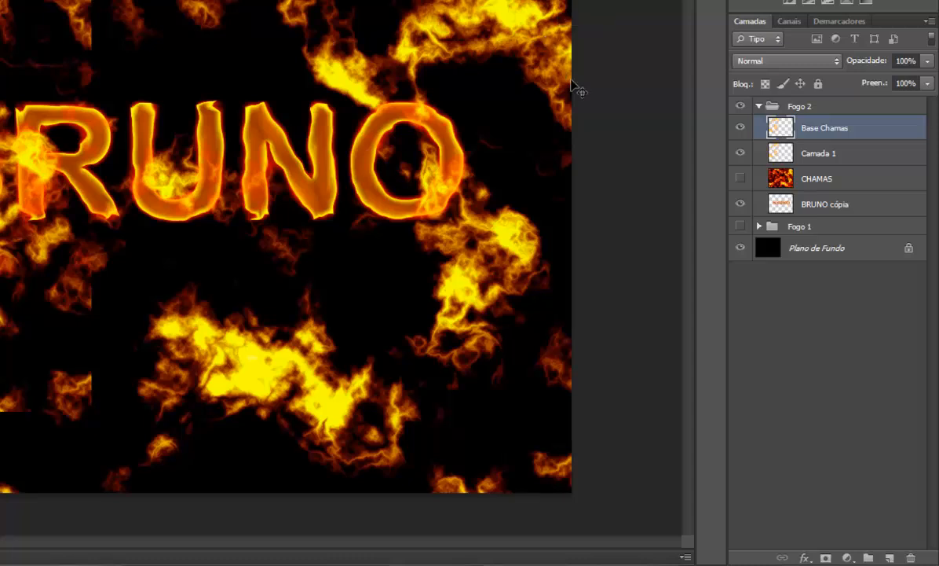
click(741, 128)
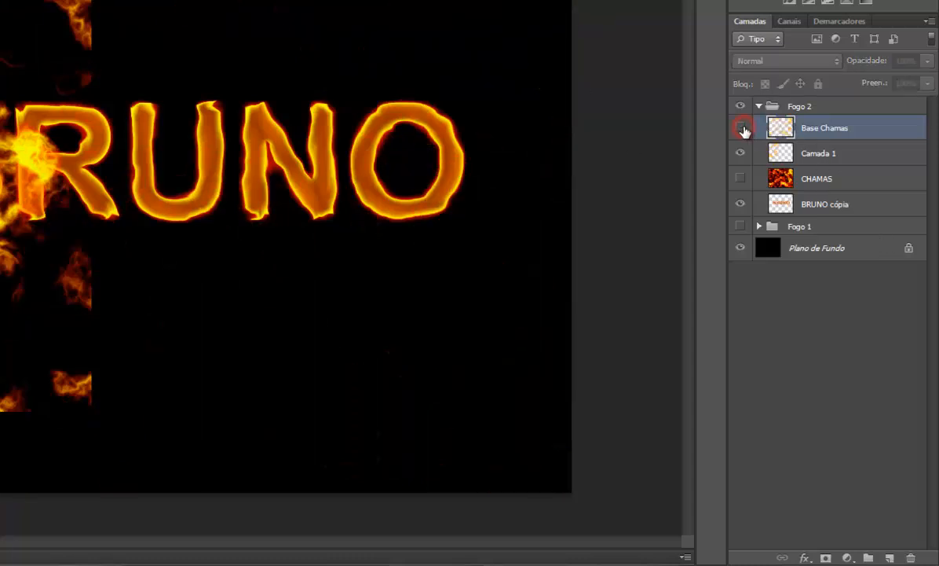
Step: Rename the Camada 1 flames layer as Fogo1
click(831, 155)
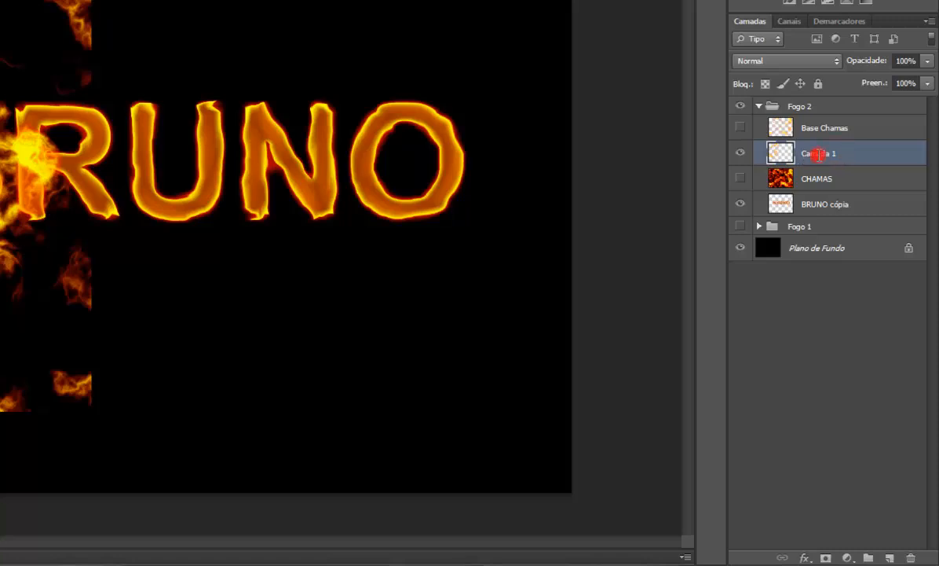
double_click(818, 154)
text(Fogo2)
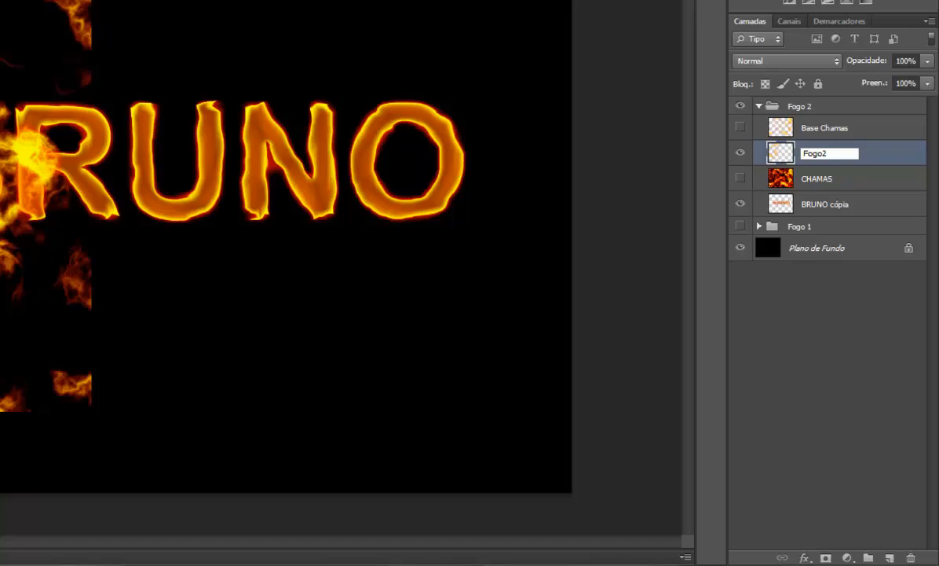
key(BackSpace)
text(1)
key(Return)
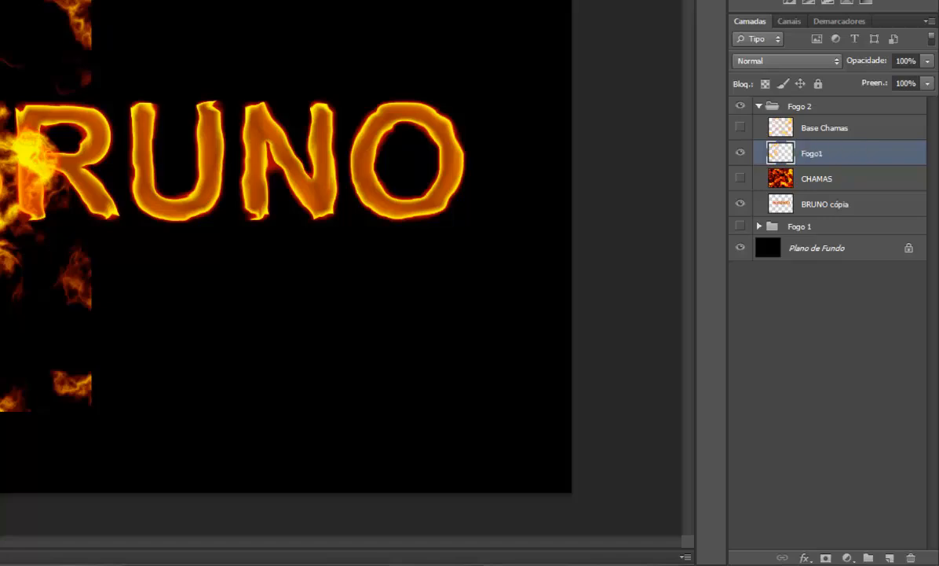
Step: Position the Fogo1 flames over the letter B and erase all surrounding flames with a soft 90 px eraser
drag(41, 265, 138, 289)
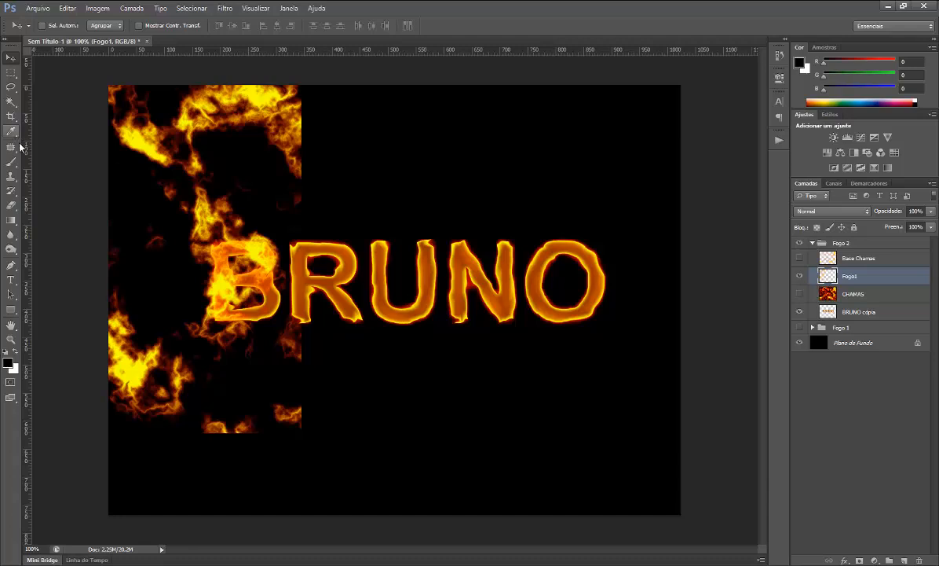
click(11, 205)
mouse_move(263, 237)
mouse_down()
mouse_move(294, 226)
mouse_move(275, 147)
mouse_move(284, 96)
mouse_up()
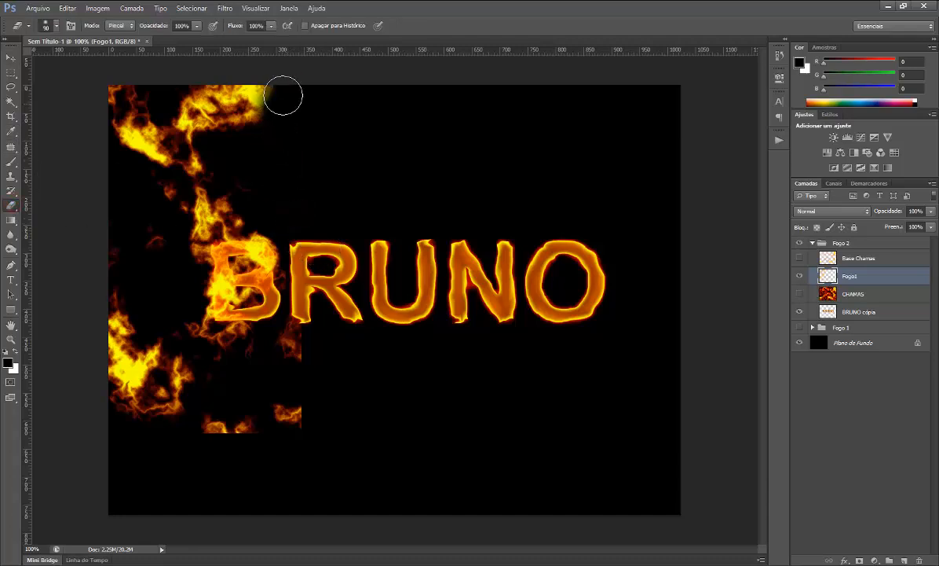
click(57, 28)
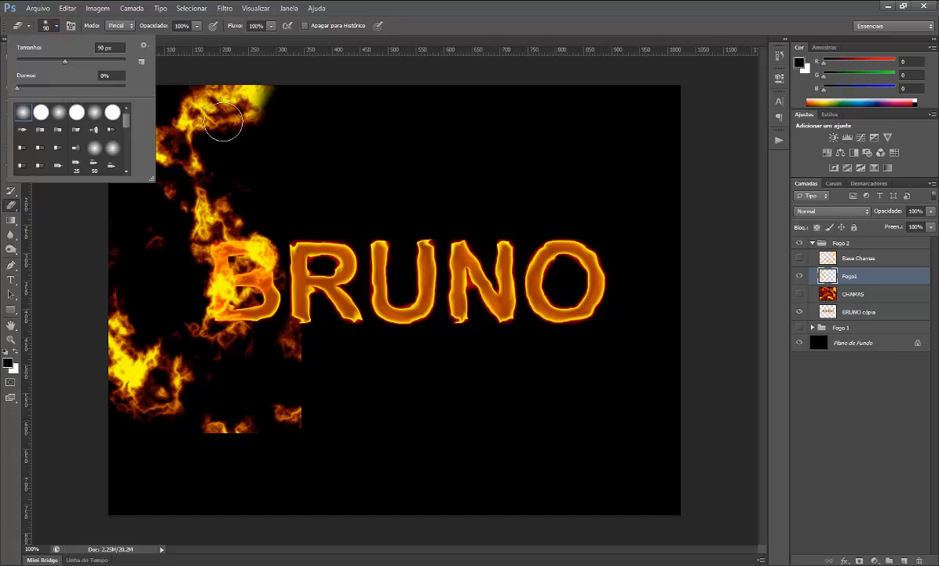
mouse_move(231, 109)
mouse_down()
mouse_move(172, 109)
mouse_move(193, 101)
mouse_move(174, 83)
mouse_move(216, 97)
mouse_move(275, 181)
mouse_move(201, 160)
mouse_move(199, 133)
mouse_move(186, 124)
mouse_move(123, 135)
mouse_move(176, 156)
mouse_move(152, 161)
mouse_move(172, 204)
mouse_move(152, 277)
mouse_up()
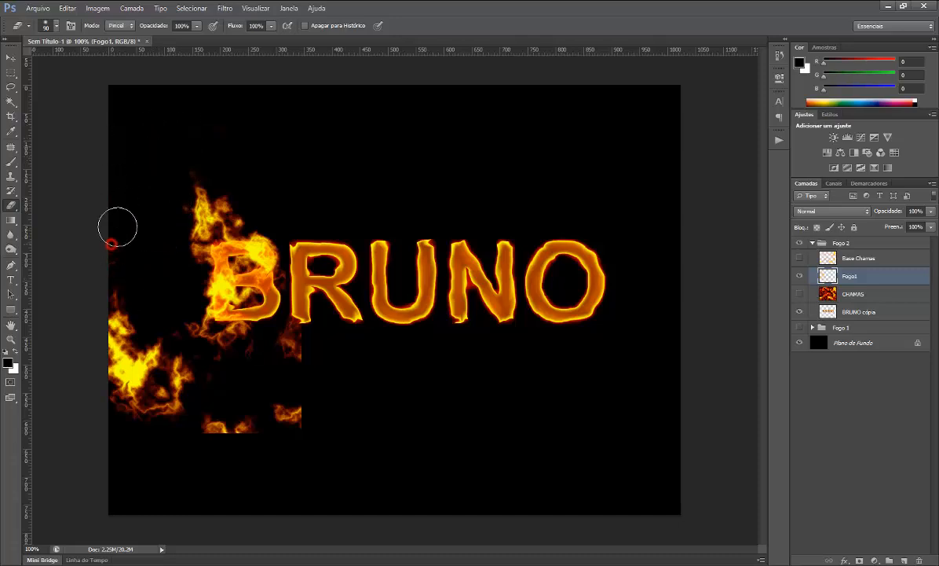
mouse_move(117, 224)
mouse_down()
mouse_move(128, 371)
mouse_move(134, 352)
mouse_move(186, 364)
mouse_move(178, 328)
mouse_move(218, 347)
mouse_move(292, 332)
mouse_up()
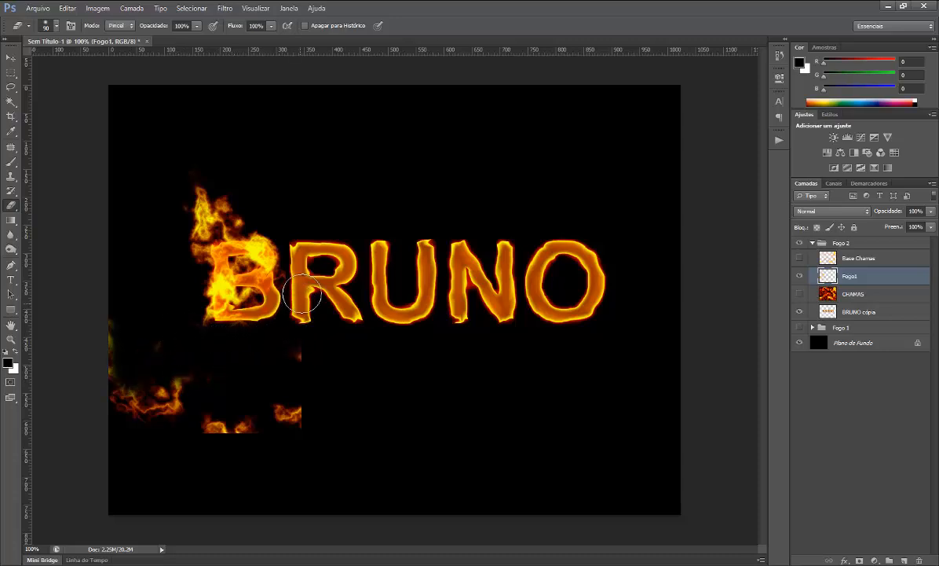
mouse_move(292, 379)
mouse_down()
mouse_move(343, 426)
mouse_move(176, 412)
mouse_move(275, 425)
mouse_move(186, 379)
mouse_up()
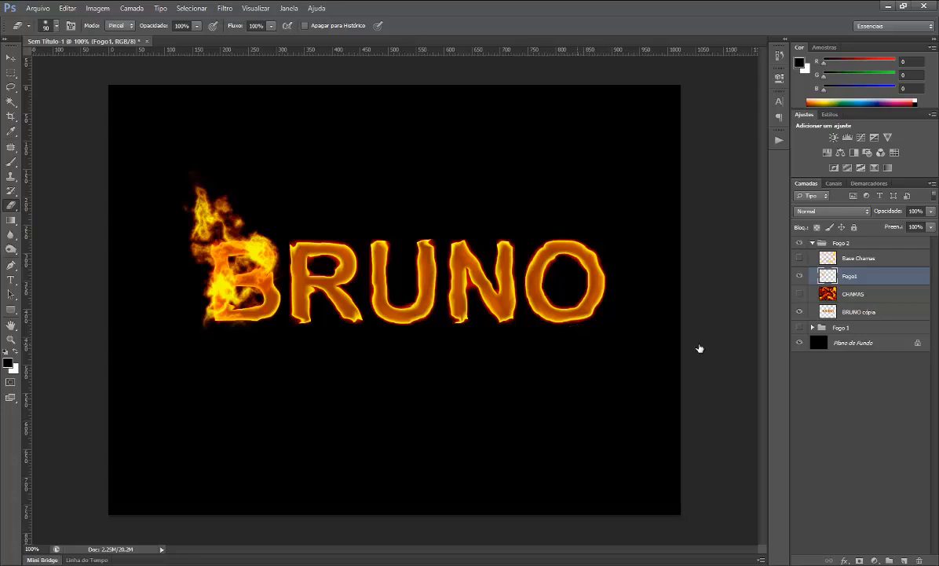
Step: Try the Fogo1 layer's blend modes from Multiplicação onward and settle on Clarear
click(868, 214)
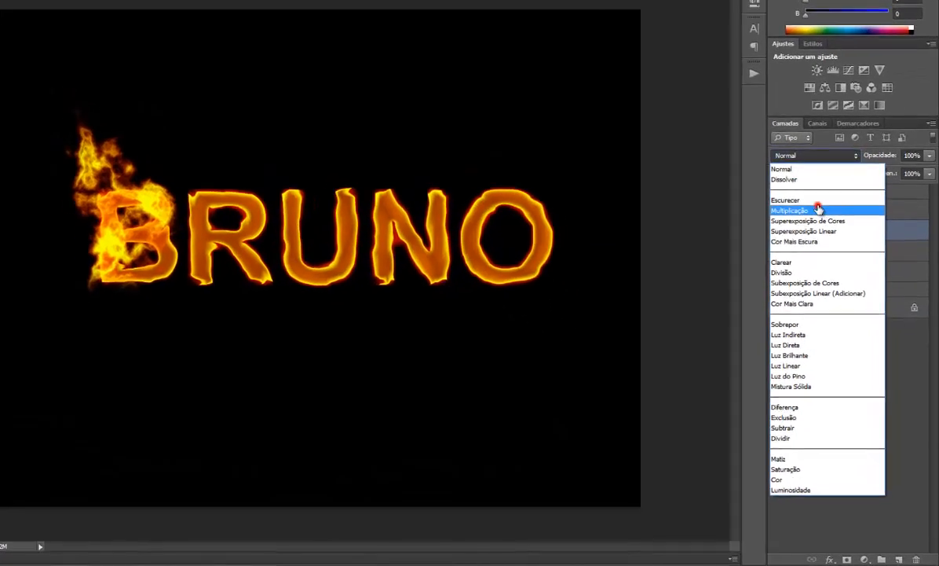
click(818, 209)
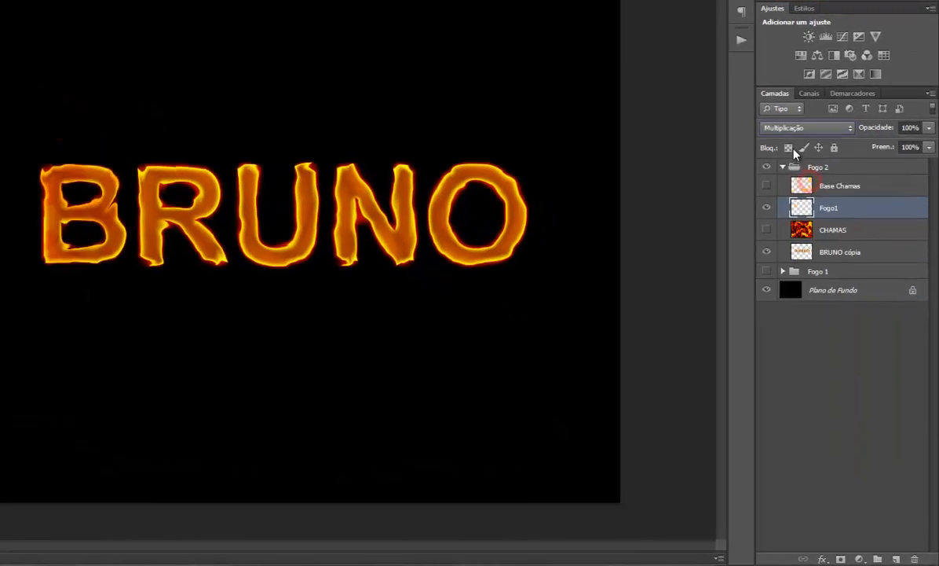
key(Down)
key(Down)
key(Down)
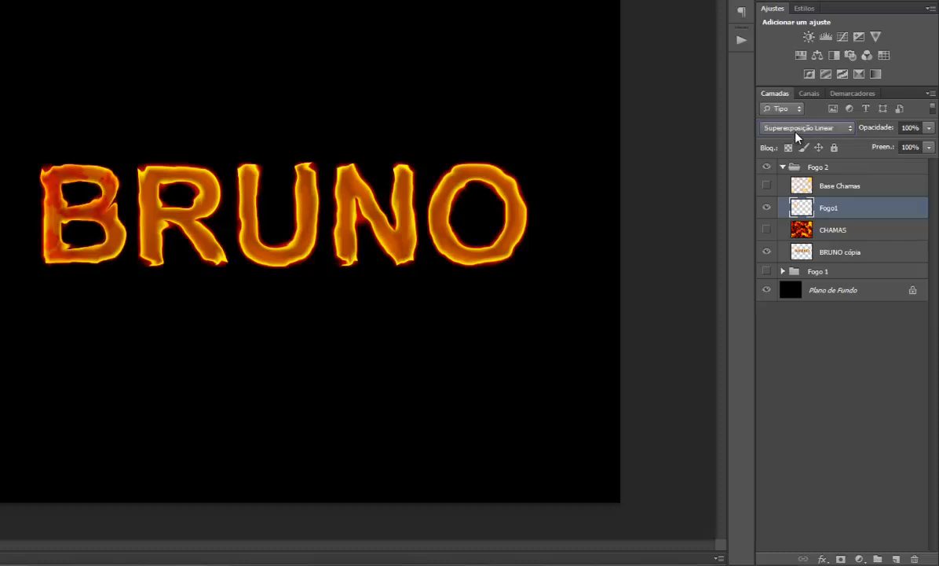
key(Down)
key(Down)
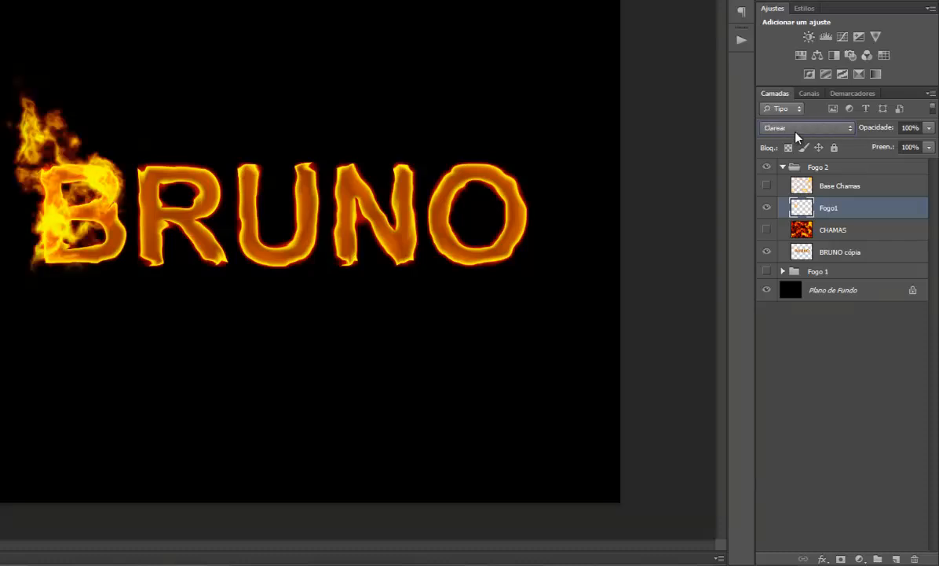
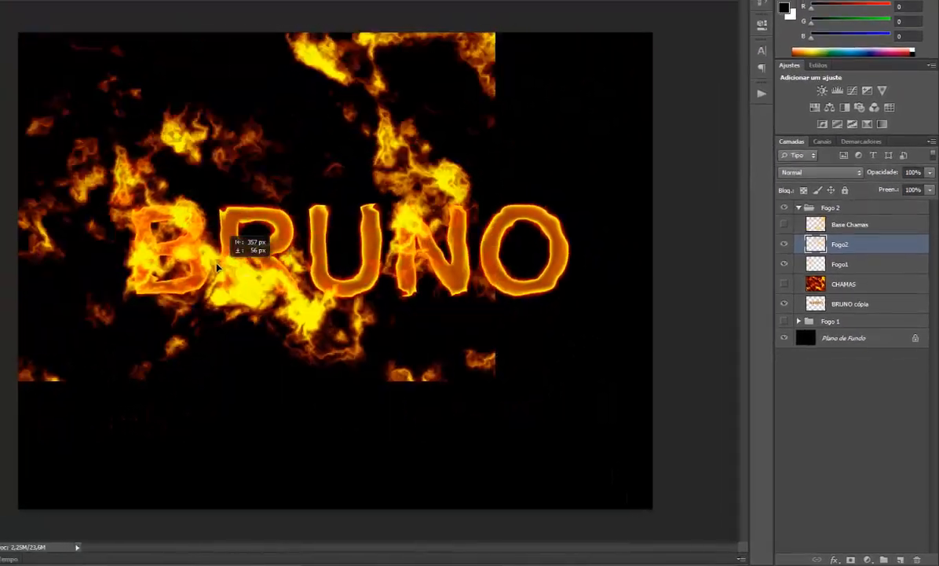
Step: Shift the Fogo2 flames across the canvas until a bright strand falls onto the top of the letter U
drag(217, 267, 309, 422)
drag(380, 197, 330, 161)
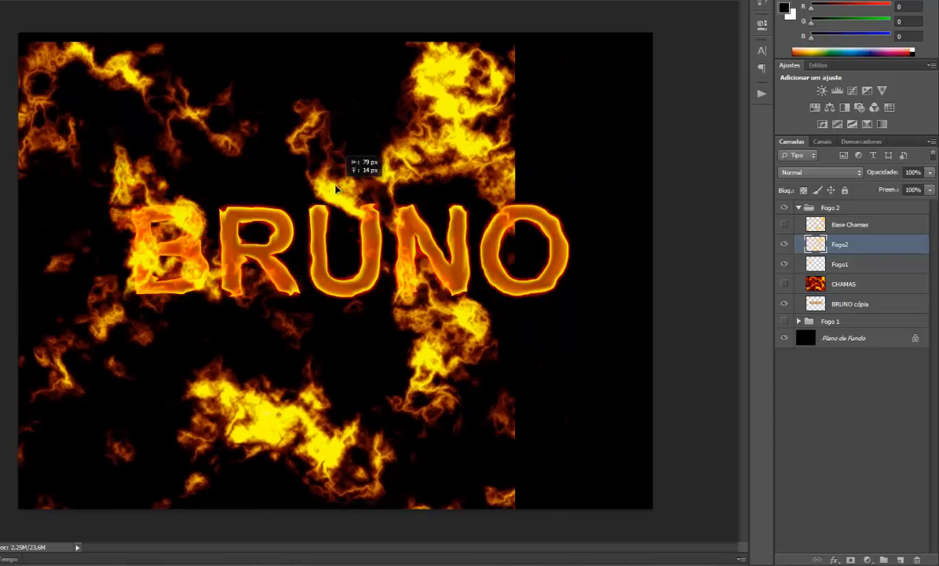
key(super)
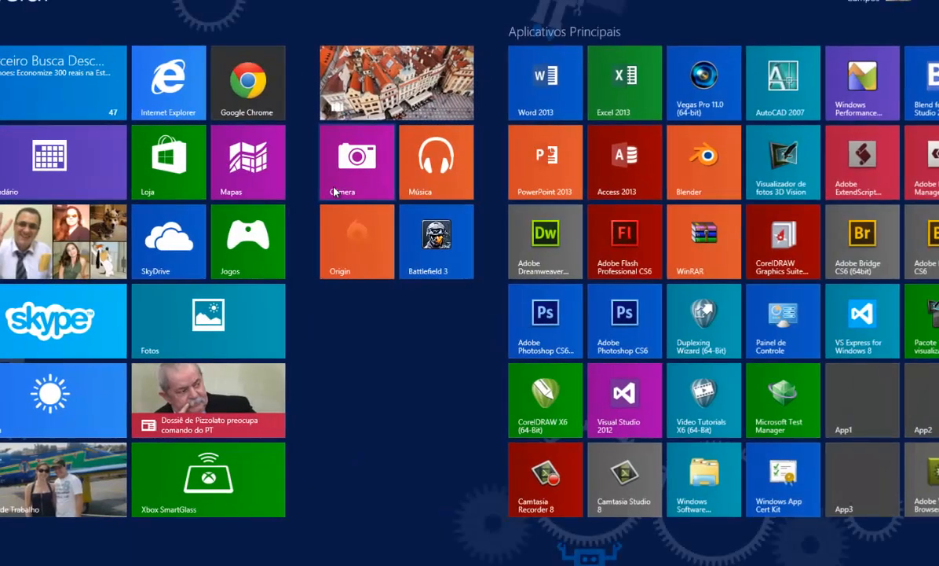
click(52, 482)
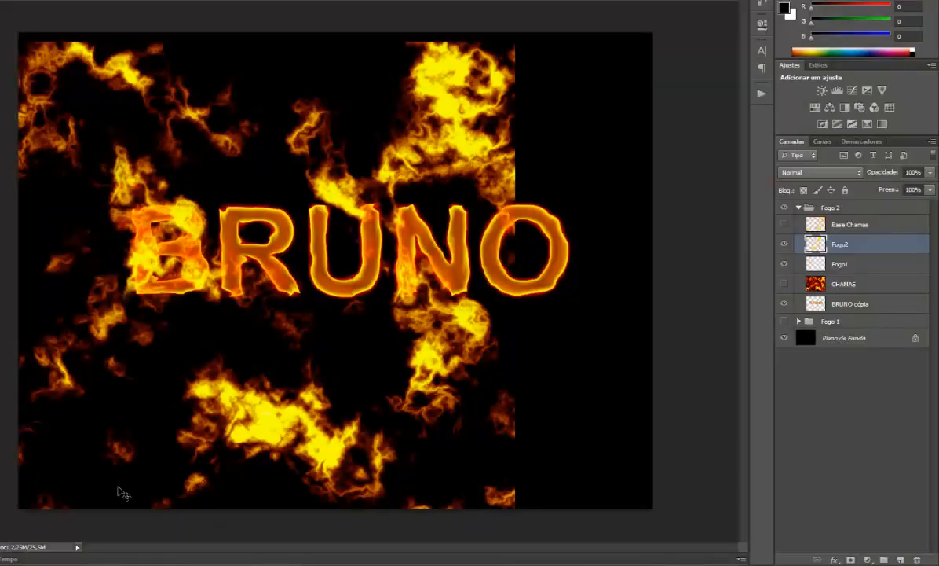
Step: Rotate the Fogo2 flames about 45 degrees clockwise with Free Transform and place them so flames cover the letter R
key(ctrl+t)
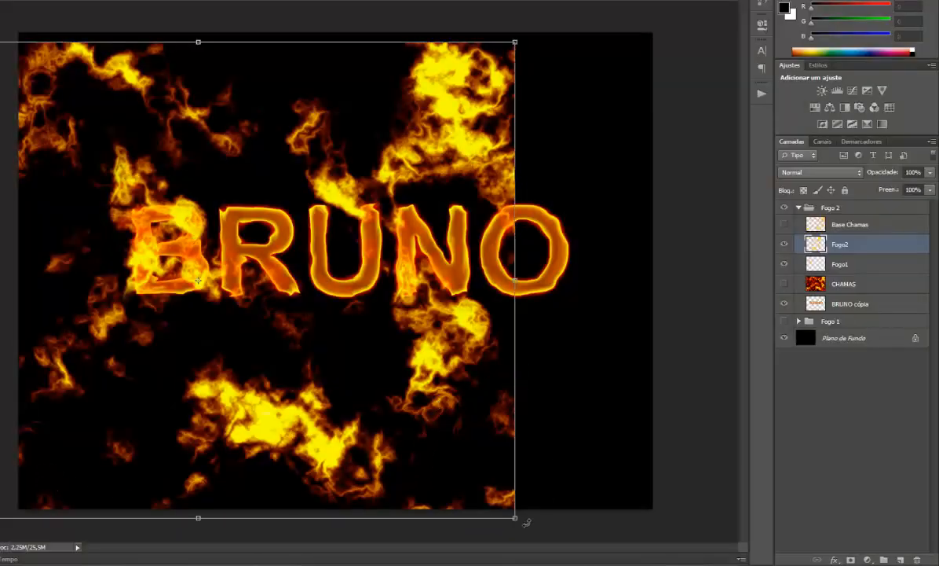
drag(527, 523, 291, 515)
drag(398, 447, 266, 416)
drag(463, 220, 488, 308)
drag(319, 336, 331, 303)
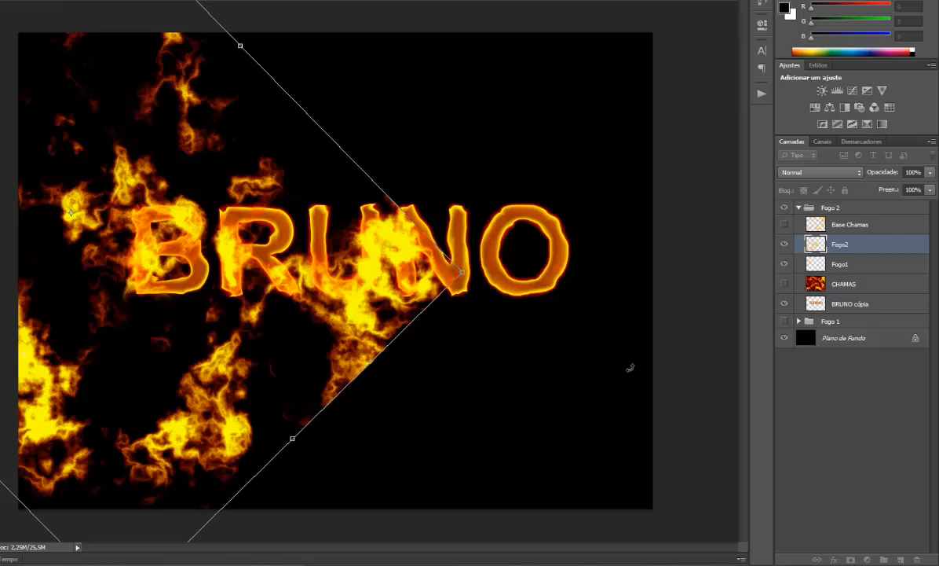
key(Return)
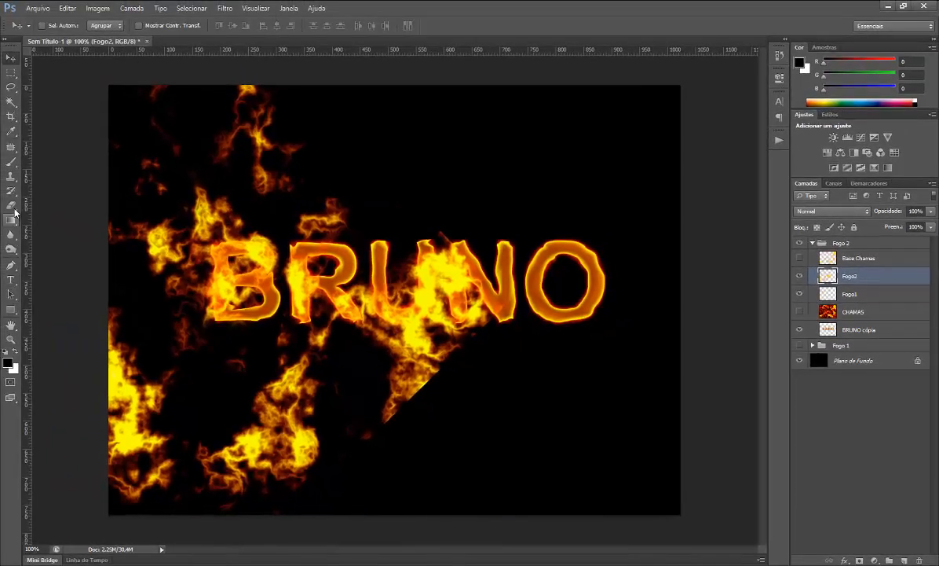
Step: Erase the Fogo2 flames everywhere except the pieces on and above the letter R
click(12, 207)
mouse_move(445, 363)
mouse_down()
mouse_move(481, 270)
mouse_move(426, 330)
mouse_move(363, 321)
mouse_move(361, 295)
mouse_up()
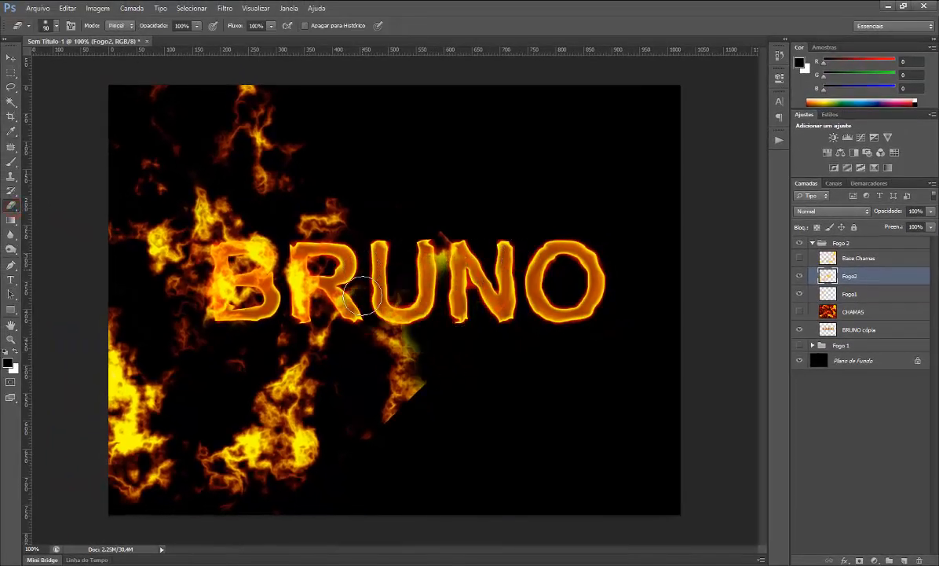
mouse_move(408, 231)
mouse_down()
mouse_move(436, 273)
mouse_move(413, 332)
mouse_move(349, 399)
mouse_move(343, 362)
mouse_move(359, 319)
mouse_move(317, 372)
mouse_move(320, 341)
mouse_move(298, 374)
mouse_move(290, 349)
mouse_move(362, 390)
mouse_move(465, 350)
mouse_move(302, 448)
mouse_move(185, 494)
mouse_move(194, 519)
mouse_move(216, 527)
mouse_move(183, 414)
mouse_move(217, 439)
mouse_move(324, 428)
mouse_move(234, 411)
mouse_up()
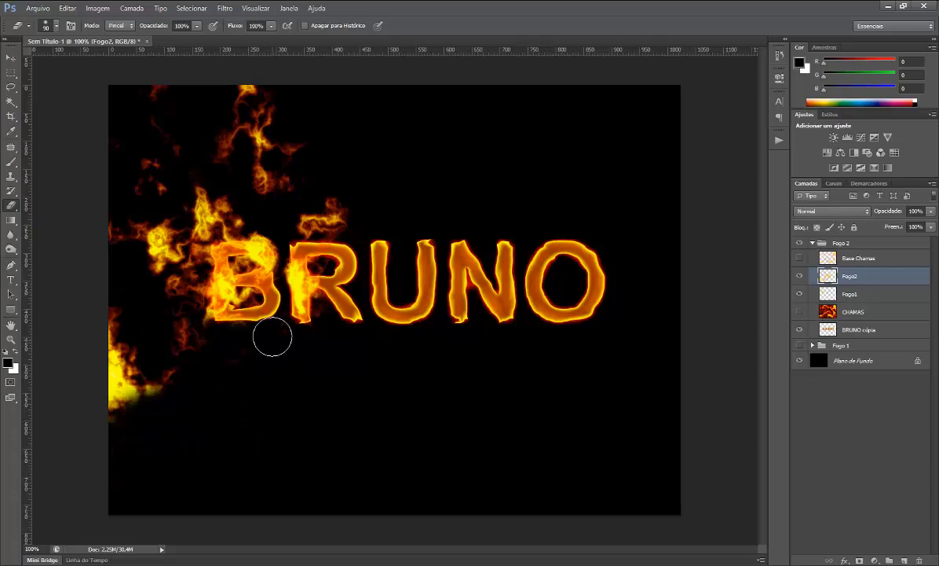
mouse_move(282, 209)
mouse_down()
mouse_move(286, 170)
mouse_move(306, 153)
mouse_move(312, 105)
mouse_move(232, 148)
mouse_move(222, 119)
mouse_move(197, 147)
mouse_up()
mouse_move(145, 60)
mouse_down()
mouse_move(173, 122)
mouse_move(186, 230)
mouse_move(208, 177)
mouse_move(229, 232)
mouse_up()
mouse_move(226, 366)
mouse_down()
mouse_move(195, 360)
mouse_move(185, 297)
mouse_move(137, 371)
mouse_move(118, 341)
mouse_move(117, 292)
mouse_move(158, 248)
mouse_up()
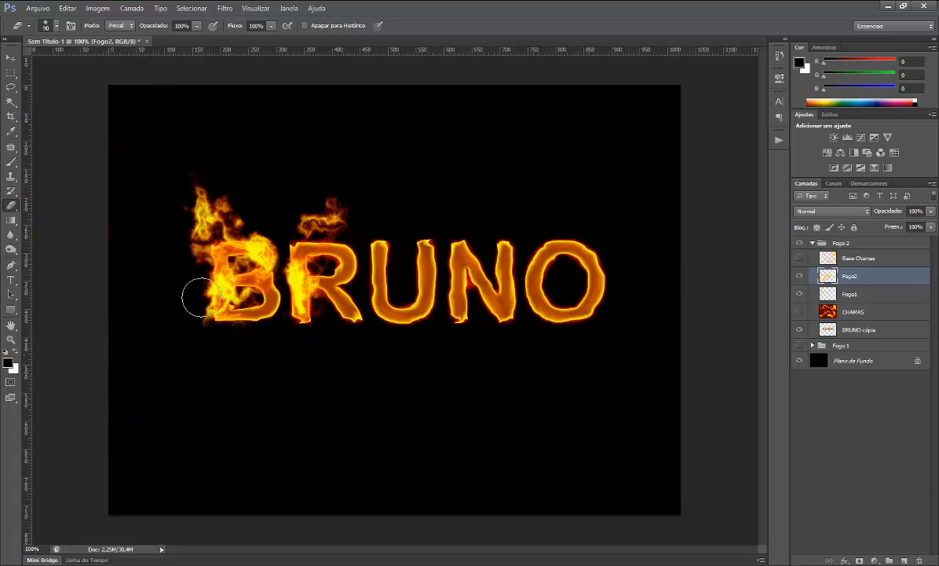
Step: Duplicate the Base Chamas layer, show the copy and place it directly beneath the original
click(861, 260)
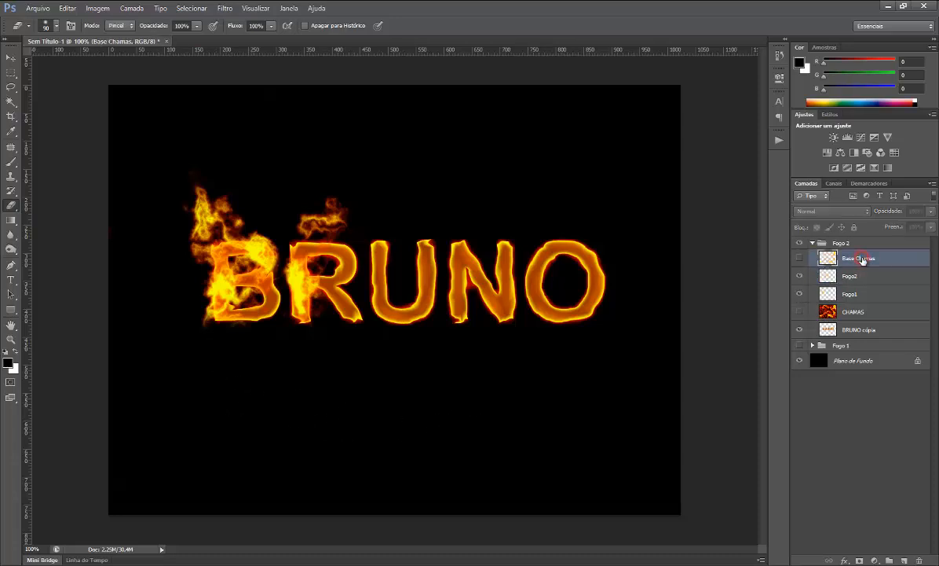
key(ctrl+j)
click(801, 260)
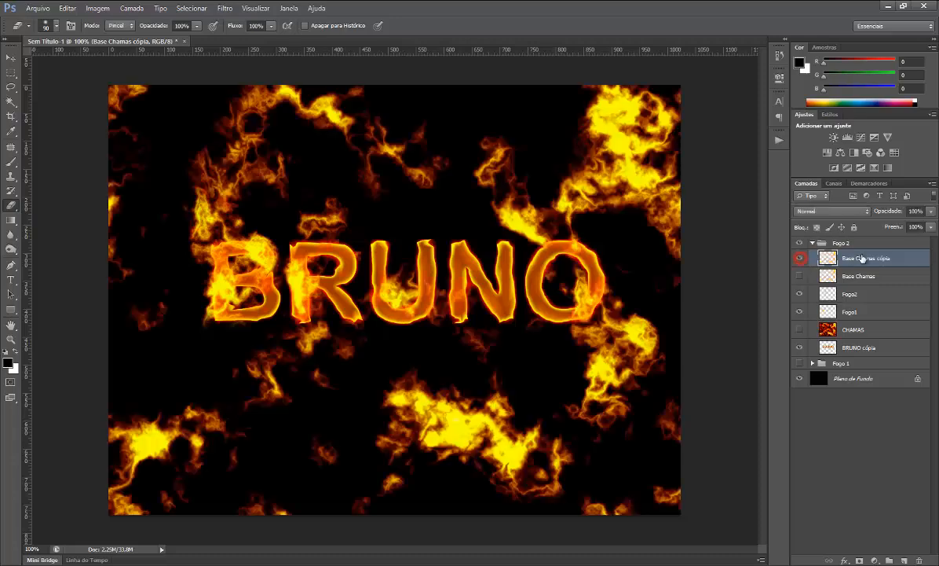
drag(862, 259, 864, 291)
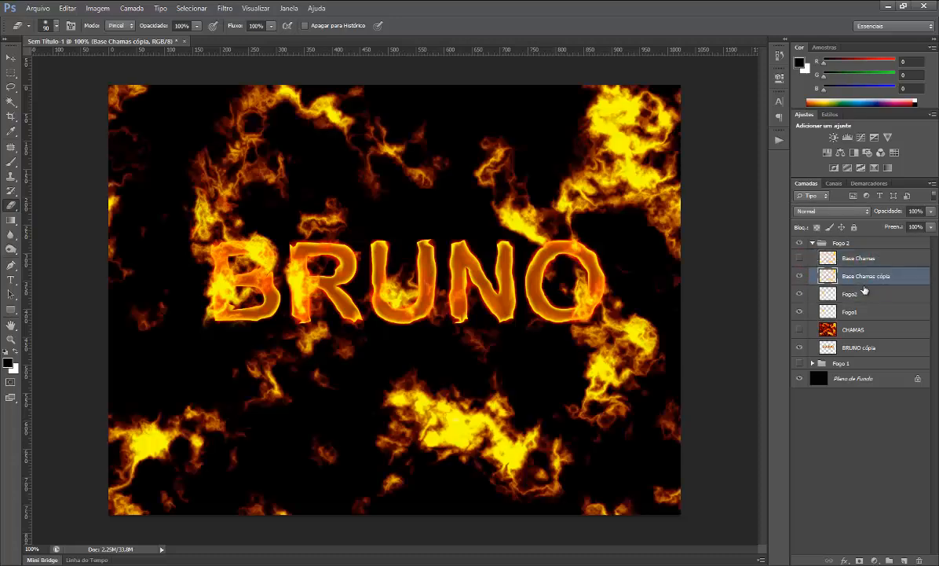
Step: Move the first Base Chamas copy so a small flame sits on the upper part of the letter U
click(10, 59)
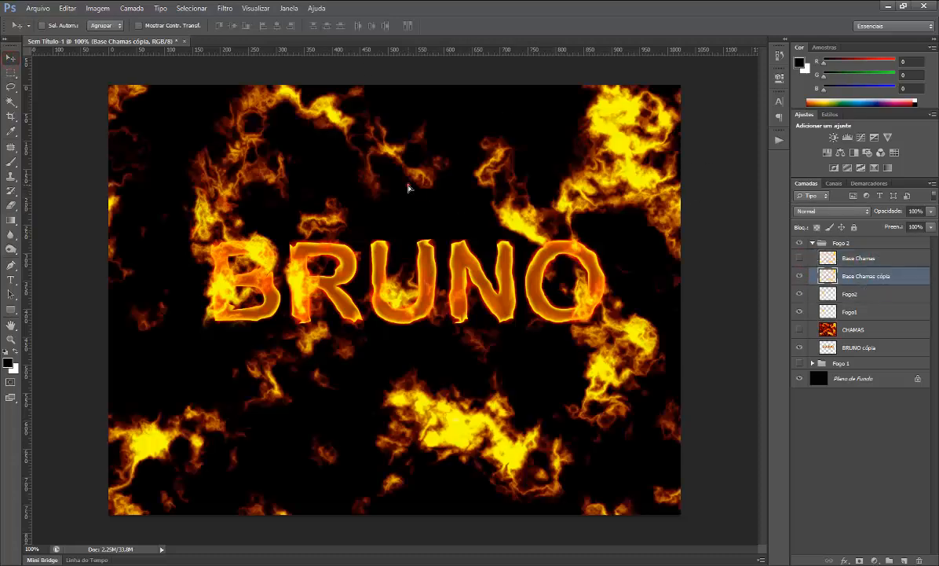
mouse_move(407, 187)
mouse_down()
mouse_move(419, 216)
mouse_move(419, 294)
mouse_move(409, 295)
mouse_move(404, 182)
mouse_up()
drag(198, 472, 267, 363)
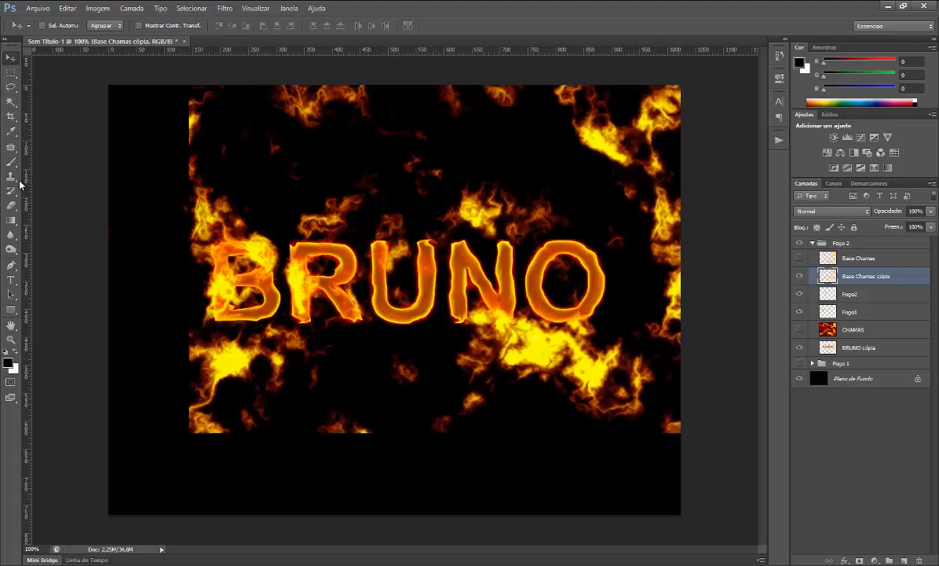
Step: Erase the Base Chamas copy's surplus flames around the name, keeping the flame on the letter U
click(12, 205)
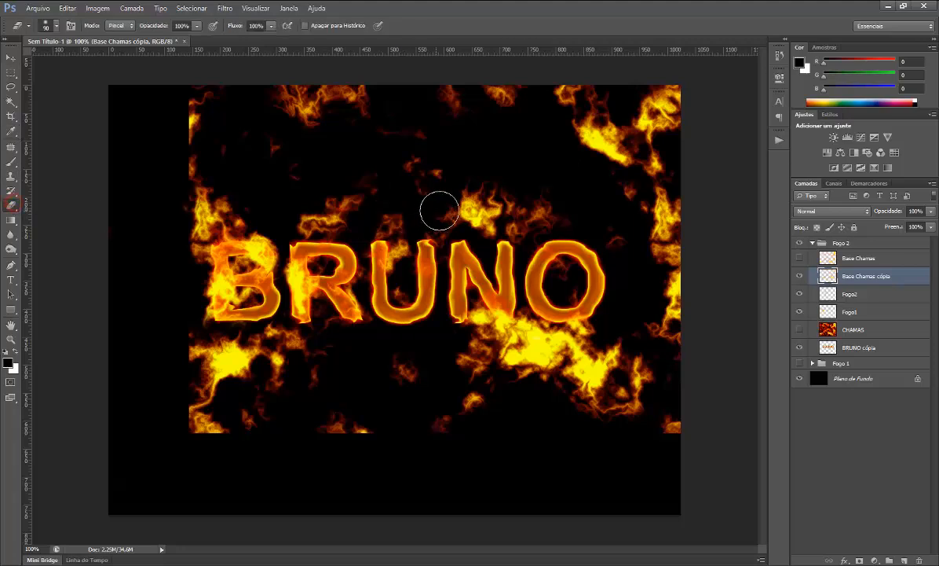
mouse_move(440, 150)
mouse_down()
mouse_move(287, 122)
mouse_move(212, 91)
mouse_move(417, 113)
mouse_move(343, 169)
mouse_up()
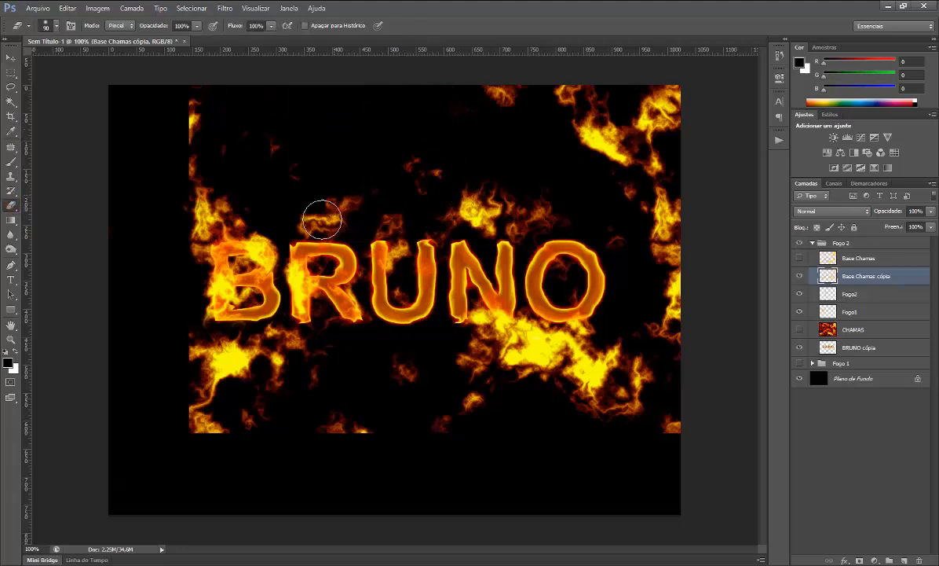
mouse_move(437, 203)
mouse_down()
mouse_move(483, 110)
mouse_move(475, 94)
mouse_move(604, 88)
mouse_move(684, 132)
mouse_move(659, 241)
mouse_move(604, 156)
mouse_up()
mouse_move(628, 197)
mouse_down()
mouse_move(697, 287)
mouse_move(689, 328)
mouse_move(606, 433)
mouse_move(570, 421)
mouse_move(669, 349)
mouse_move(552, 346)
mouse_move(417, 393)
mouse_move(450, 237)
mouse_up()
drag(517, 264, 445, 300)
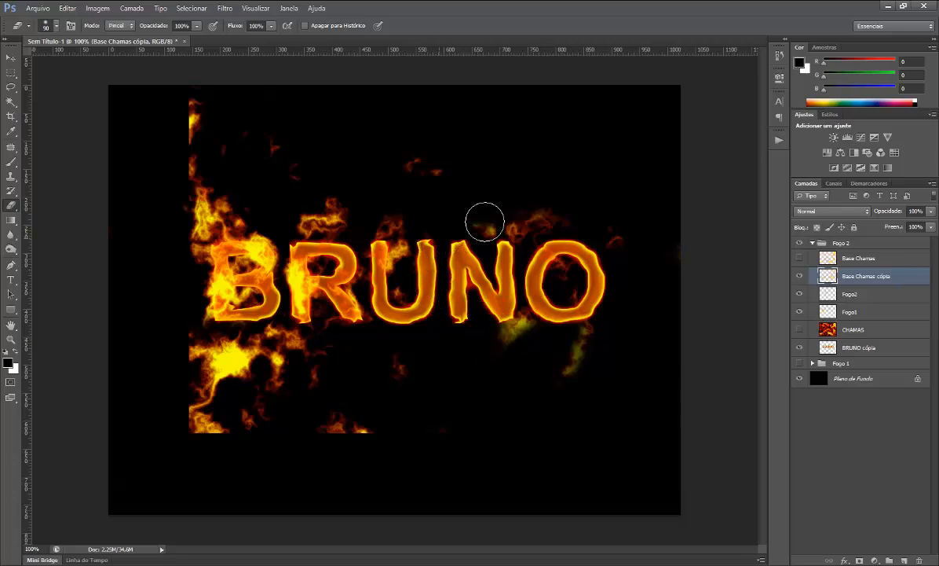
mouse_move(487, 229)
mouse_down()
mouse_move(495, 254)
mouse_move(487, 393)
mouse_move(585, 280)
mouse_move(586, 320)
mouse_move(629, 187)
mouse_up()
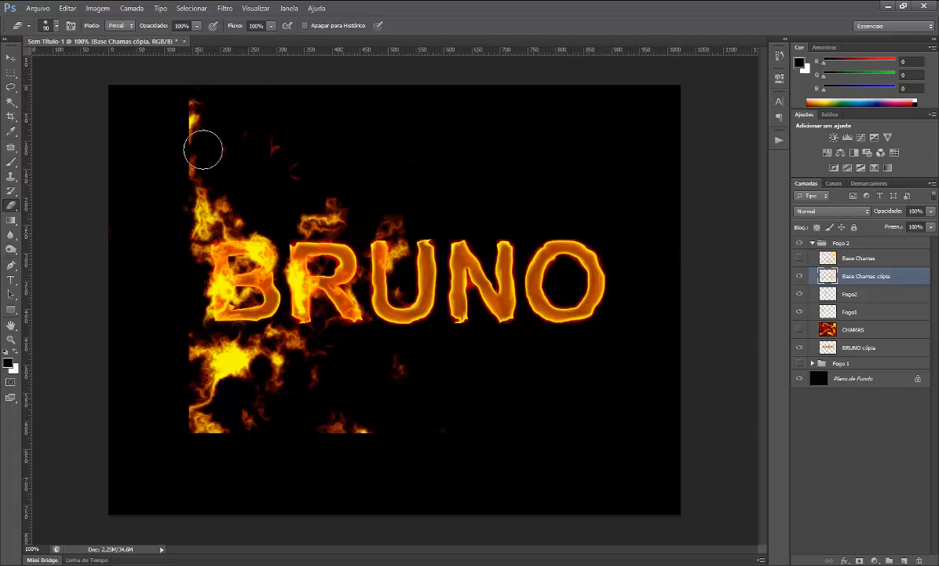
drag(203, 149, 194, 128)
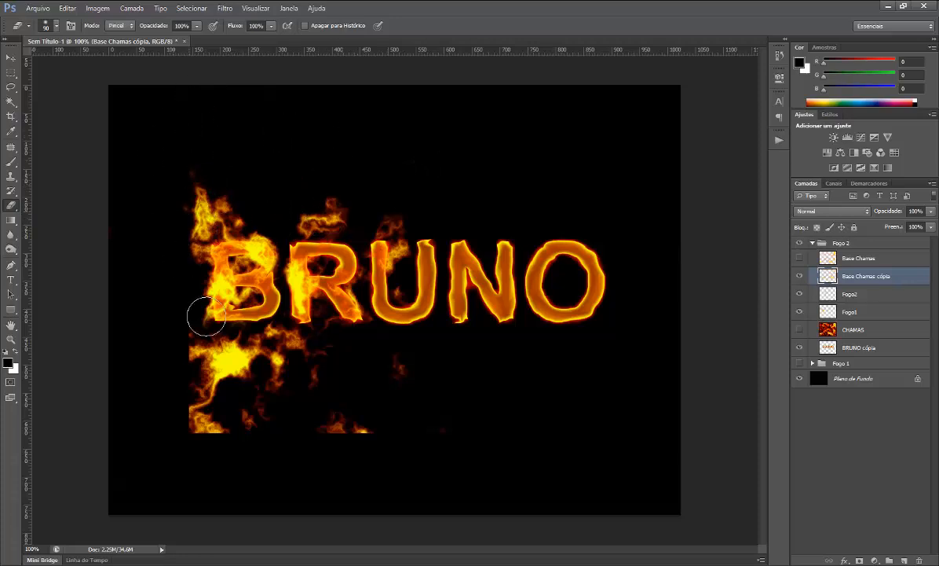
mouse_move(207, 317)
mouse_down()
mouse_move(291, 383)
mouse_move(330, 351)
mouse_move(248, 330)
mouse_up()
mouse_move(119, 377)
mouse_down()
mouse_move(293, 425)
mouse_move(430, 370)
mouse_up()
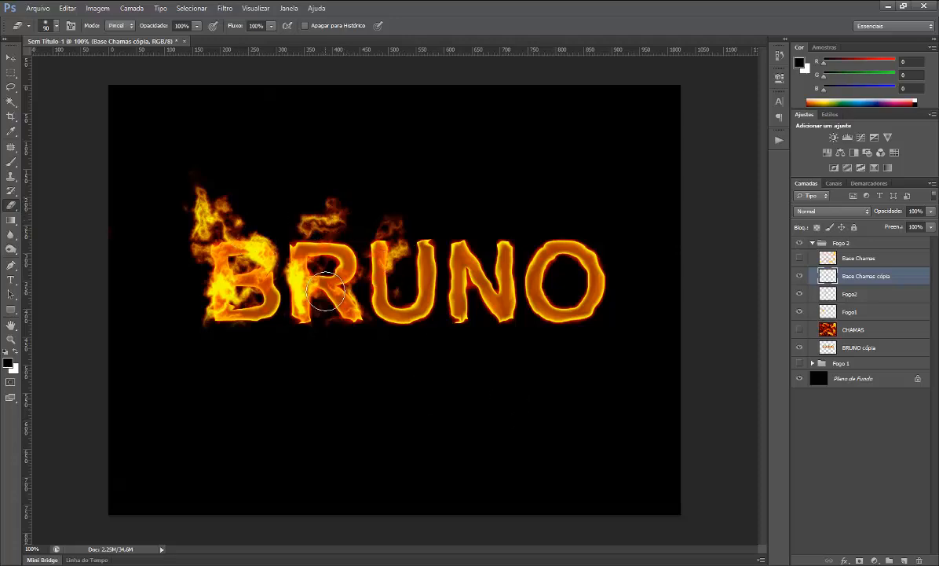
Step: Make a second visible copy of the Base Chamas layer and place it directly beneath the original
click(880, 259)
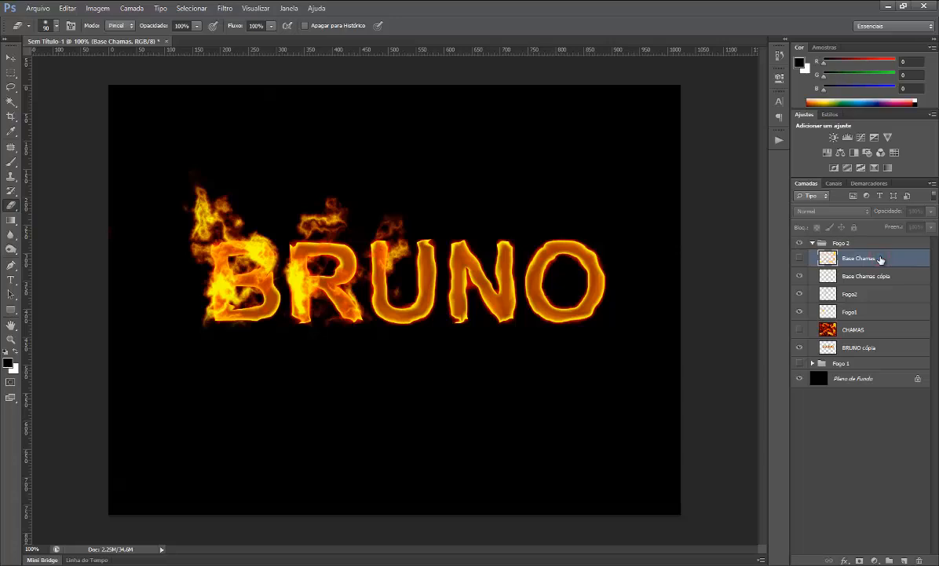
key(ctrl+j)
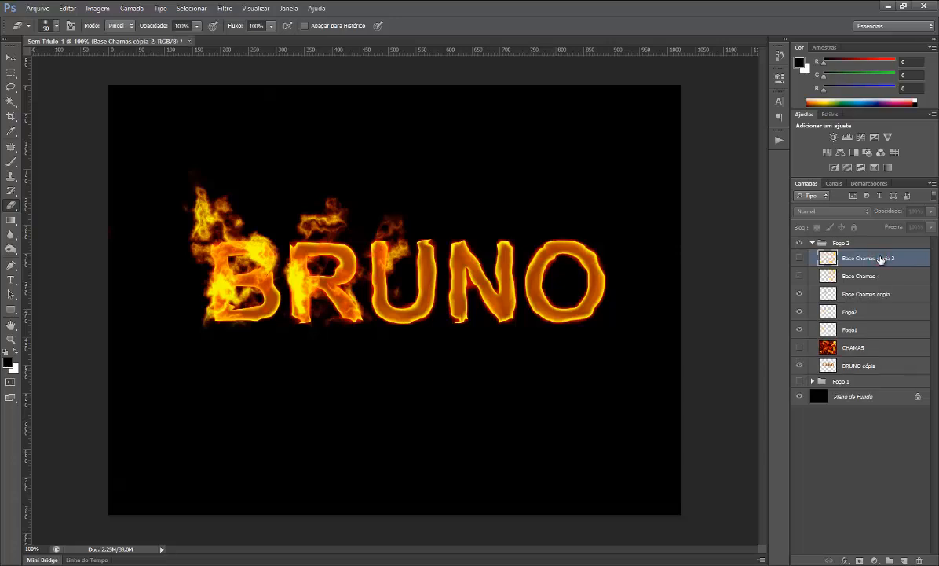
click(14, 60)
click(799, 258)
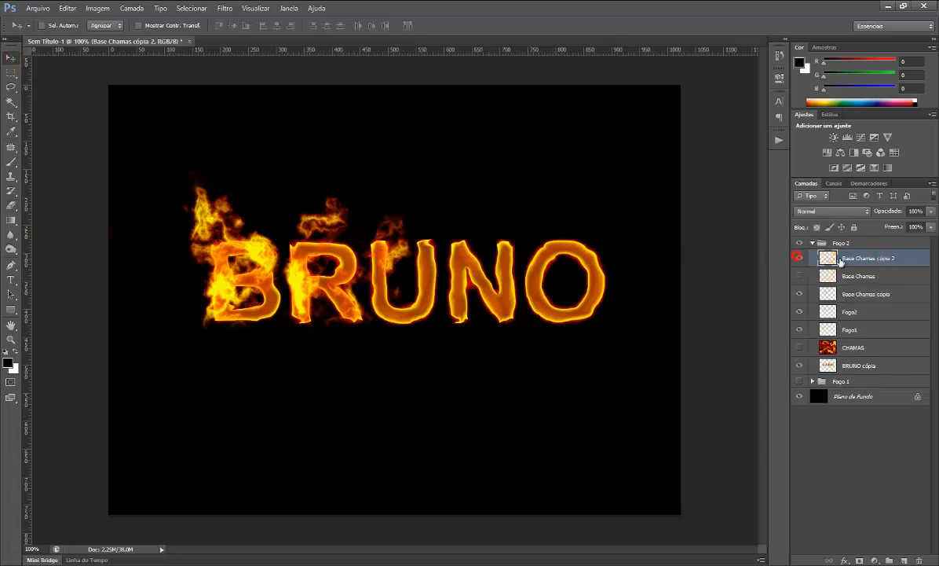
drag(854, 257, 856, 284)
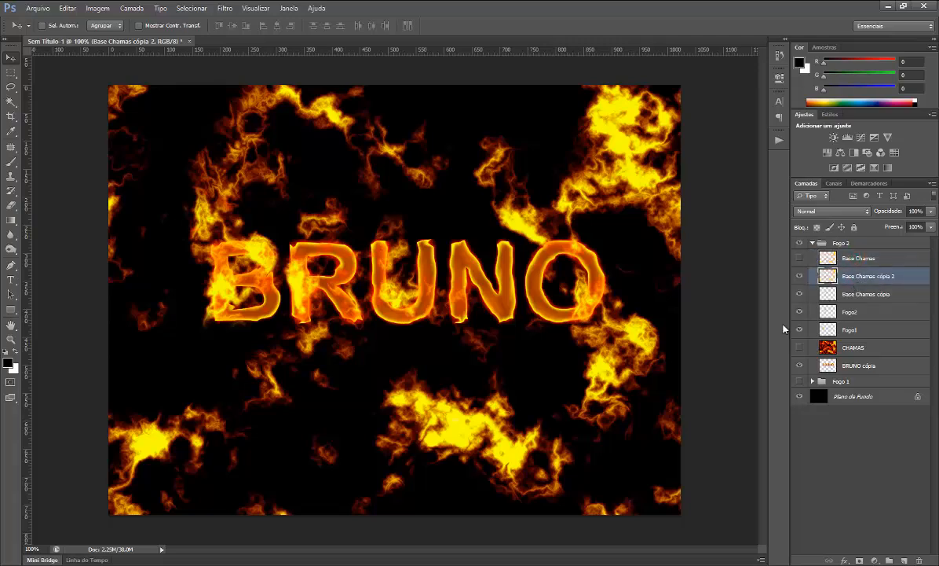
Step: Move the second Base Chamas copy so a flame rises above the letter R and erase its surplus flames around the name
drag(521, 223, 467, 256)
drag(304, 186, 415, 213)
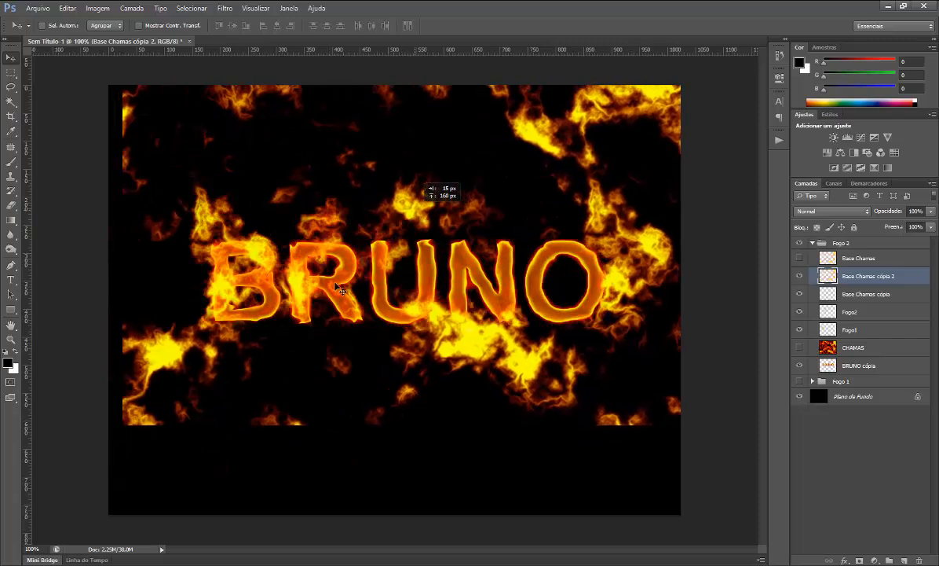
drag(167, 352, 33, 427)
drag(429, 212, 341, 259)
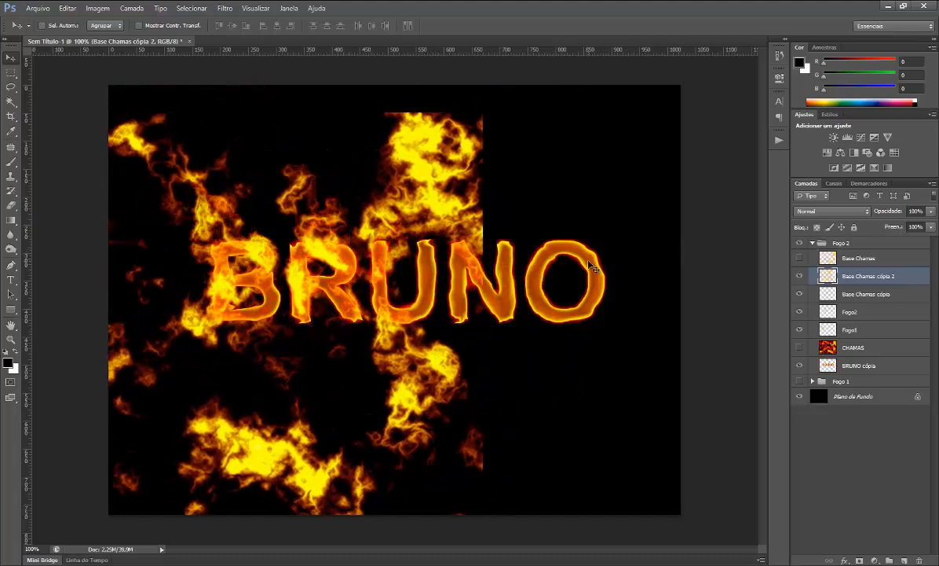
click(12, 205)
mouse_move(478, 256)
mouse_down()
mouse_move(464, 237)
mouse_move(456, 175)
mouse_move(463, 143)
mouse_move(477, 149)
mouse_move(421, 161)
mouse_move(400, 180)
mouse_move(396, 115)
mouse_move(386, 143)
mouse_move(398, 193)
mouse_move(388, 213)
mouse_move(409, 253)
mouse_move(374, 233)
mouse_move(399, 350)
mouse_move(377, 377)
mouse_move(512, 336)
mouse_move(431, 399)
mouse_move(120, 472)
mouse_move(311, 353)
mouse_move(248, 347)
mouse_move(238, 187)
mouse_move(165, 118)
mouse_move(177, 224)
mouse_move(116, 442)
mouse_up()
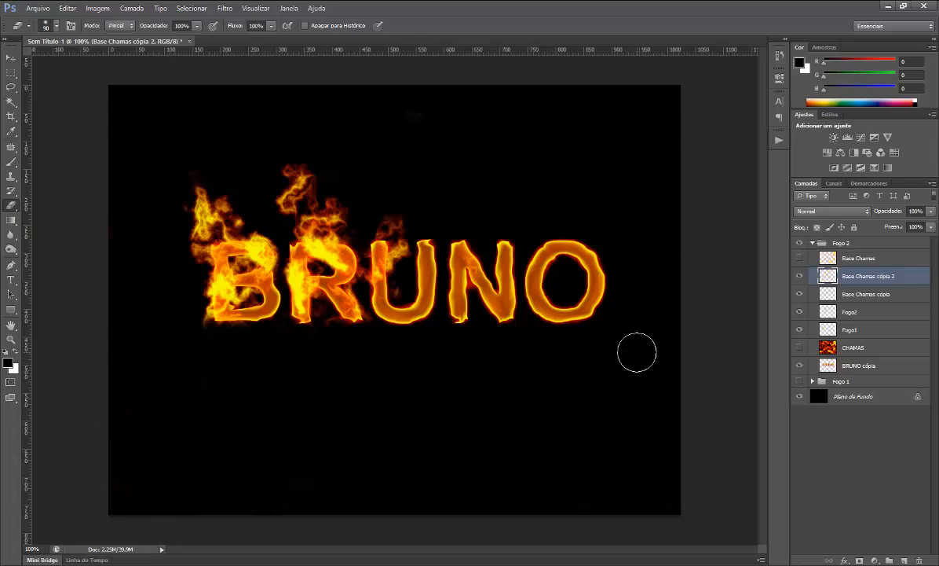
Step: Make a third visible copy of the Base Chamas layer and place it directly beneath the original
click(874, 262)
key(ctrl+j)
drag(873, 262, 873, 285)
click(800, 276)
click(11, 58)
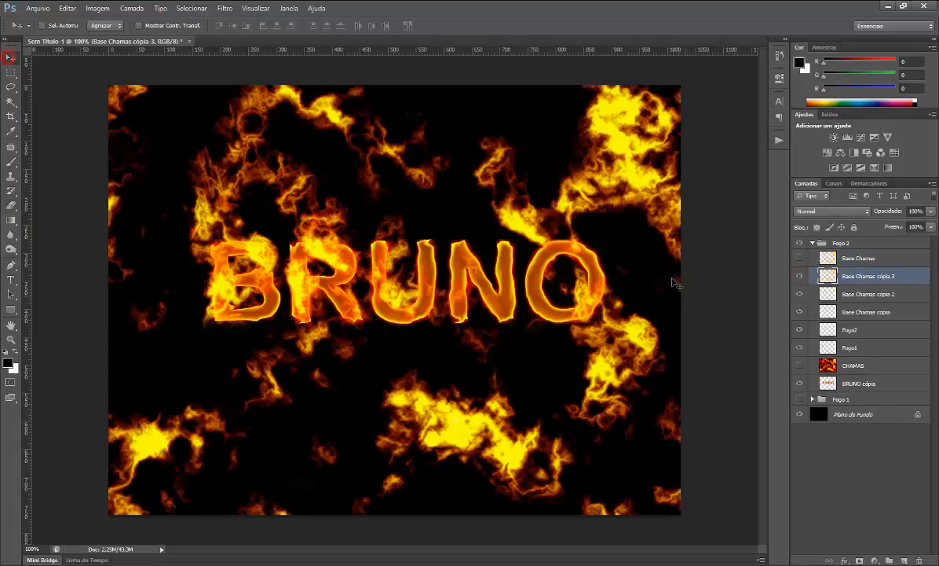
Step: Move the third Base Chamas copy over the name and rotate it with Free Transform
drag(674, 283, 381, 381)
key(ctrl+t)
drag(369, 482, 589, 354)
key(Return)
key(ctrl+t)
drag(262, 242, 175, 242)
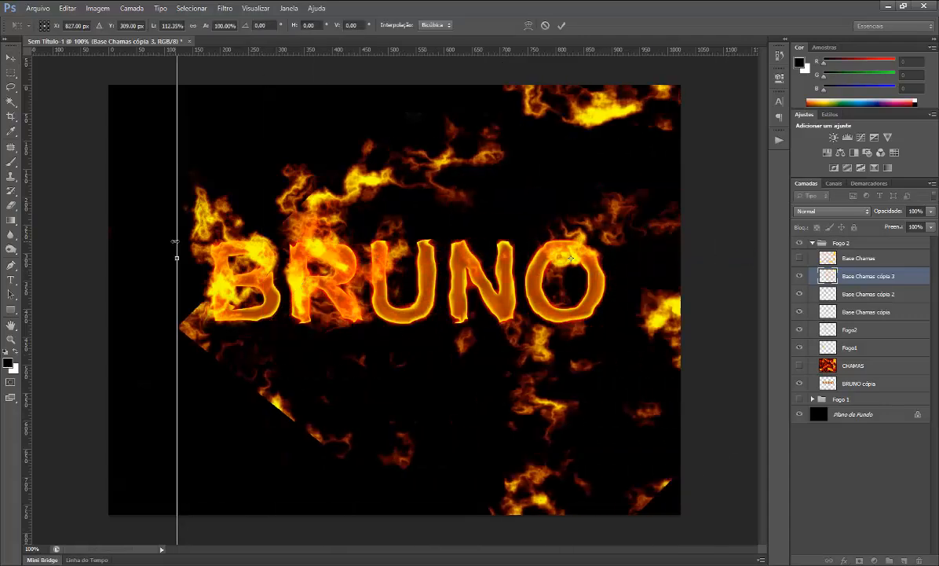
key(Return)
Step: Flip the third Base Chamas copy horizontally, rotate it about -58° and fit its flame over the letter U's right side
click(67, 7)
mouse_move(167, 229)
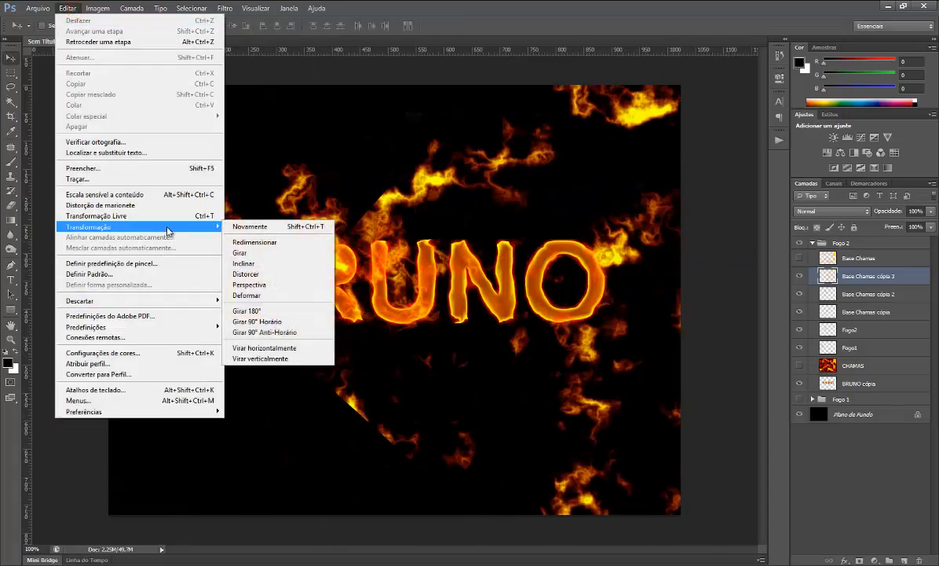
click(288, 348)
drag(349, 142, 530, 213)
key(ctrl+t)
key(ctrl+minus)
drag(247, 88, 213, 400)
drag(459, 426, 504, 336)
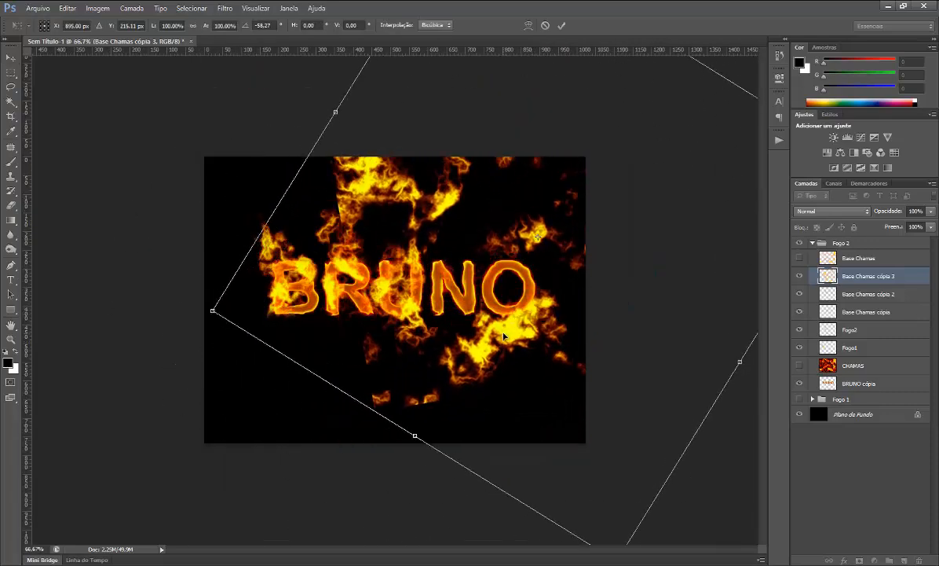
key(Return)
Step: Erase the third Base Chamas copy's surplus flames, keeping the flame along the right side and base of the letter U
key(ctrl+plus)
click(11, 205)
mouse_move(399, 86)
mouse_down()
mouse_move(415, 177)
mouse_move(325, 217)
mouse_move(337, 275)
mouse_move(346, 259)
mouse_move(520, 377)
mouse_move(554, 318)
mouse_up()
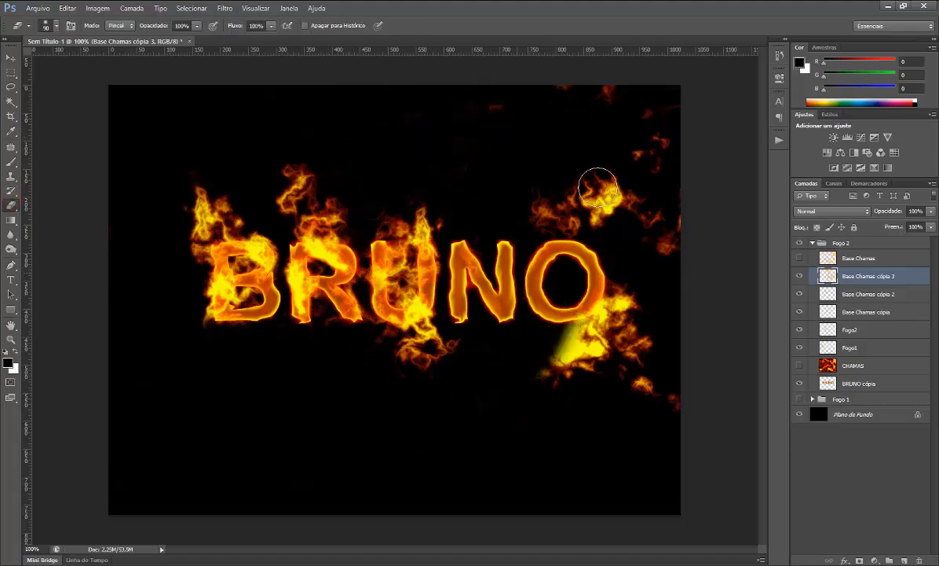
mouse_move(599, 187)
mouse_down()
mouse_move(612, 397)
mouse_move(477, 93)
mouse_up()
drag(457, 377, 466, 297)
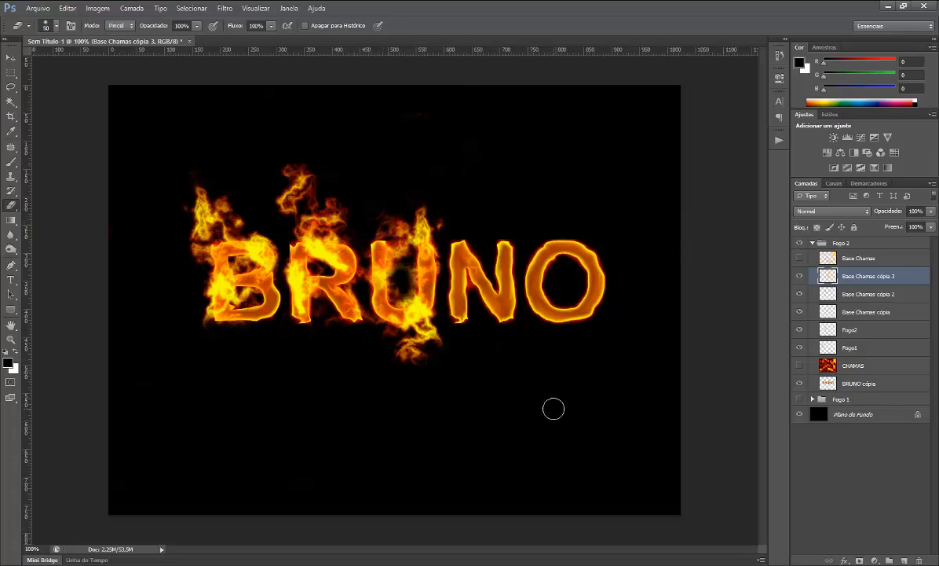
Step: Make a fourth visible copy of the Base Chamas layer and place it directly beneath the original
key(v)
click(855, 260)
key(ctrl+j)
drag(856, 260, 850, 283)
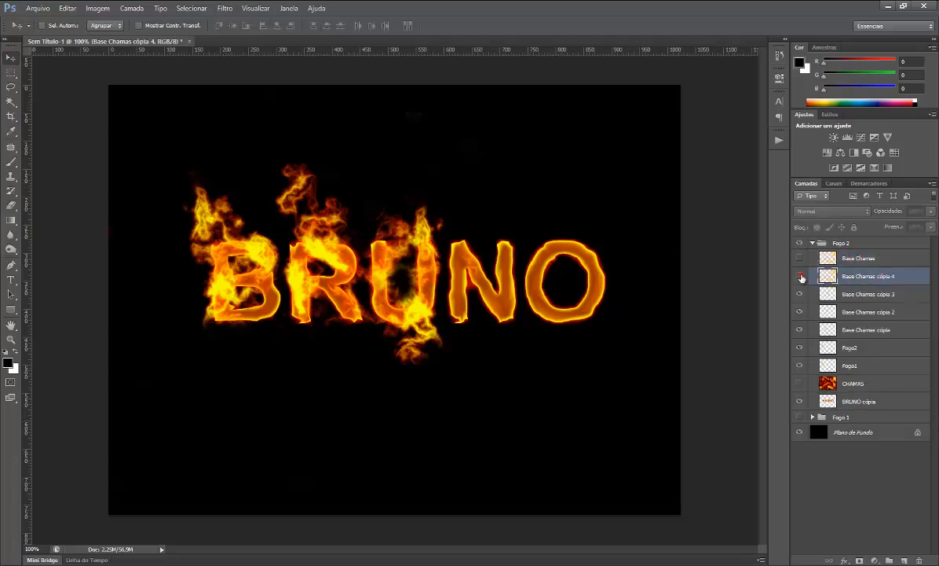
click(801, 275)
Step: Move the fourth Base Chamas copy so its flames cover the letter O and erase most of the surplus around the name
drag(646, 336, 590, 293)
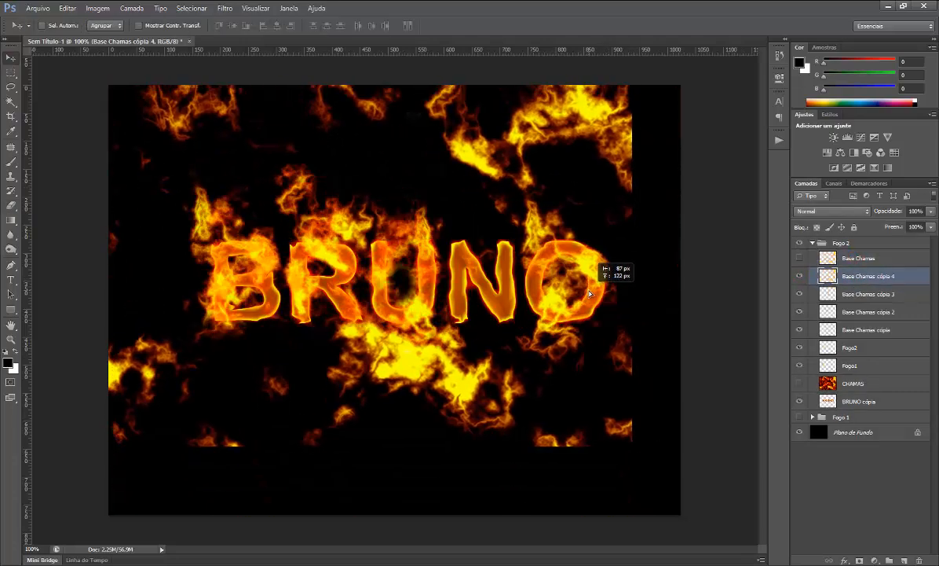
click(13, 205)
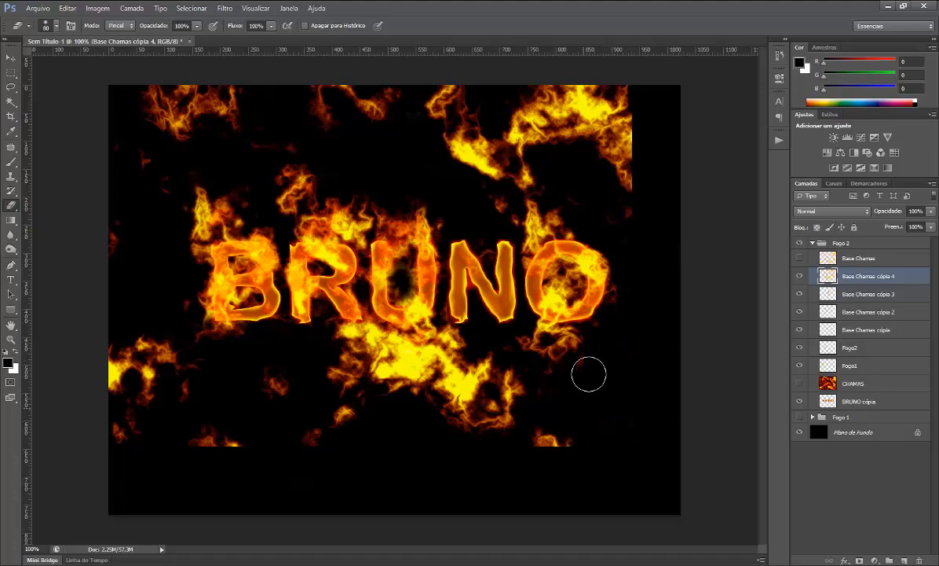
mouse_move(487, 369)
mouse_down()
mouse_move(473, 394)
mouse_move(367, 410)
mouse_move(384, 398)
mouse_move(153, 469)
mouse_move(350, 486)
mouse_move(262, 96)
mouse_move(621, 174)
mouse_move(625, 279)
mouse_move(501, 143)
mouse_up()
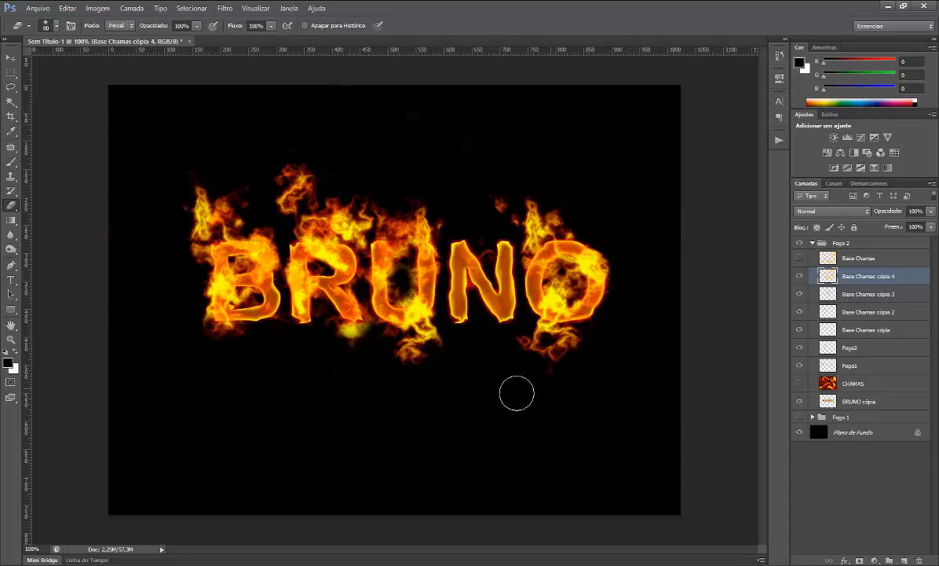
Step: Make a fifth visible copy of the Base Chamas layer and place it directly beneath the original
click(848, 258)
key(ctrl+j)
drag(870, 259, 869, 284)
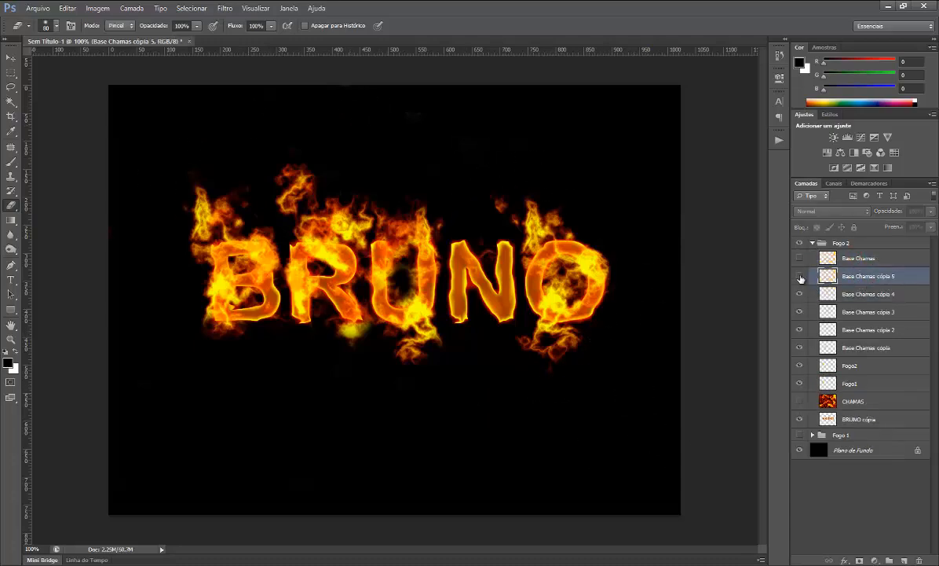
click(800, 276)
Step: Rotate and position the fifth Base Chamas copy over the letter N and erase its surplus flames around the name
click(11, 58)
drag(531, 240, 483, 240)
drag(492, 544, 493, 428)
key(Return)
click(11, 206)
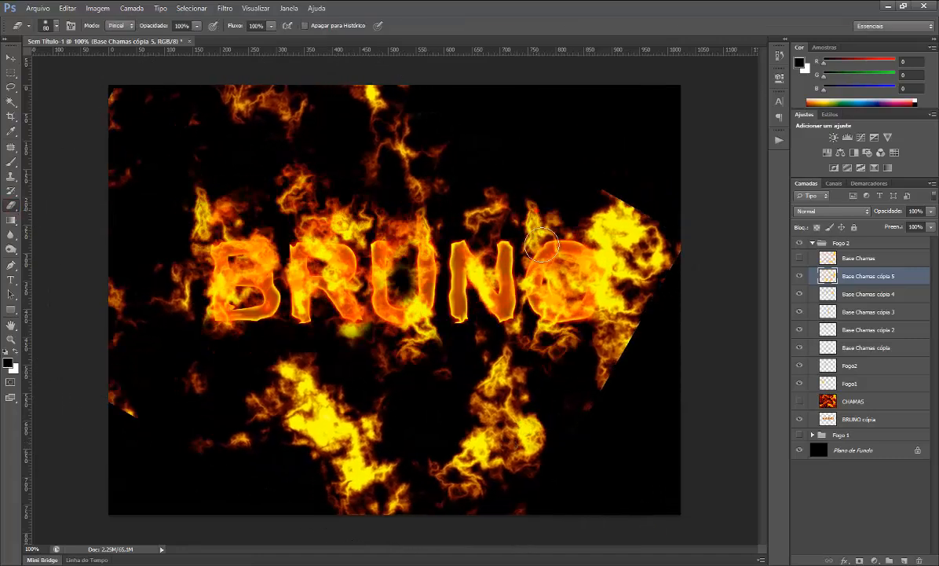
mouse_move(550, 242)
mouse_down()
mouse_move(701, 206)
mouse_move(569, 293)
mouse_move(620, 388)
mouse_move(466, 346)
mouse_move(573, 404)
mouse_move(451, 501)
mouse_move(410, 404)
mouse_move(387, 220)
mouse_move(339, 102)
mouse_move(355, 99)
mouse_move(400, 316)
mouse_move(309, 481)
mouse_move(387, 355)
mouse_move(320, 241)
mouse_move(217, 311)
mouse_move(158, 318)
mouse_move(127, 114)
mouse_move(116, 271)
mouse_move(174, 380)
mouse_move(375, 425)
mouse_move(179, 277)
mouse_up()
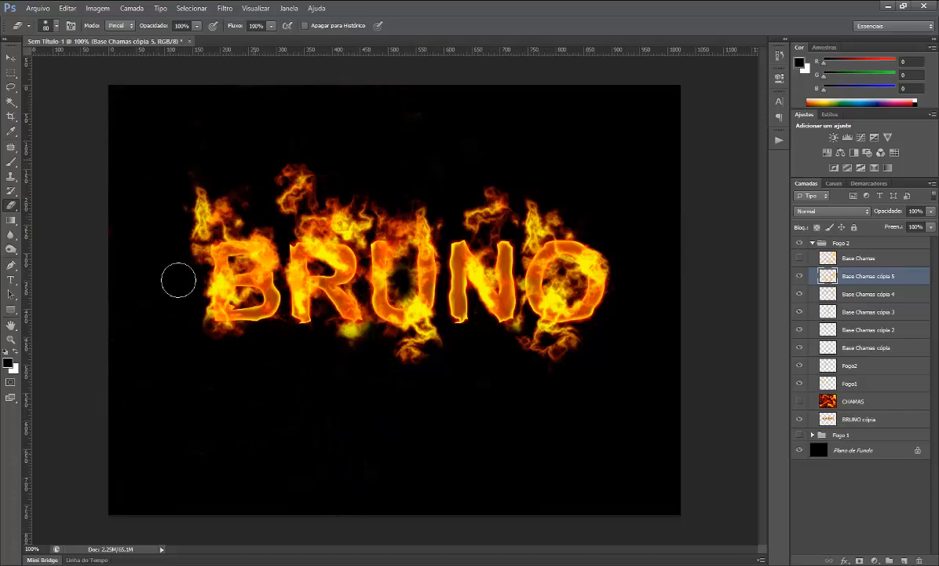
Step: Make a sixth visible copy of the Base Chamas layer and place it directly beneath the original
click(861, 260)
key(ctrl+j)
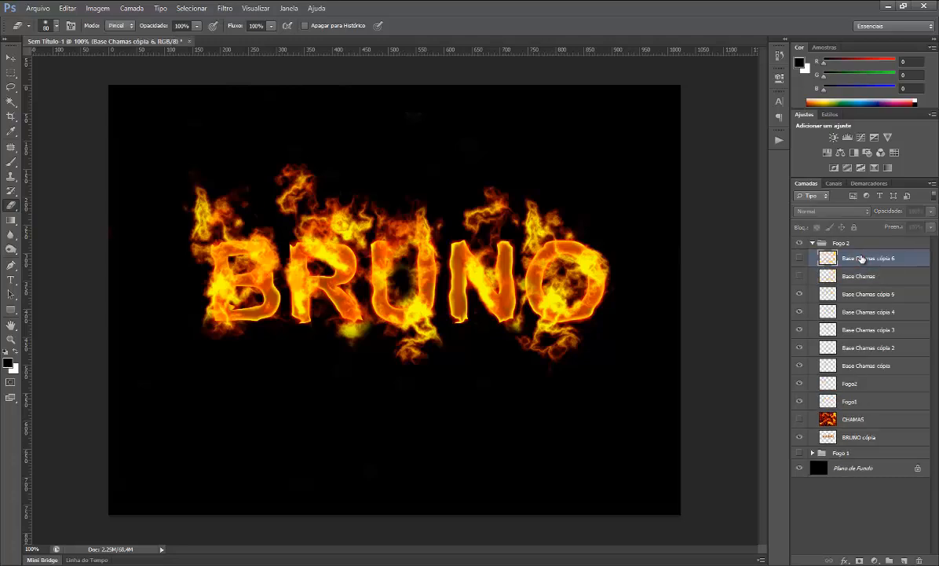
drag(860, 259, 855, 289)
key(v)
Step: Rotate the sixth Base Chamas copy about 71° and position it so a flame covers the left side of the letter N
drag(435, 424, 507, 429)
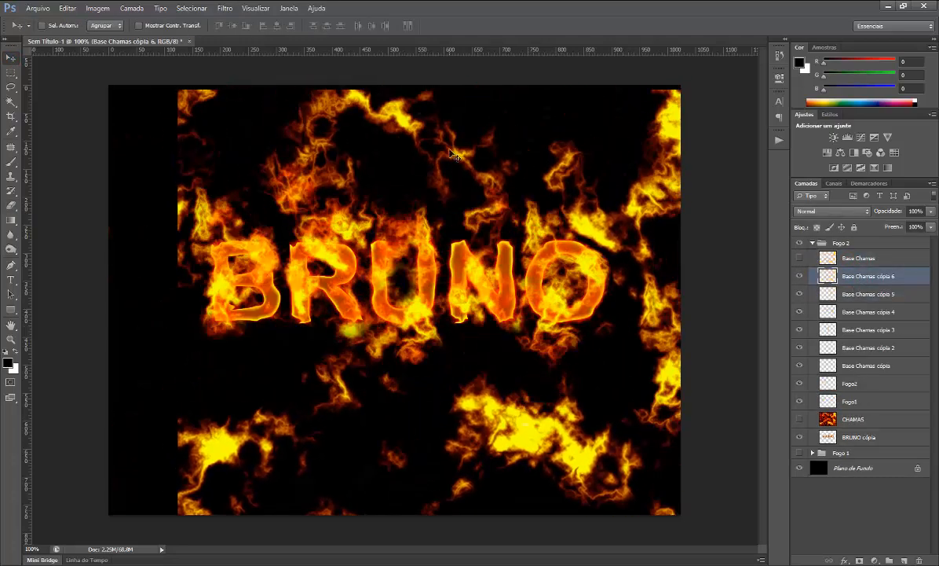
drag(443, 158, 461, 171)
key(ctrl+t)
drag(178, 103, 449, 74)
drag(574, 180, 459, 306)
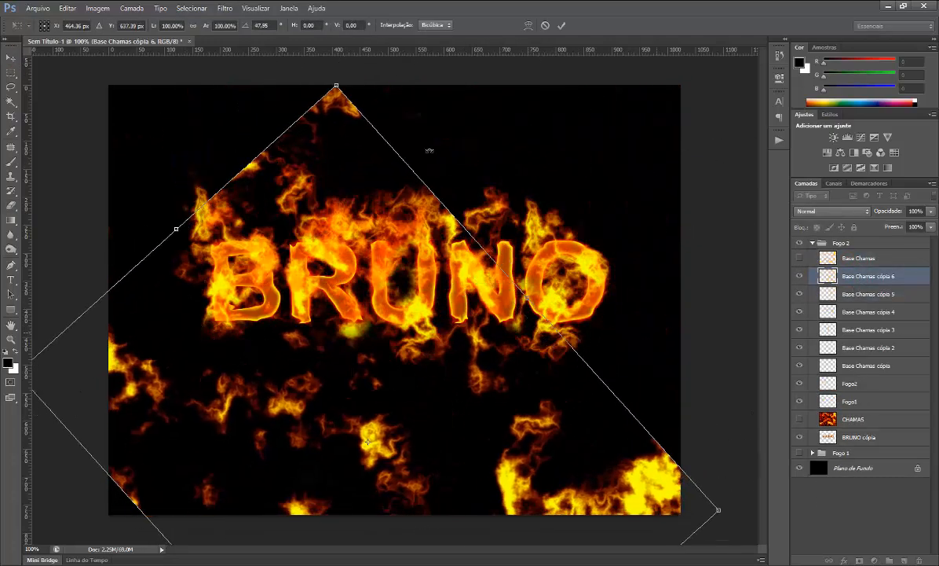
drag(372, 93, 518, 94)
drag(512, 401, 450, 364)
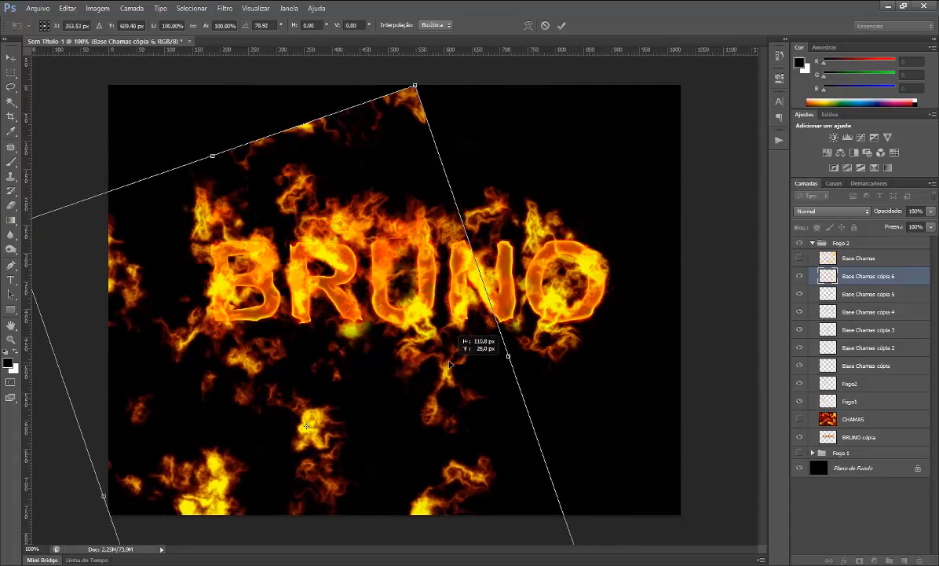
key(Return)
Step: Erase the sixth Base Chamas copy's surplus flames, keeping the flame on the left side of the letter N
key(e)
mouse_move(459, 195)
mouse_down()
mouse_move(376, 131)
mouse_move(421, 258)
mouse_move(440, 363)
mouse_move(563, 368)
mouse_move(422, 362)
mouse_move(517, 495)
mouse_move(422, 296)
mouse_move(384, 416)
mouse_move(344, 347)
mouse_move(299, 329)
mouse_move(230, 334)
mouse_move(187, 161)
mouse_move(129, 289)
mouse_move(219, 317)
mouse_move(316, 421)
mouse_move(282, 392)
mouse_up()
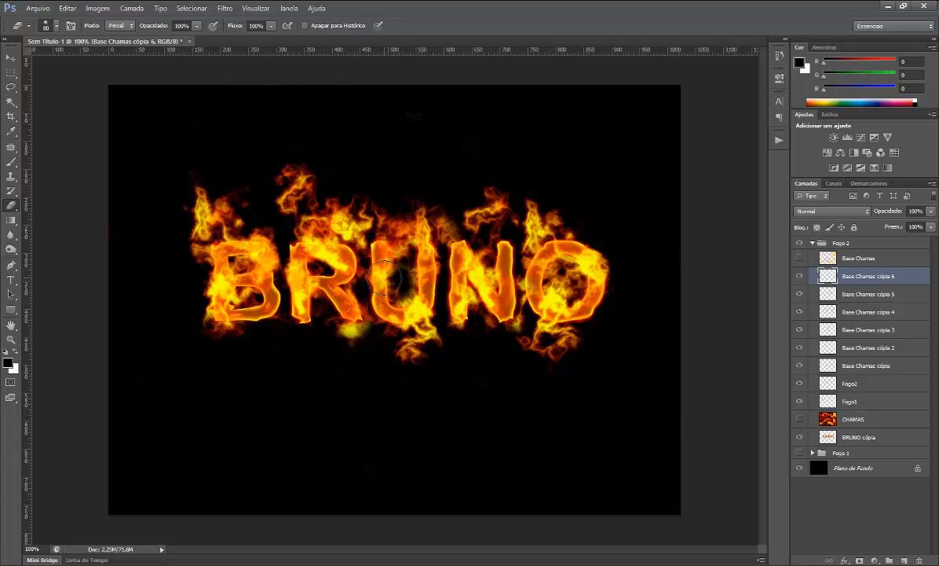
key(v)
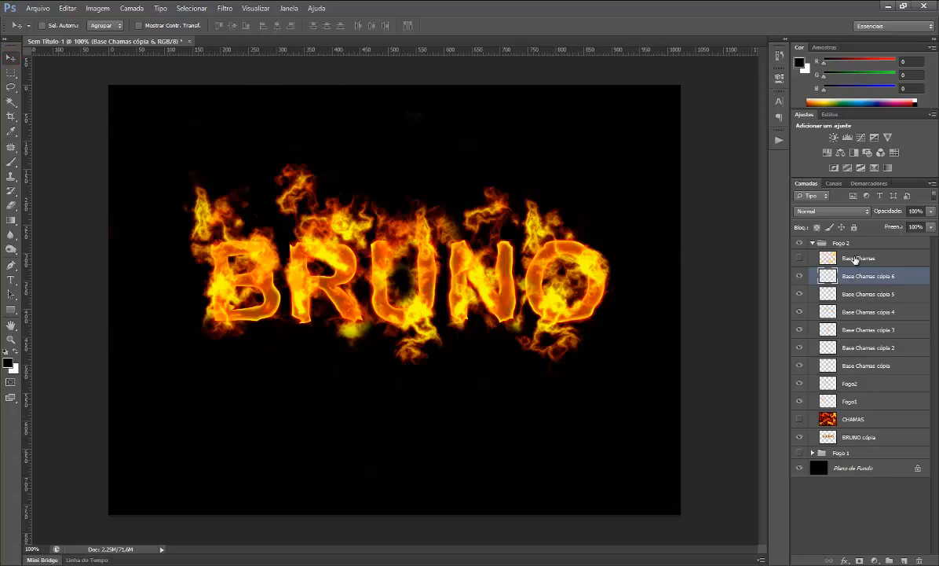
Step: Merge all flame layers from Base Chamas cópia 6 down to Fogo1 into a single layer
click(848, 258)
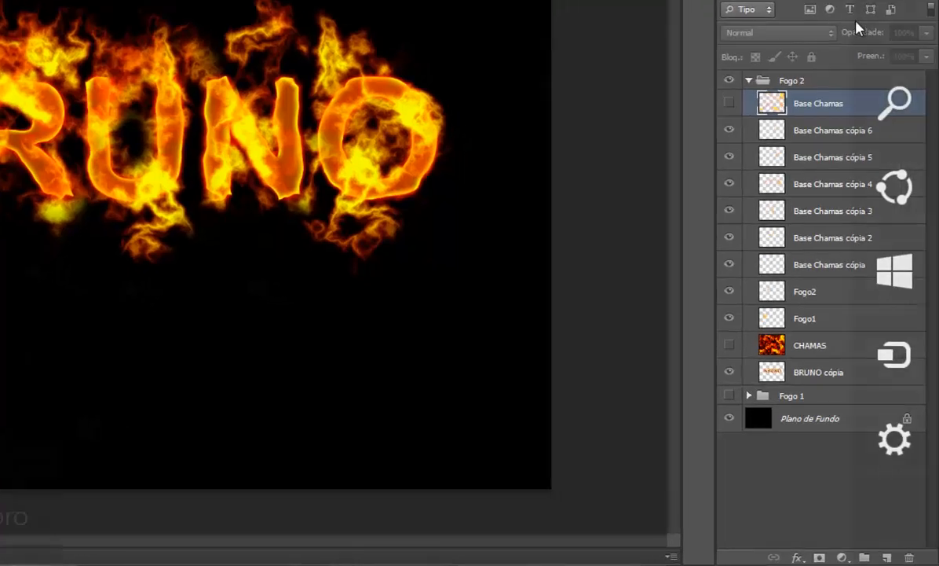
click(835, 131)
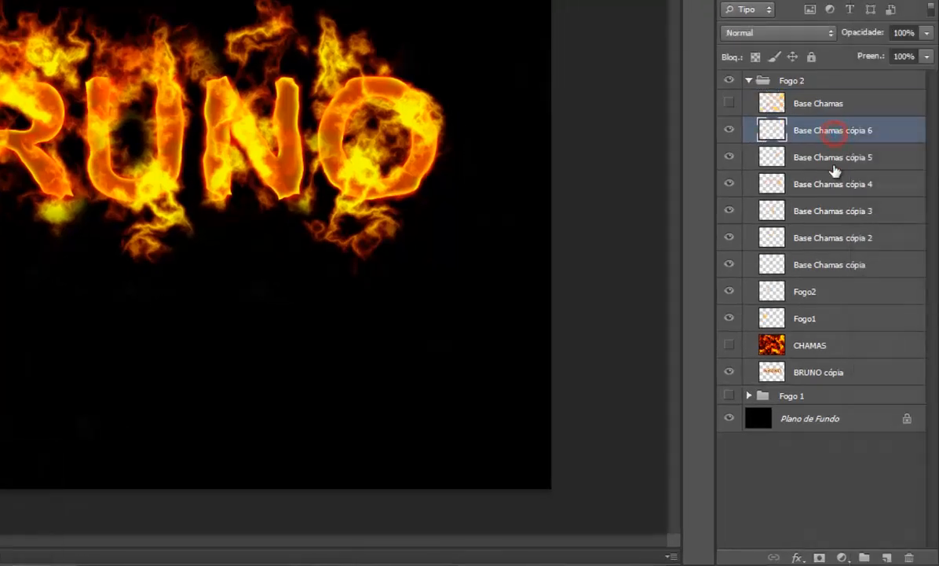
shift+click(814, 317)
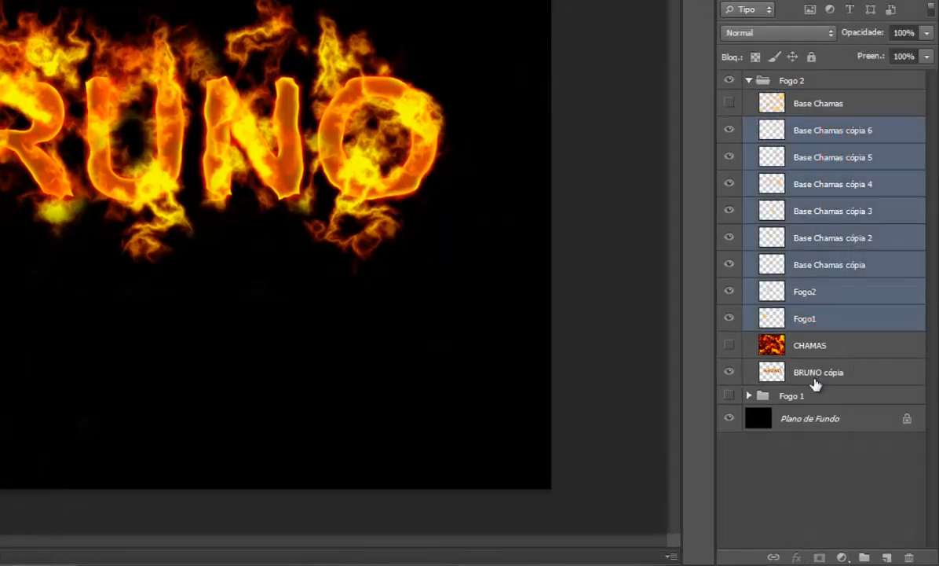
click(813, 132)
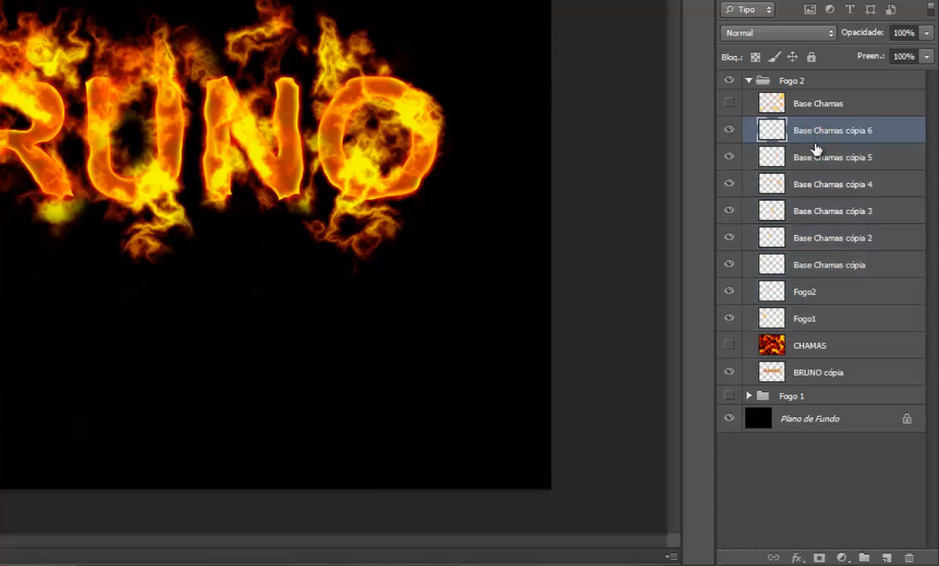
shift+click(817, 318)
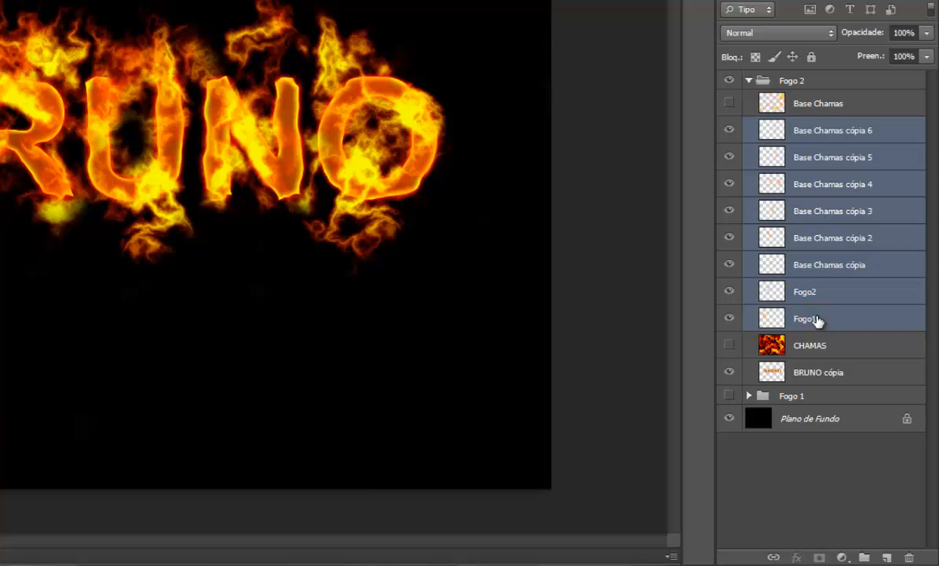
right_click(817, 318)
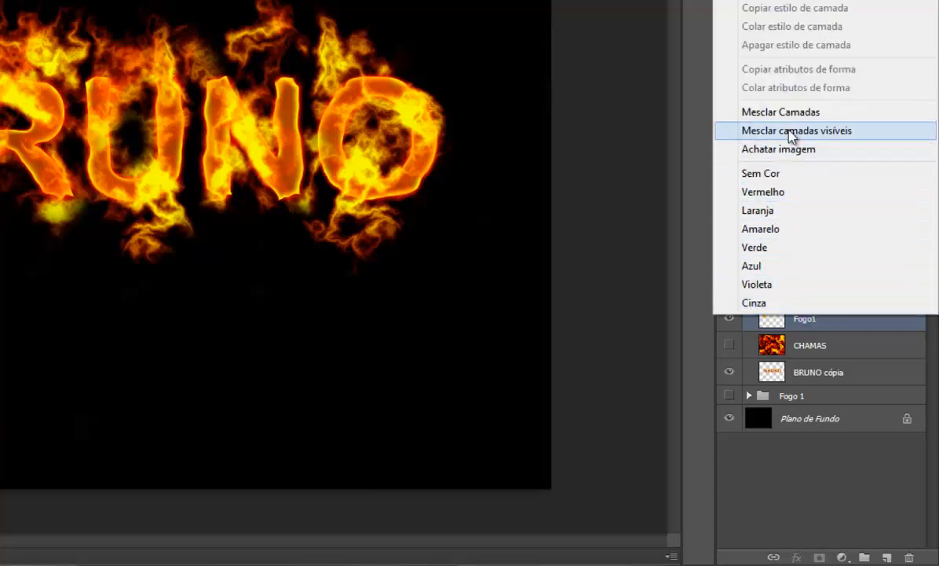
click(786, 113)
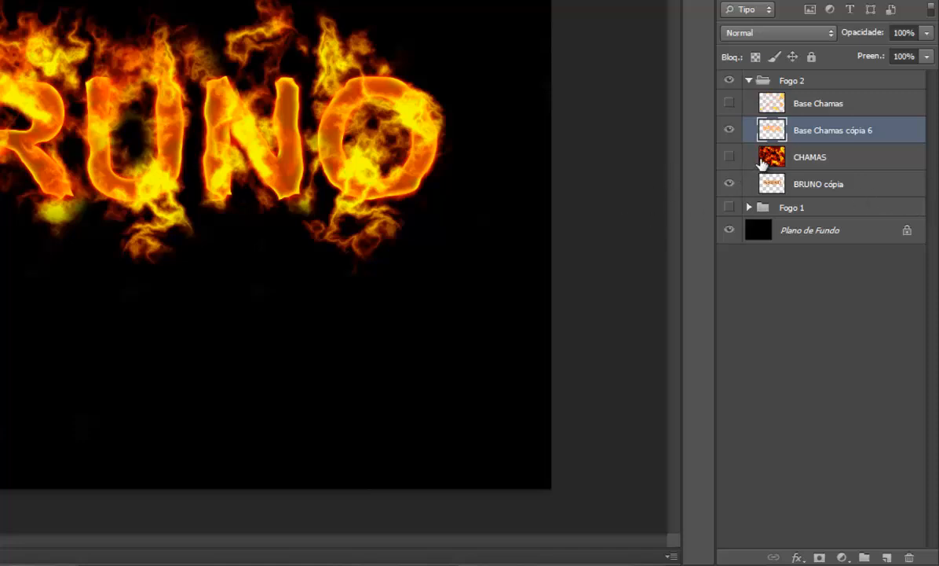
Step: Show the Fogo 1 group and move it up so its letters align with the Fogo 2 letters
click(729, 207)
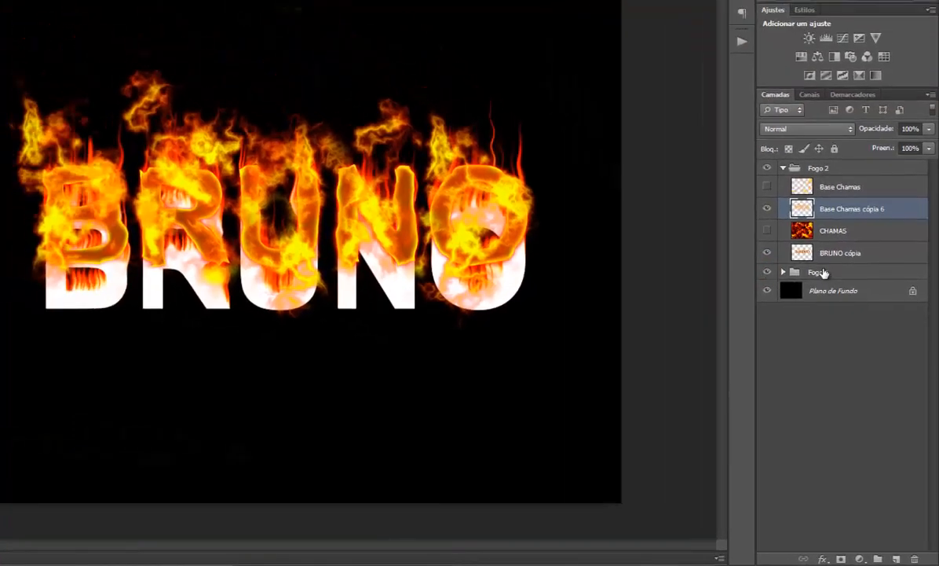
click(820, 271)
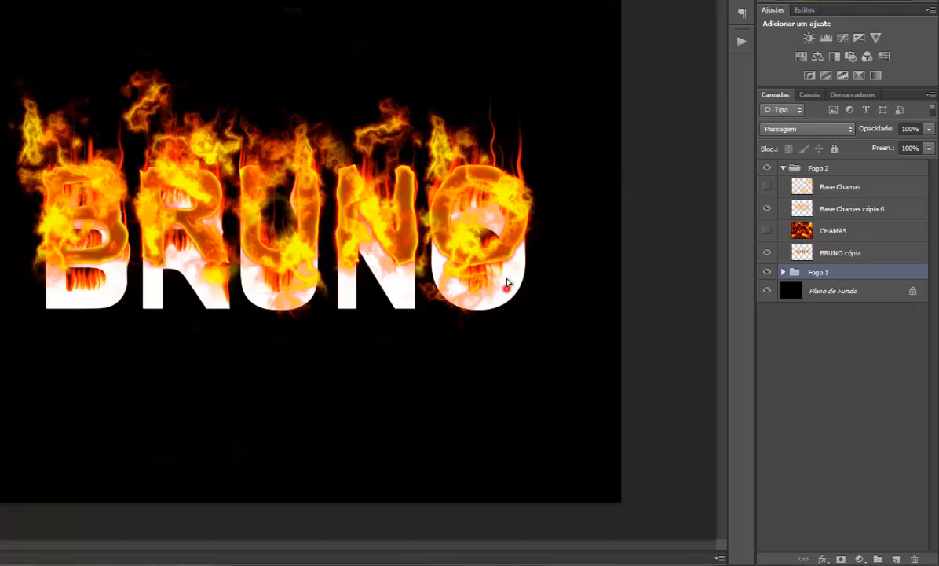
drag(503, 273, 510, 245)
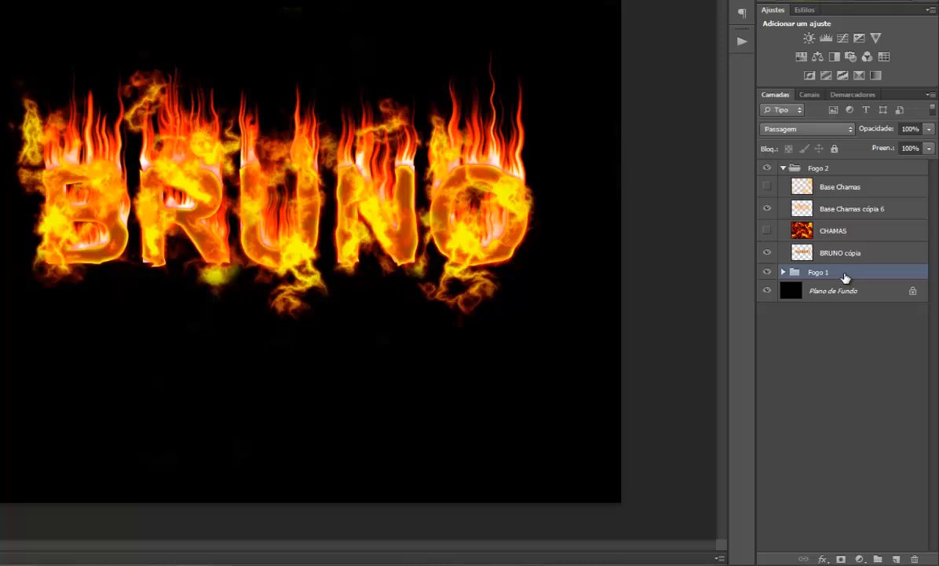
Step: Place the Fogo 1 group above Fogo 2 and try the Multiplicação and Clarear blend modes on it
drag(841, 273, 838, 162)
click(852, 129)
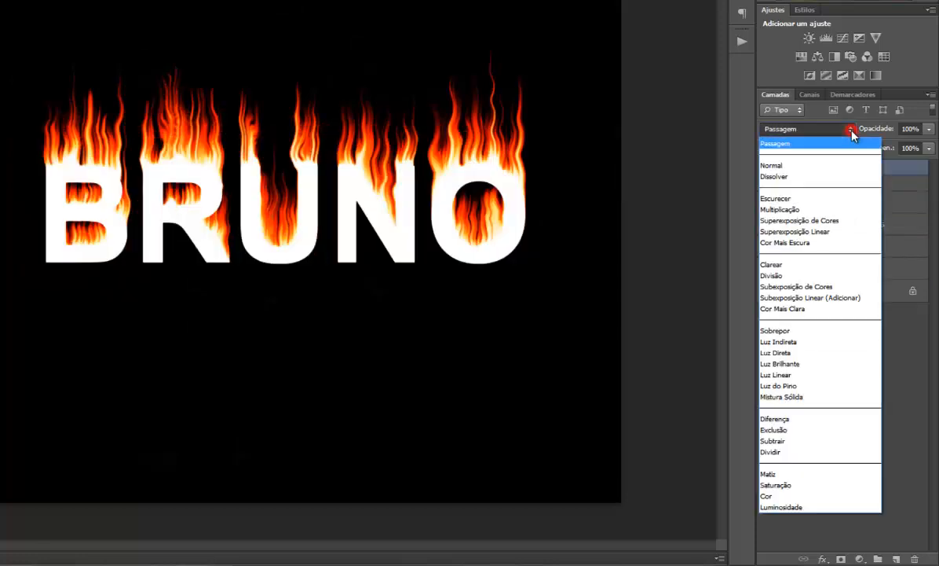
click(793, 209)
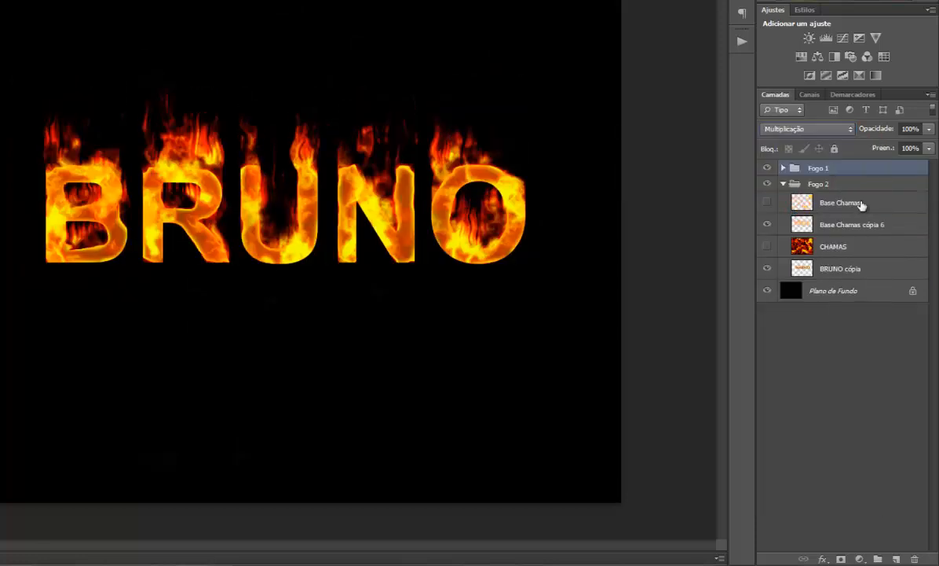
scroll(829, 129, down, 4)
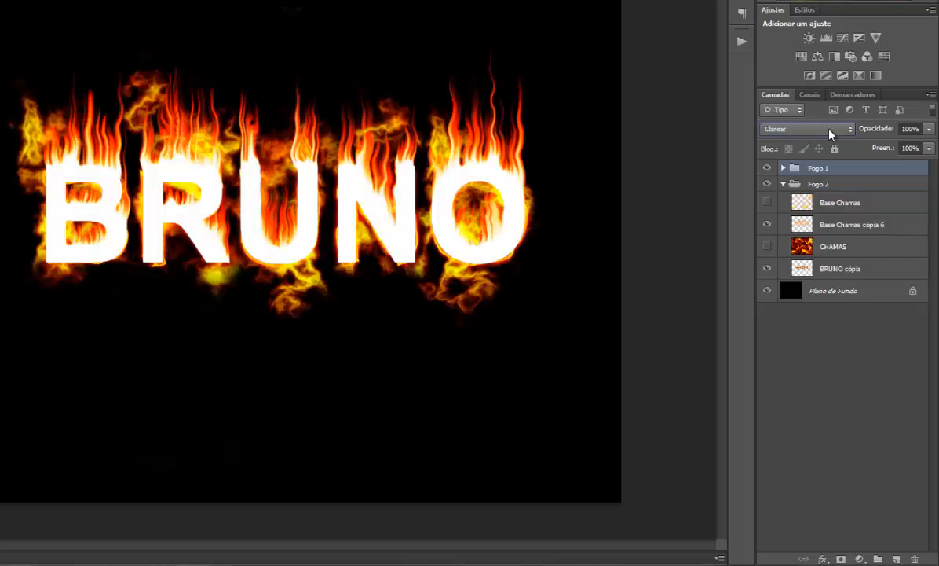
Step: Try blend modes such as Divisão, Subexposição de Cores, Sobrepor, Luz Indireta, Luz Linear, Exclusão and Matiz on the Fogo 1 group
scroll(830, 129, down, 15)
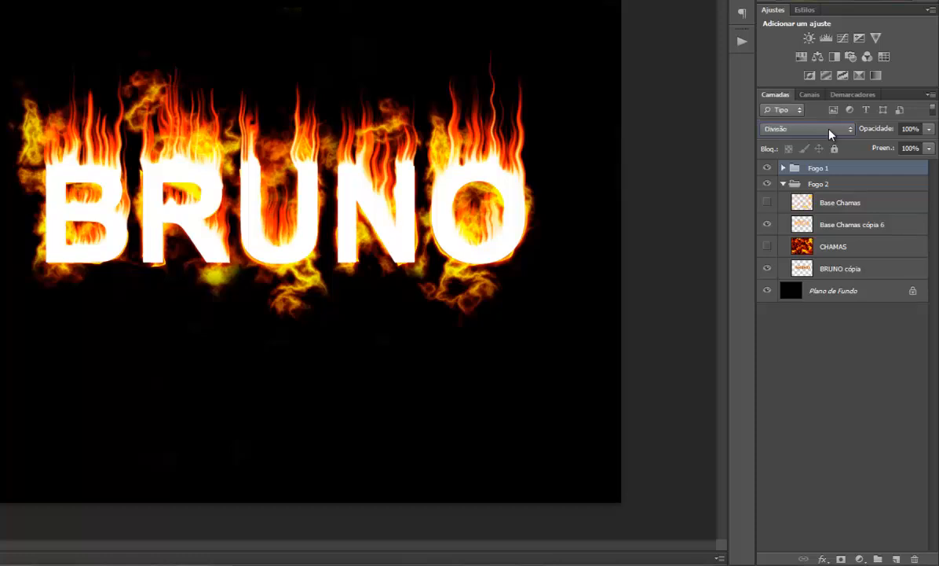
scroll(829, 130, down, 1)
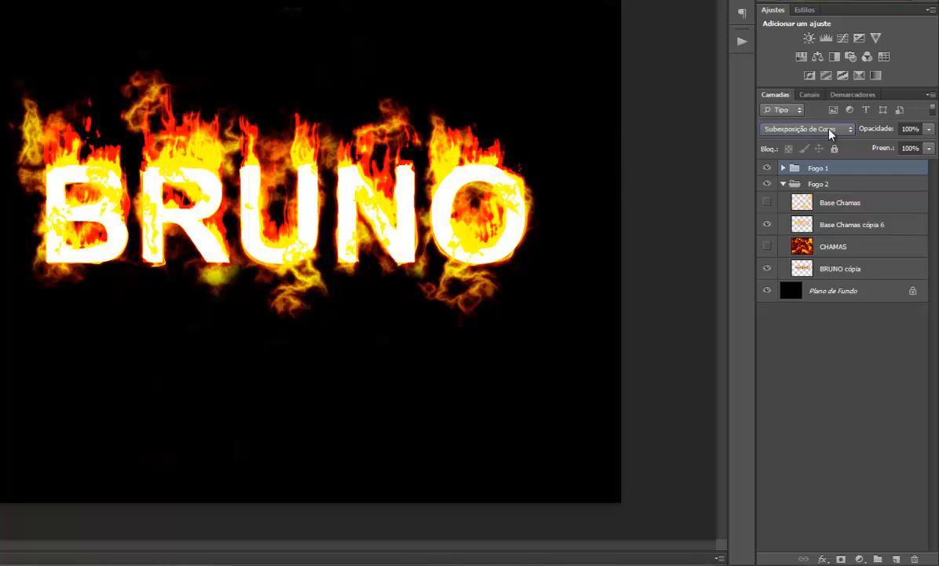
scroll(830, 129, up, 1)
scroll(829, 129, up, 14)
scroll(829, 129, up, 1)
scroll(830, 129, down, 1)
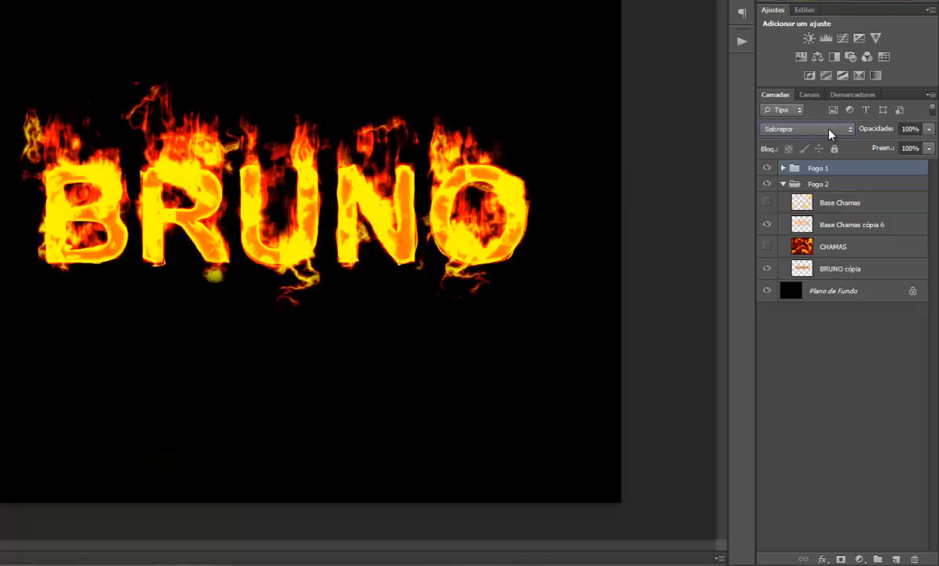
scroll(830, 128, down, 1)
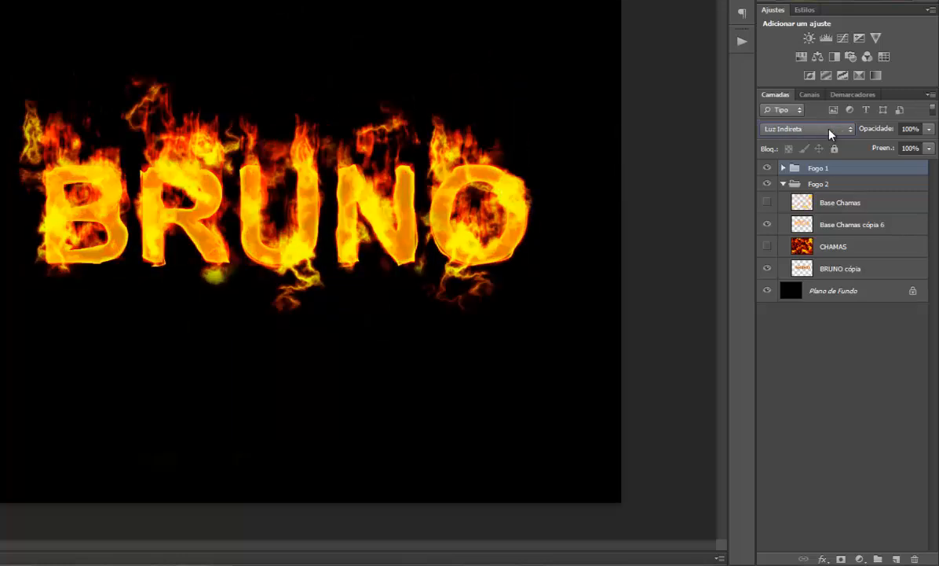
scroll(829, 130, down, 1)
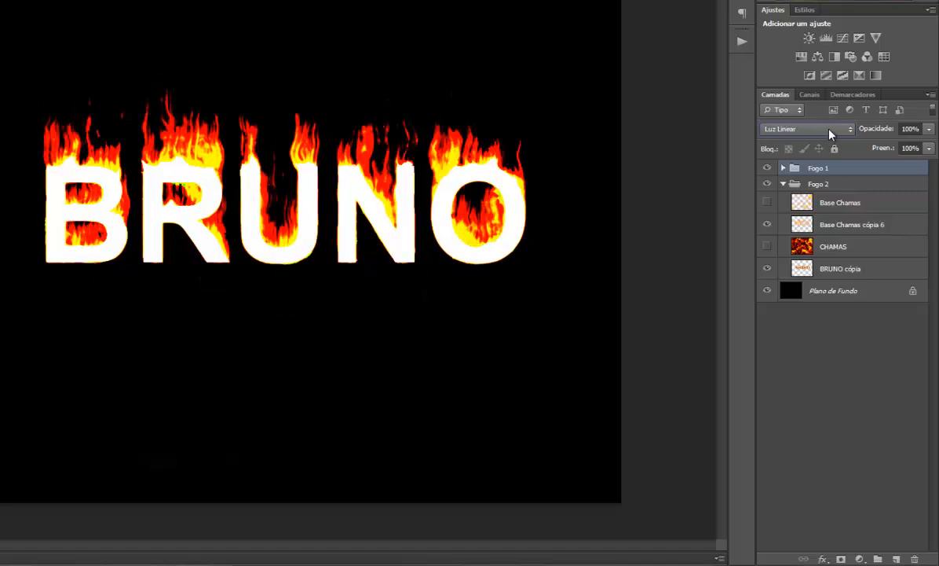
scroll(830, 130, down, 4)
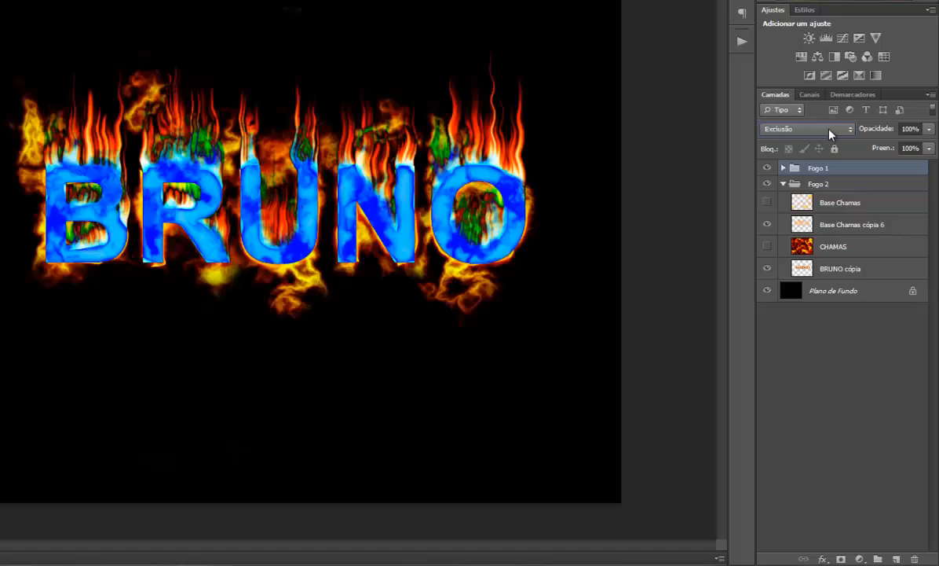
scroll(830, 130, down, 3)
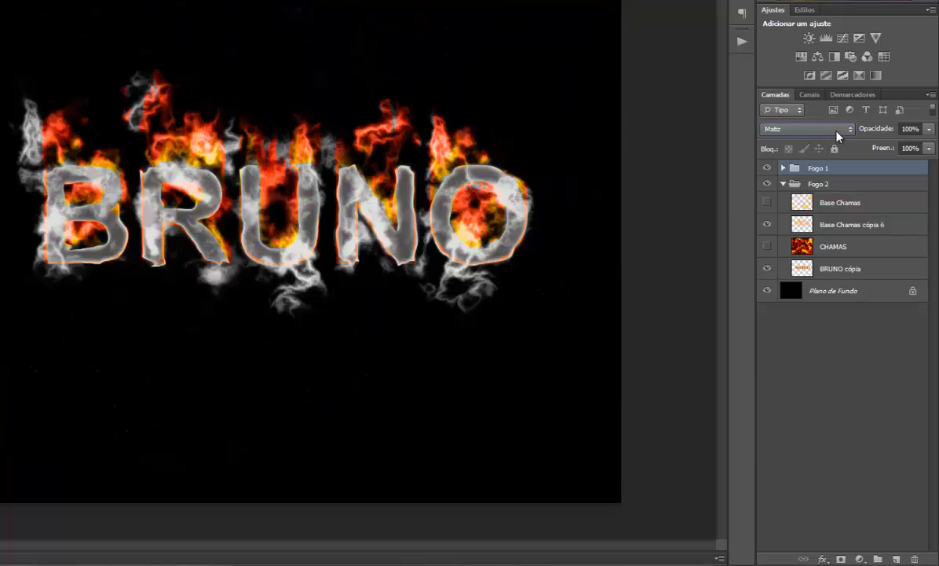
Step: Set the Fogo 1 group's blend mode to Normal and place the collapsed Fogo 2 group above it
click(836, 131)
click(827, 163)
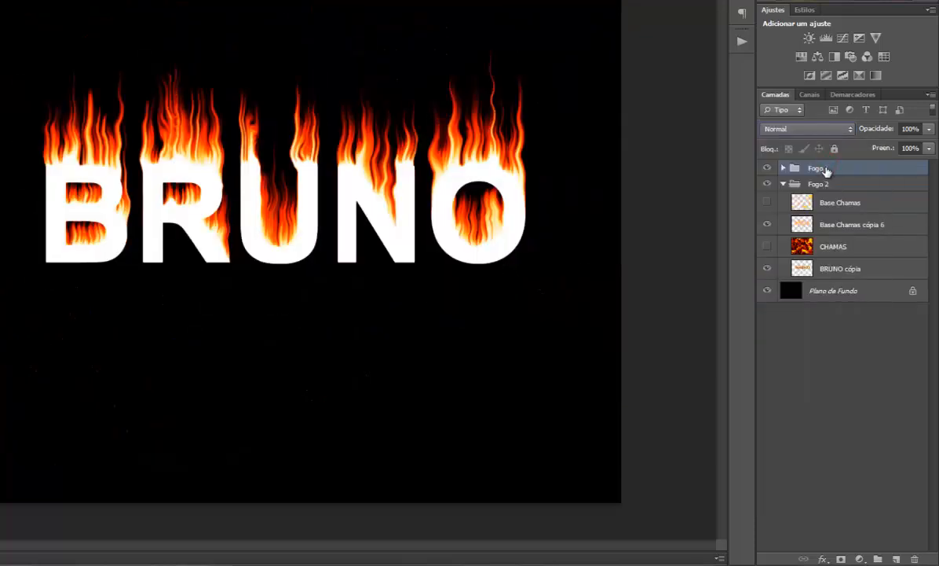
click(784, 185)
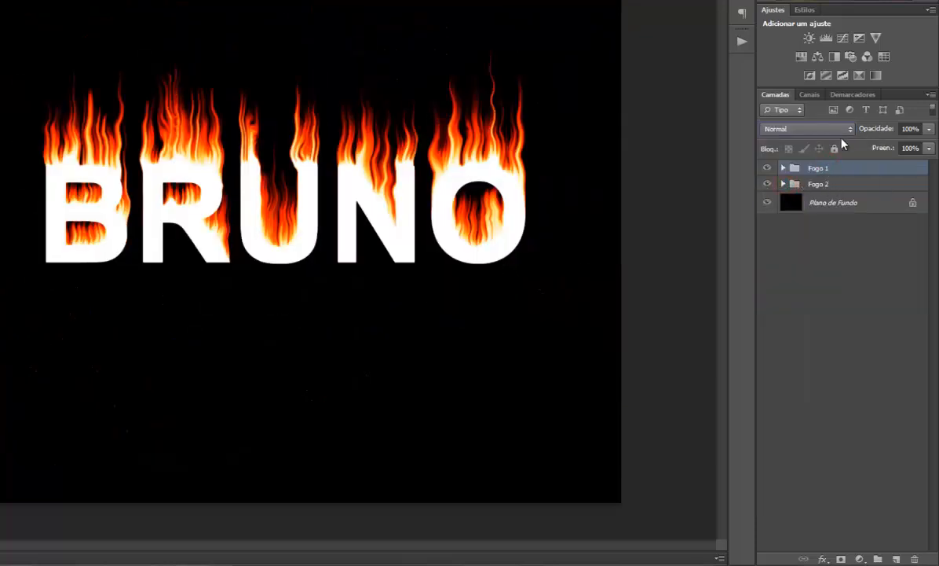
shift+click(817, 183)
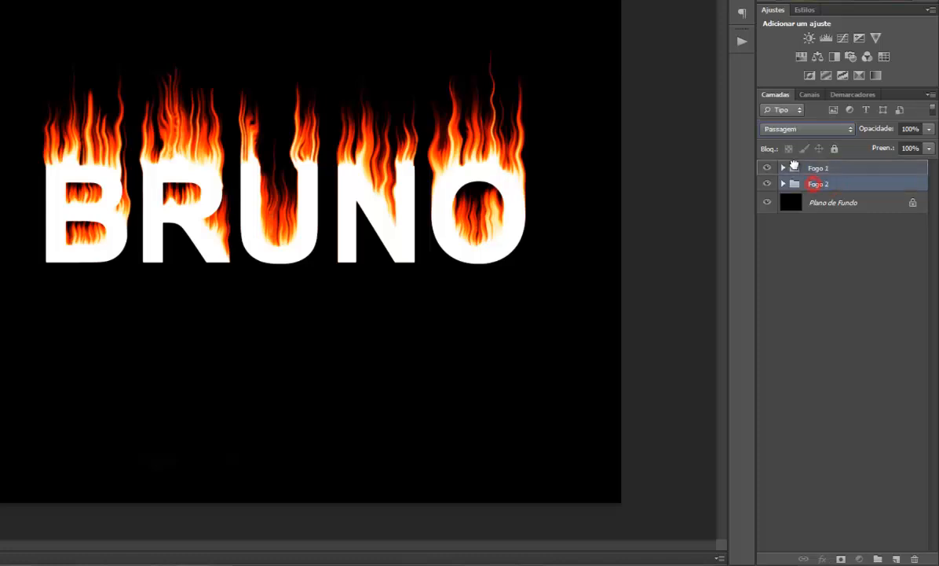
drag(794, 165, 797, 166)
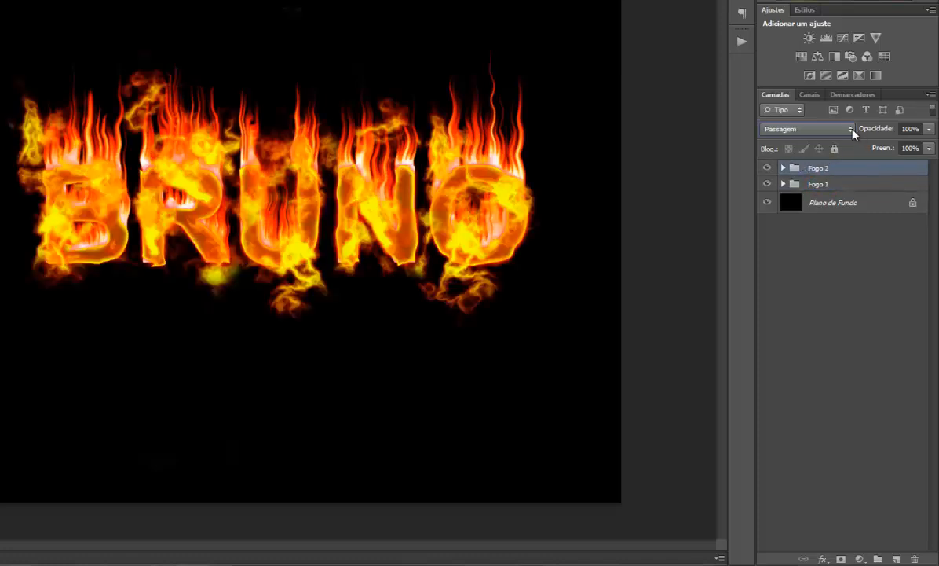
Step: Try blend modes on the Fogo 2 group, including Multiplicação, Divisão, Clarear, Cor Mais Clara, Luz Brilhante and Diferença
click(851, 130)
click(803, 210)
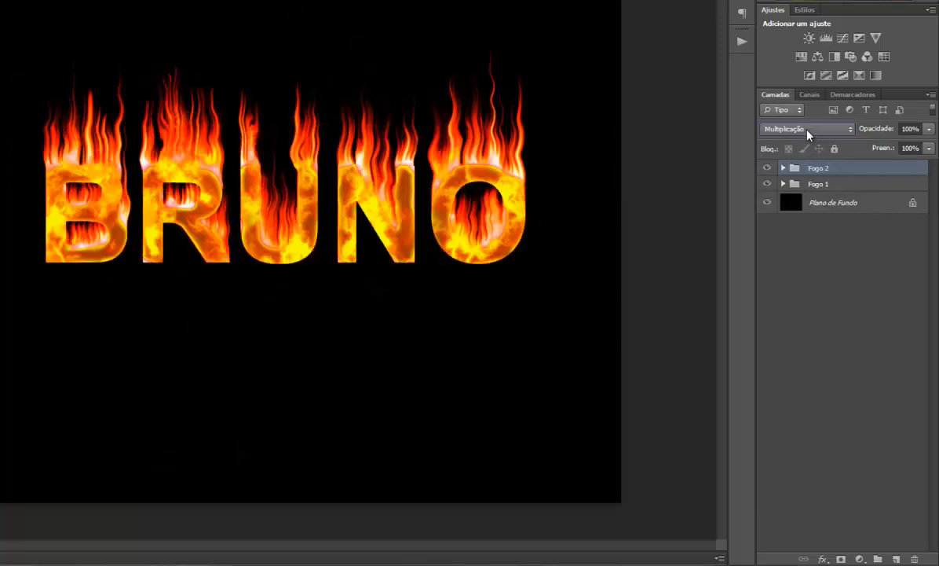
scroll(810, 135, down, 2)
scroll(809, 135, down, 3)
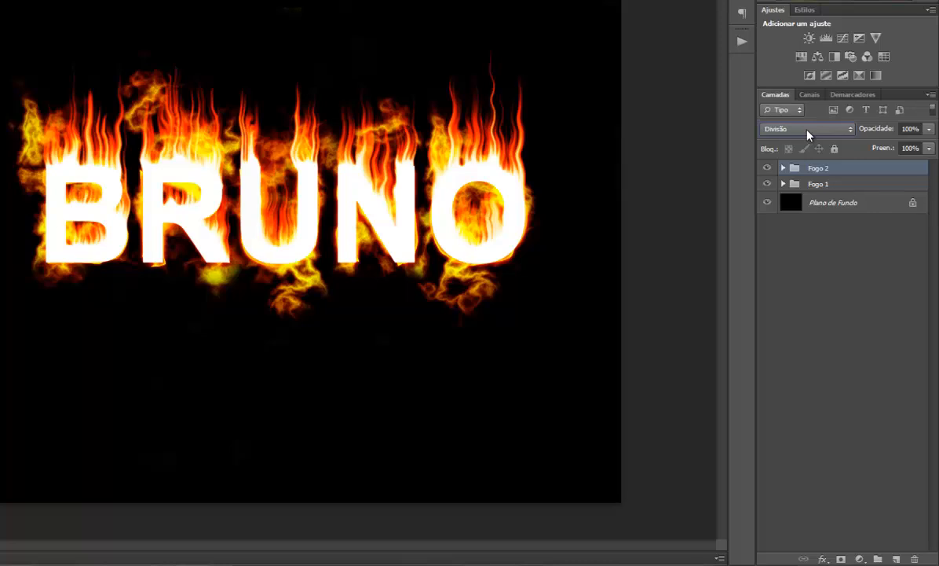
scroll(808, 131, up, 1)
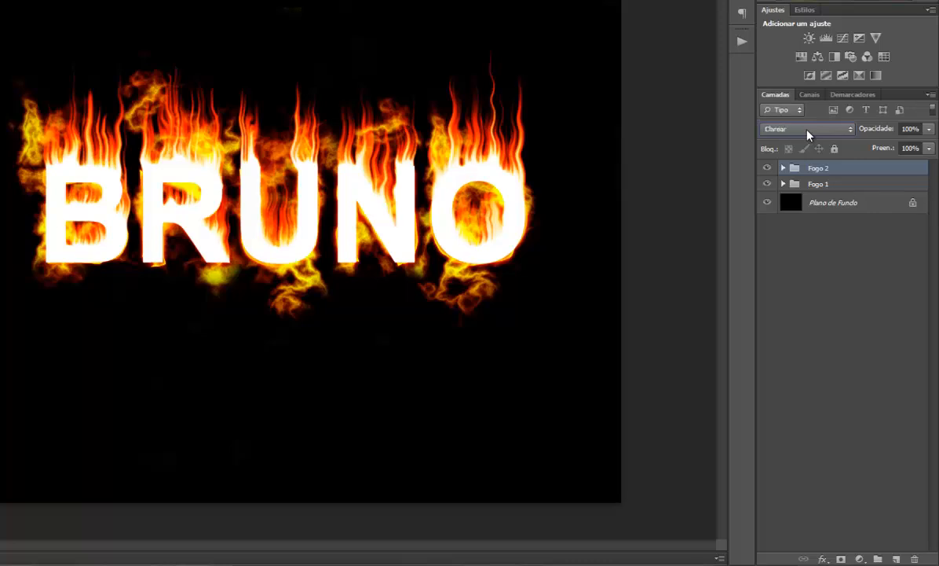
scroll(807, 134, down, 3)
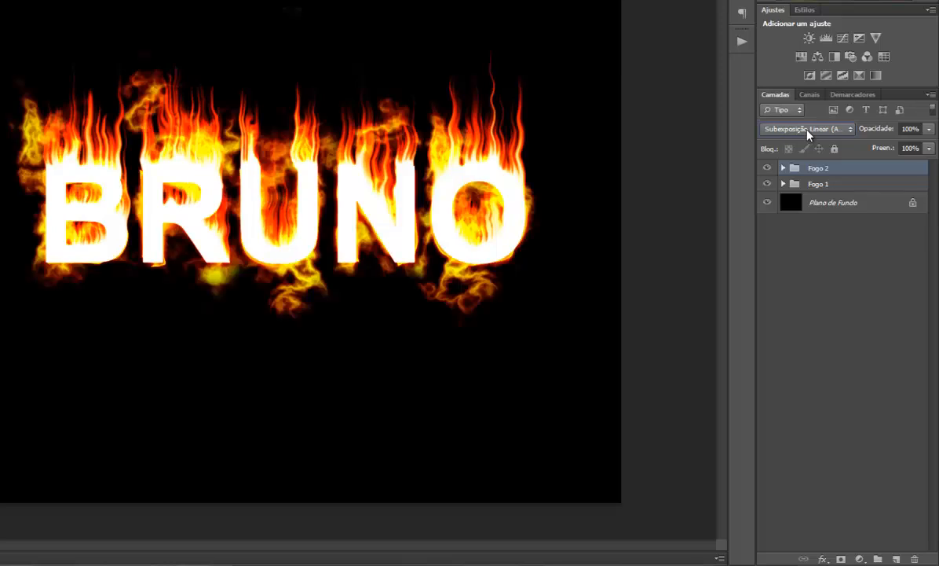
scroll(808, 133, down, 3)
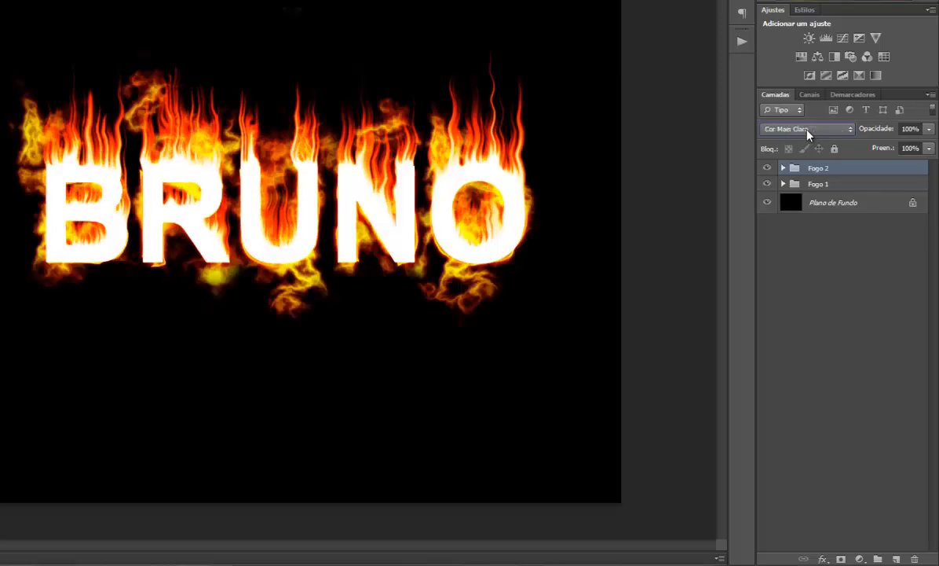
scroll(808, 133, down, 2)
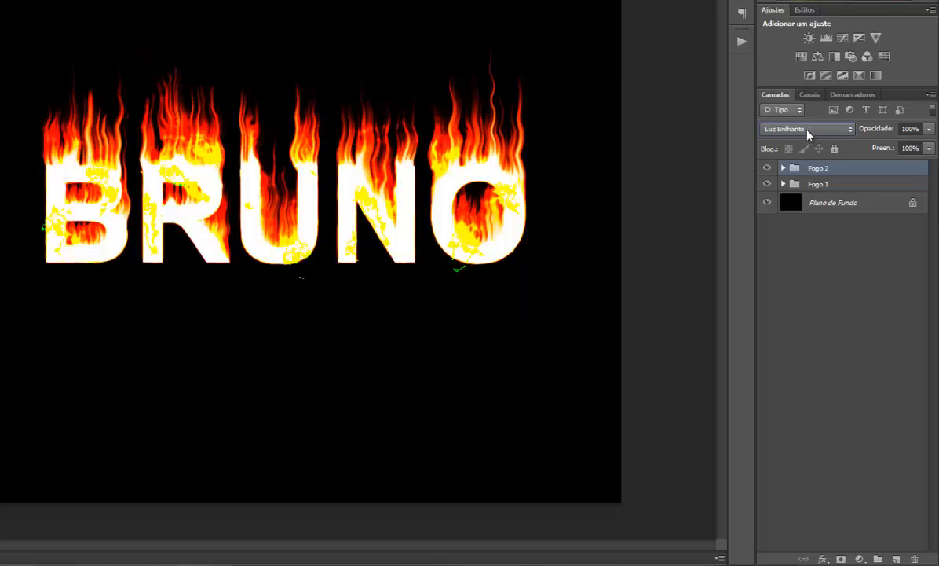
scroll(807, 133, down, 4)
scroll(808, 134, down, 1)
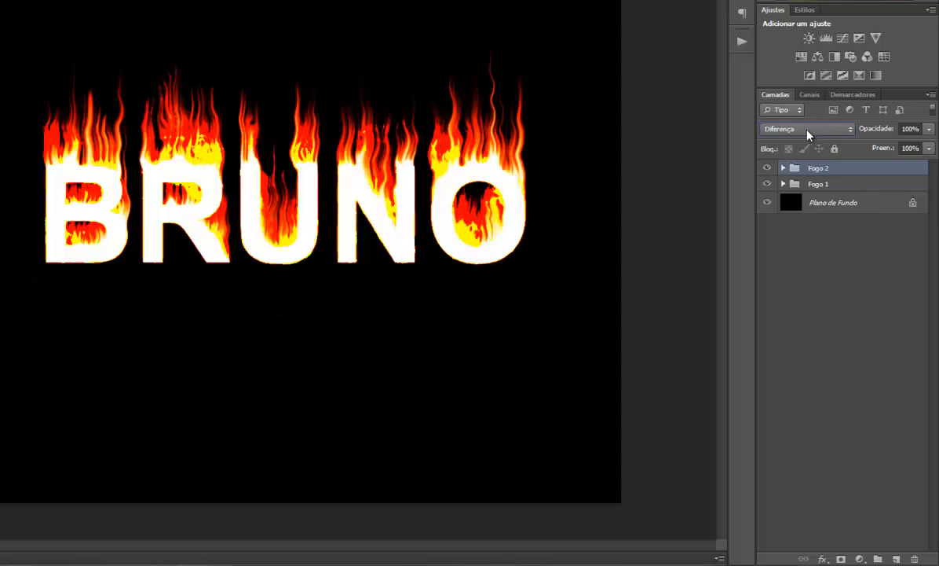
Step: Set the Fogo 2 group's blend mode to Normal and hide and reshow each fire group to compare the effects
click(838, 130)
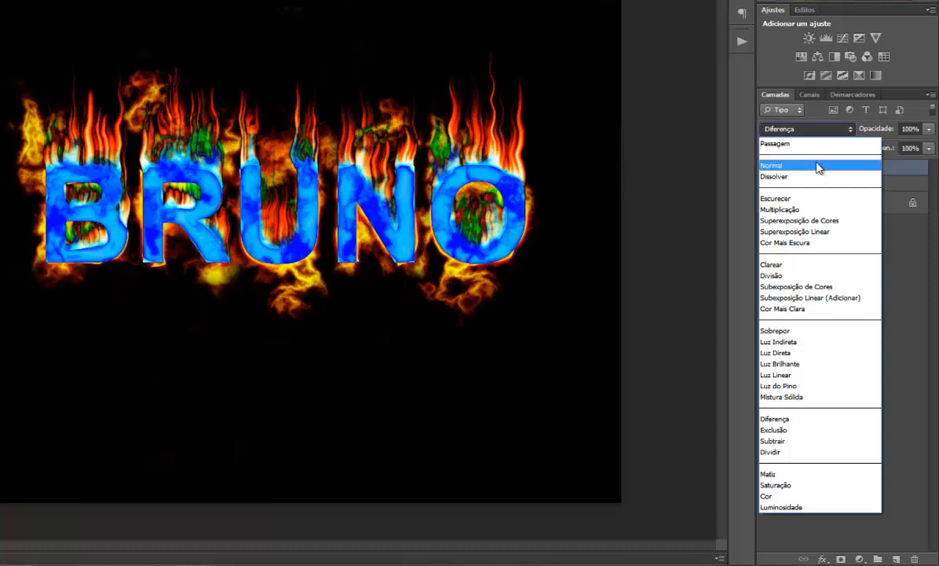
click(817, 165)
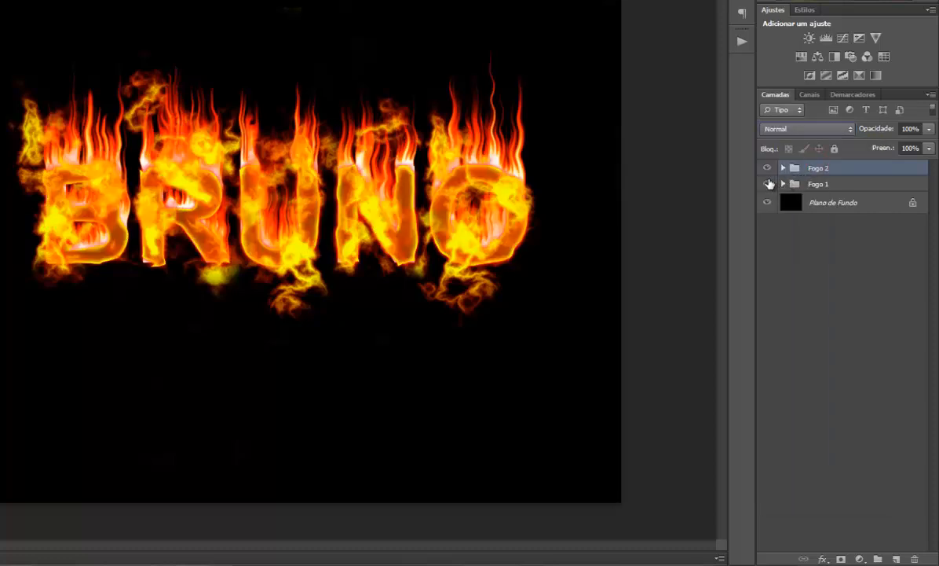
click(768, 183)
click(767, 183)
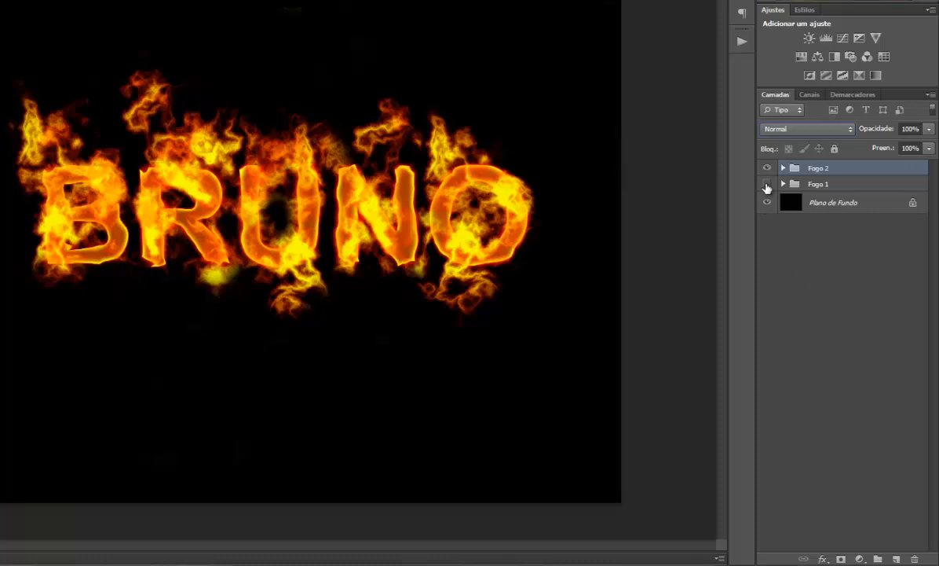
click(767, 183)
click(768, 167)
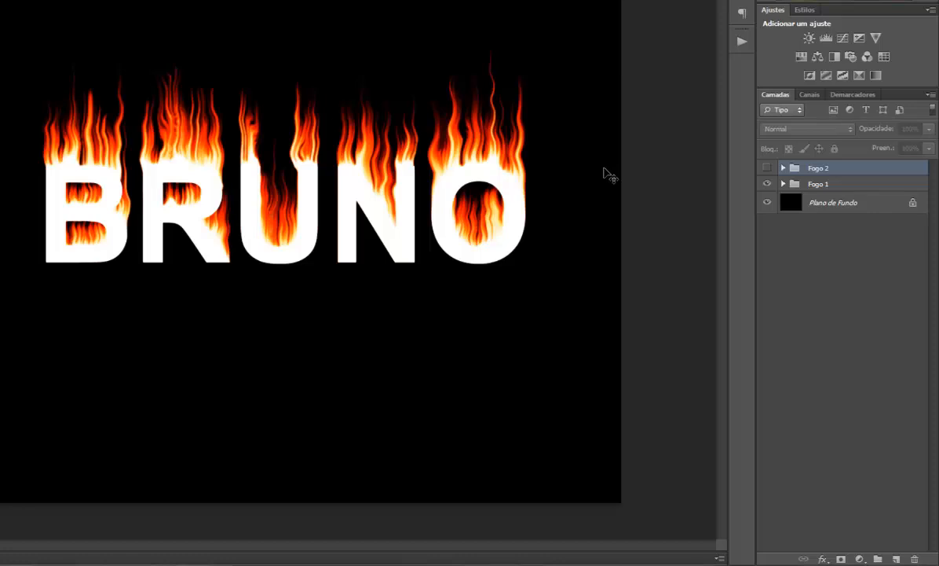
click(767, 167)
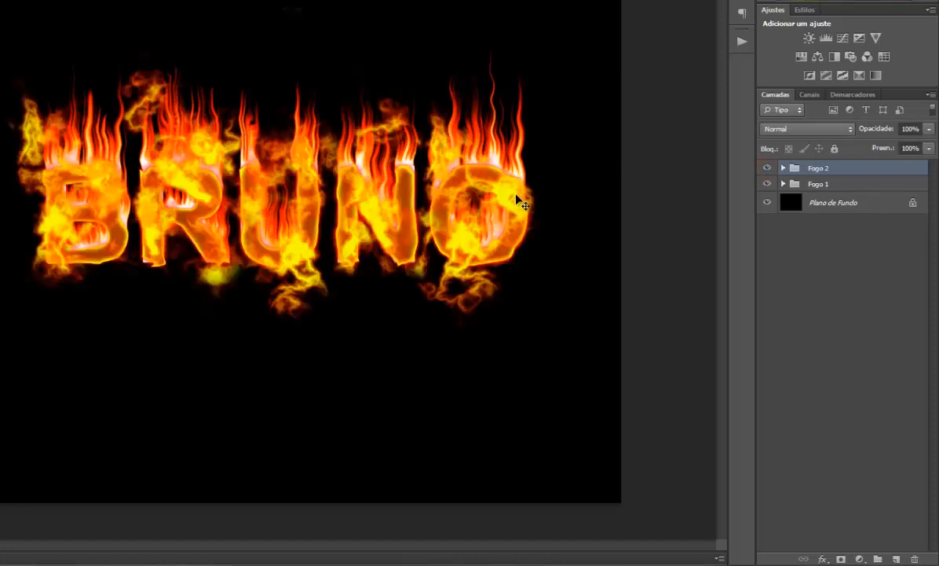
Step: Move the Fogo 1 group down so its letters sit below the Fogo 2 letters near the canvas's lower edge
drag(515, 195, 502, 276)
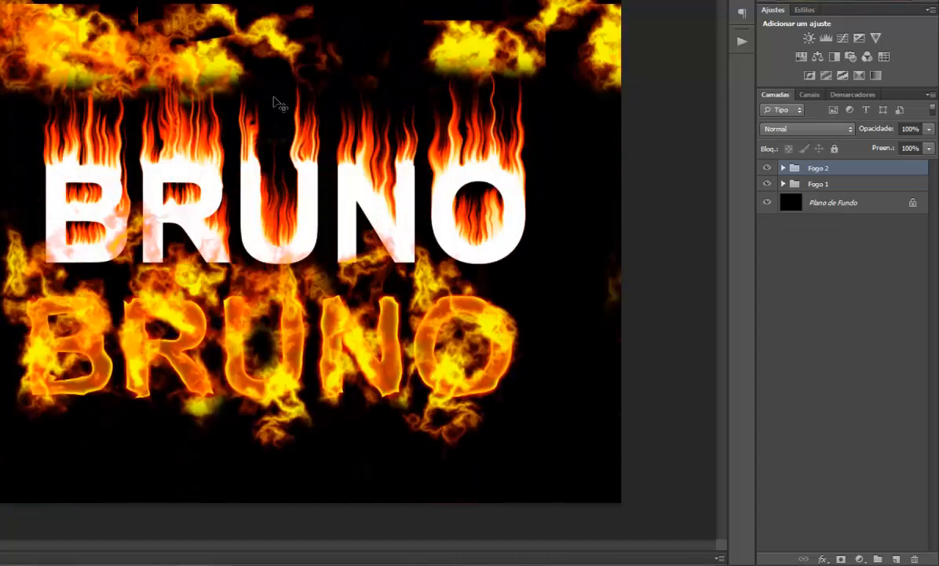
key(ctrl+z)
click(814, 184)
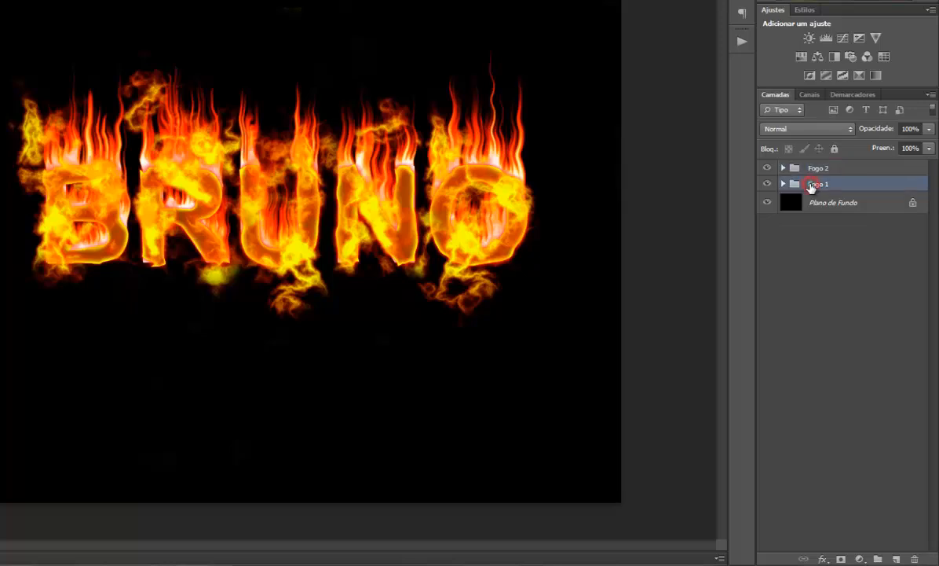
mouse_move(422, 161)
mouse_down()
mouse_move(417, 358)
mouse_move(441, 405)
mouse_up()
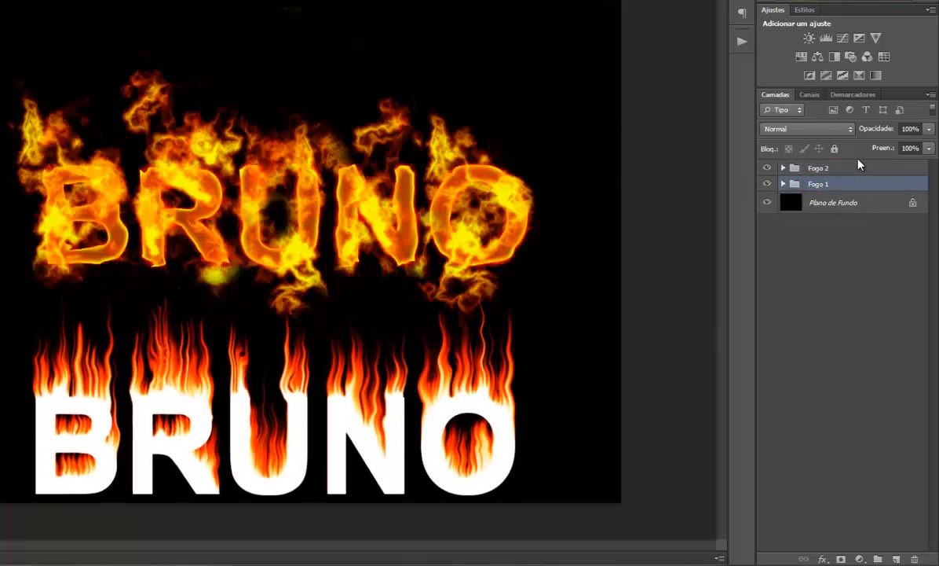